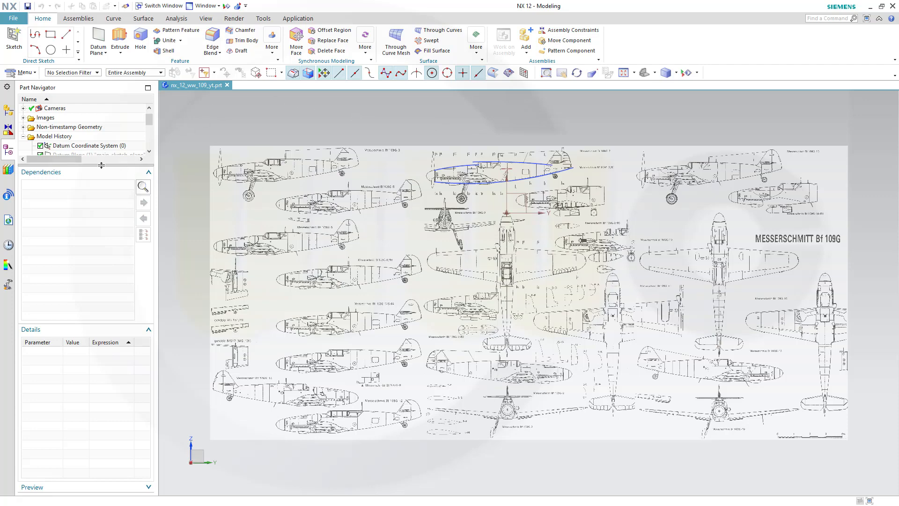
Group the main_body_reference sketch and the three extrudes below it into a feature group named main_body_boundary_surfaces
left_click_drag(104, 169, 109, 284)
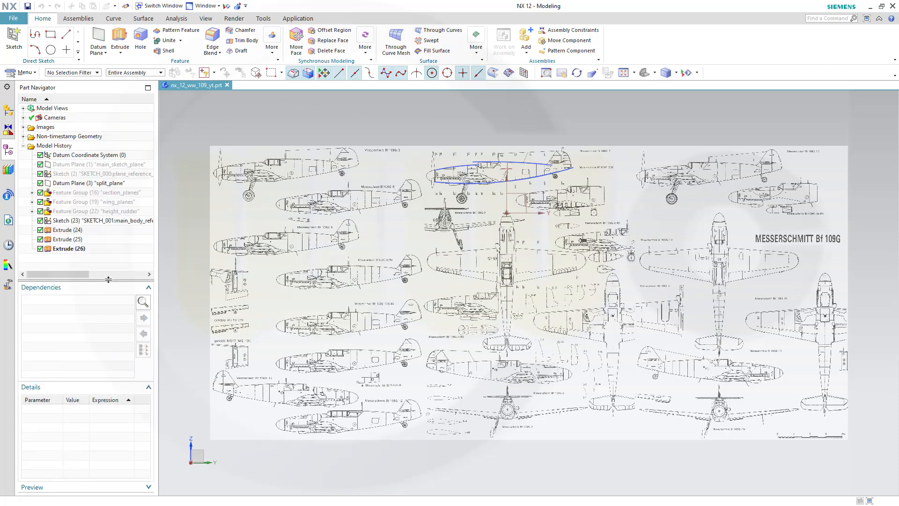
left_click(88, 224)
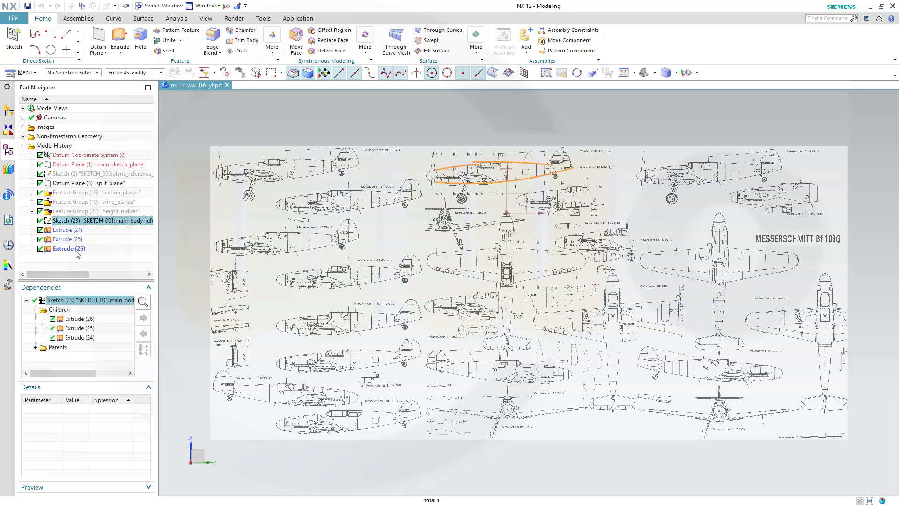
left_click(76, 250, "shift")
right_click(75, 240)
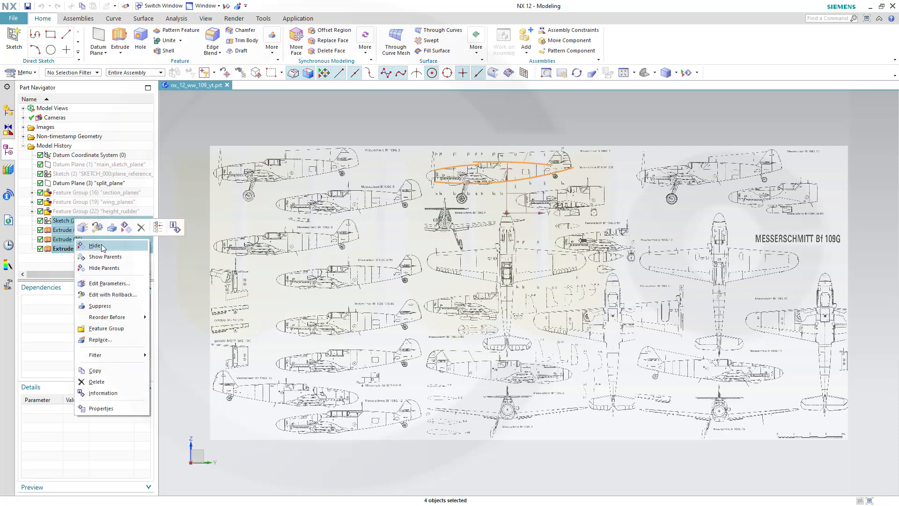
left_click(125, 330)
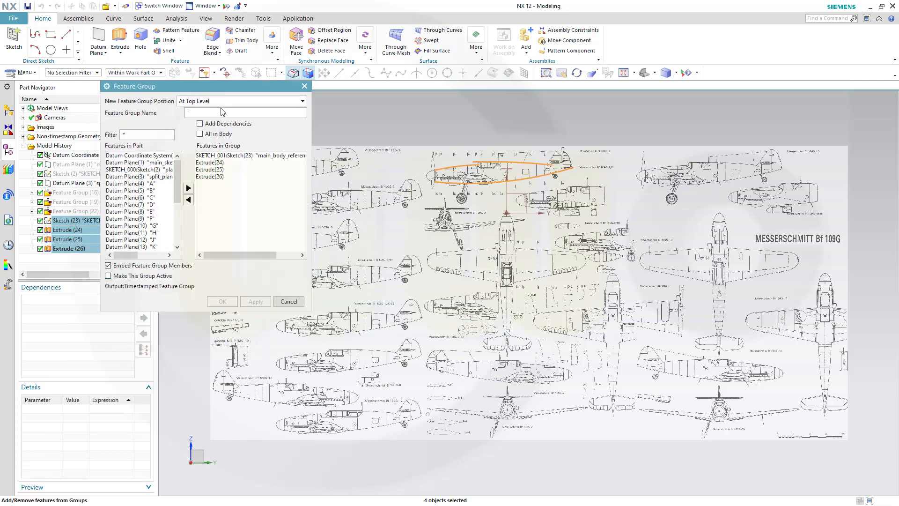
type("main_body_boundary_surfaces")
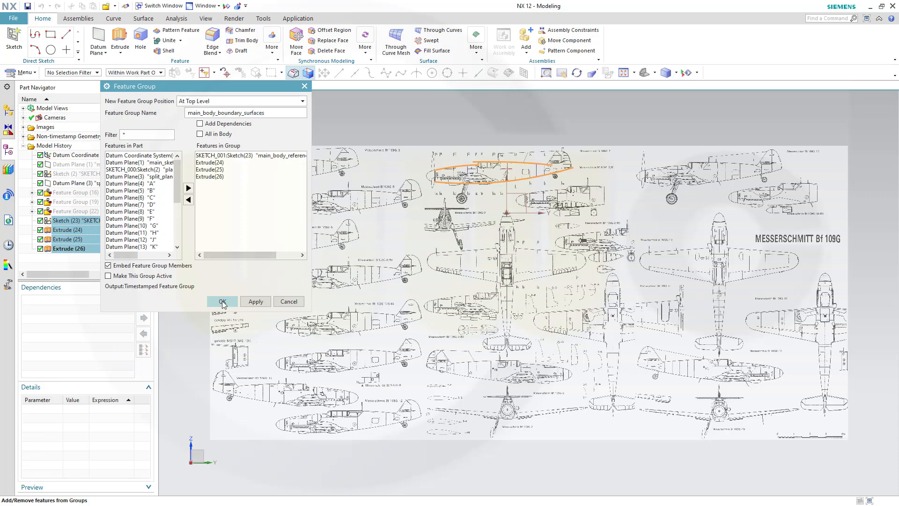
left_click(223, 303)
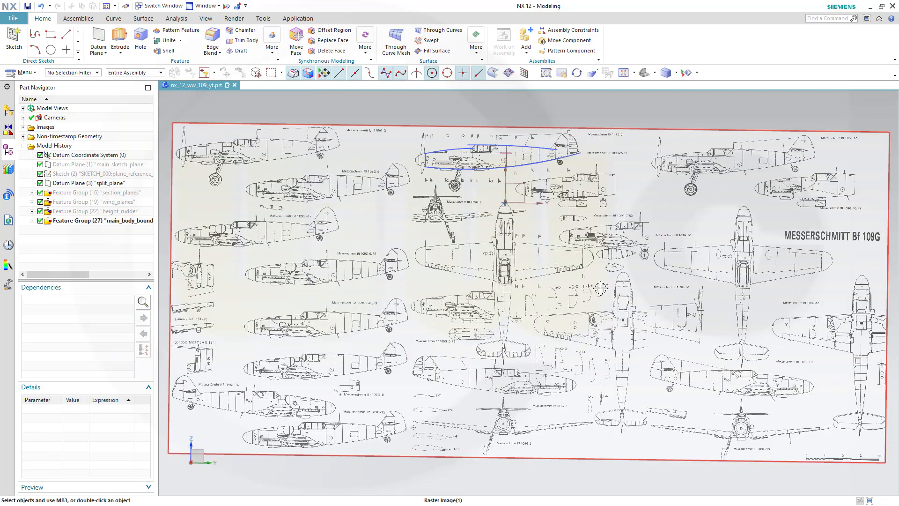
Examine the Messerschmitt Bf 109G-2 side and front views and the lettered section profiles on the blueprint image
scroll(598, 289, "up", 3)
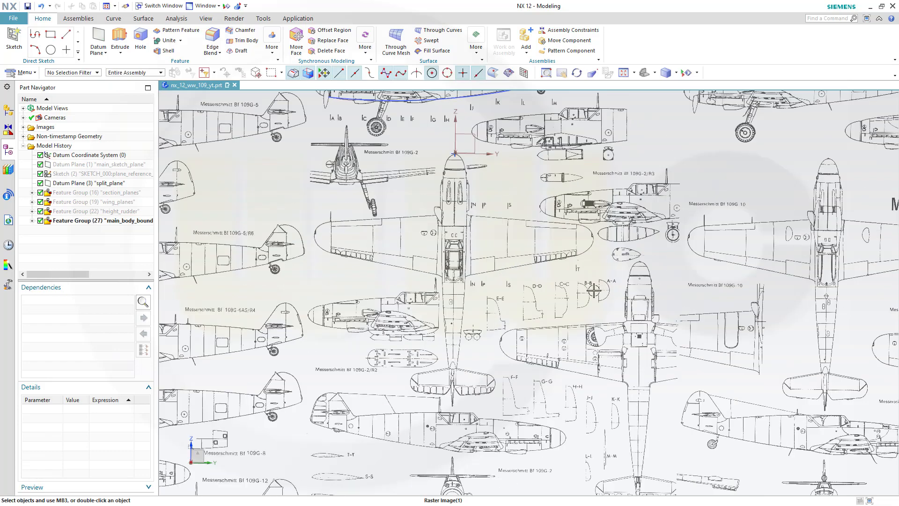
scroll(588, 291, "down", 3)
scroll(580, 355, "up", 2)
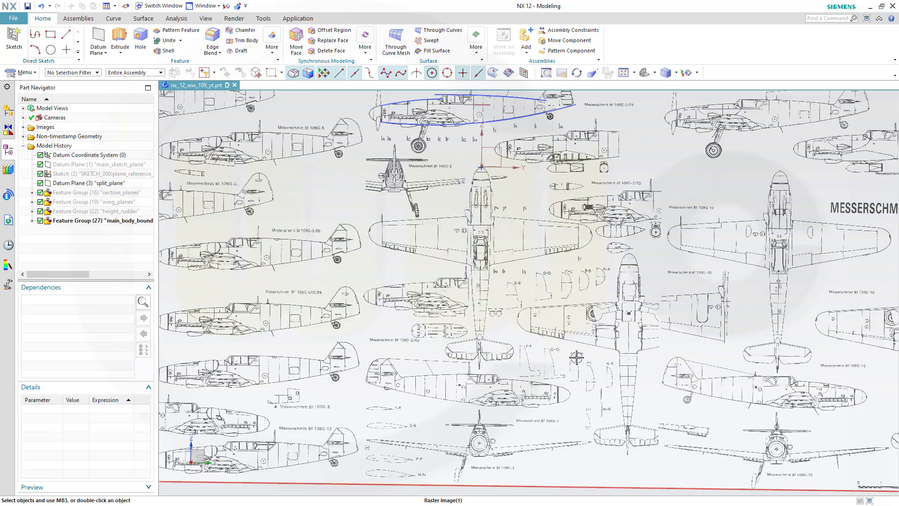
scroll(527, 404, "up", 2)
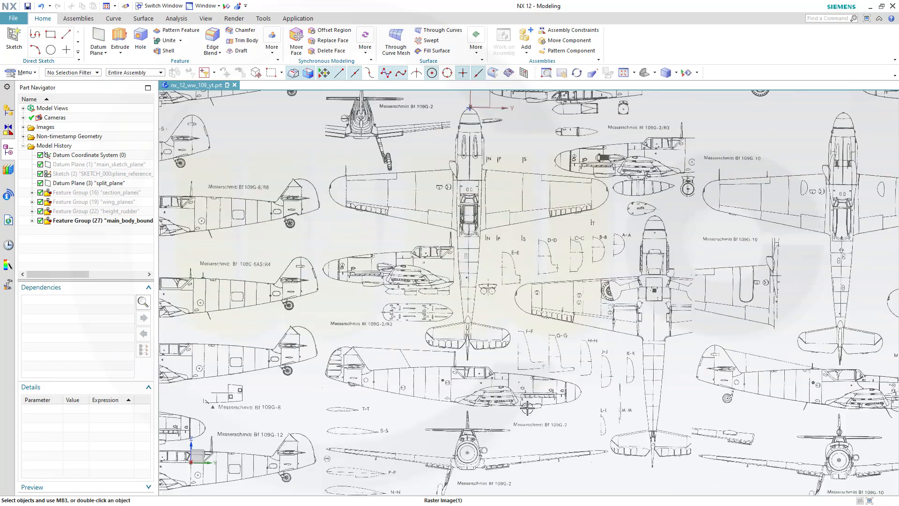
scroll(529, 409, "down", 2)
scroll(462, 481, "up", 2)
scroll(356, 469, "up", 4)
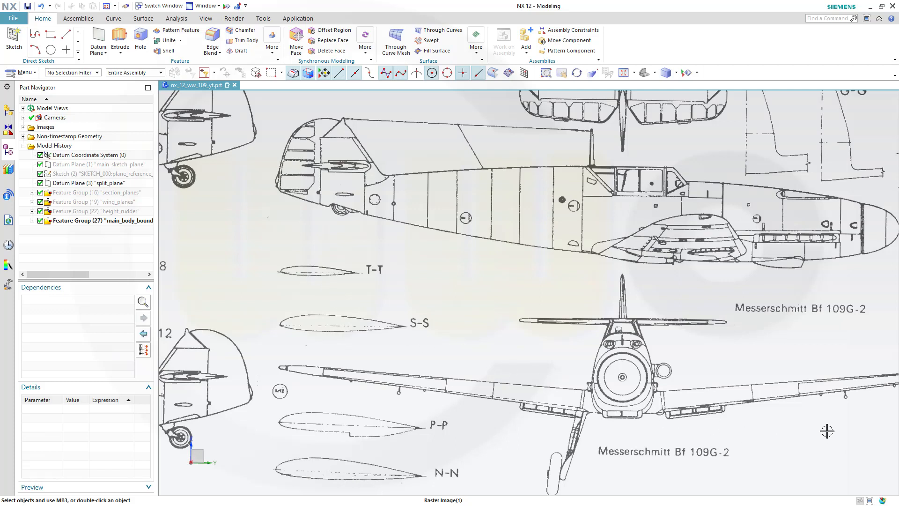
middle_click_drag(826, 430, 669, 429, "shift")
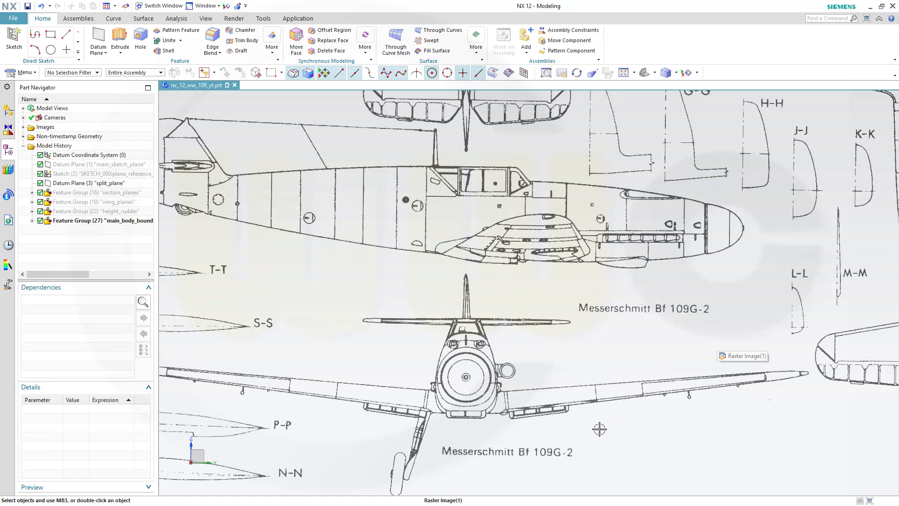
scroll(355, 436, "up", 5)
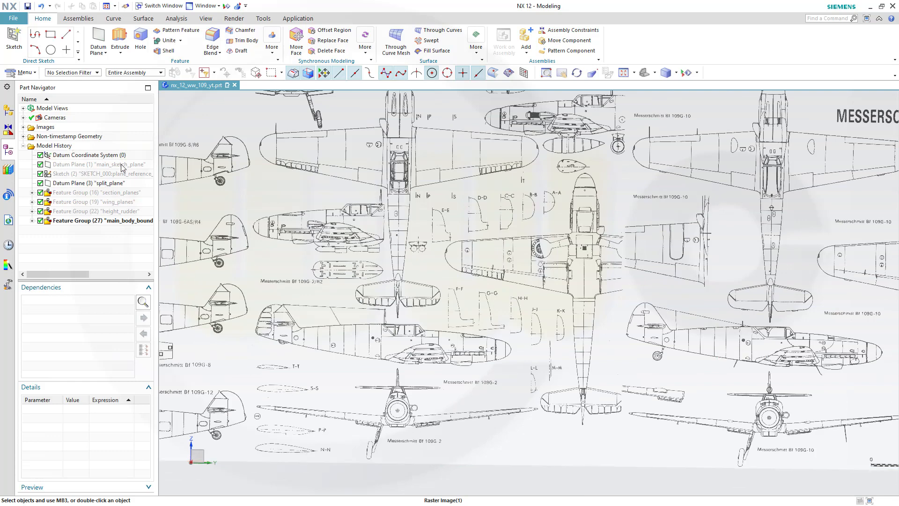
key("ctrl+z")
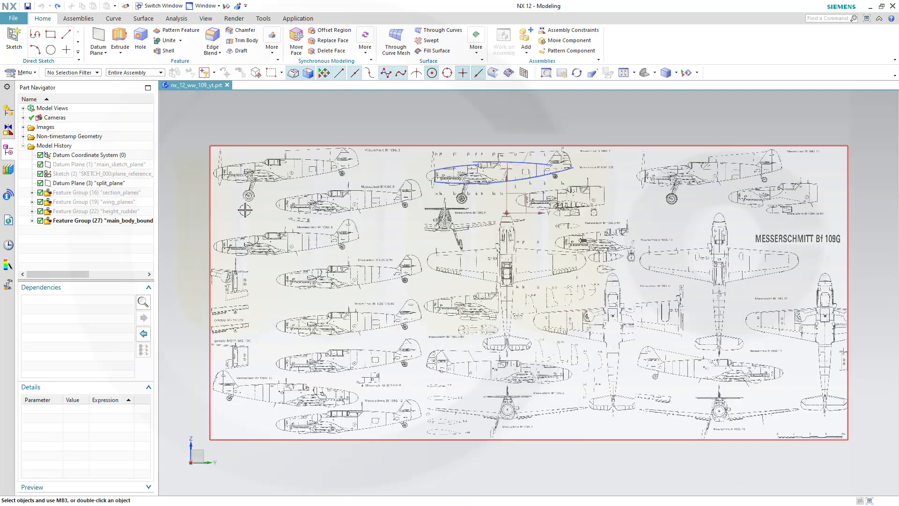
Create a new sketch on the existing datum plane main_sketch_plane
left_click(16, 39)
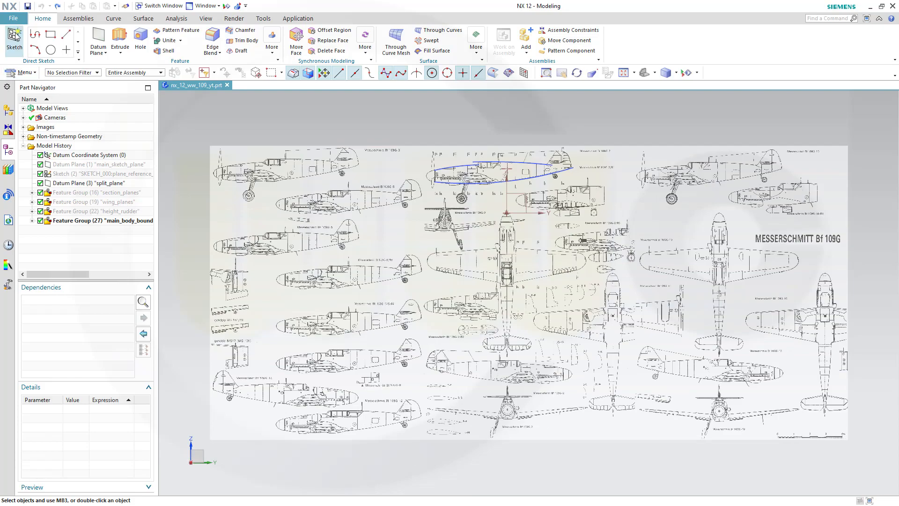
left_click(119, 165)
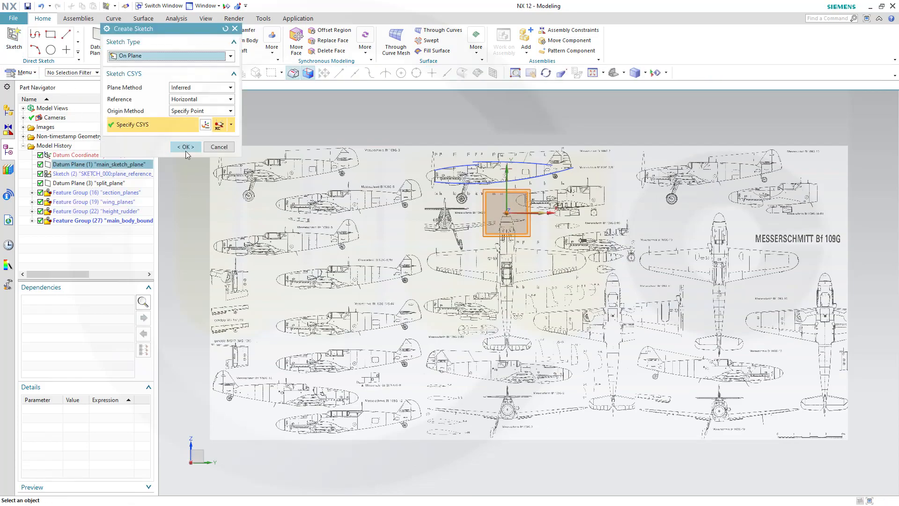
left_click(186, 147)
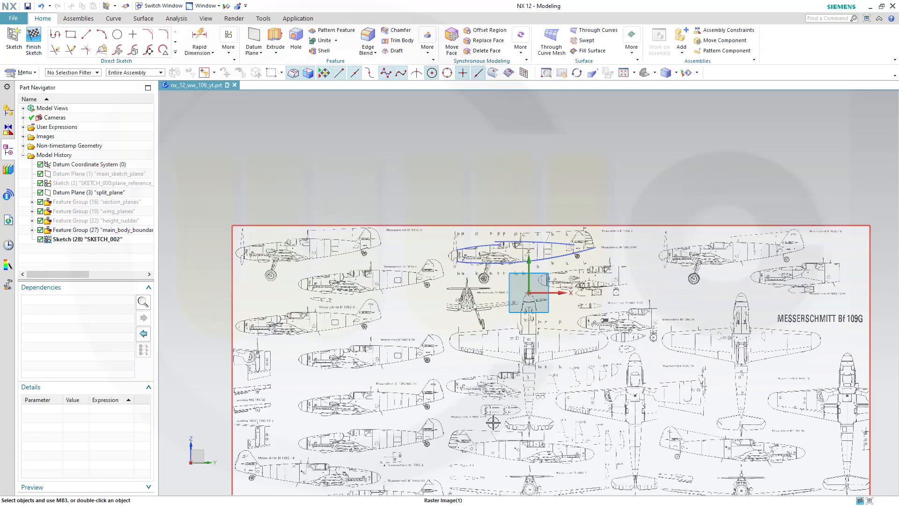
Sketch a circle about 114 in diameter inside the rounded leading edge of the N-N wing section on the blueprint
middle_click_drag(535, 407, 537, 282, "shift")
scroll(435, 311, "up", 6)
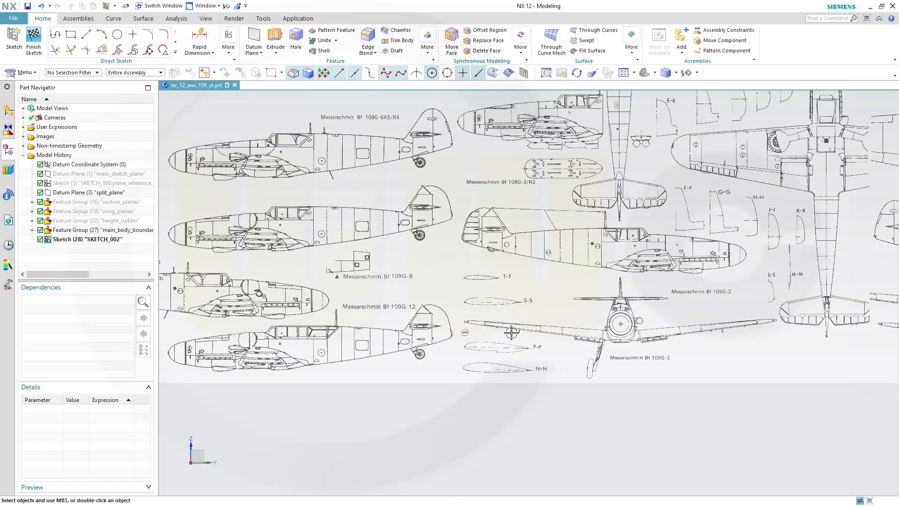
scroll(433, 391, "up", 3)
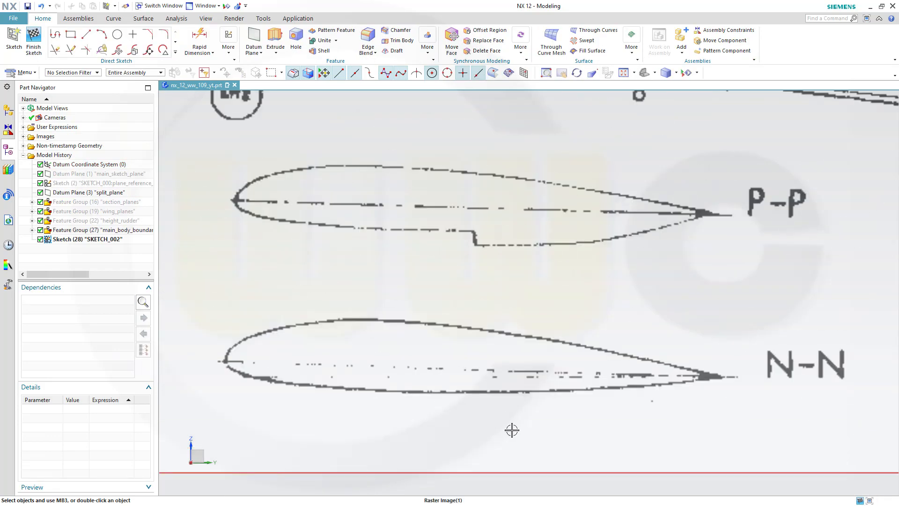
scroll(567, 411, "up", 2)
middle_click_drag(567, 411, 574, 384, "shift")
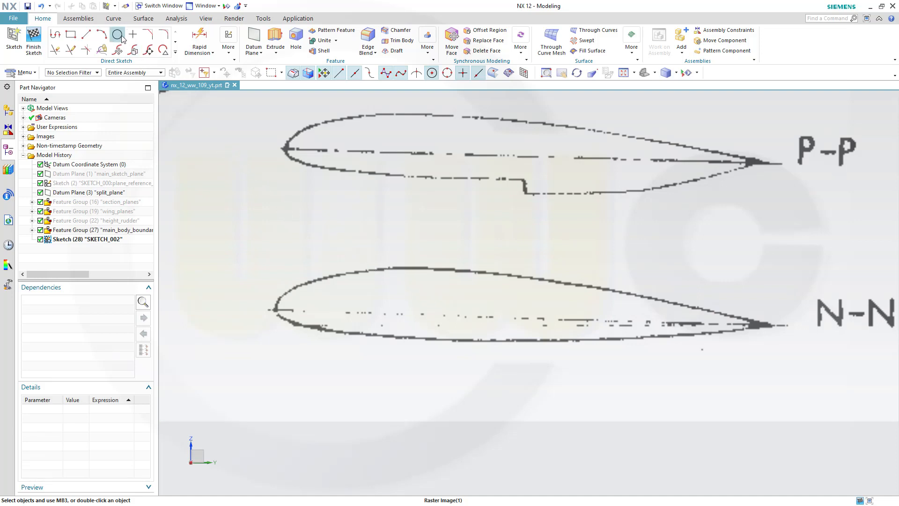
left_click(118, 35)
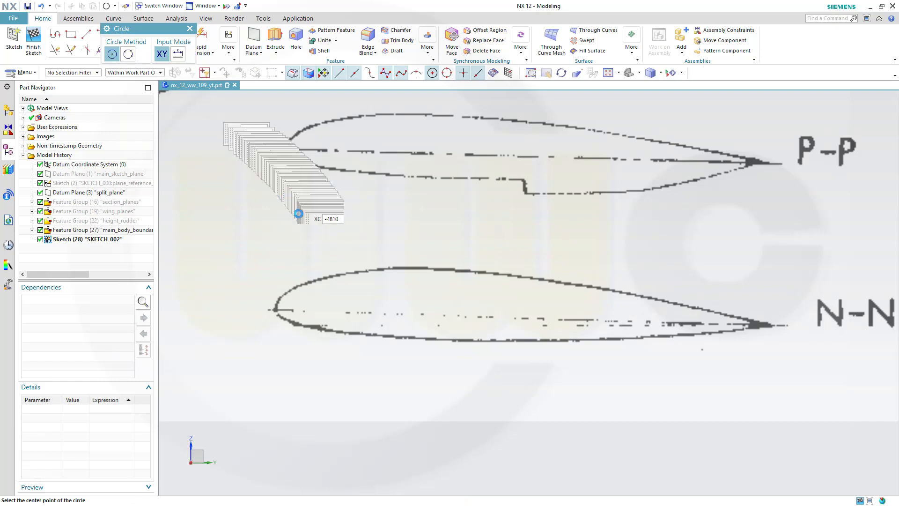
left_click(303, 309)
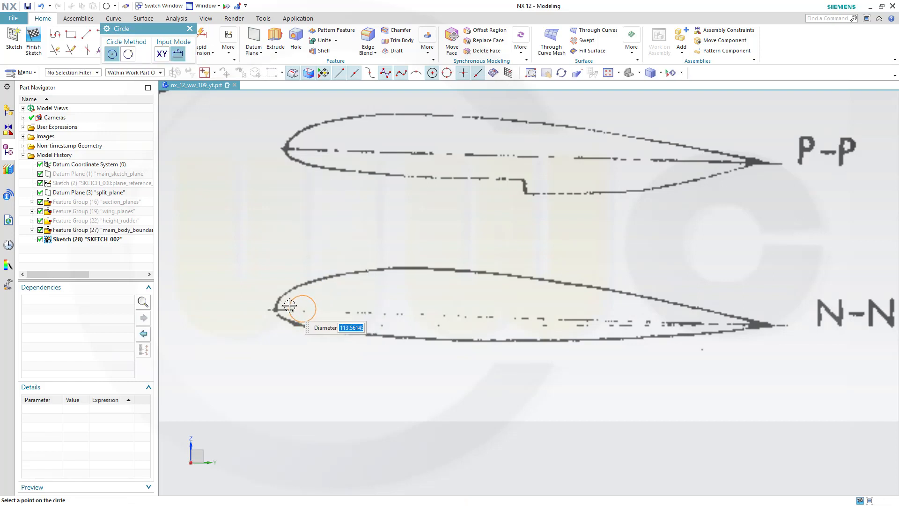
left_click(291, 305)
Sketch a second circle about 46 in diameter near the trailing tip of the N-N wing section
scroll(736, 341, "up", 3)
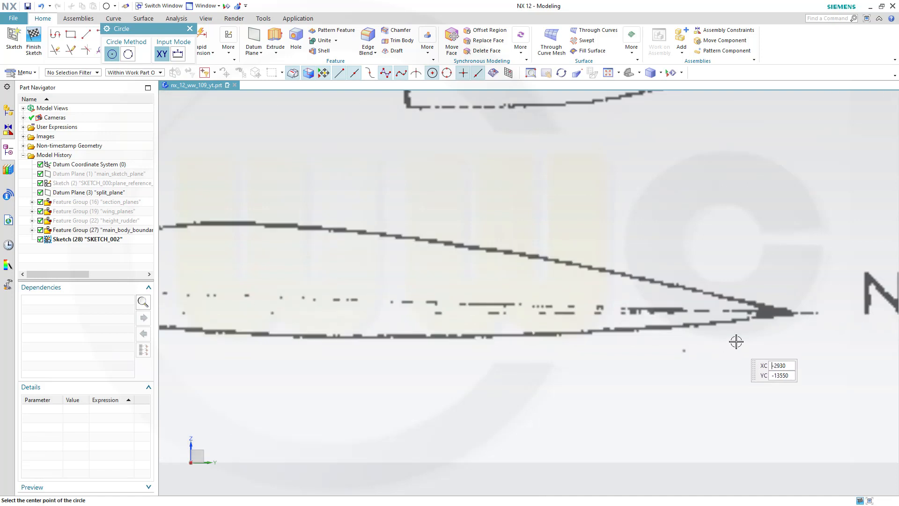
left_click(749, 311)
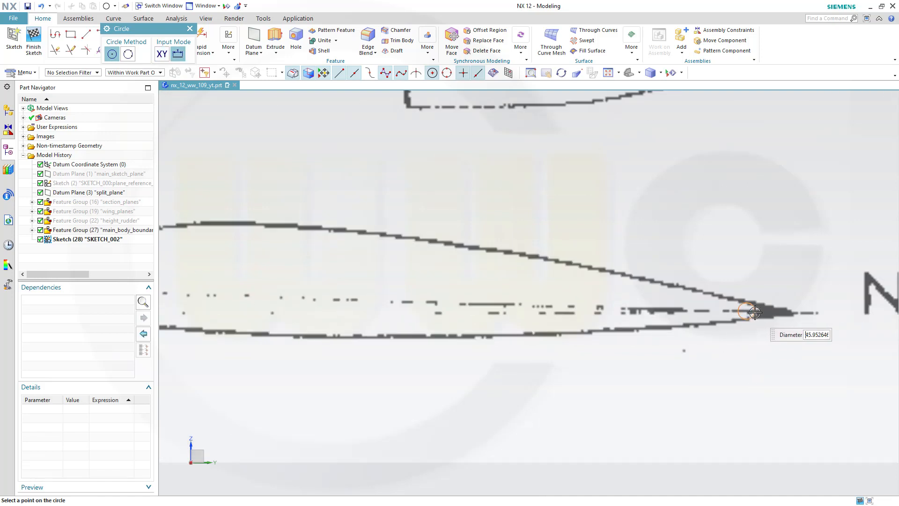
left_click(752, 314)
scroll(468, 383, "down", 3)
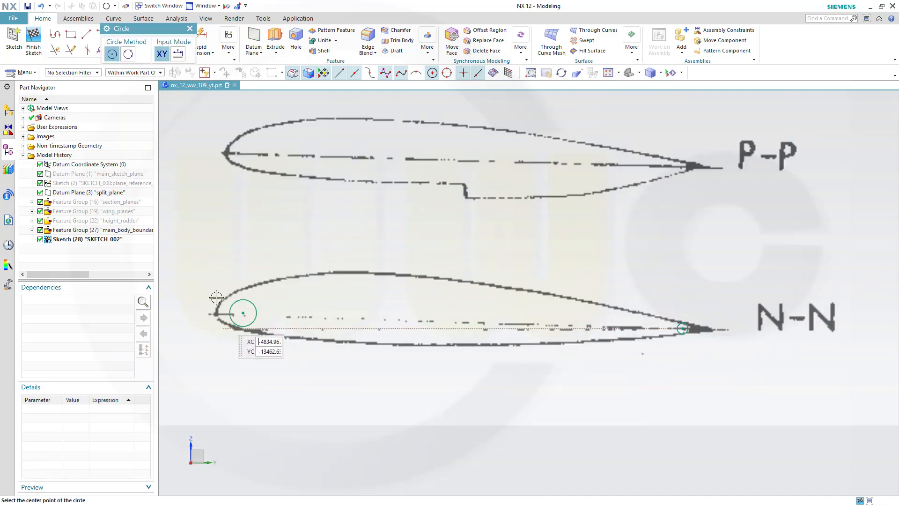
right_click(190, 208)
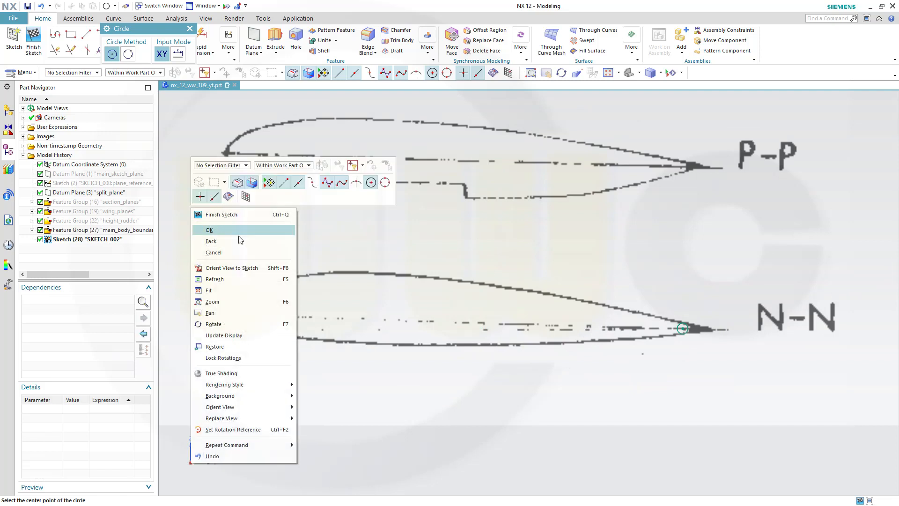
left_click(220, 252)
Fit the circles to the N-N outline: shift the larger onto the leading edge, and move and shrink the smaller into the trailing tip
scroll(211, 338, "up", 1)
scroll(211, 338, "up", 1)
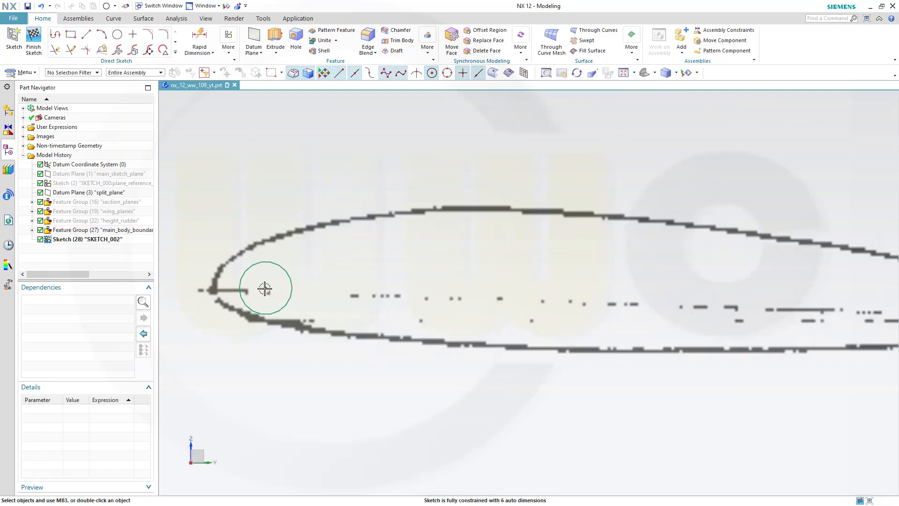
left_click_drag(263, 287, 243, 285)
scroll(571, 356, "down", 2)
middle_click_drag(784, 381, 472, 333, "shift")
scroll(622, 353, "up", 5)
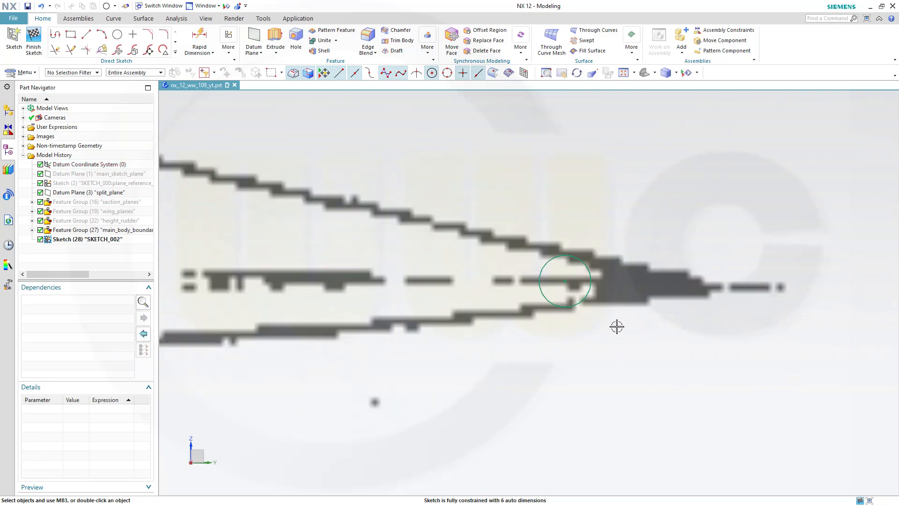
mouse_move(588, 267)
left_mouse_down()
mouse_move(582, 273)
mouse_move(600, 280)
mouse_move(644, 283)
left_mouse_up()
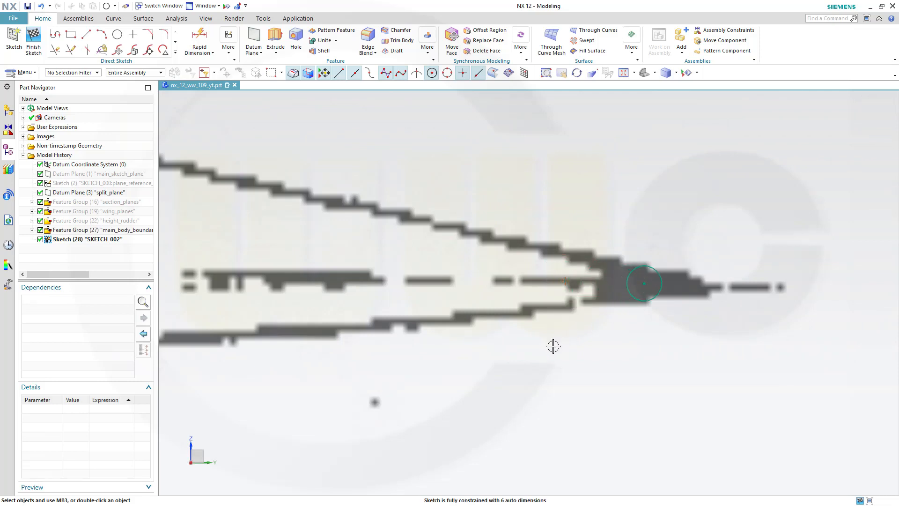
Sketch a chord line about 1968 long from the leading-edge circle's center to the trailing-edge circle's center
scroll(561, 355, "down", 3)
scroll(477, 390, "down", 1)
mouse_move(415, 354)
middle_mouse_down("shift")
mouse_move(608, 346)
mouse_move(730, 270)
middle_mouse_up("shift")
scroll(500, 331, "down", 1)
scroll(500, 334, "down", 2)
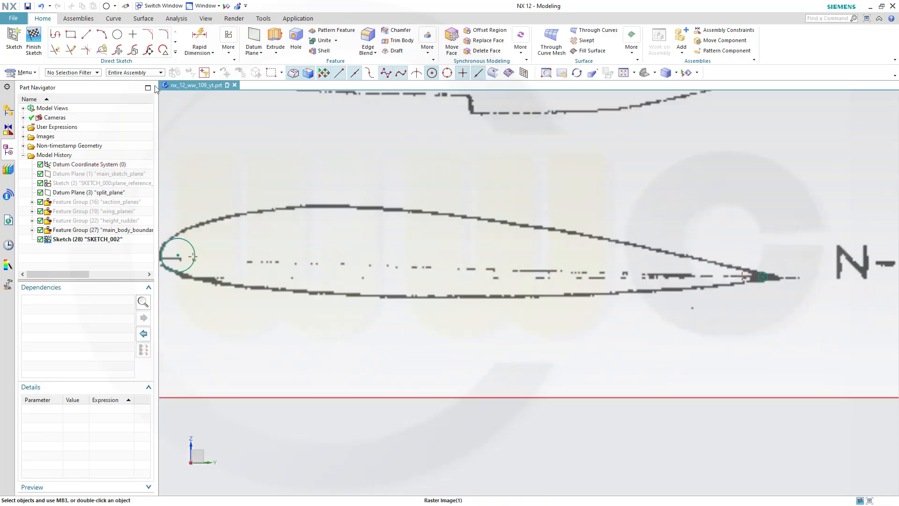
left_click(86, 34)
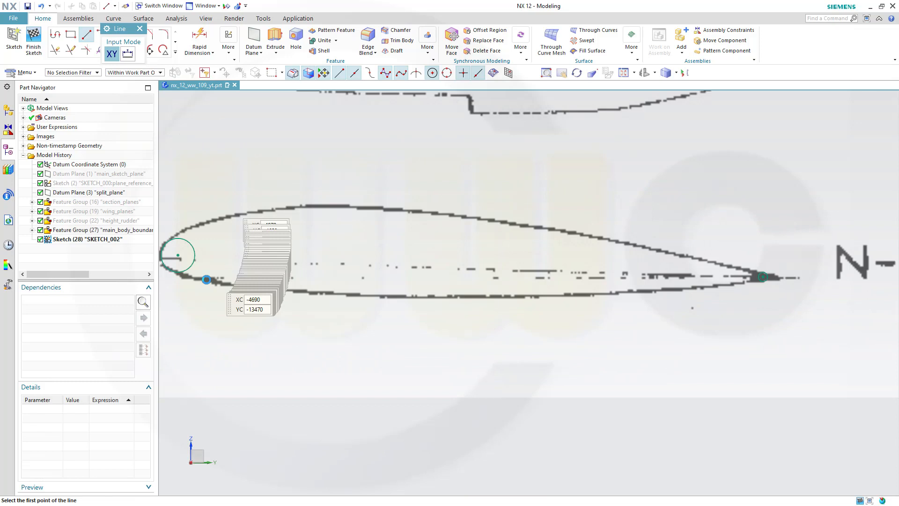
left_click(179, 253)
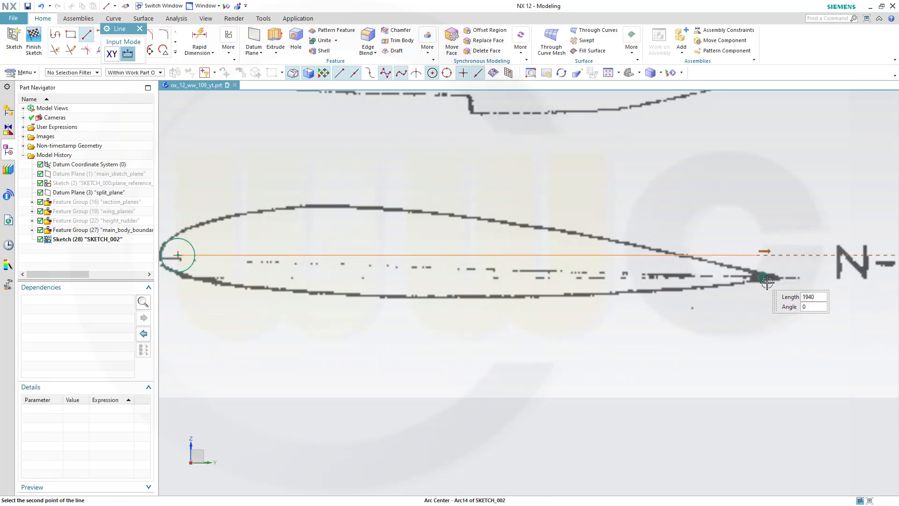
scroll(768, 291, "up", 4)
scroll(769, 286, "up", 1)
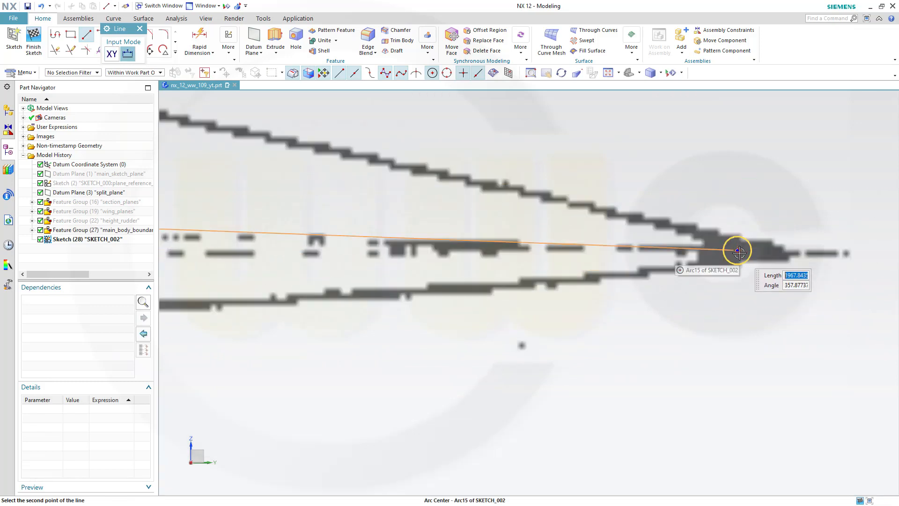
left_click(737, 250)
scroll(649, 321, "down", 3)
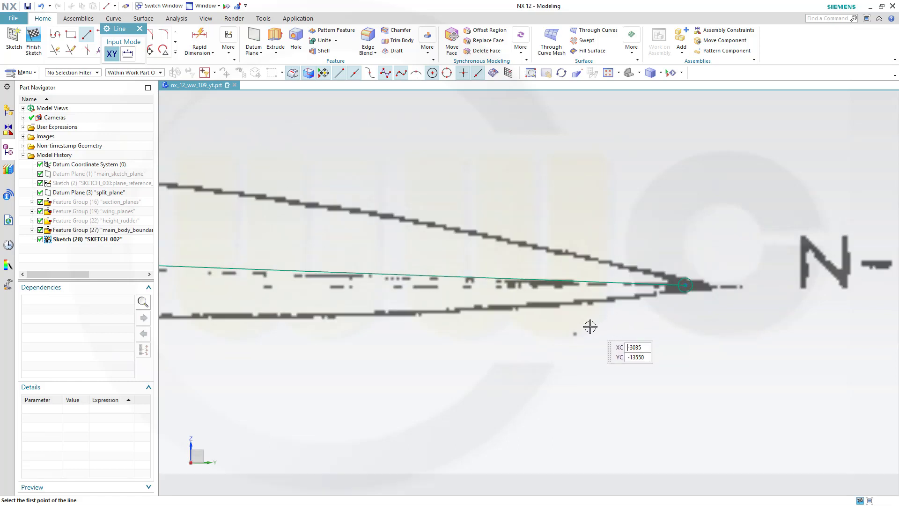
scroll(418, 333, "down", 1)
middle_click_drag(416, 345, 769, 287, "shift")
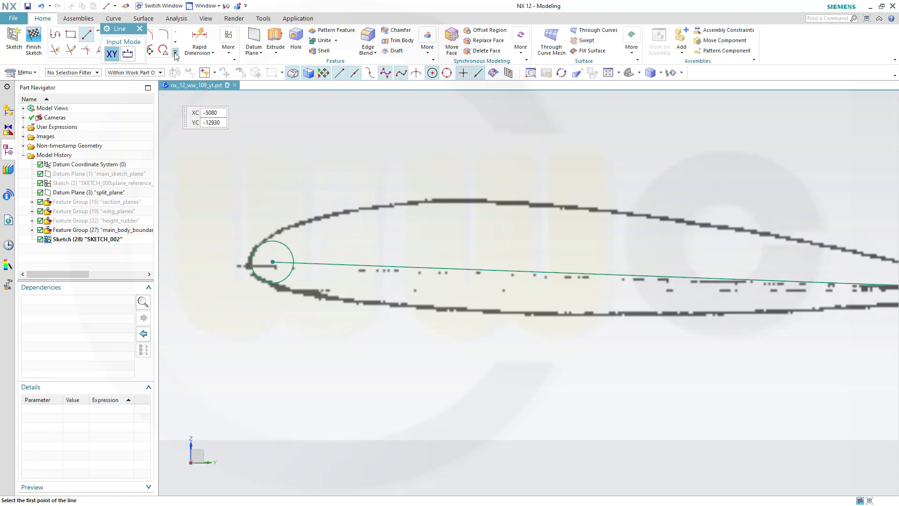
left_click(175, 55)
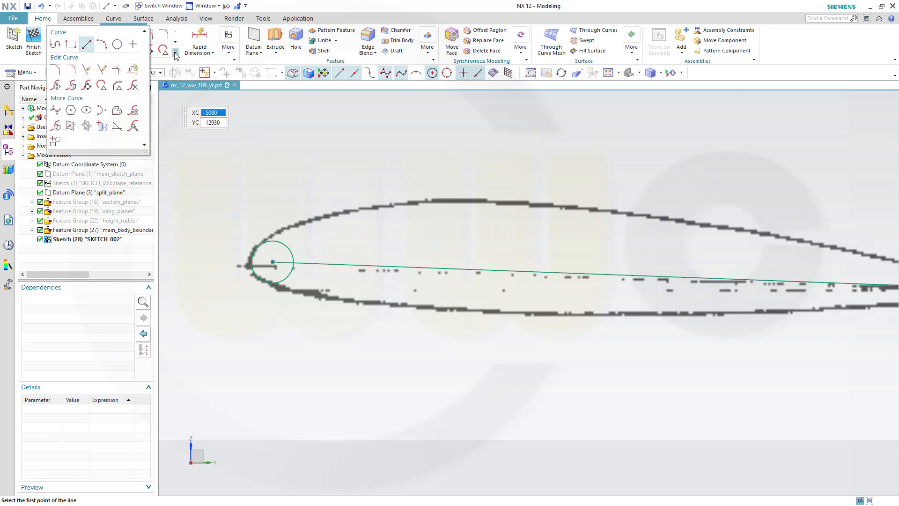
left_click(59, 113)
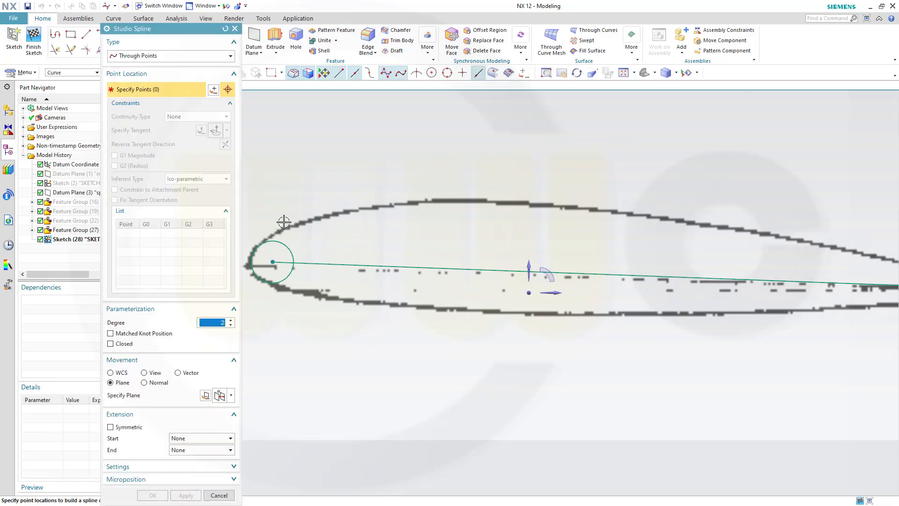
middle_click_drag(395, 241, 500, 239, "shift")
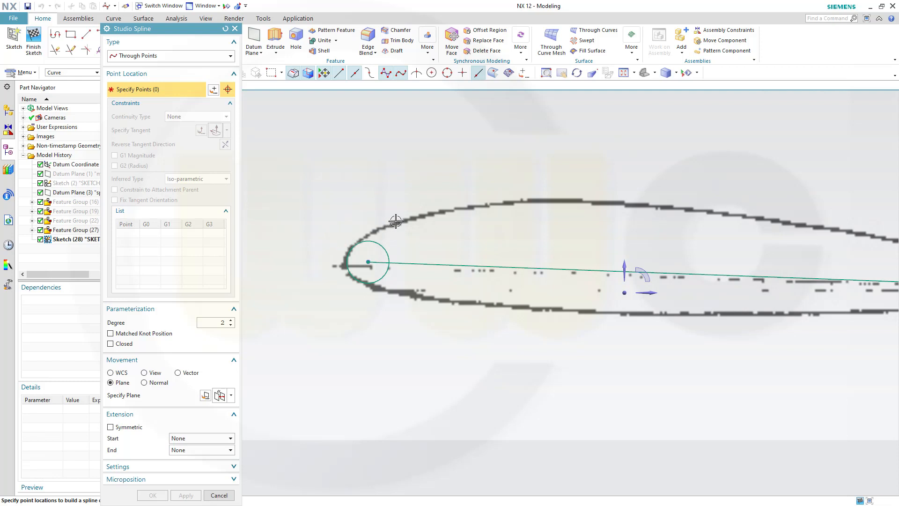
left_click(424, 215)
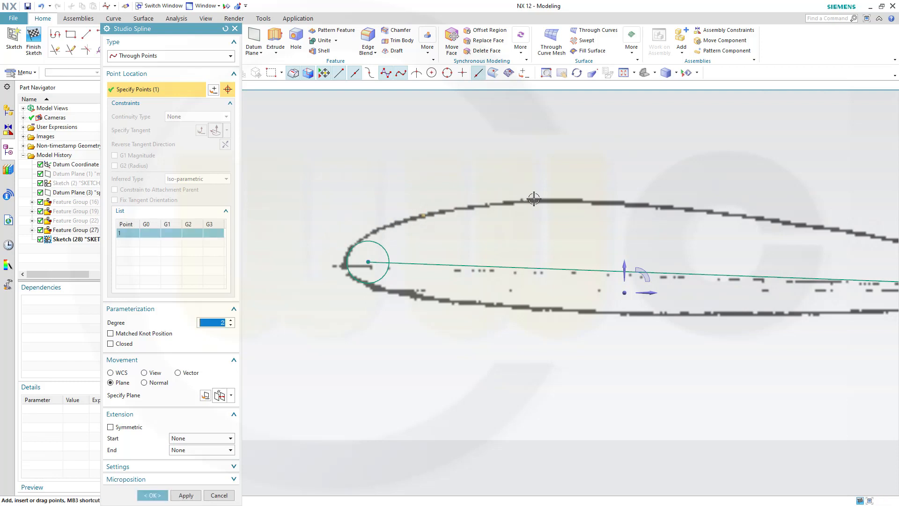
left_click(570, 201)
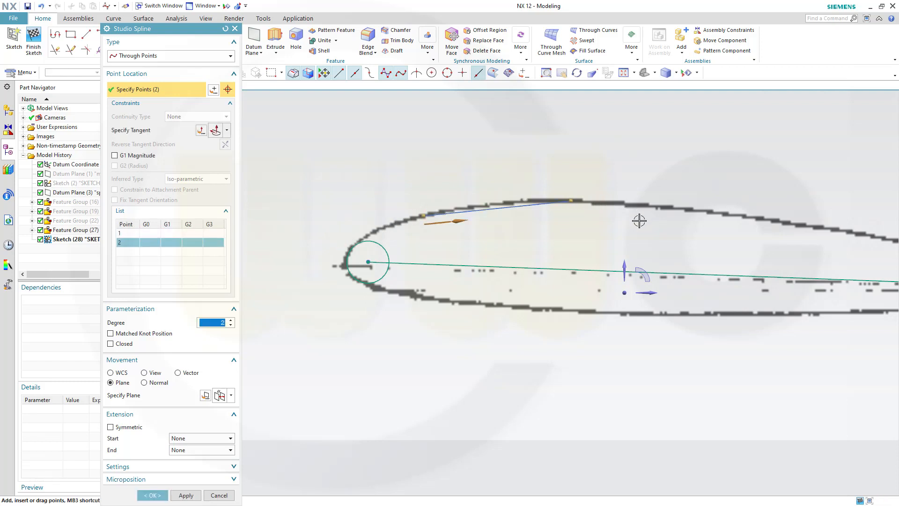
scroll(638, 227, "down", 1)
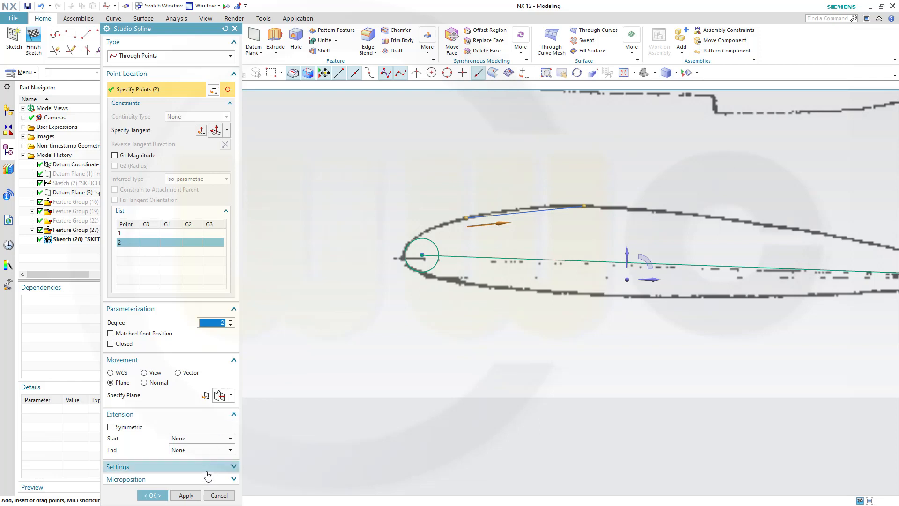
left_click(219, 495)
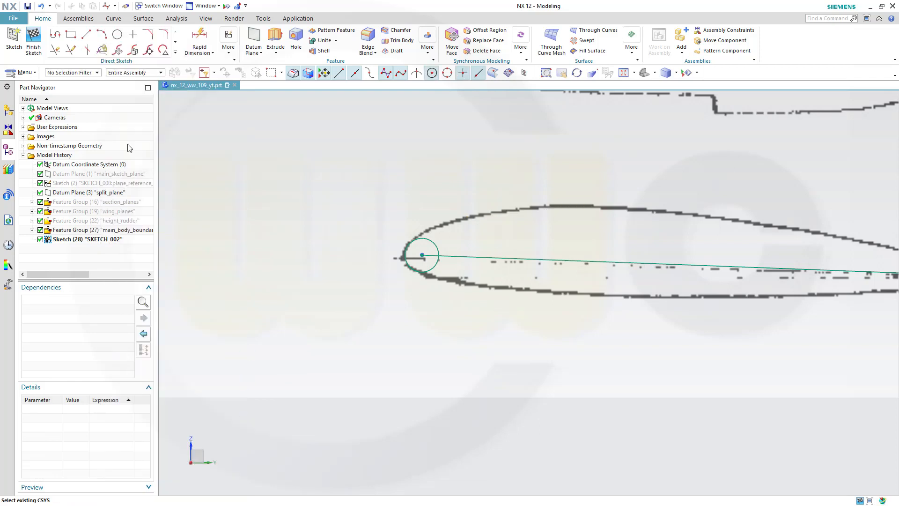
Trace the N-N section's upper contour with a degree-2 studio spline through seven points, from ahead of the leading edge to beyond the trailing tip
left_click(106, 6)
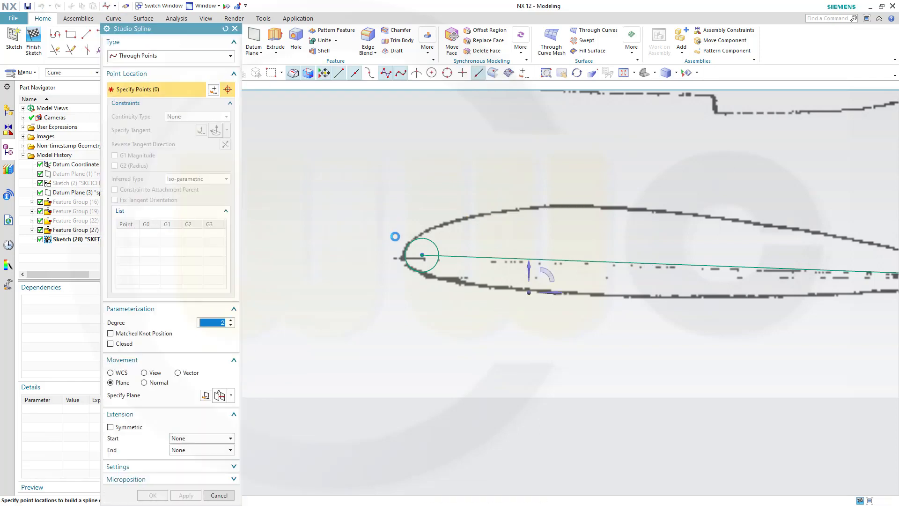
left_click(398, 241)
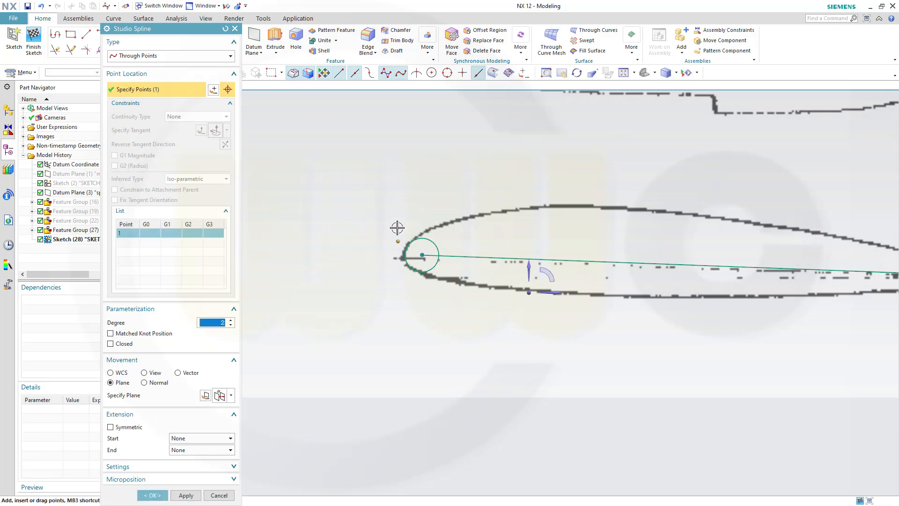
left_click(474, 213)
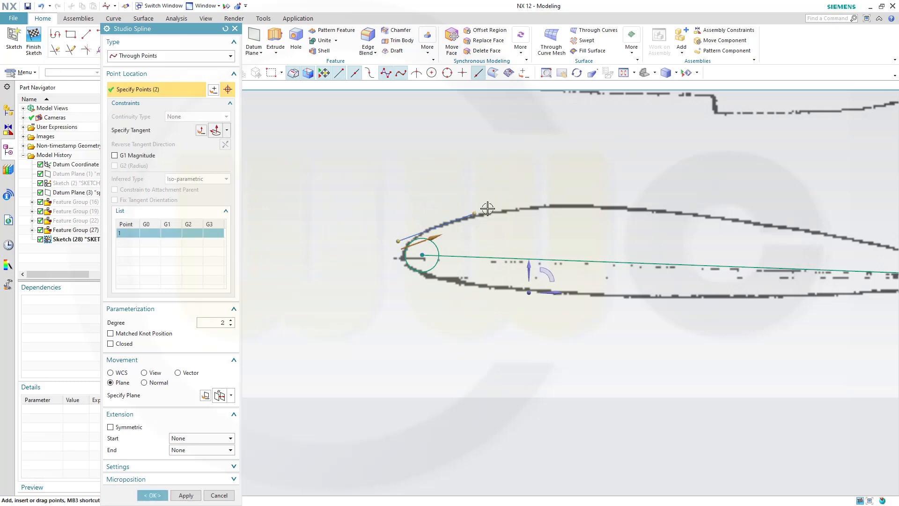
left_click(609, 205)
middle_click_drag(698, 253, 518, 249, "shift")
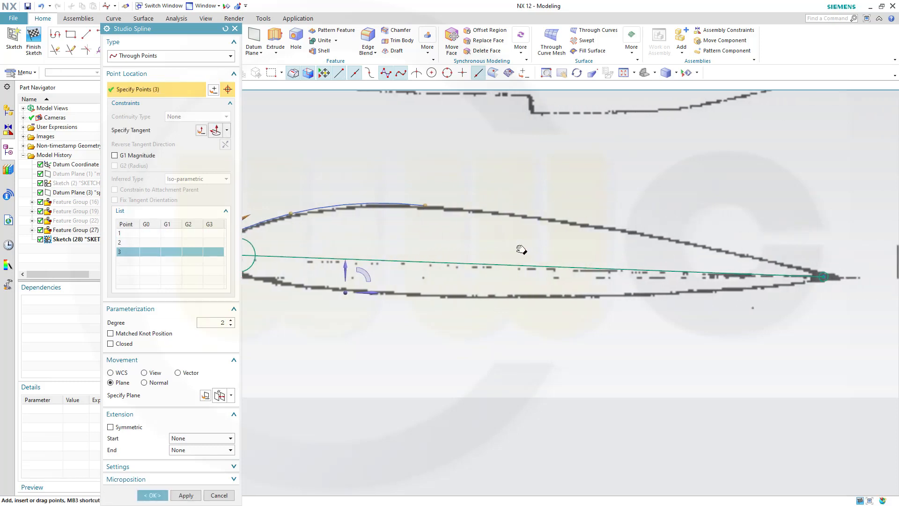
left_click(587, 225)
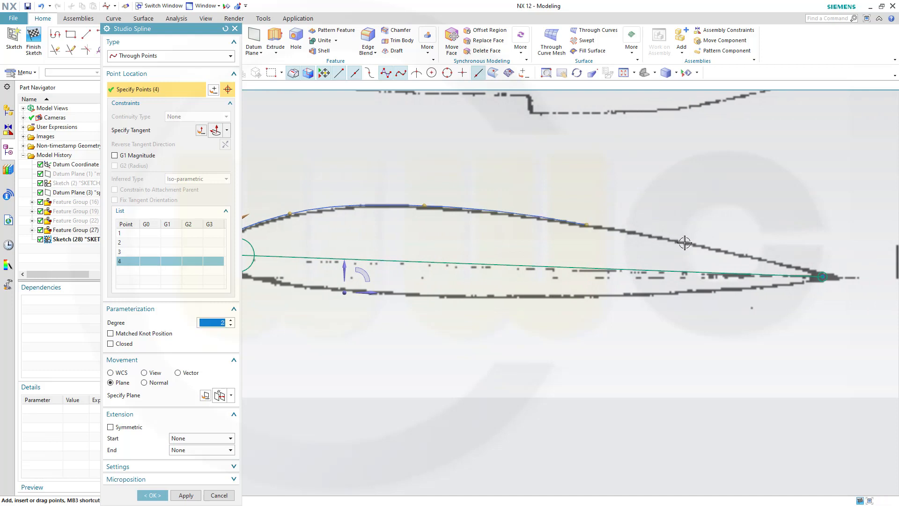
left_click(685, 243)
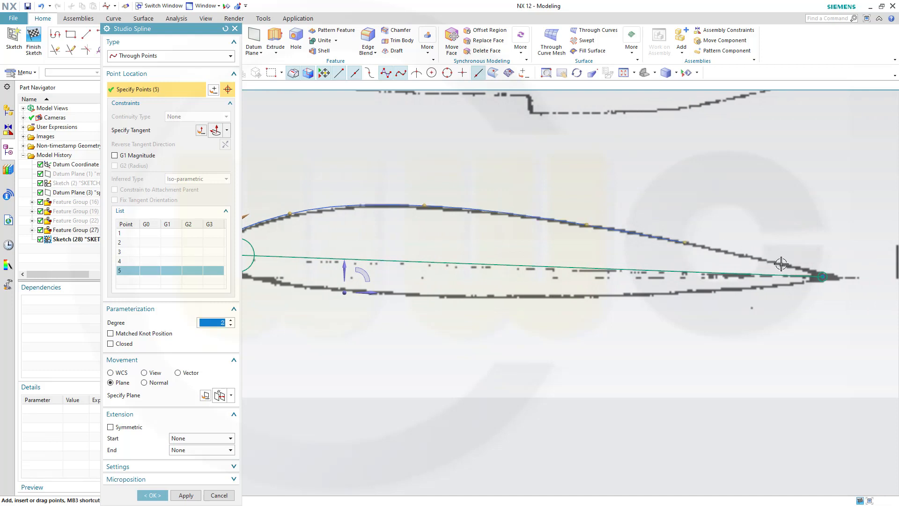
left_click(782, 264)
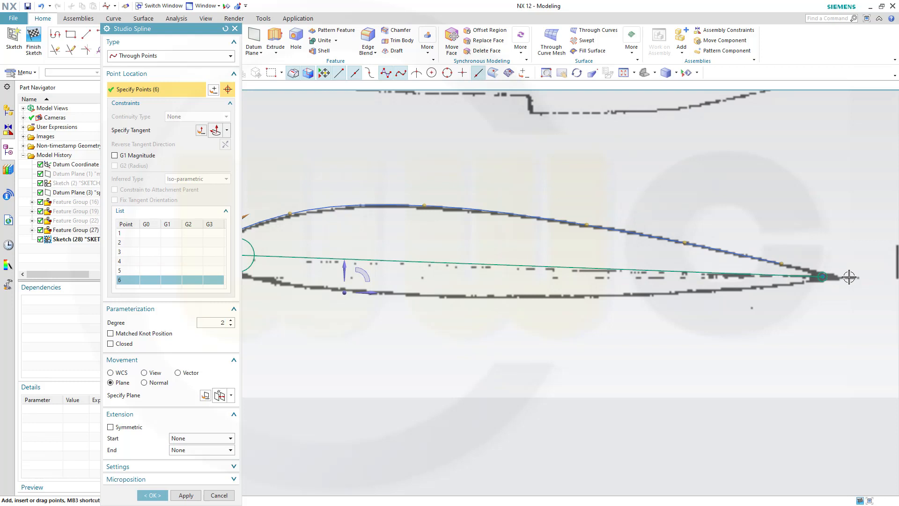
left_click(849, 277)
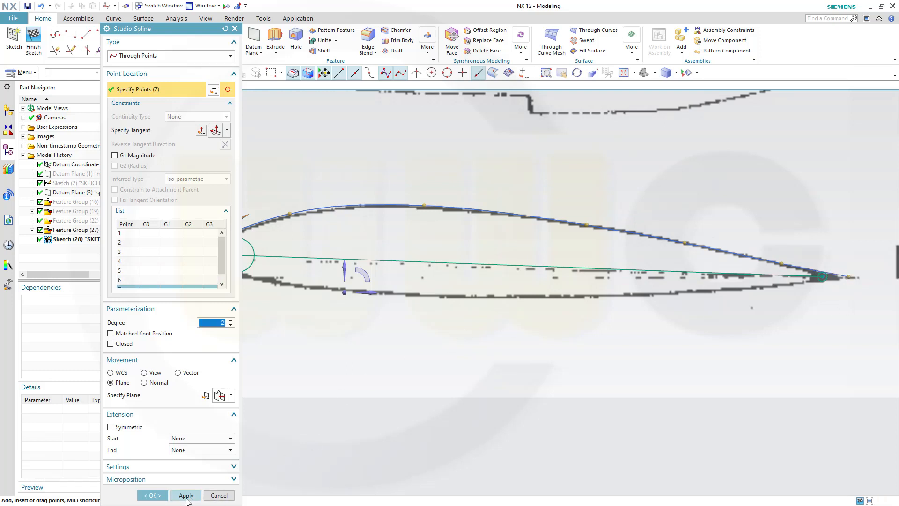
left_click(186, 495)
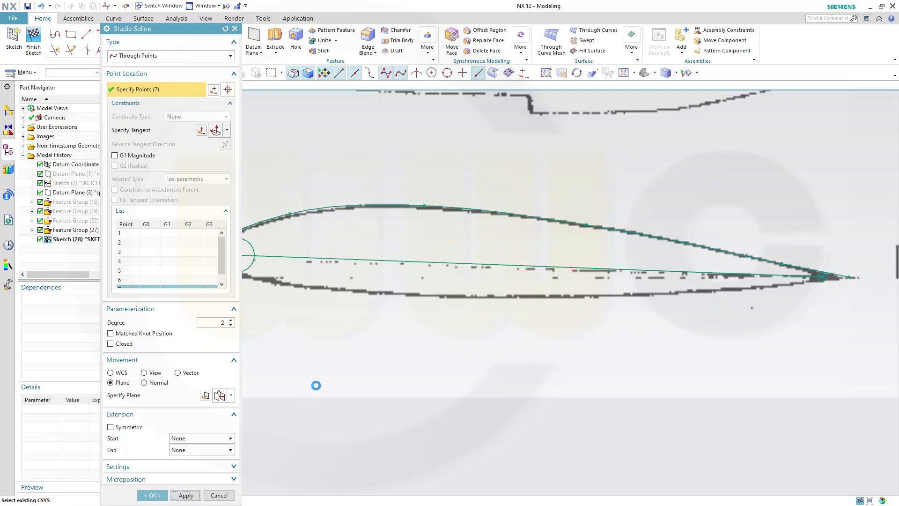
Trace the N-N section's lower contour with a degree-2 studio spline through six points, ending at the upper spline's trailing endpoint
middle_click_drag(357, 363, 467, 354, "shift")
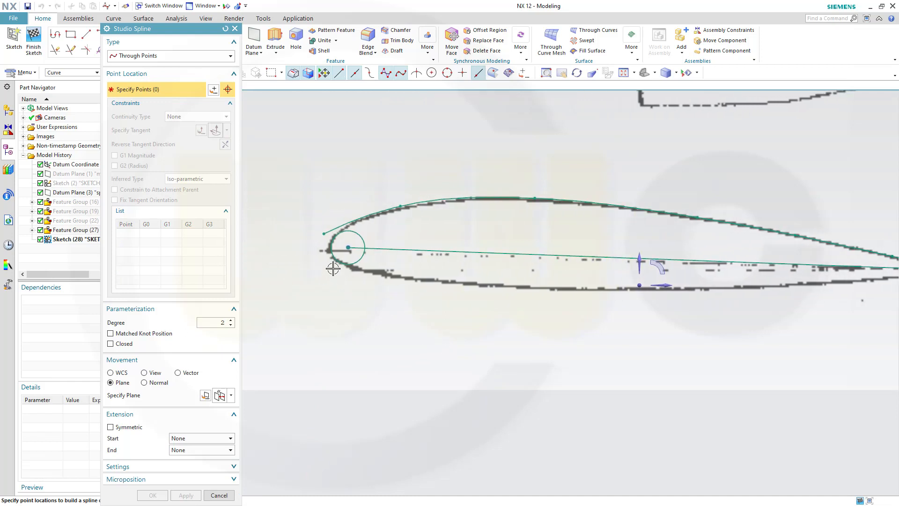
left_click(431, 280)
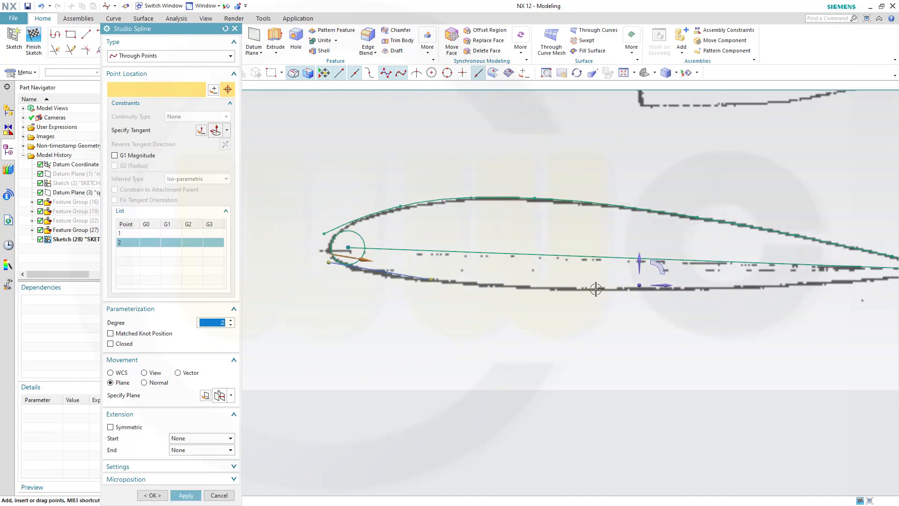
left_click(596, 289)
left_click(722, 289)
middle_click_drag(766, 334, 493, 335, "shift")
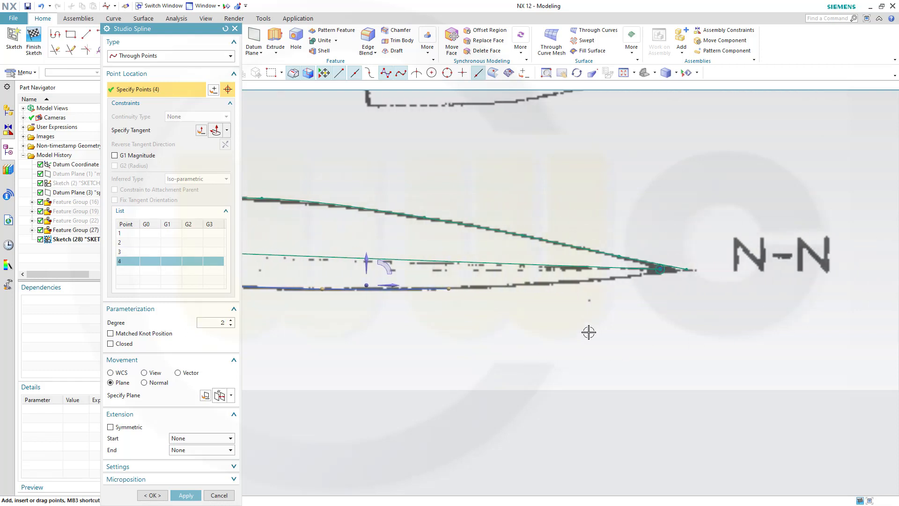
left_click(576, 282)
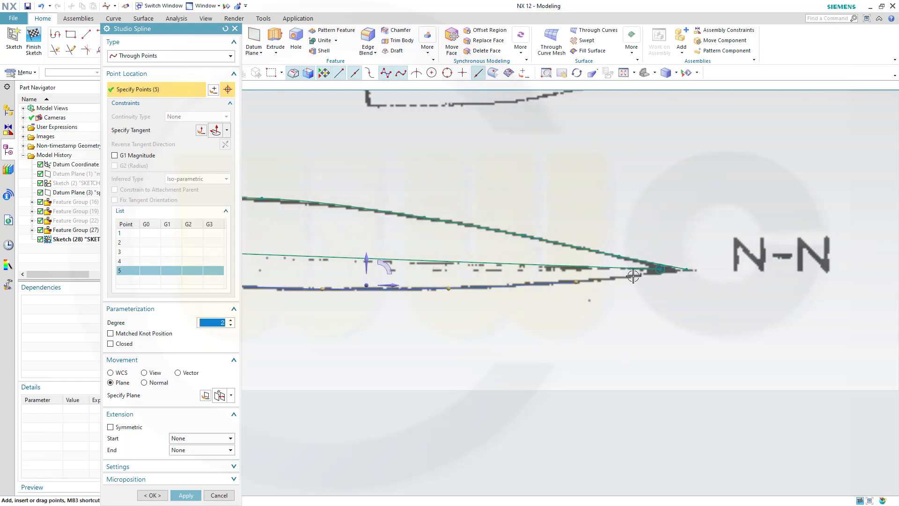
left_click(687, 270)
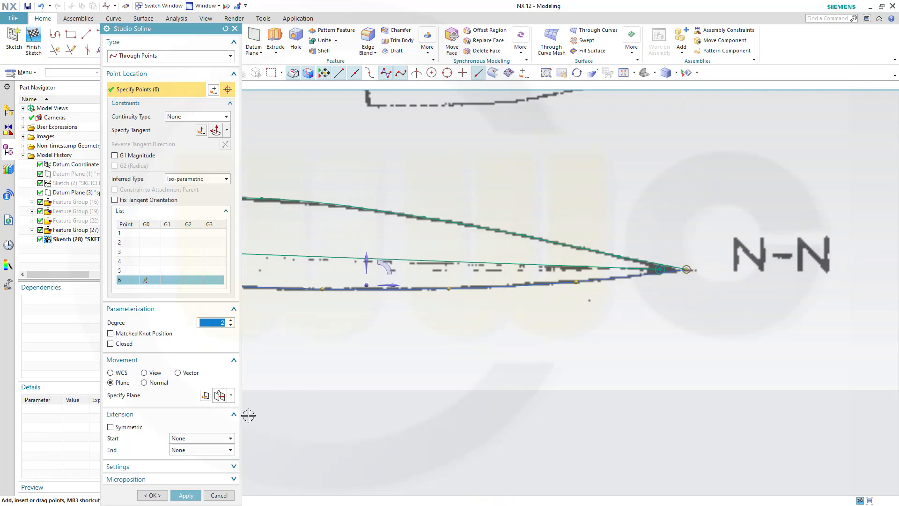
left_click(153, 495)
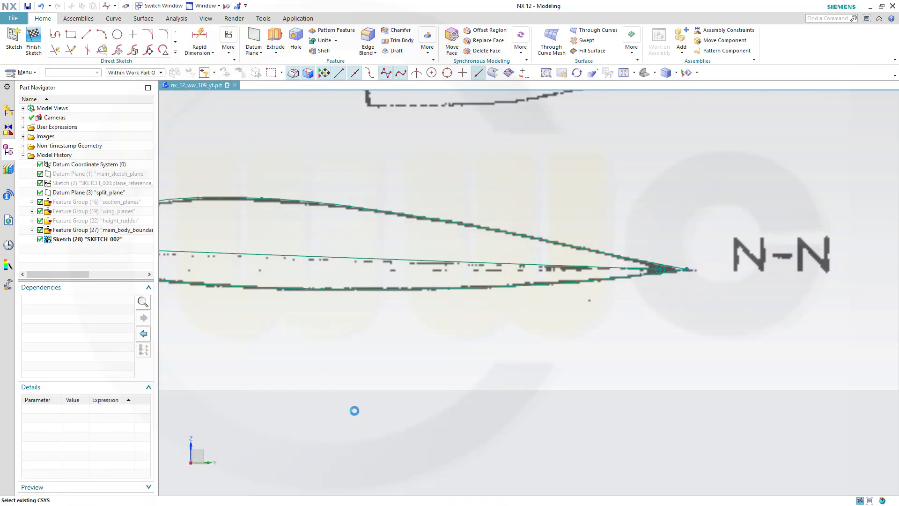
Try to delete the coincident constraint between the chord line's end and the trailing-edge circle's center
scroll(387, 341, "up", 3)
scroll(799, 241, "up", 3)
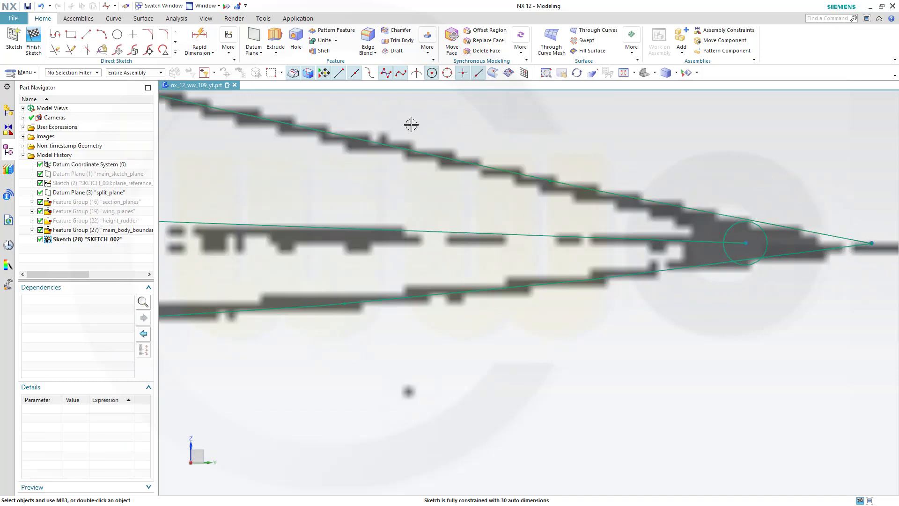
left_click(745, 235)
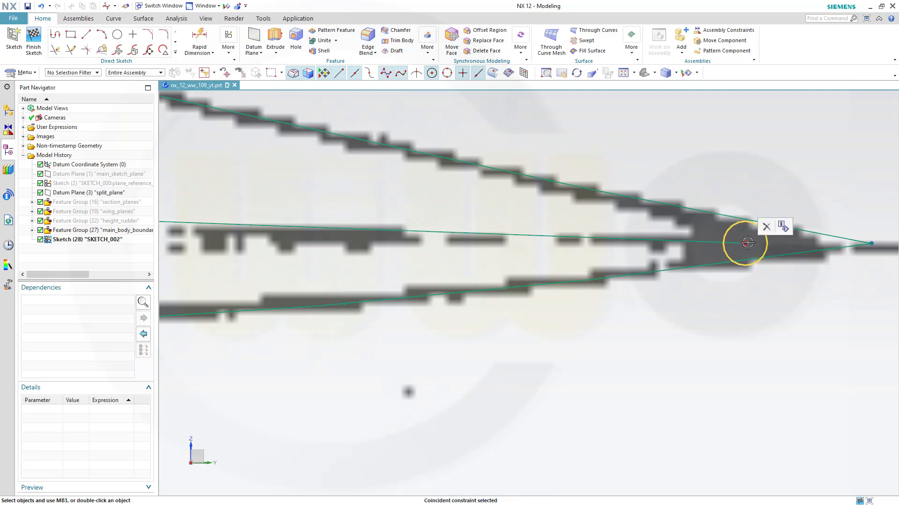
left_click(765, 229)
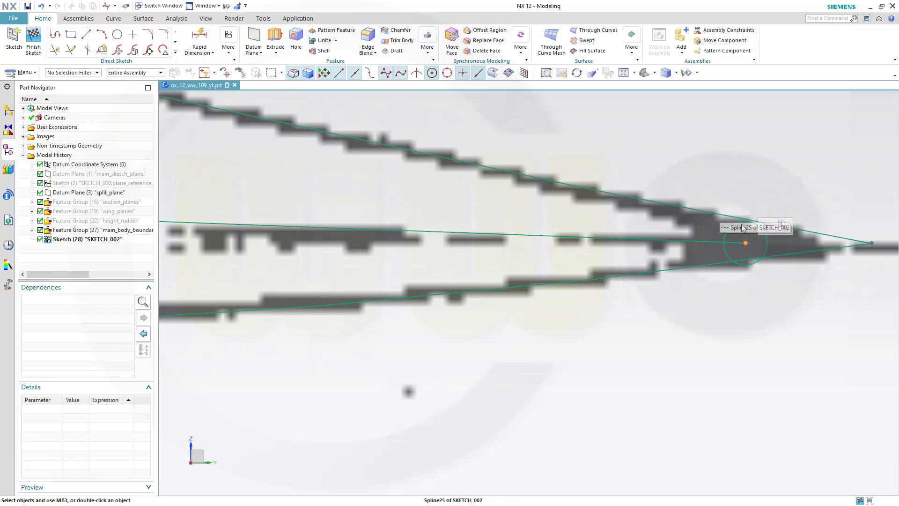
left_click(746, 244)
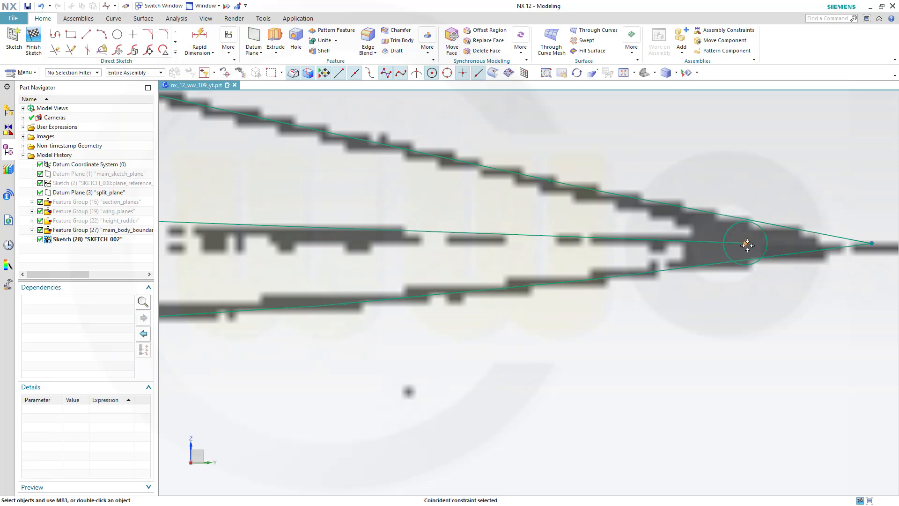
left_click(765, 230)
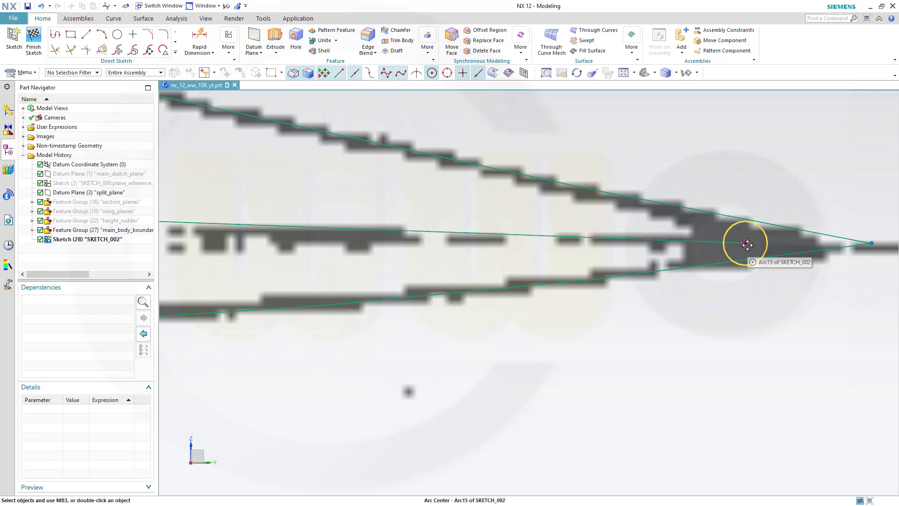
left_click(748, 244)
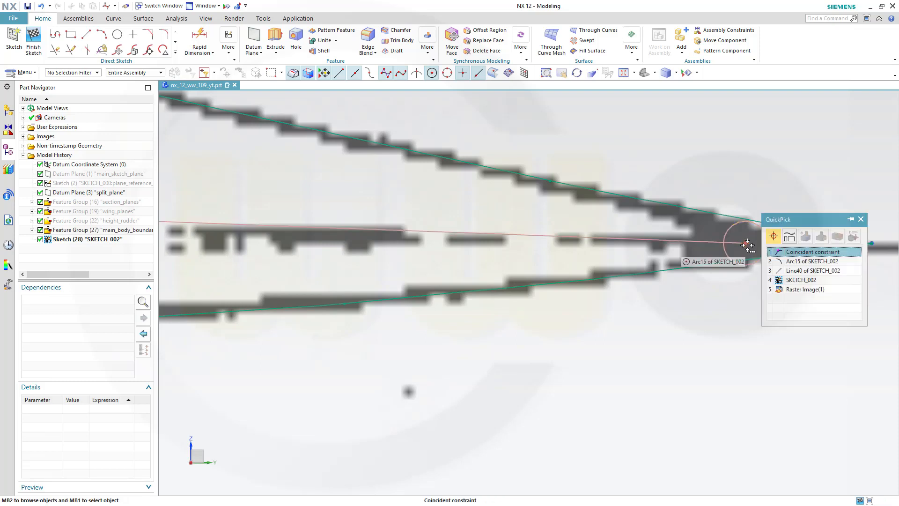
left_click(795, 271)
scroll(786, 297, "up", 4)
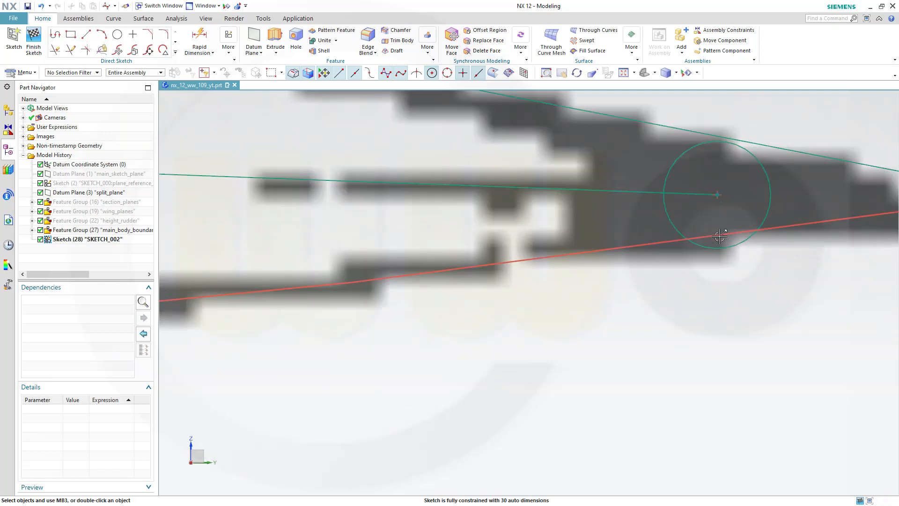
left_click(721, 196)
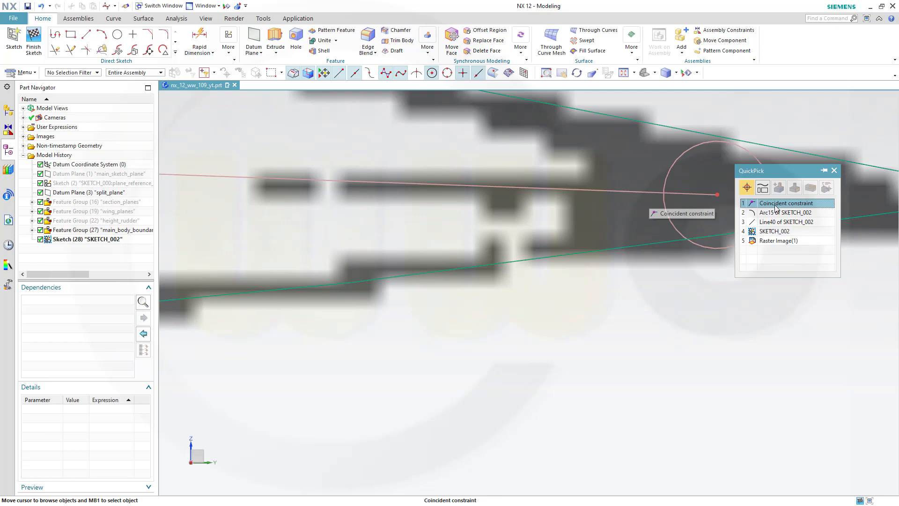
key("Escape")
Apply a fixed constraint to the small trailing-edge circle of the N-N section
scroll(771, 251, "down", 2)
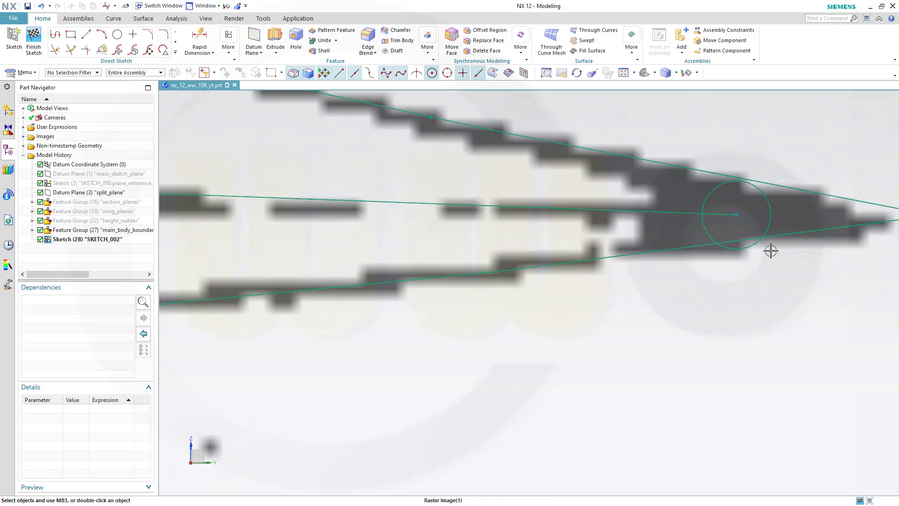
left_click(774, 208)
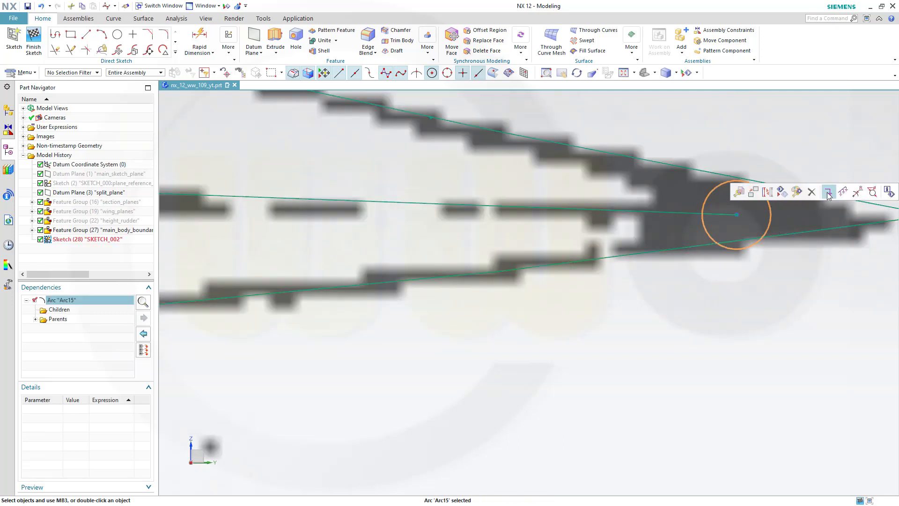
key("Escape")
scroll(543, 297, "down", 2)
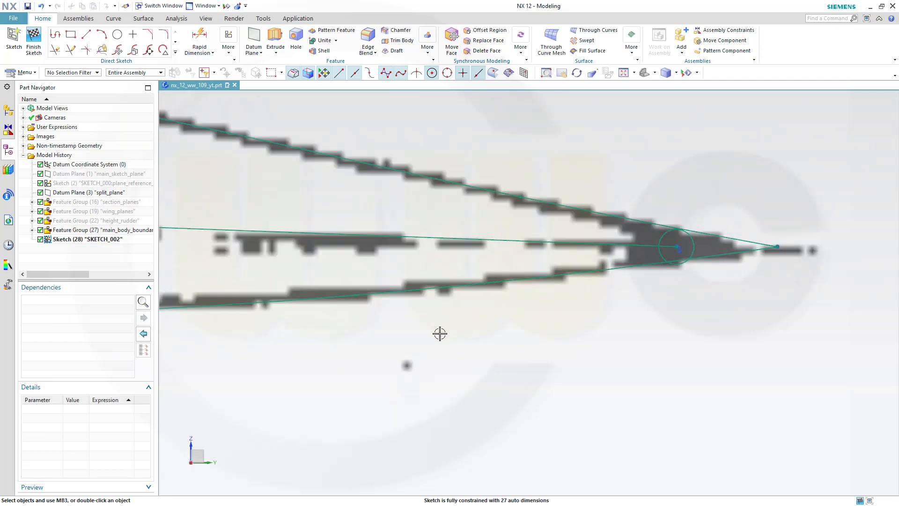
Apply a fixed constraint to the leading-edge circle of the N-N section
scroll(440, 333, "down", 2)
mouse_move(330, 347)
middle_mouse_down("shift")
mouse_move(682, 299)
mouse_move(803, 323)
middle_mouse_up("shift")
mouse_move(311, 294)
middle_mouse_down("shift")
mouse_move(591, 263)
mouse_move(862, 259)
middle_mouse_up("shift")
scroll(271, 241, "up", 1)
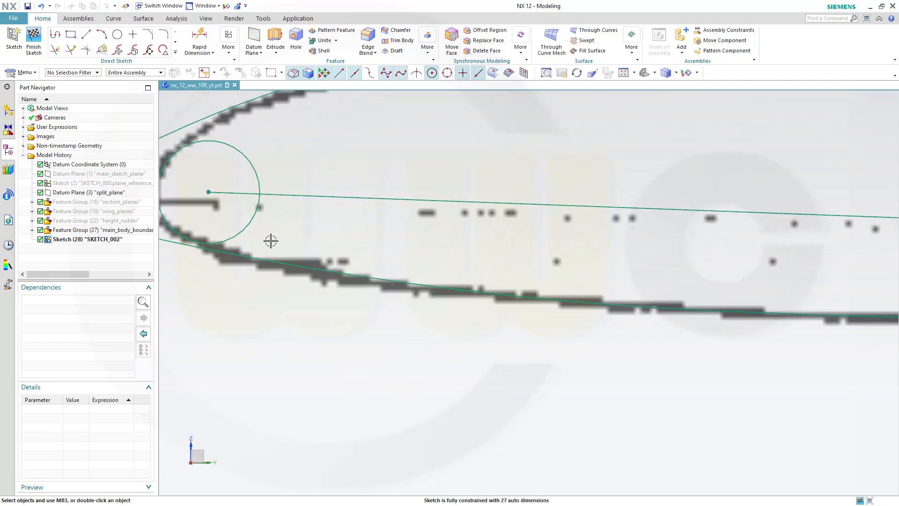
left_click(247, 228)
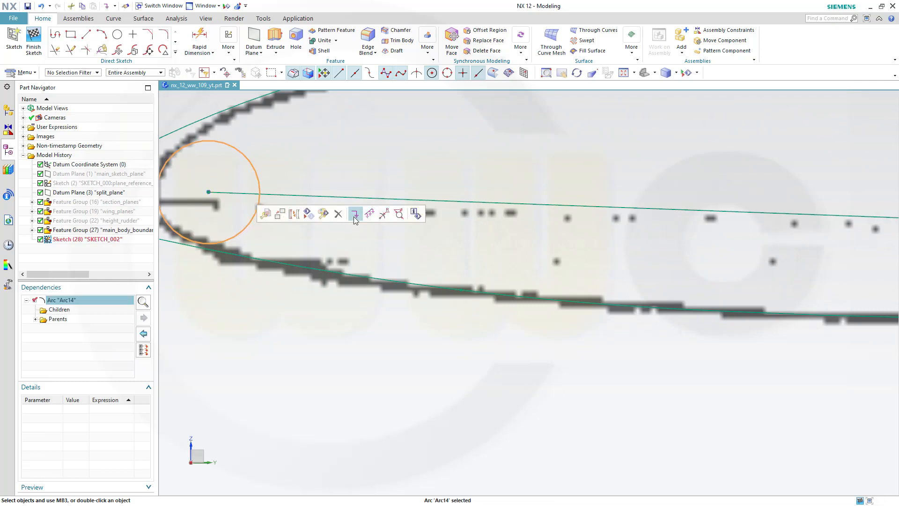
left_click(355, 215)
Make the upper and lower splines of the N-N section tangent to the leading-edge circle
scroll(257, 281, "down", 2)
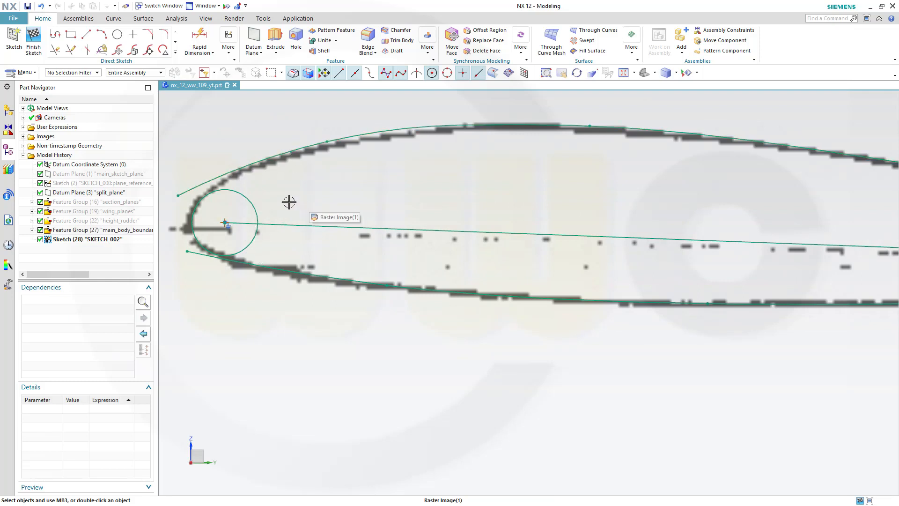
left_click(219, 188)
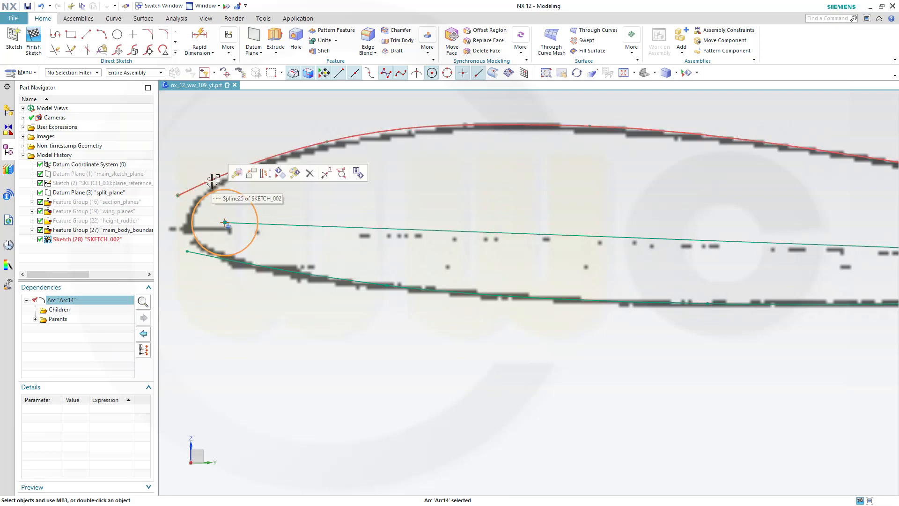
left_click(212, 181)
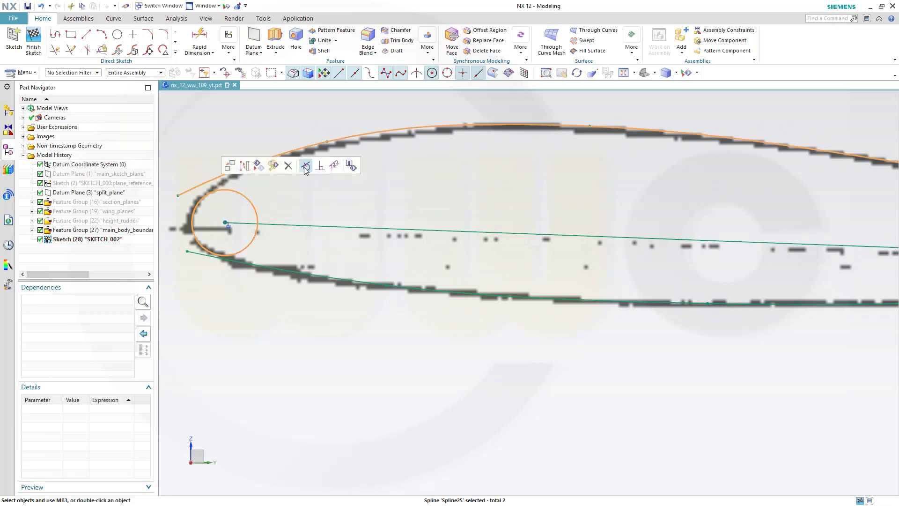
left_click(304, 167)
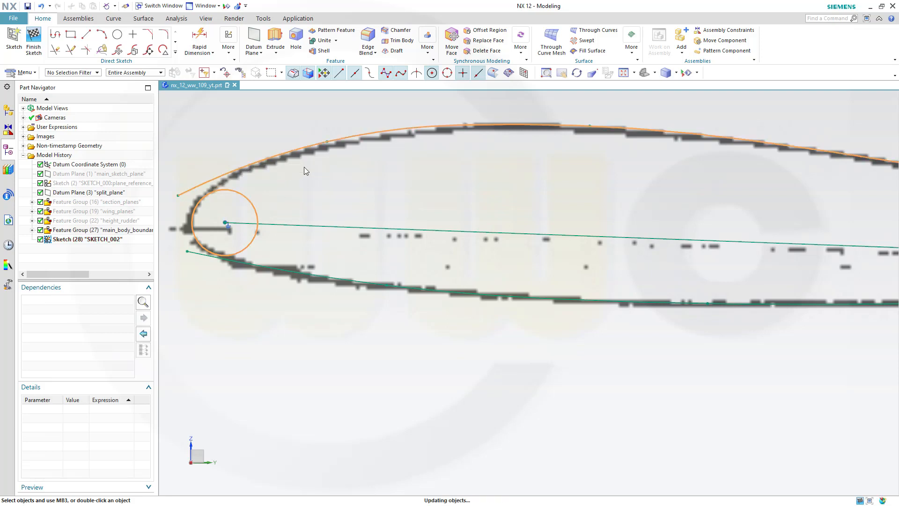
left_click(236, 255)
left_click(238, 272)
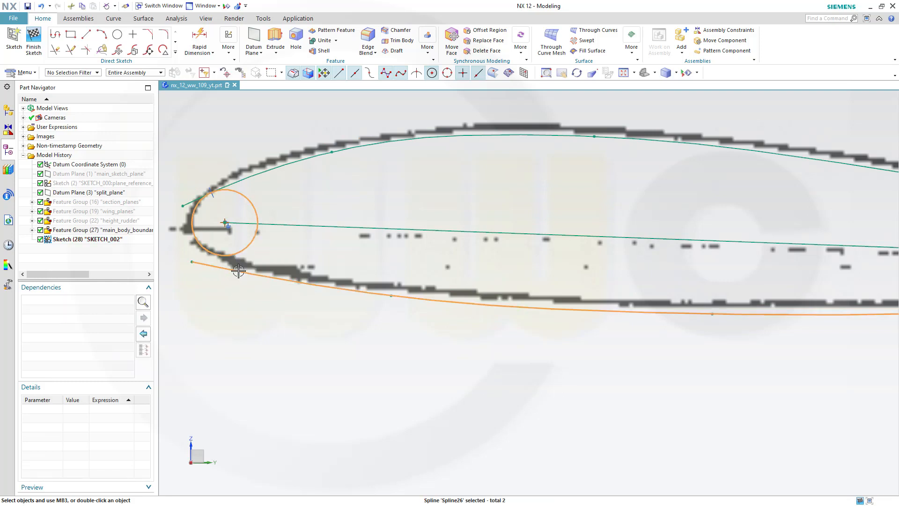
left_click(327, 259)
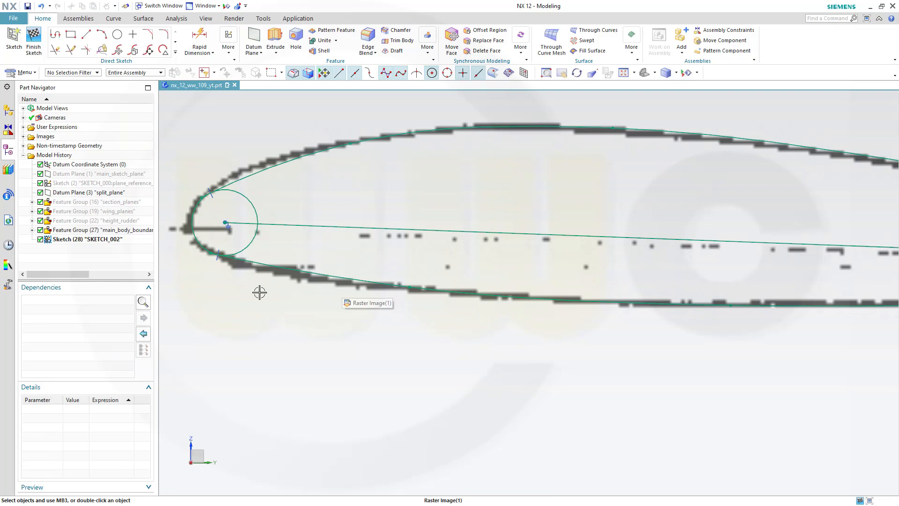
Make the N-N section's upper spline tangent to the small trailing-edge circle
scroll(203, 269, "up", 2)
scroll(215, 249, "up", 3)
scroll(253, 267, "down", 3)
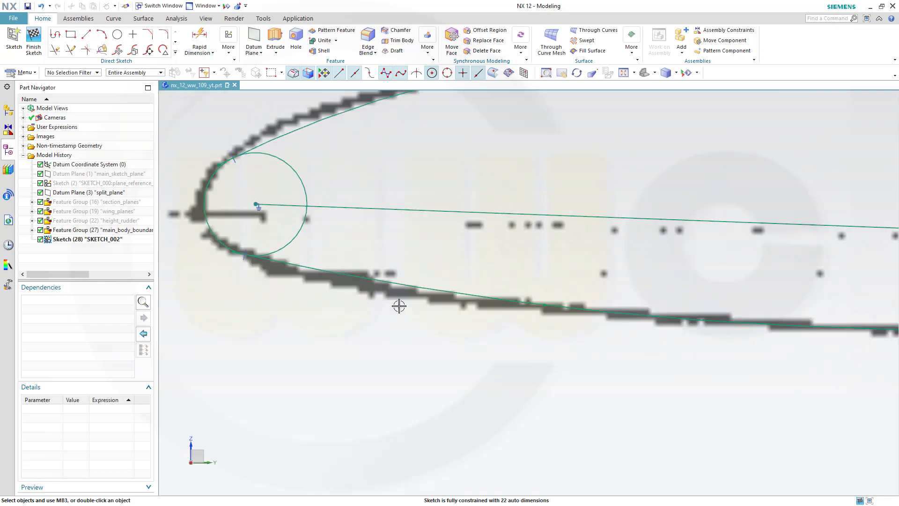
scroll(539, 337, "down", 4)
middle_click_drag(825, 372, 407, 375, "shift")
scroll(572, 343, "up", 2)
scroll(613, 326, "up", 2)
scroll(609, 322, "up", 2)
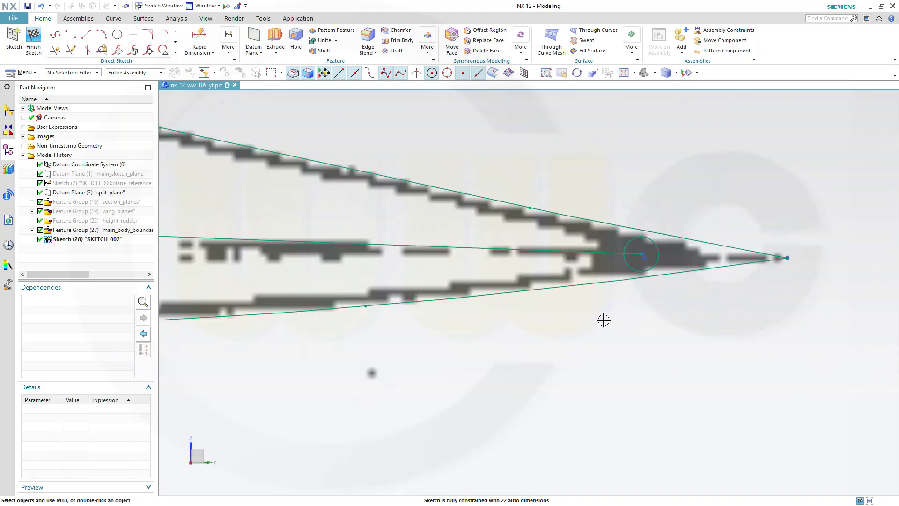
left_click(630, 240)
left_click(625, 223)
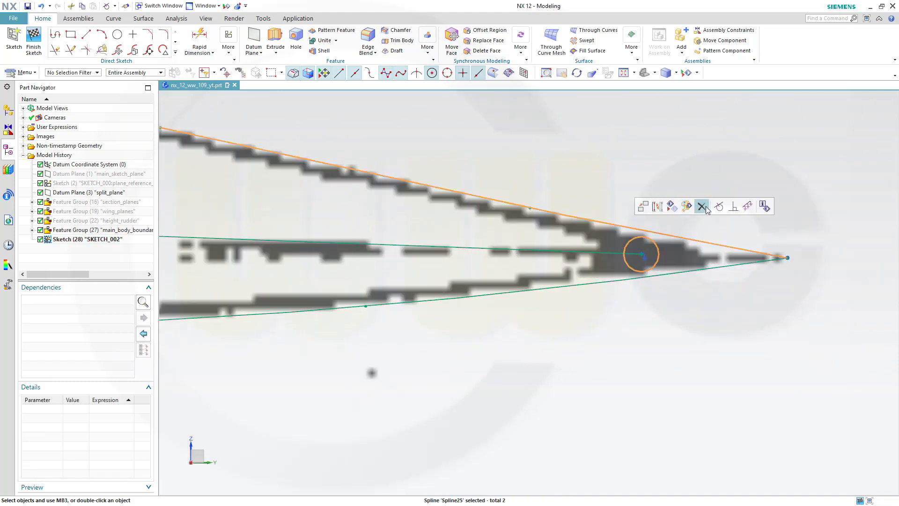
key("Escape")
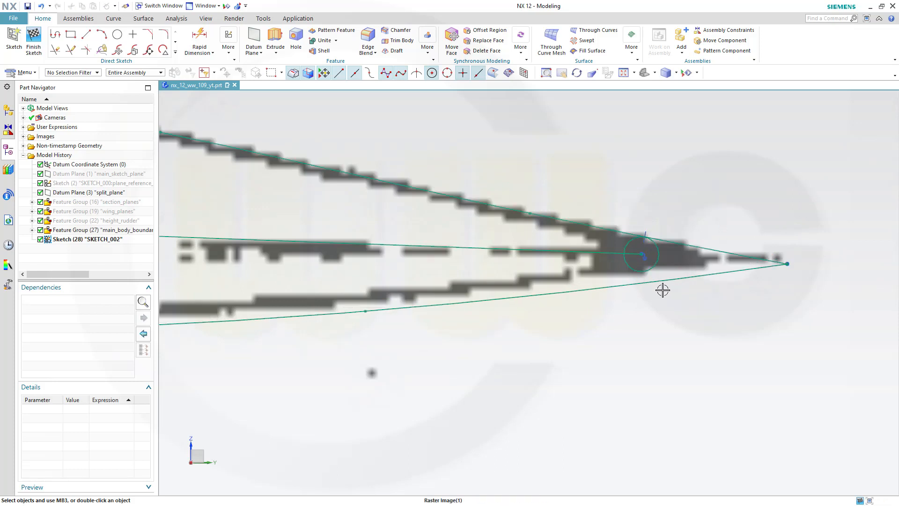
Make the N-N section's lower spline tangent to the small trailing-edge circle
left_click(655, 276)
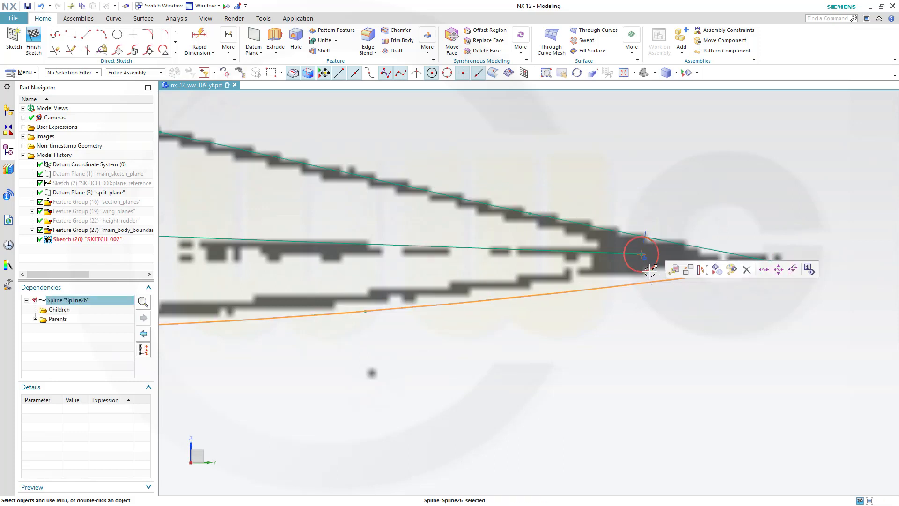
left_click(652, 268)
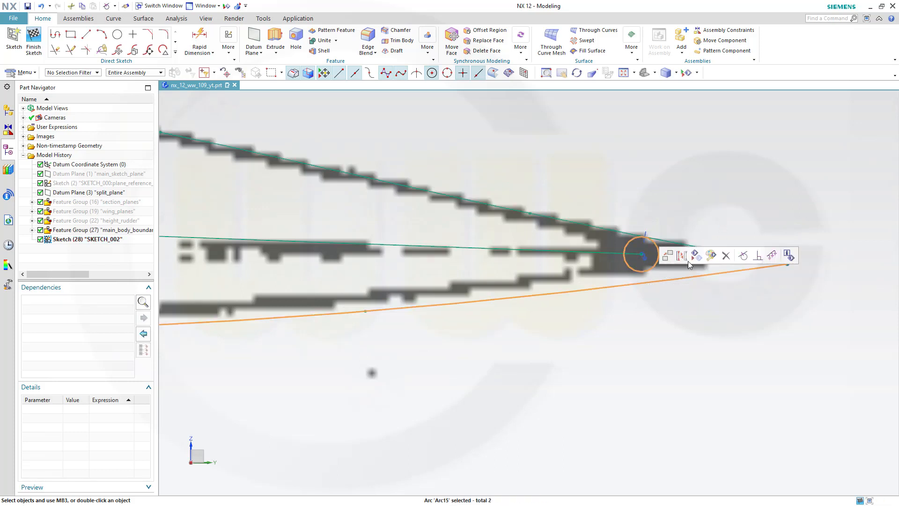
left_click(744, 255)
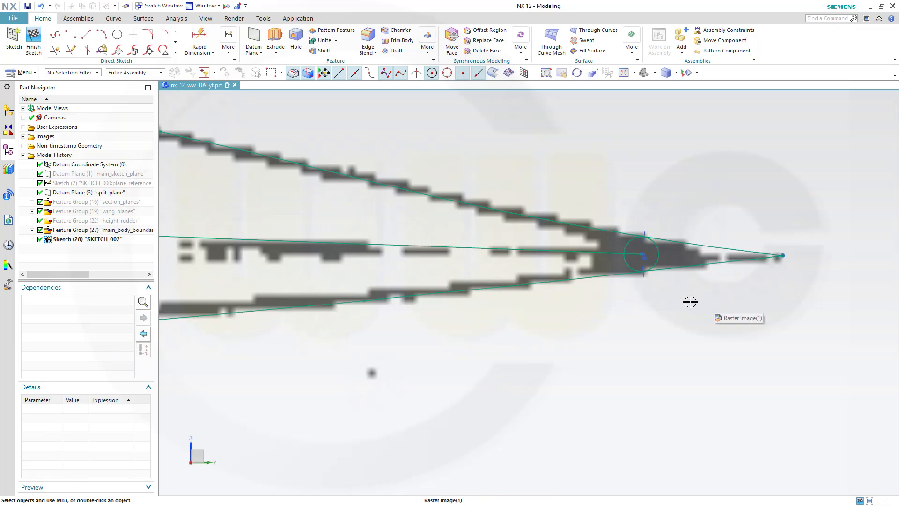
Use Quick Trim to remove the lower spline's overhang ahead of its tangent point on the leading-edge circle, accepting the loss of constraints and defining points
scroll(618, 330, "down", 2)
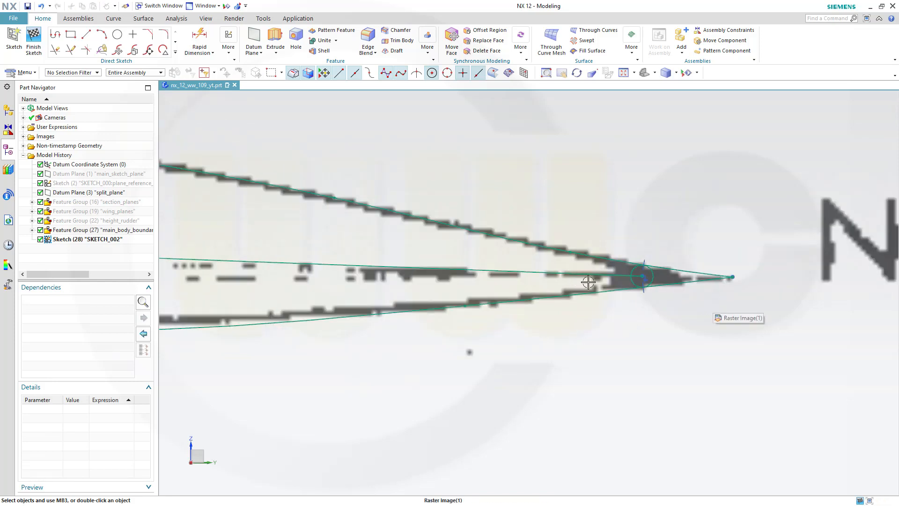
scroll(539, 328, "down", 2)
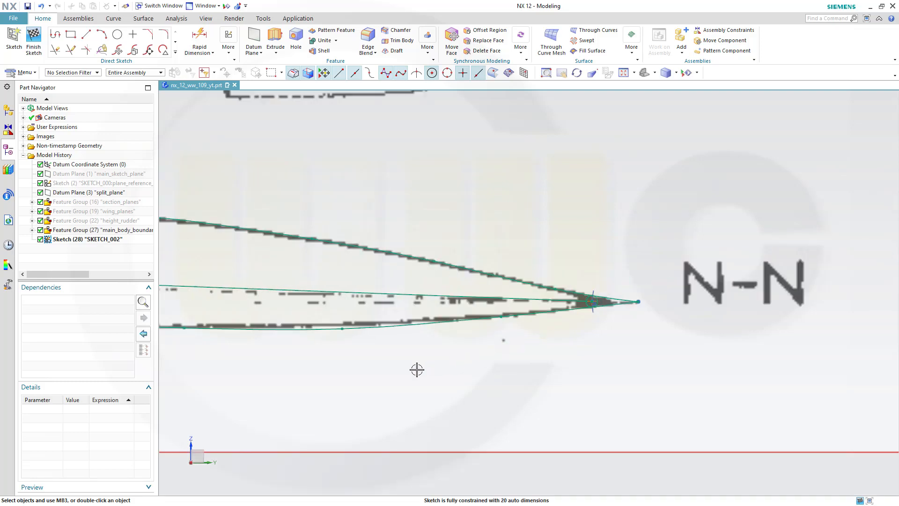
scroll(398, 373, "down", 2)
middle_click_drag(377, 368, 755, 320, "shift")
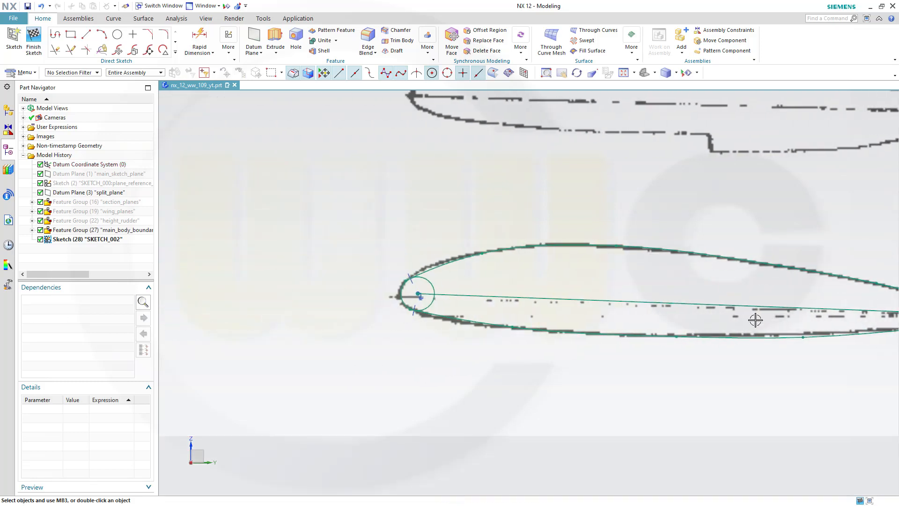
scroll(440, 333, "up", 2)
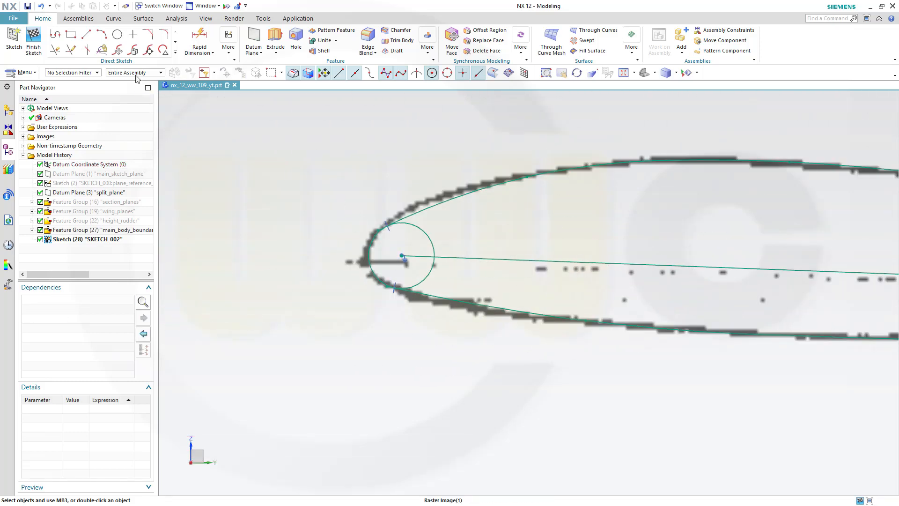
left_click(55, 50)
scroll(401, 297, "up", 3)
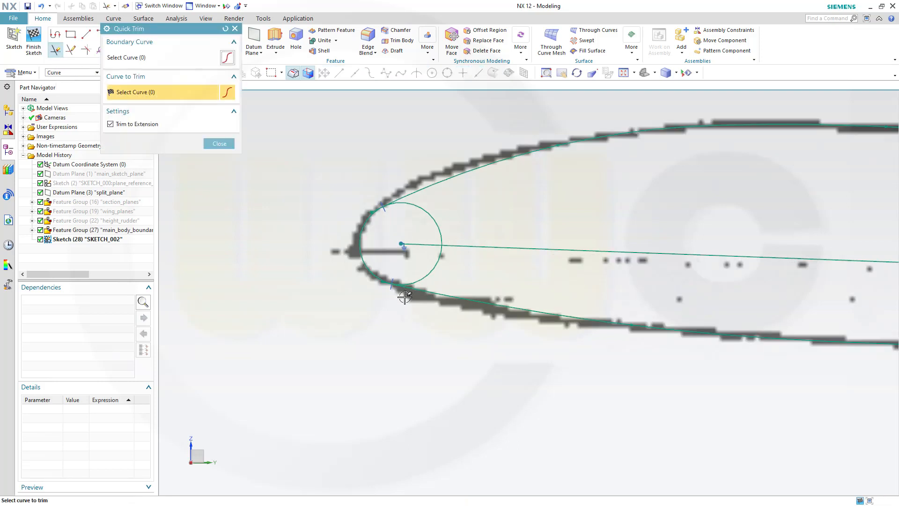
scroll(363, 279, "up", 4)
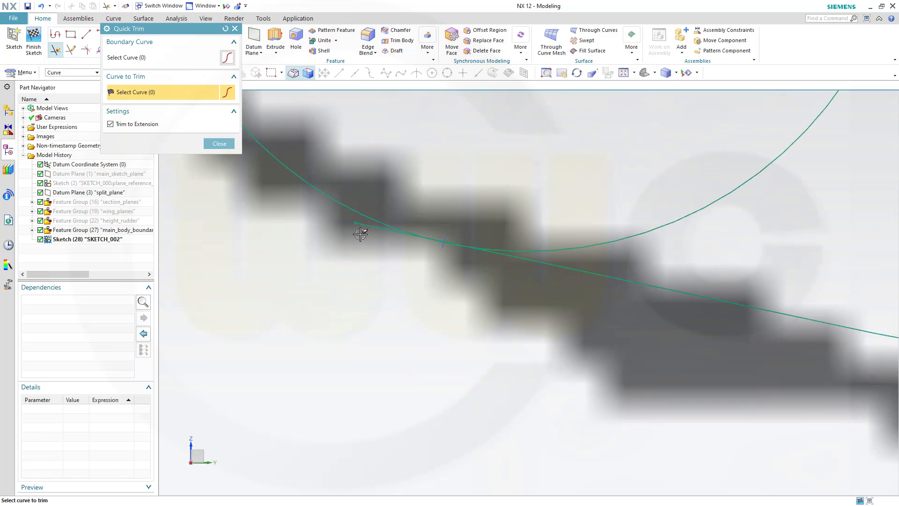
left_click(365, 227)
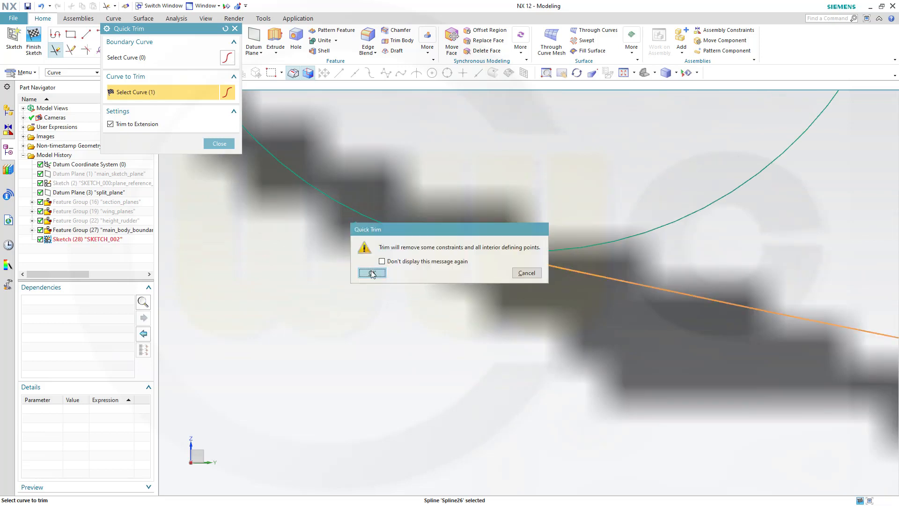
left_click(373, 273)
Trim the upper spline's overhang ahead of its tangent point on the leading-edge circle, accepting the loss of constraints and defining points
scroll(392, 281, "down", 4)
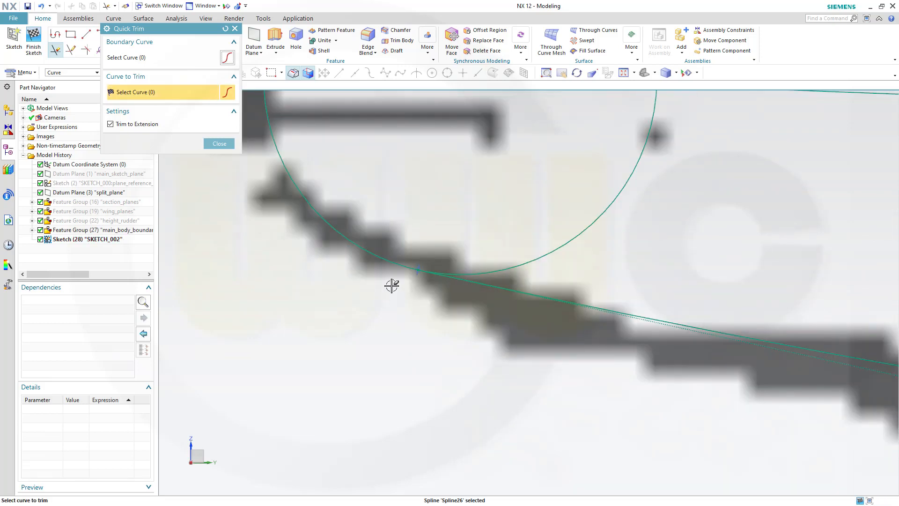
scroll(609, 292, "down", 1)
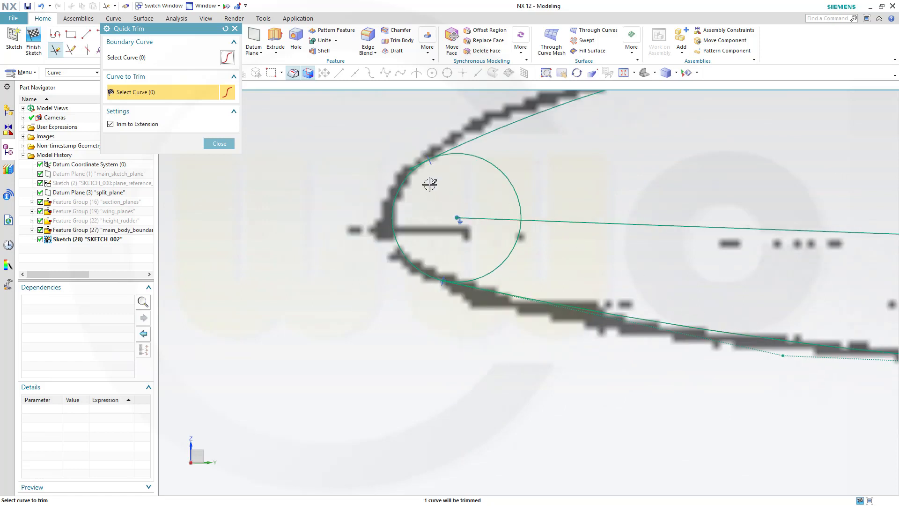
scroll(425, 184, "up", 6)
scroll(424, 184, "up", 1)
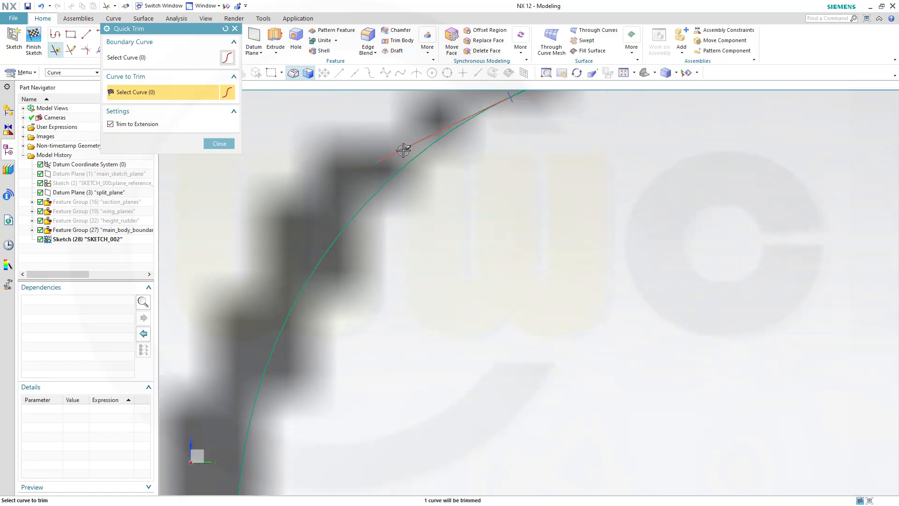
left_click(401, 151)
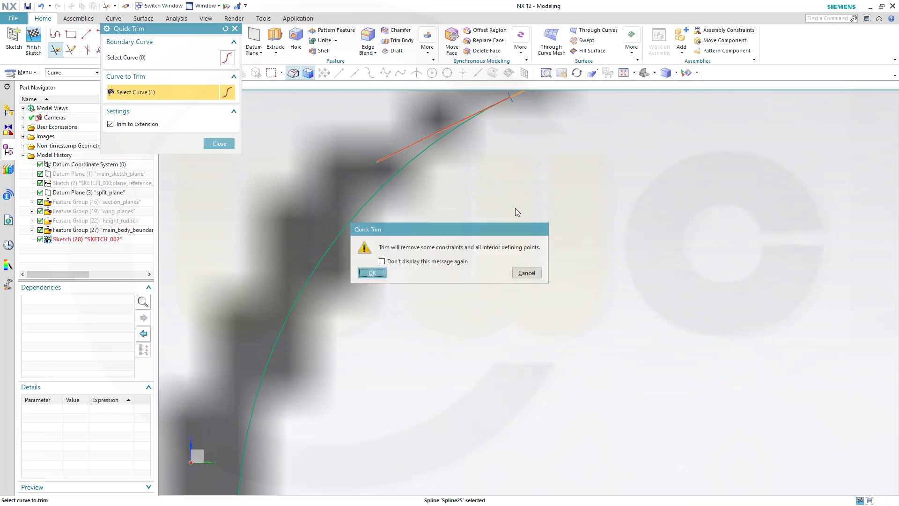
left_click(374, 273)
Trim away the inner part of the leading-edge circle, keeping only the front arc between the two splines
scroll(502, 251, "down", 5)
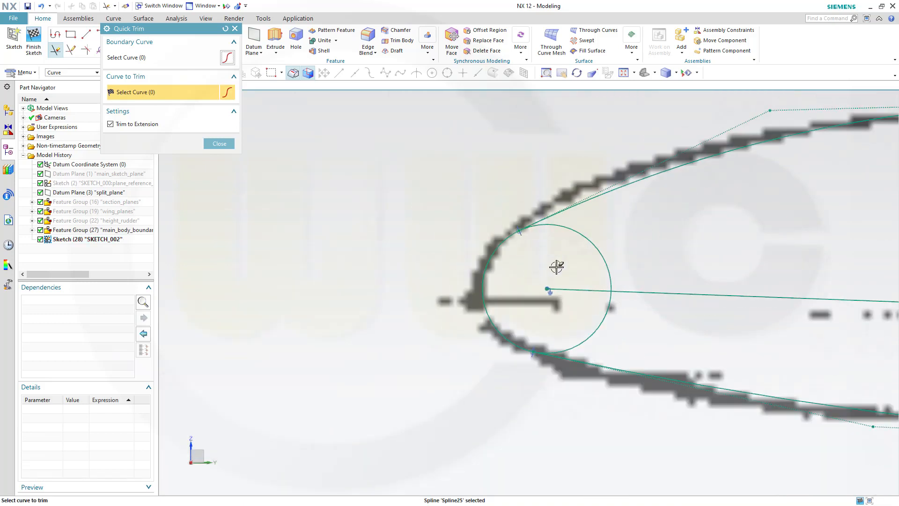
scroll(556, 267, "down", 1)
left_click_drag(644, 245, 569, 253)
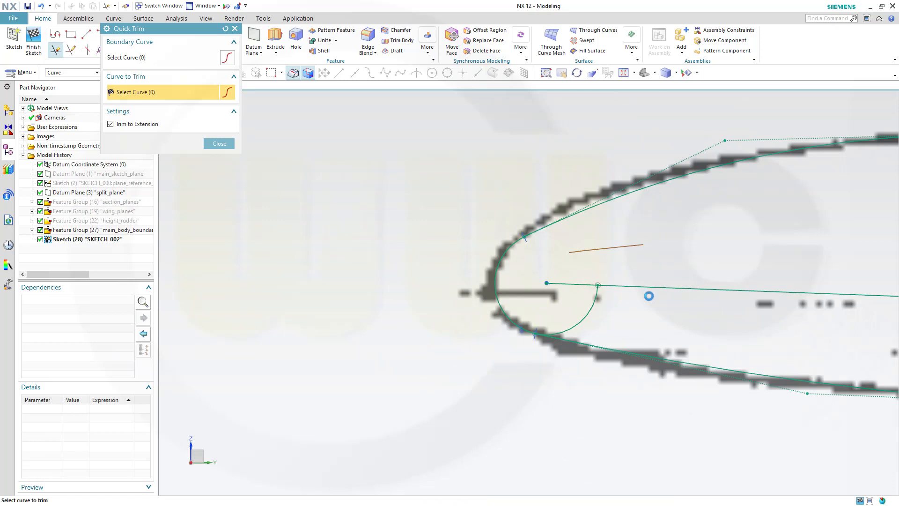
left_click_drag(593, 301, 569, 308)
Trim both splines' tails extending beyond the small trailing-edge circle
scroll(656, 307, "down", 3)
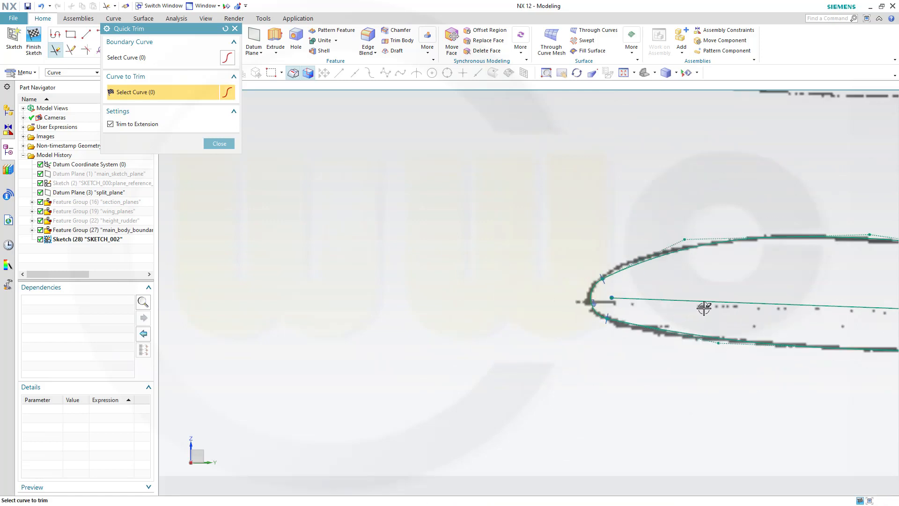
middle_click_drag(704, 308, 297, 274, "shift")
middle_click_drag(758, 367, 556, 359, "shift")
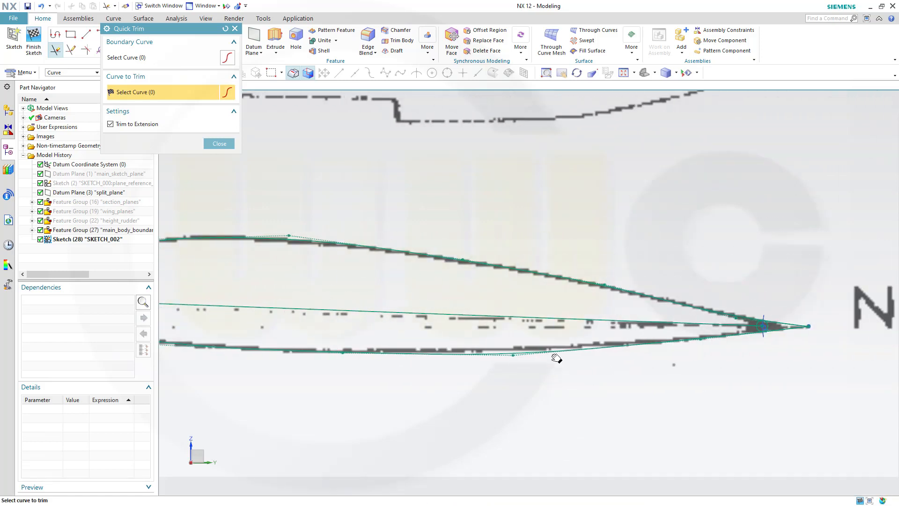
scroll(532, 331, "up", 5)
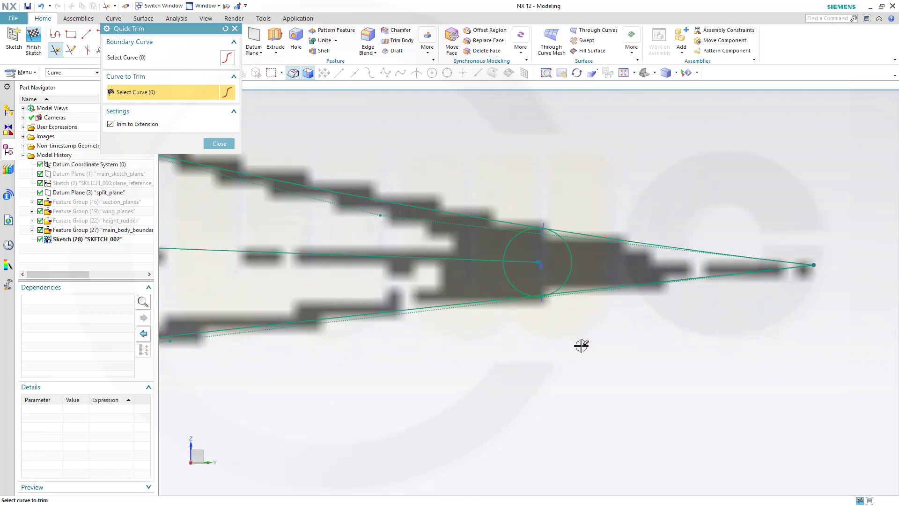
left_click_drag(607, 319, 642, 186)
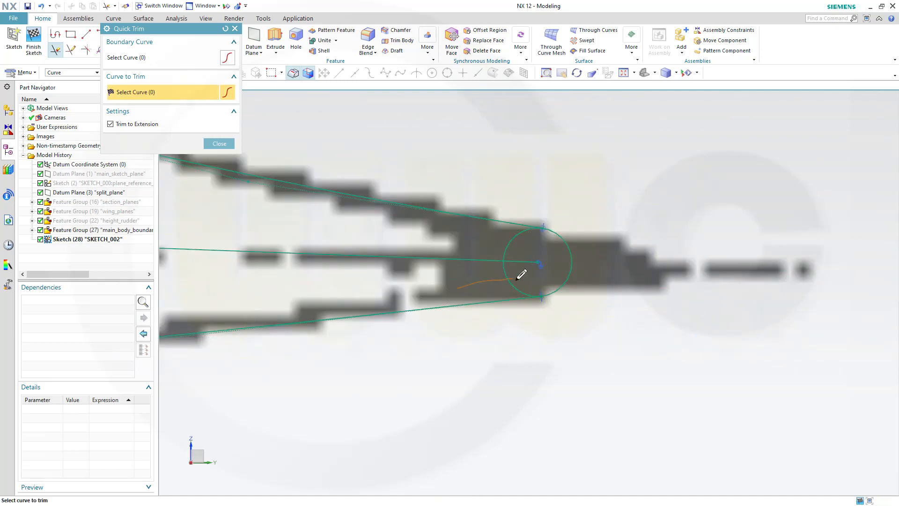
Trim away the inner part of the trailing-edge circle, keeping only the rear arc between the splines, and finish Quick Trim
left_click_drag(521, 274, 527, 275)
scroll(457, 262, "down", 3)
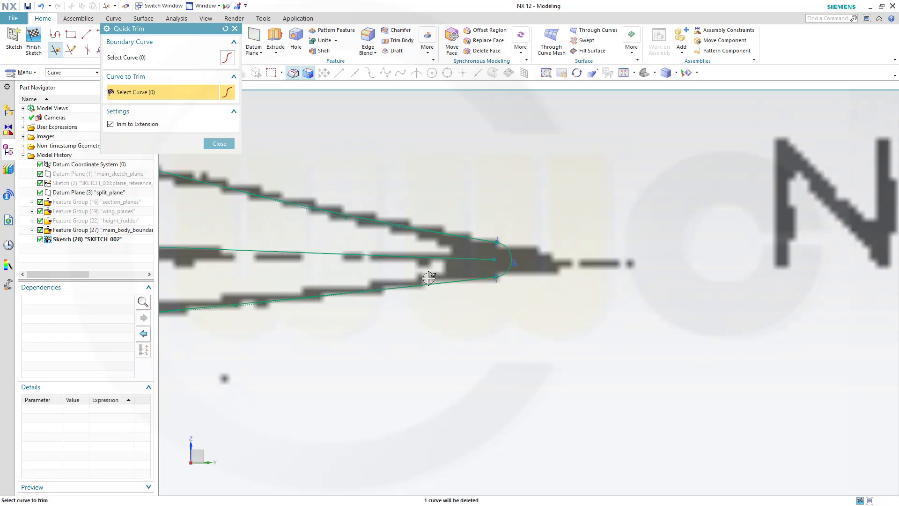
mouse_move(334, 313)
middle_mouse_down("shift")
mouse_move(608, 342)
mouse_move(564, 310)
middle_mouse_up("shift")
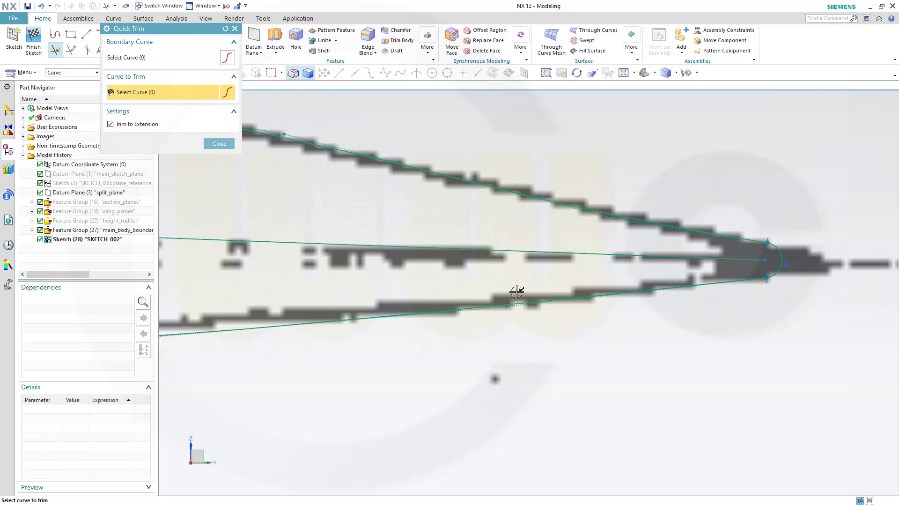
left_click(220, 143)
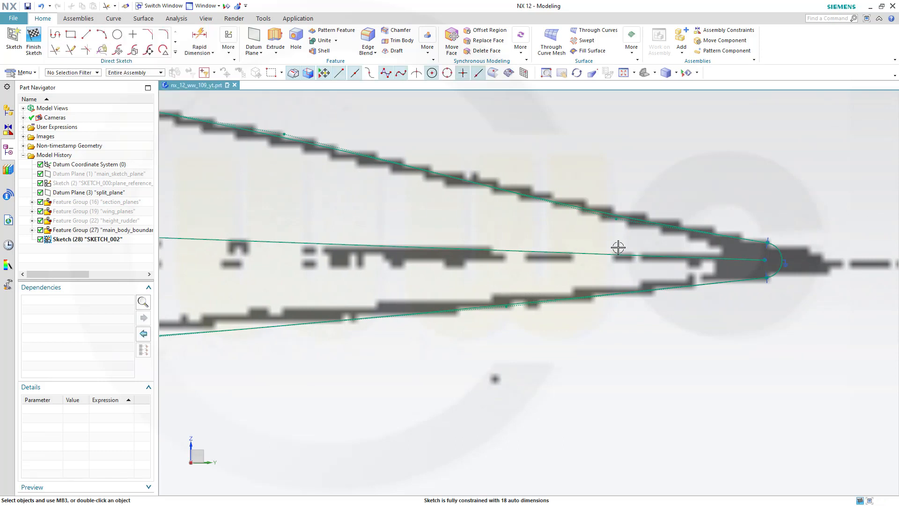
Adjust the upper spline's poles, pulling its front pole toward the leading edge, so the curve follows the blueprint outline
left_click_drag(616, 219, 618, 209)
scroll(572, 221, "up", 3)
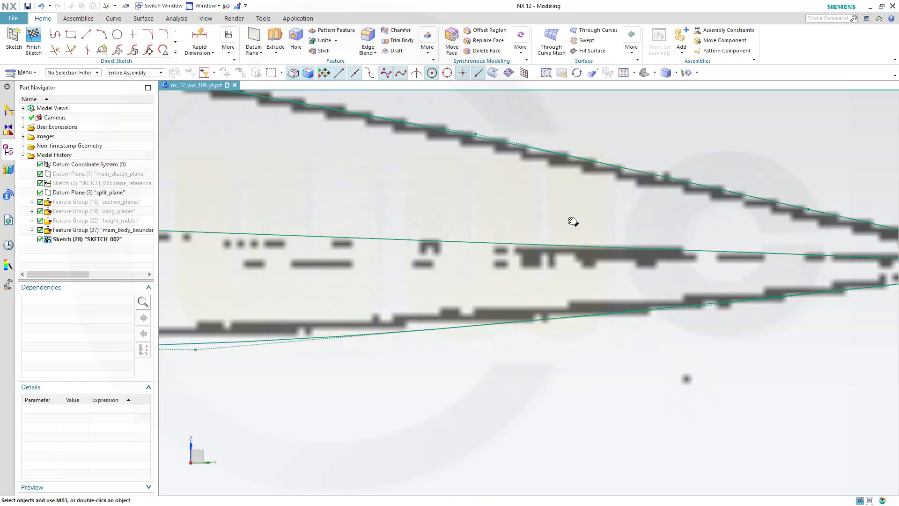
mouse_move(584, 191)
middle_mouse_down("shift")
mouse_move(568, 233)
mouse_move(585, 276)
middle_mouse_up("shift")
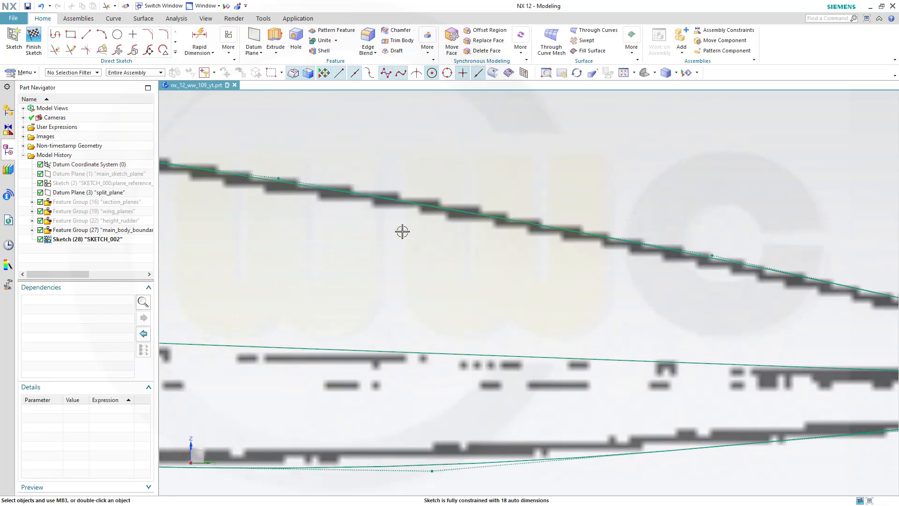
mouse_move(403, 233)
middle_mouse_down("shift")
mouse_move(476, 267)
mouse_move(657, 292)
middle_mouse_up("shift")
middle_click_drag(308, 263, 589, 283, "shift")
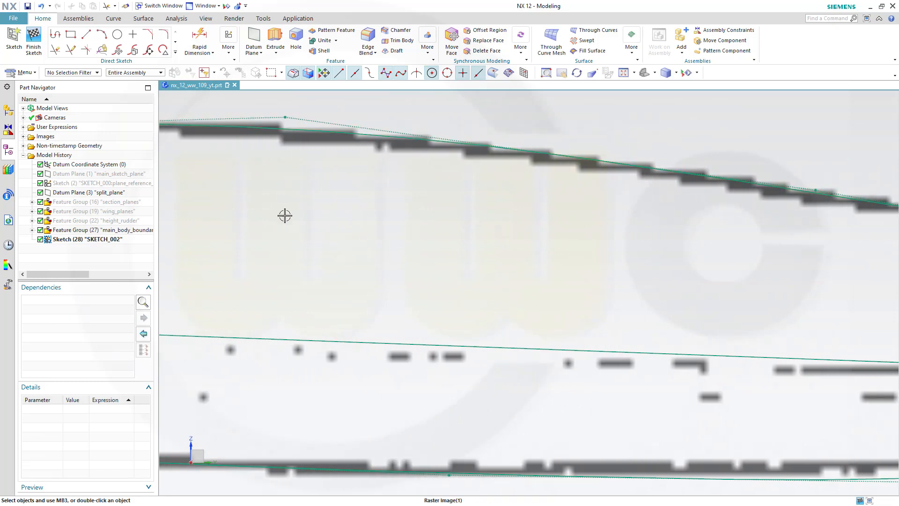
middle_click_drag(349, 224, 795, 219, "shift")
middle_click_drag(367, 223, 691, 217, "shift")
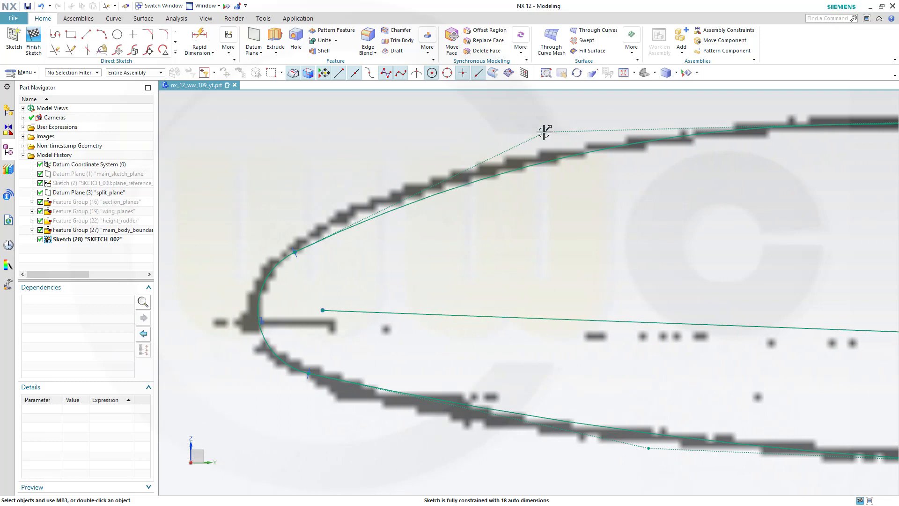
left_click_drag(544, 131, 401, 151)
Move the lower spline's front pole toward the leading edge and its aft belly pole up and rearward to match the blueprint outline
middle_click_drag(528, 362, 530, 202, "shift")
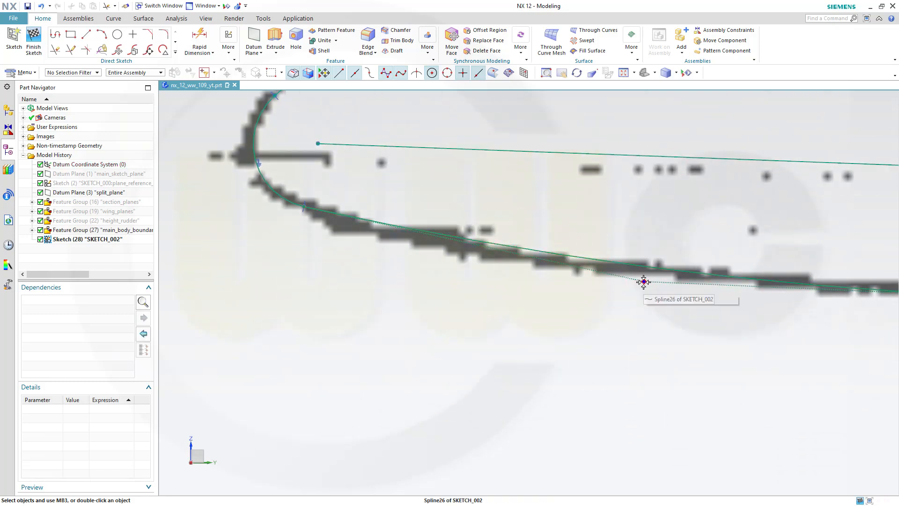
mouse_move(644, 281)
left_mouse_down()
mouse_move(546, 271)
mouse_move(520, 259)
mouse_move(398, 261)
left_mouse_up()
scroll(752, 366, "down", 3)
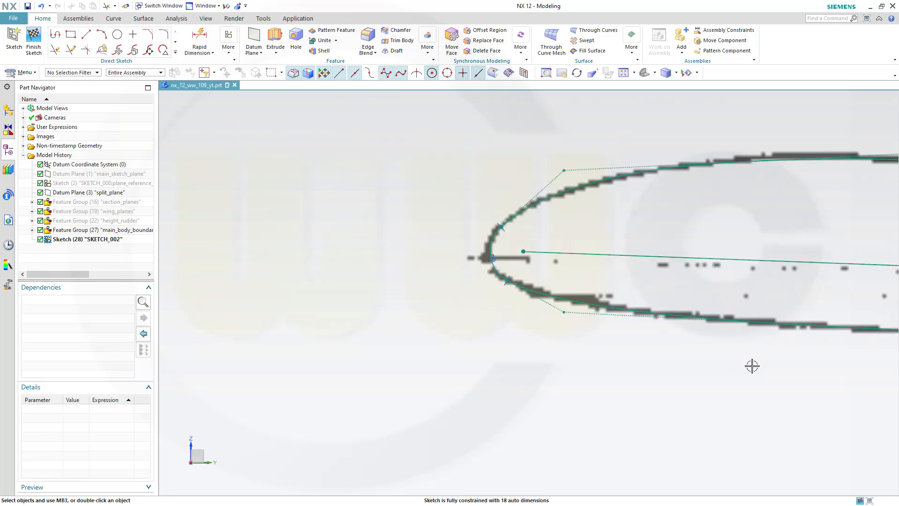
mouse_move(850, 388)
middle_mouse_down("shift")
mouse_move(781, 384)
mouse_move(317, 282)
middle_mouse_up("shift")
mouse_move(794, 386)
middle_mouse_down("shift")
mouse_move(598, 358)
mouse_move(592, 340)
middle_mouse_up("shift")
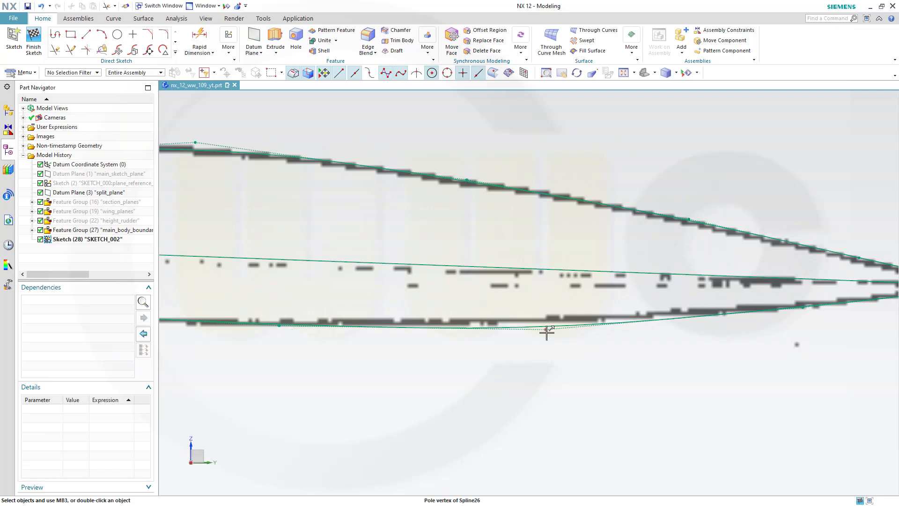
middle_click_drag(707, 351, 562, 341, "shift")
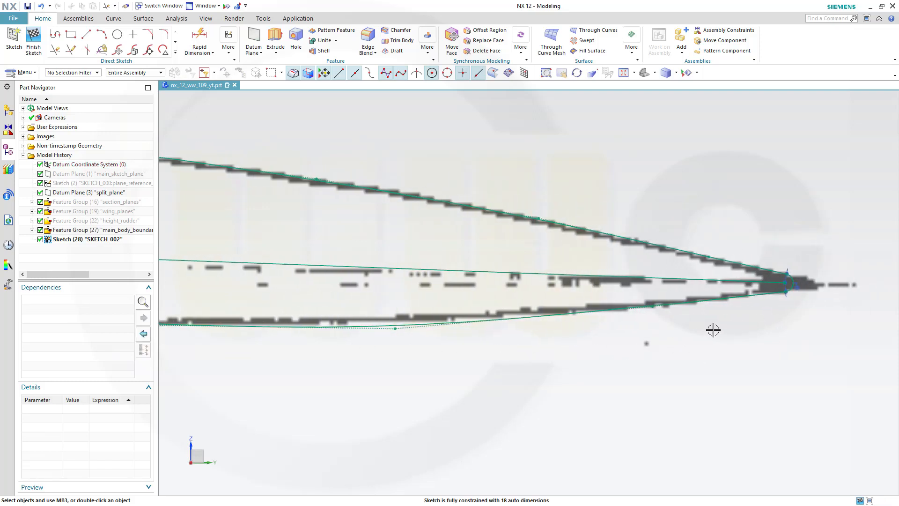
scroll(713, 330, "up", 2)
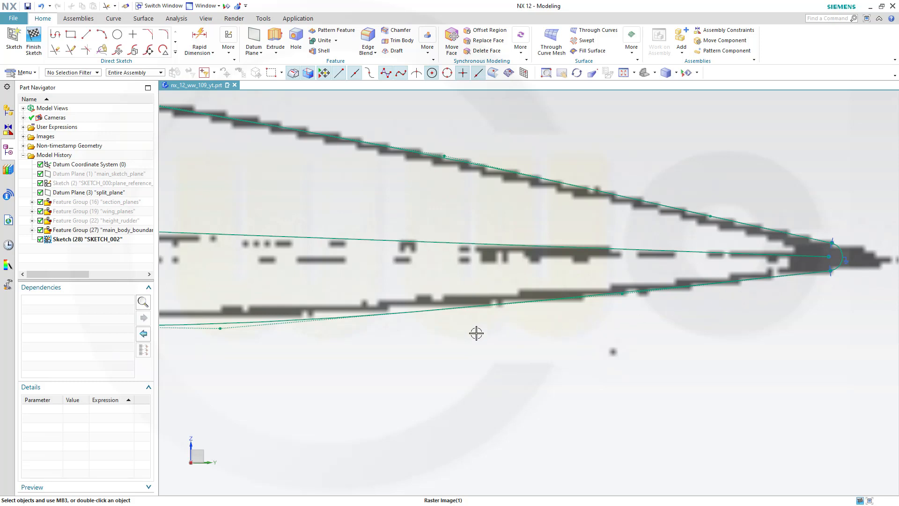
middle_click_drag(421, 345, 730, 295, "shift")
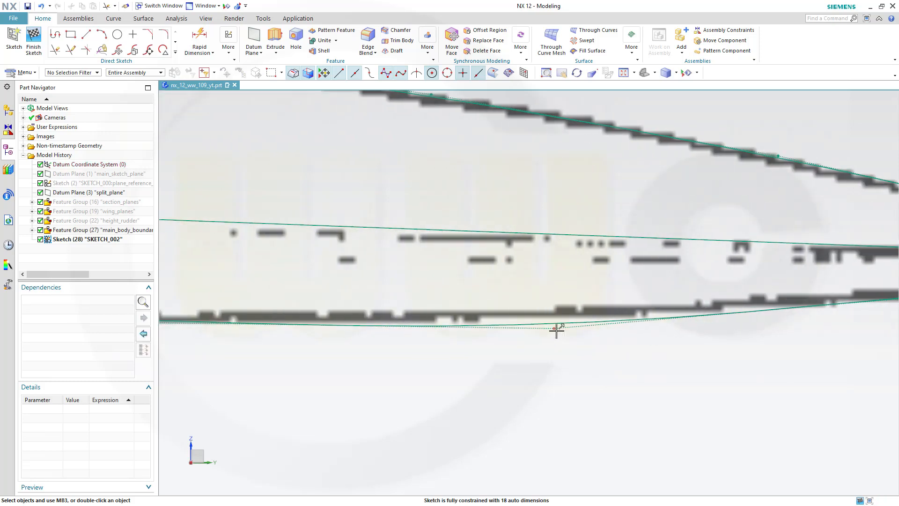
left_click_drag(555, 328, 624, 317)
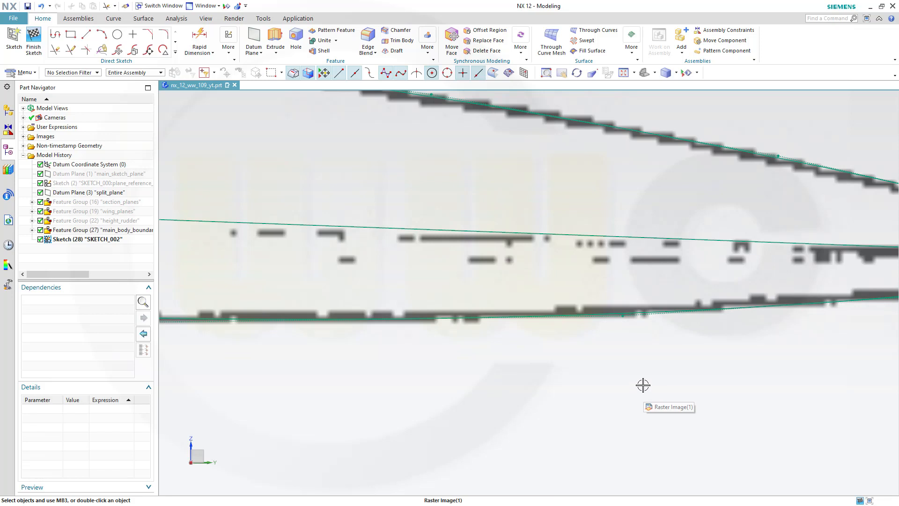
Delete the fixed constraint on the leading-edge arc
scroll(643, 385, "down", 5)
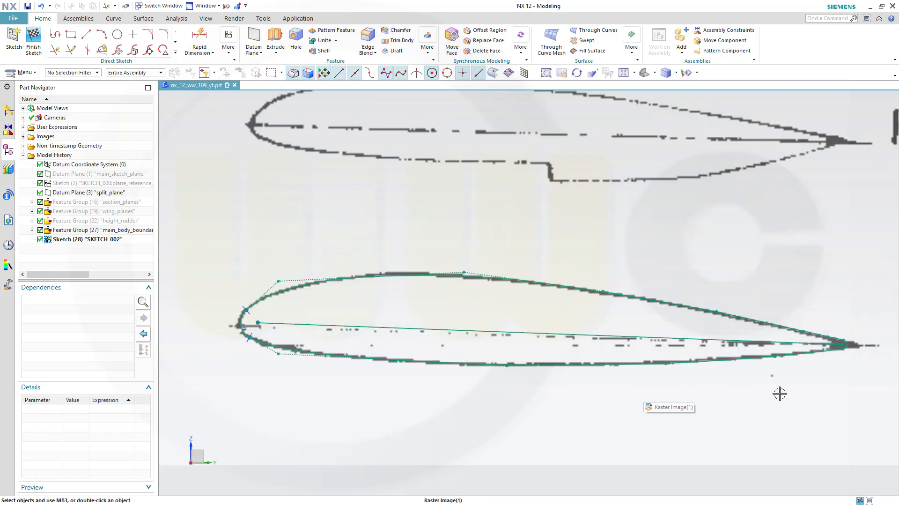
scroll(255, 287, "up", 4)
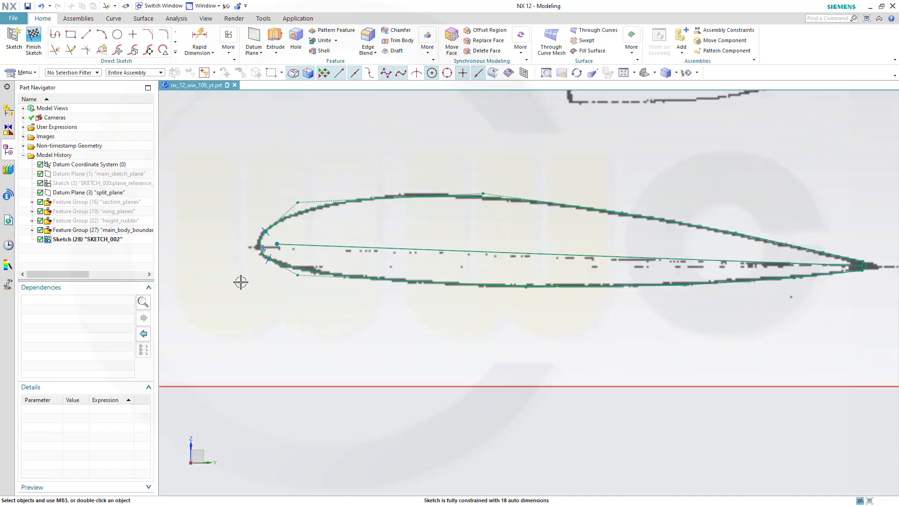
scroll(264, 257, "up", 3)
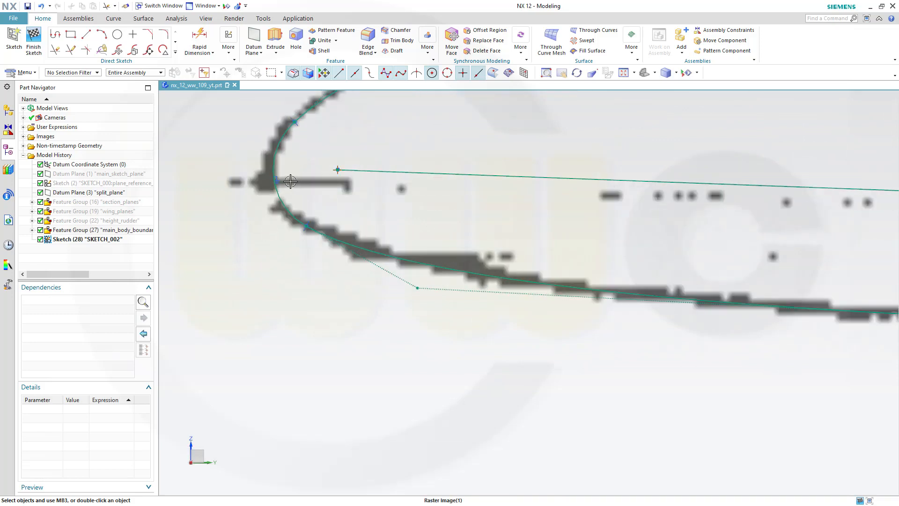
left_click(280, 180)
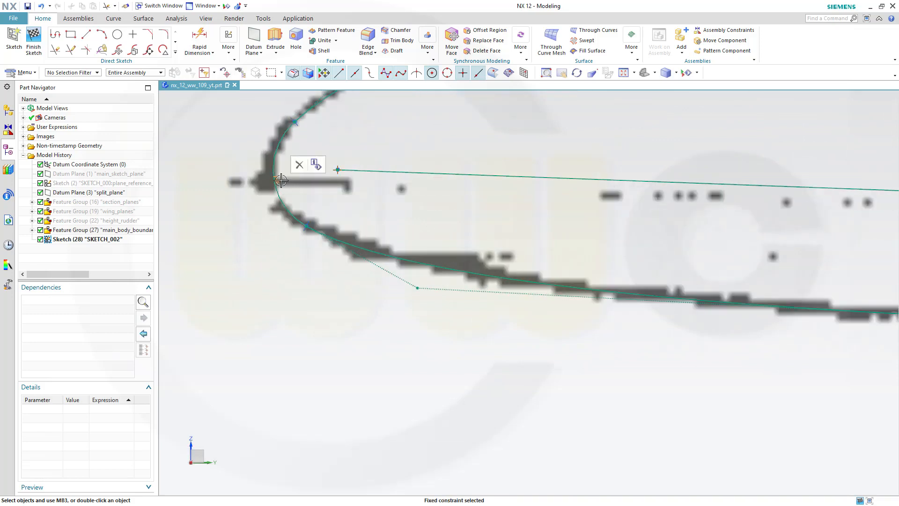
left_click(298, 165)
Delete the fixed constraint on the trailing-edge arc
scroll(608, 251, "down", 5)
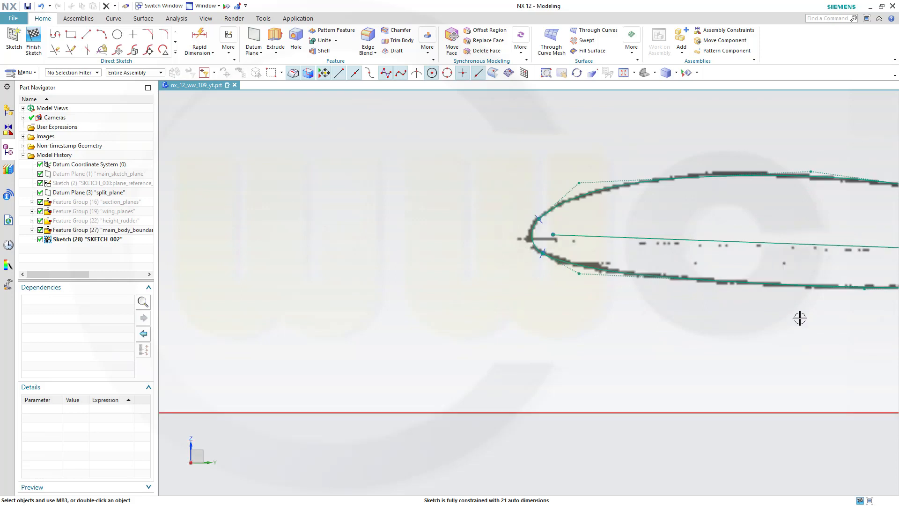
middle_click_drag(799, 318, 335, 305, "shift")
scroll(664, 297, "up", 6)
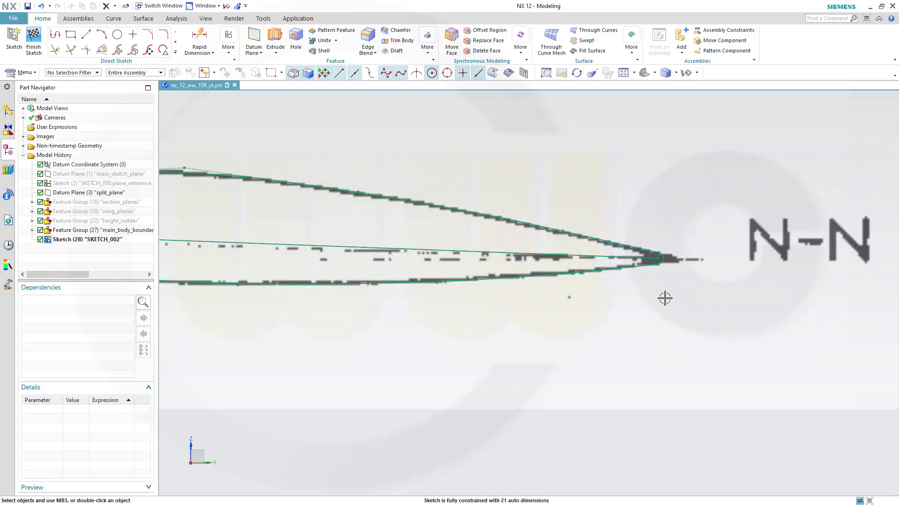
scroll(652, 277, "up", 3)
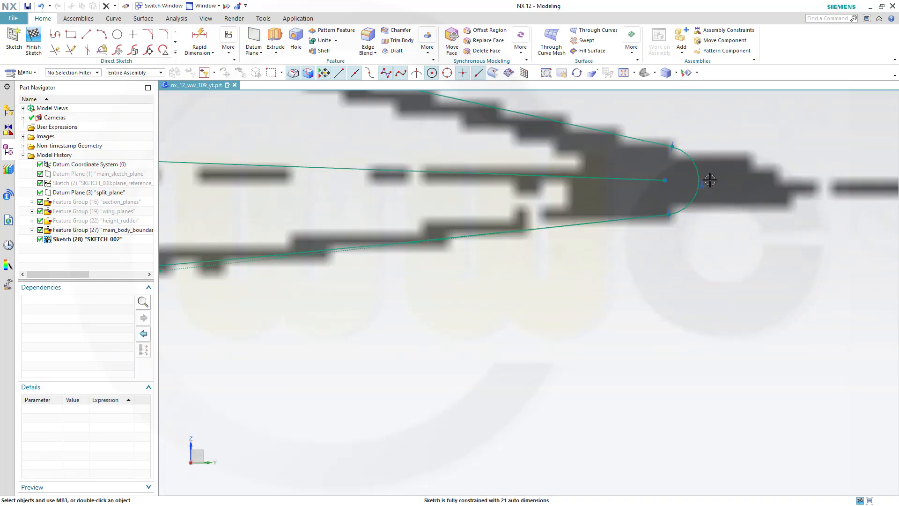
left_click(706, 186)
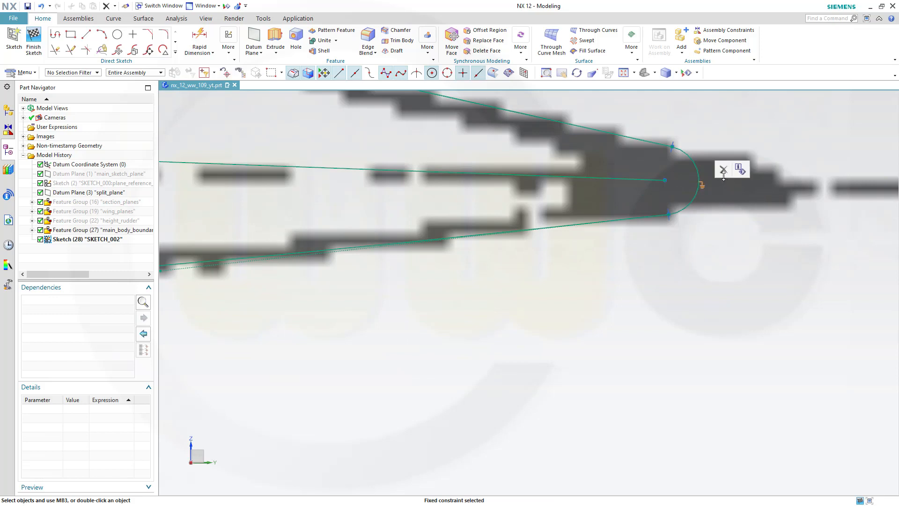
left_click(725, 172)
Copy the entire N-N airfoil contour together with its chord line, and finish the sketch
scroll(651, 291, "down", 5)
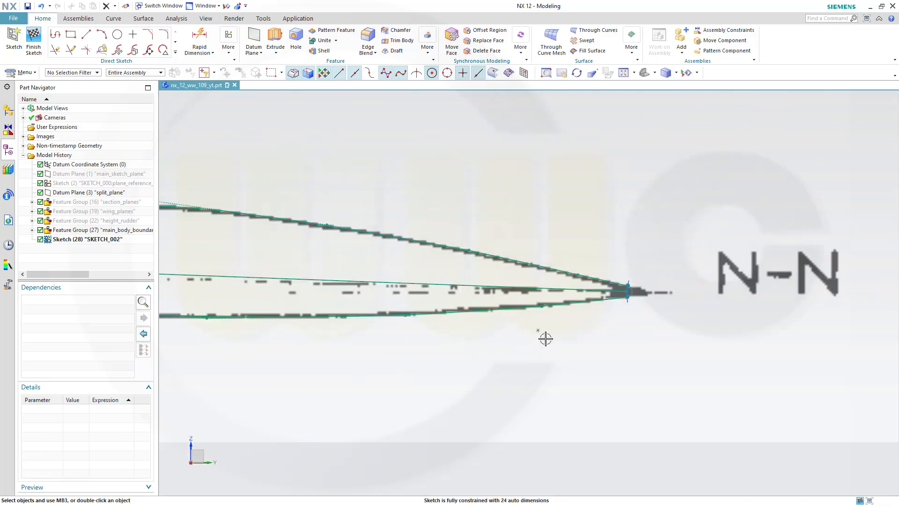
middle_click_drag(462, 365, 745, 365, "shift")
scroll(588, 348, "down", 1)
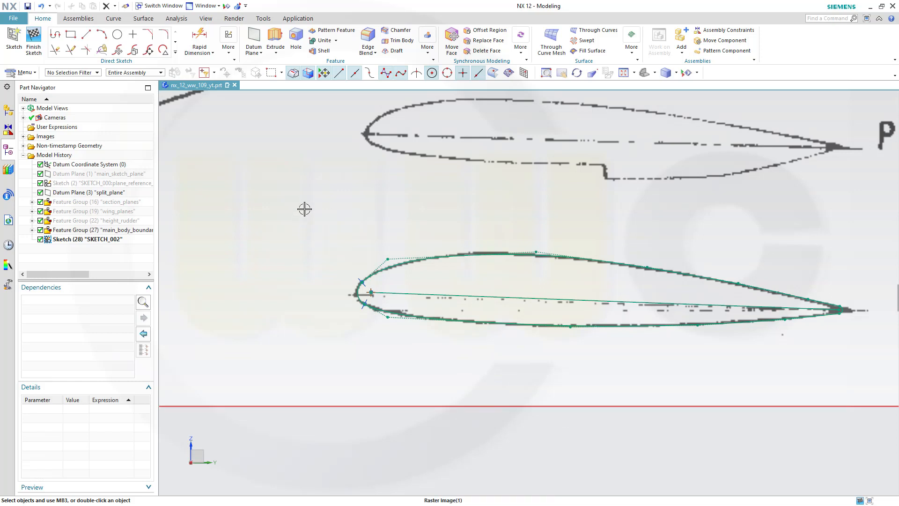
mouse_move(304, 209)
left_mouse_down()
mouse_move(370, 296)
mouse_move(768, 365)
mouse_move(869, 364)
left_mouse_up()
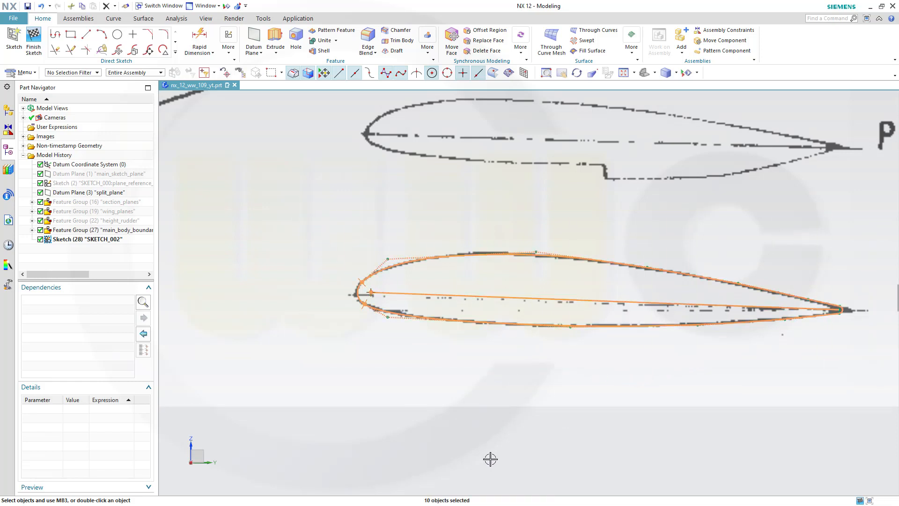
key("ctrl+c")
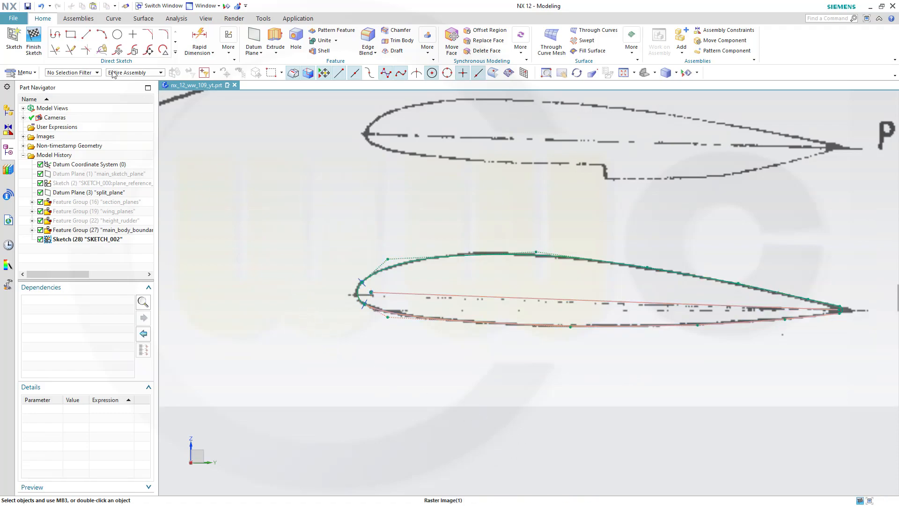
left_click(33, 42)
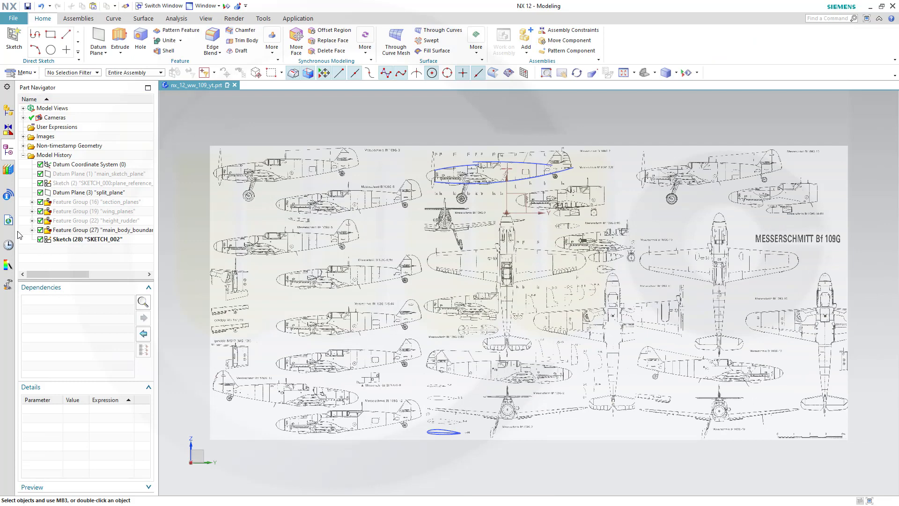
Create a new sketch on the "inner" datum plane from the wing_planes feature group
left_click(32, 211)
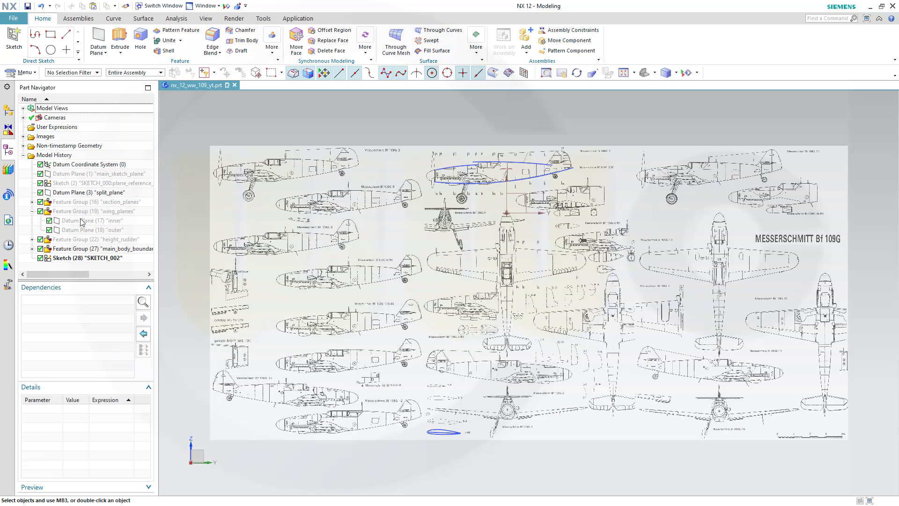
left_click(12, 43)
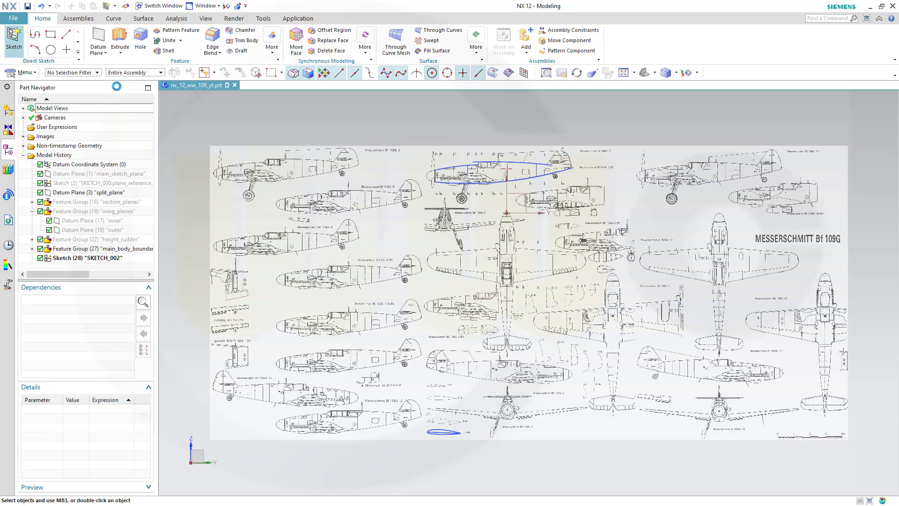
left_click(111, 221)
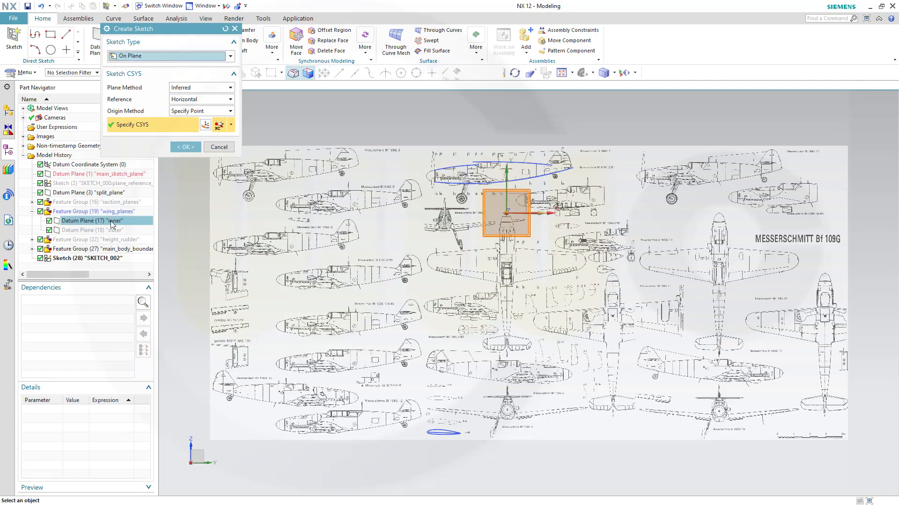
left_click(185, 146)
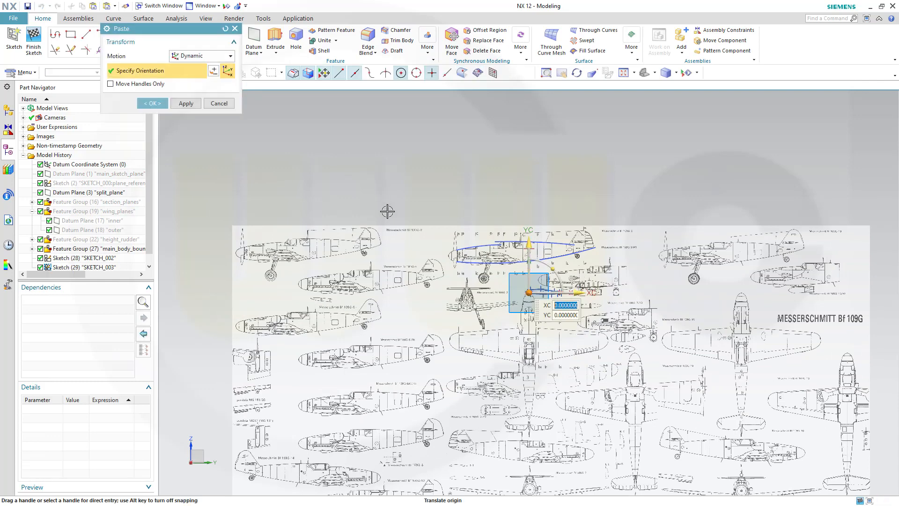
Place the pasted airfoil over the wing in the upper Bf 109G-2 side view, at about XC -2746, YC 2025
scroll(527, 327, "up", 3)
scroll(527, 327, "up", 1)
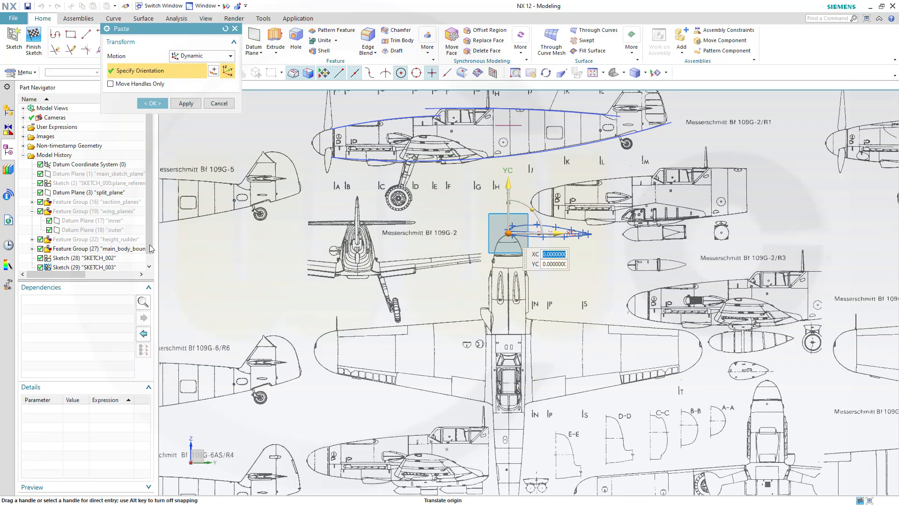
scroll(152, 248, "down", 1)
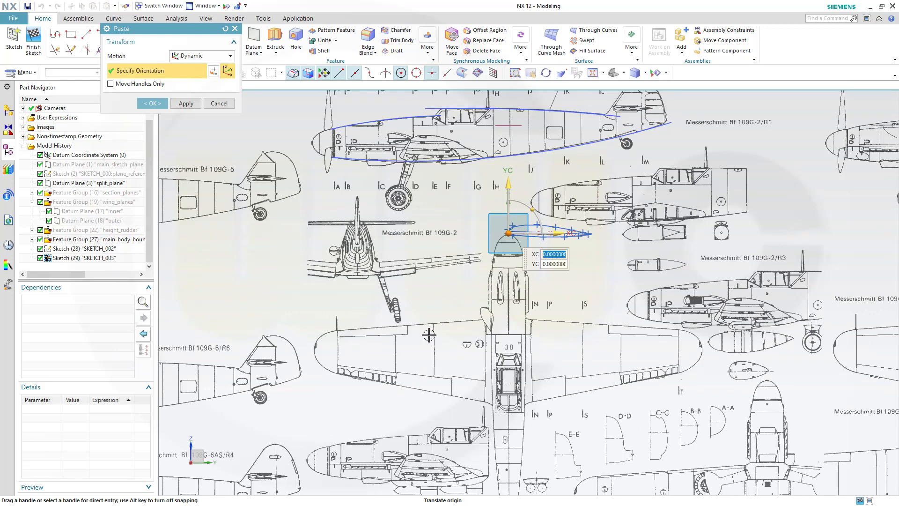
scroll(429, 335, "up", 1)
scroll(395, 276, "down", 1)
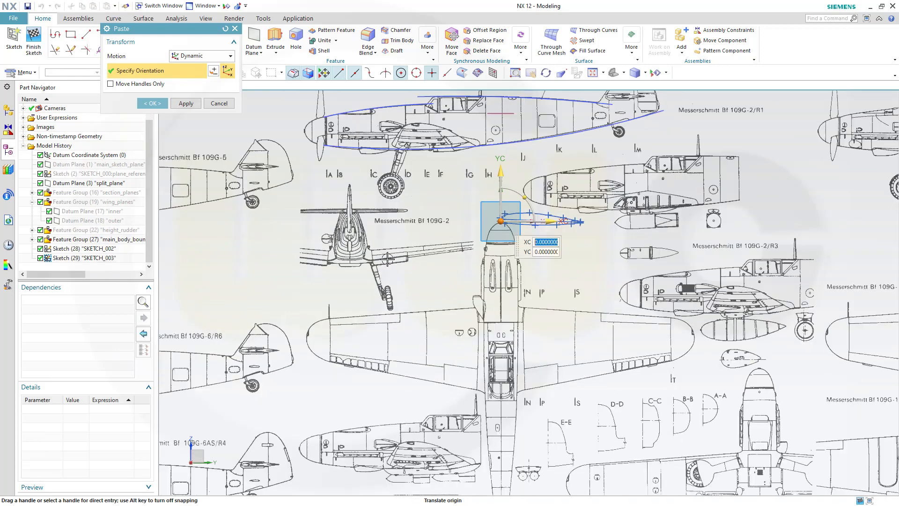
scroll(393, 253, "up", 1)
middle_click_drag(454, 292, 487, 421, "shift")
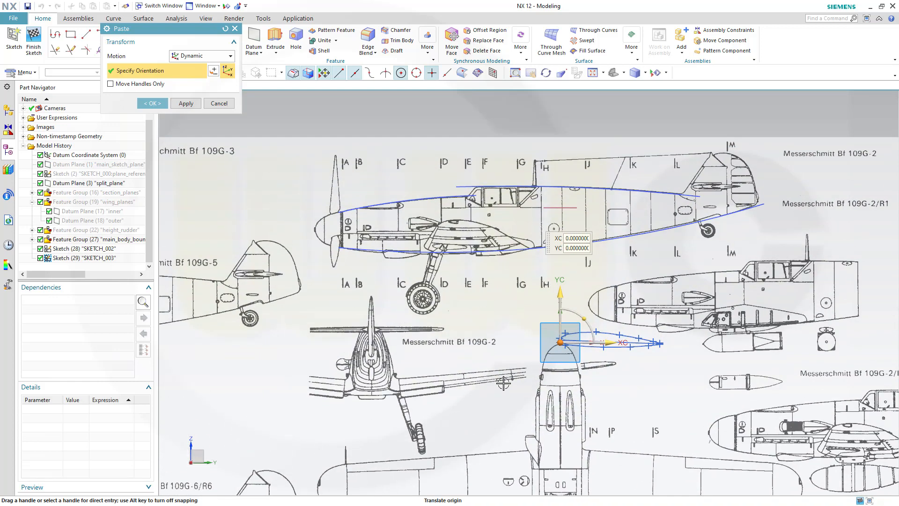
scroll(563, 360, "up", 1)
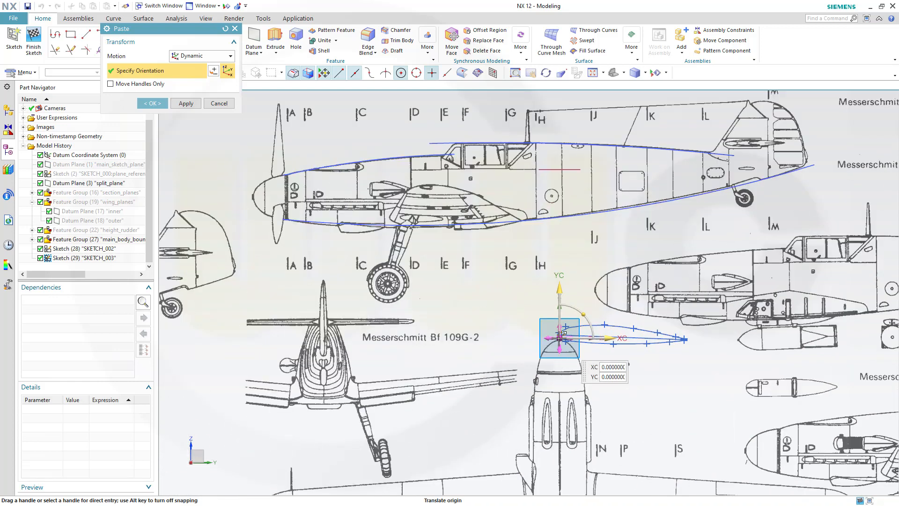
left_click_drag(561, 336, 388, 212)
scroll(388, 212, "up", 4)
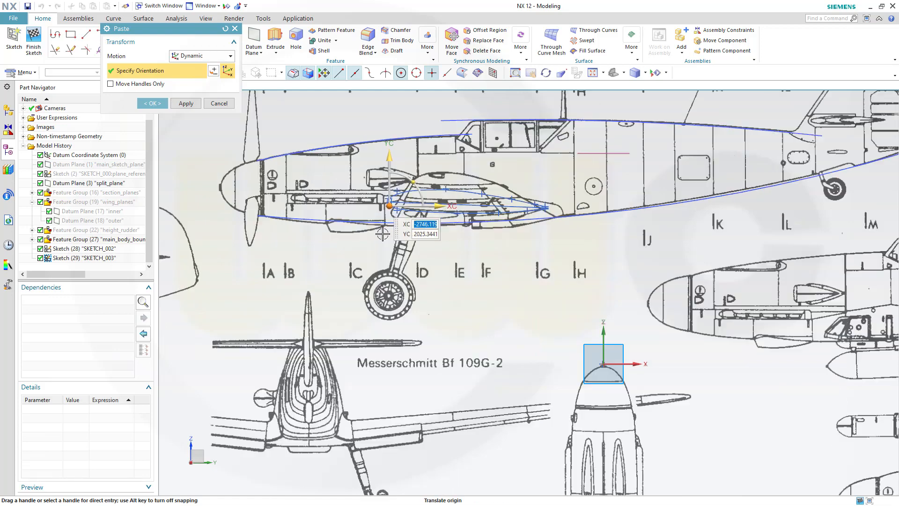
Align the pasted airfoil with the wing root outline at about XC -2667, YC 1923, accept the paste and finish the sketch
scroll(395, 198, "up", 1)
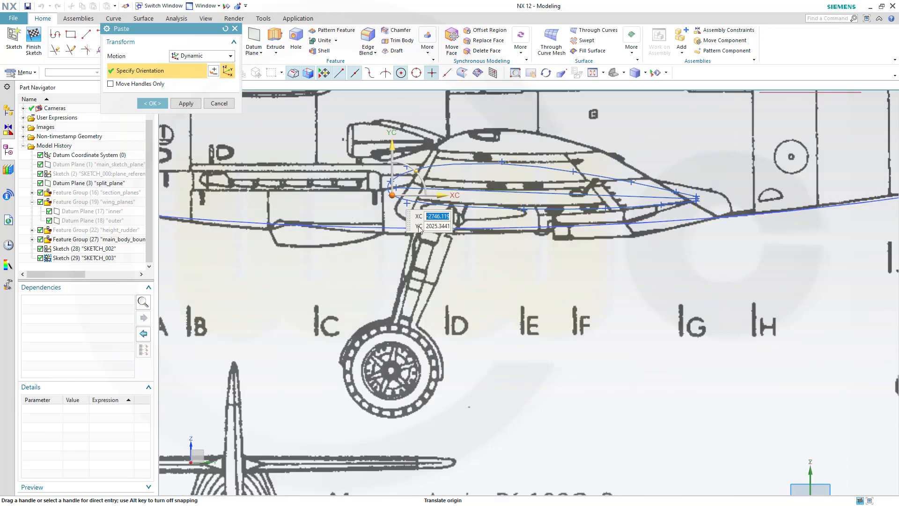
left_click_drag(395, 189, 404, 211)
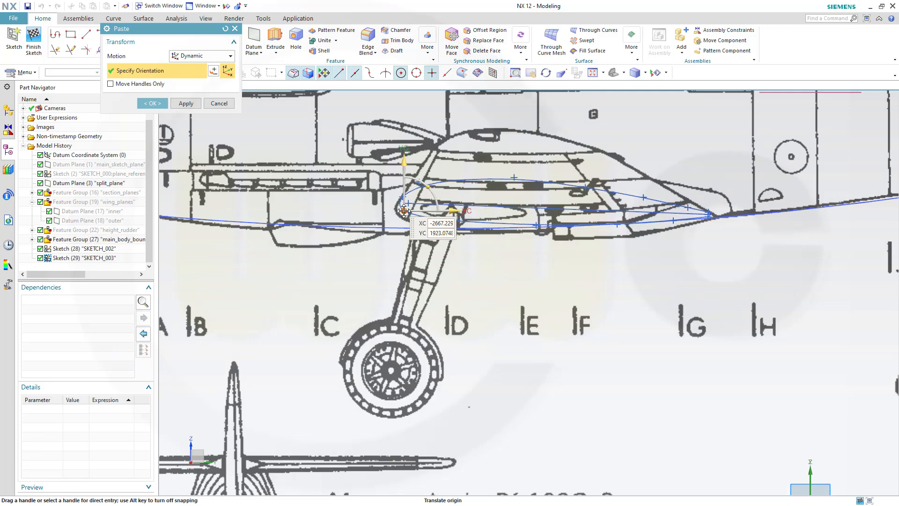
left_click(153, 103)
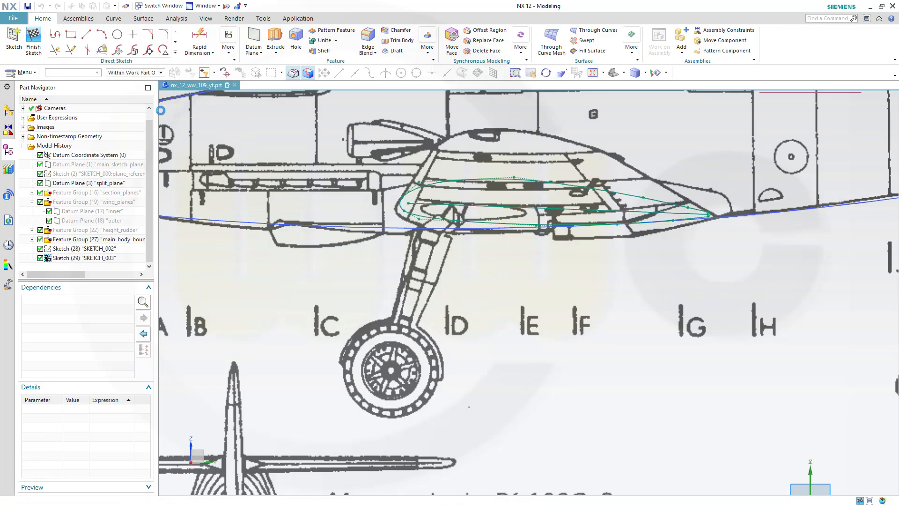
left_click(34, 40)
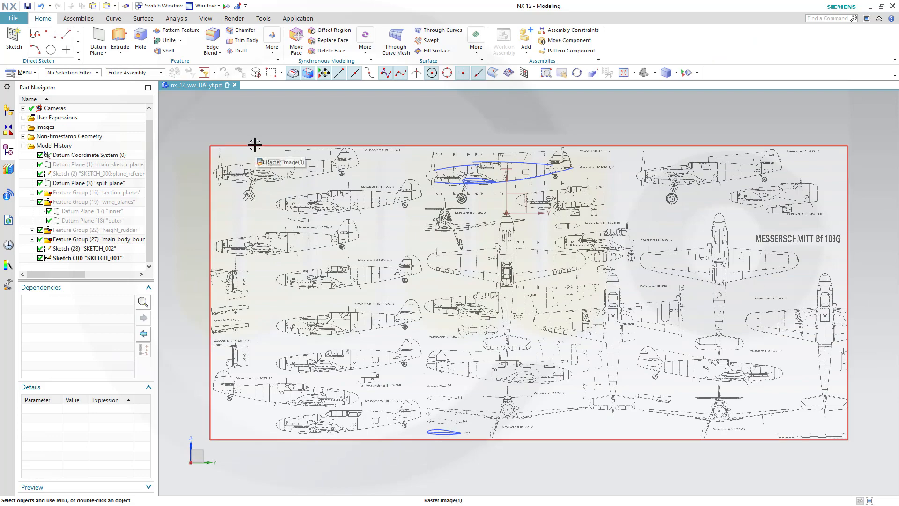
Create a new sketch on the "outer" datum plane from the wing_planes feature group
scroll(415, 196, "up", 8)
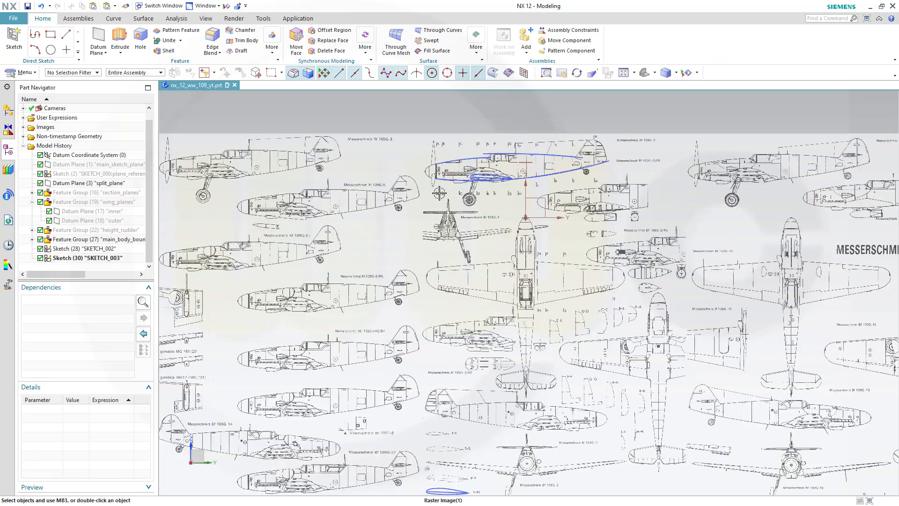
scroll(517, 205, "up", 3)
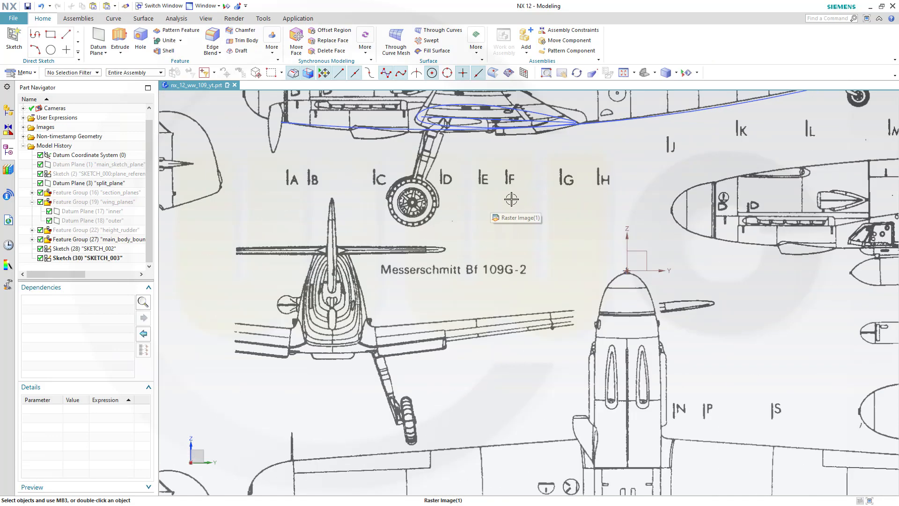
middle_click_drag(500, 188, 513, 328, "shift")
scroll(497, 305, "up", 2)
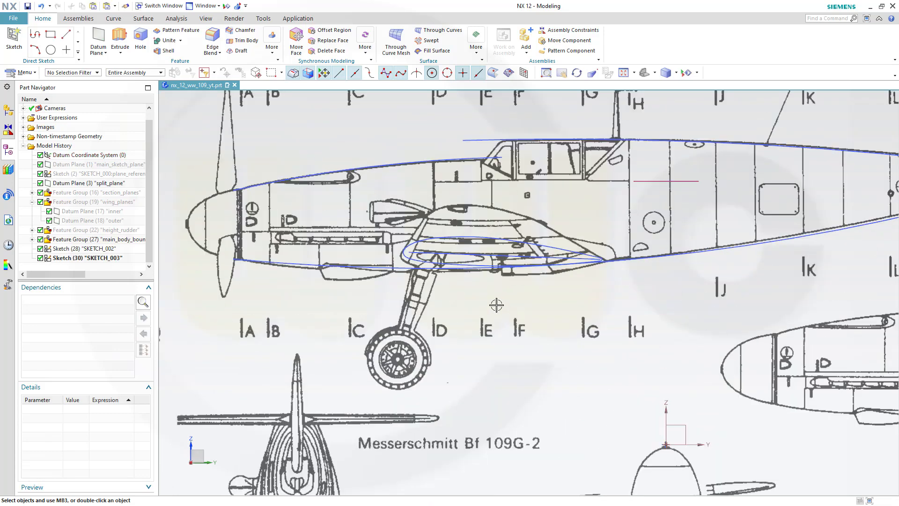
scroll(487, 301, "down", 4)
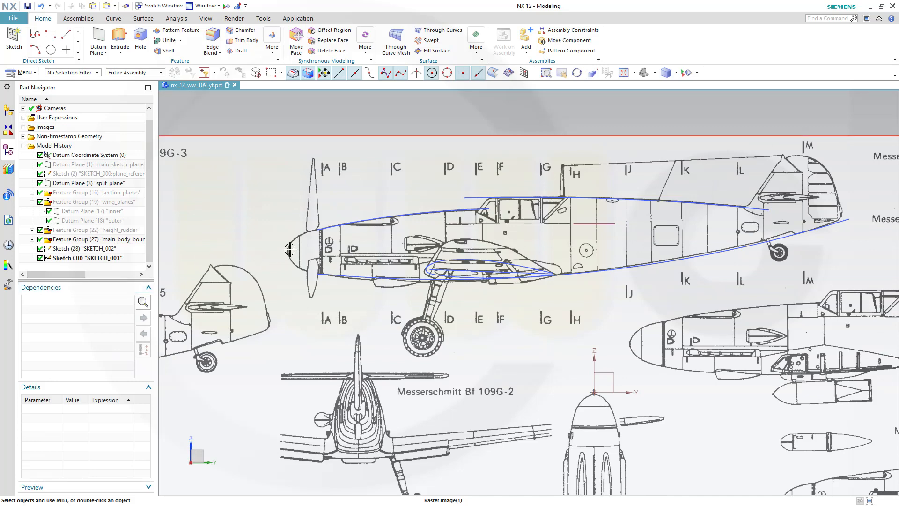
left_click(14, 42)
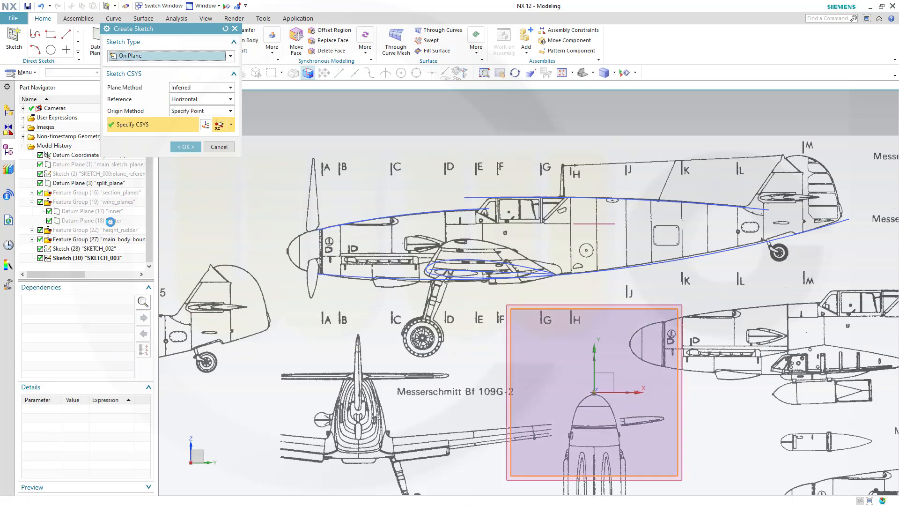
left_click(113, 221)
left_click(189, 147)
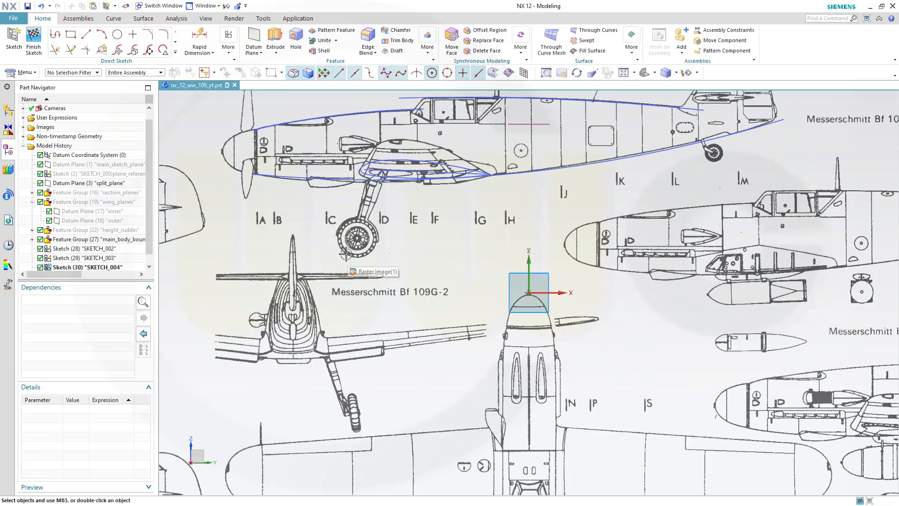
Paste the copied airfoil into the sketch and move it onto the T-T section drawing, at about XC -4679, YC -10535
key("ctrl+v")
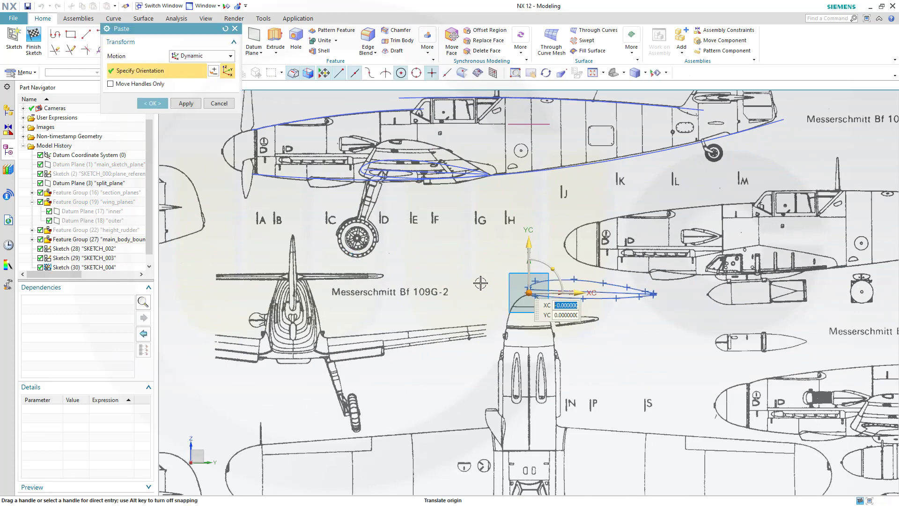
scroll(568, 348, "down", 3)
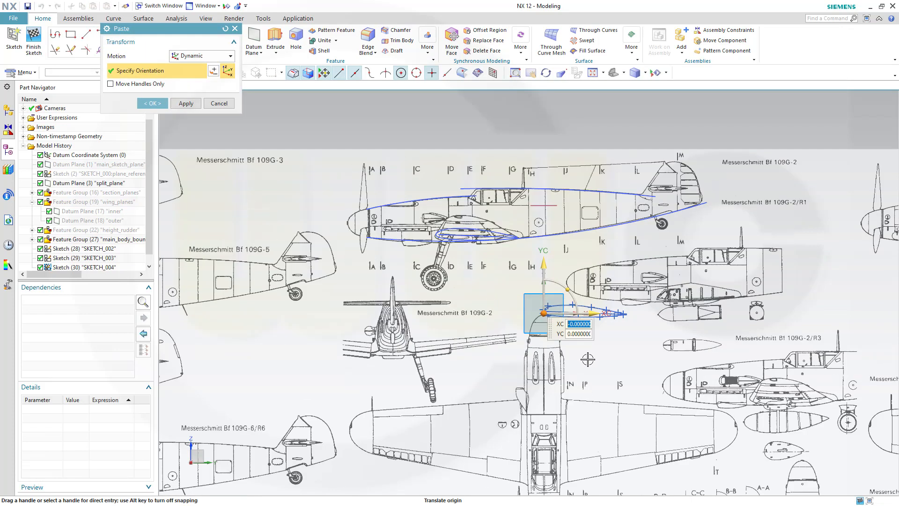
scroll(580, 356, "down", 2)
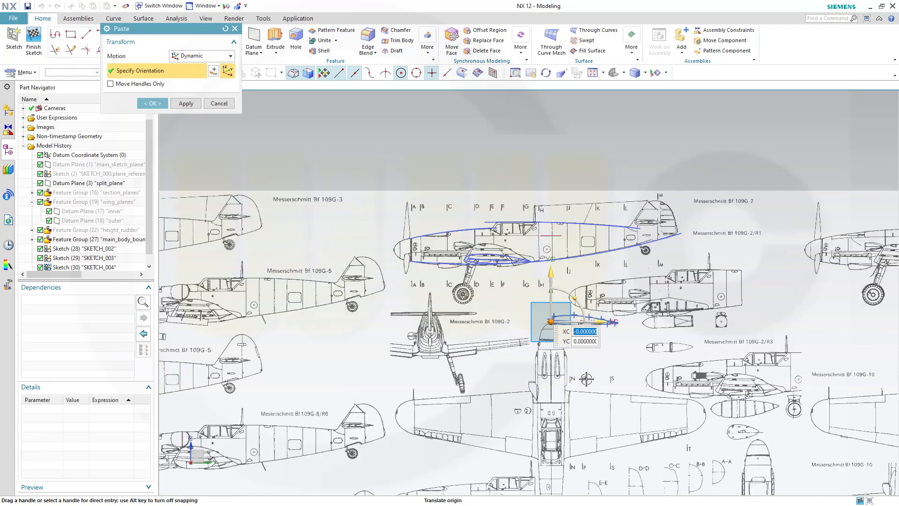
scroll(591, 391, "down", 2)
mouse_move(617, 430)
middle_mouse_down("shift")
mouse_move(619, 336)
mouse_move(644, 209)
middle_mouse_up("shift")
scroll(588, 217, "up", 1)
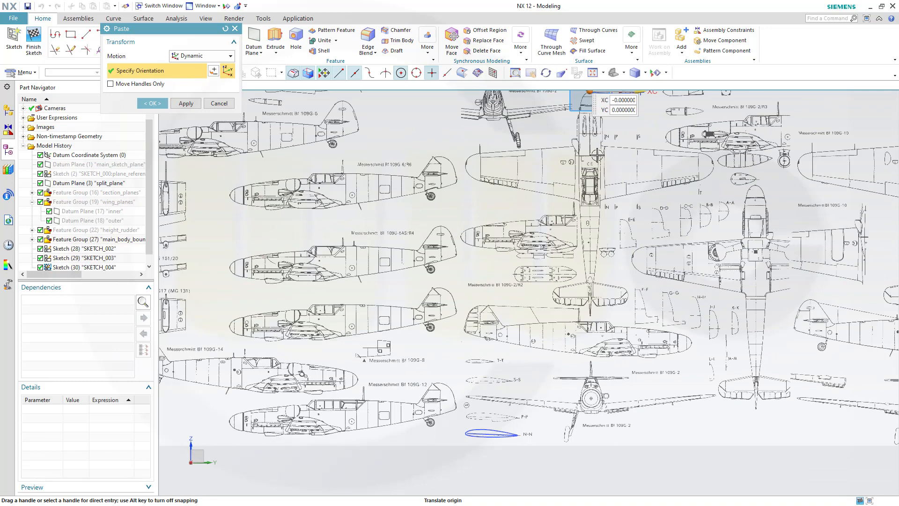
middle_click_drag(660, 206, 686, 254, "shift")
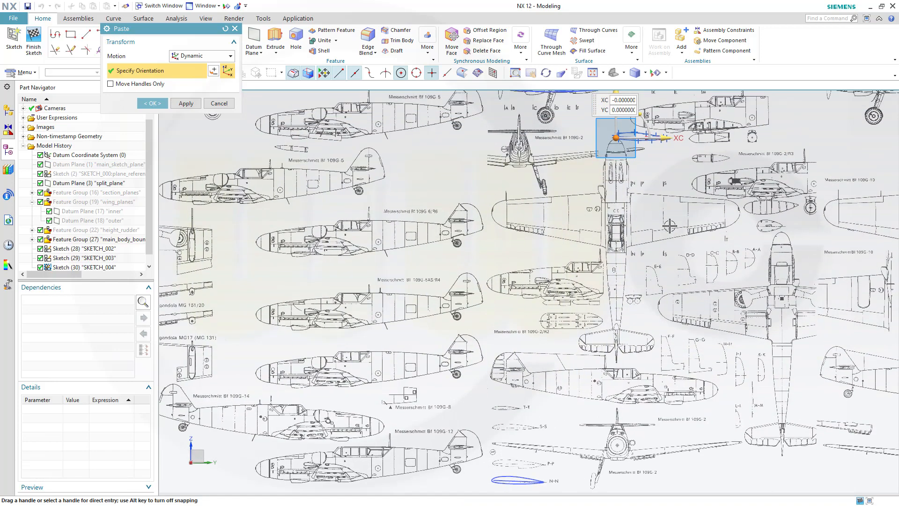
middle_click_drag(588, 186, 588, 346, "shift")
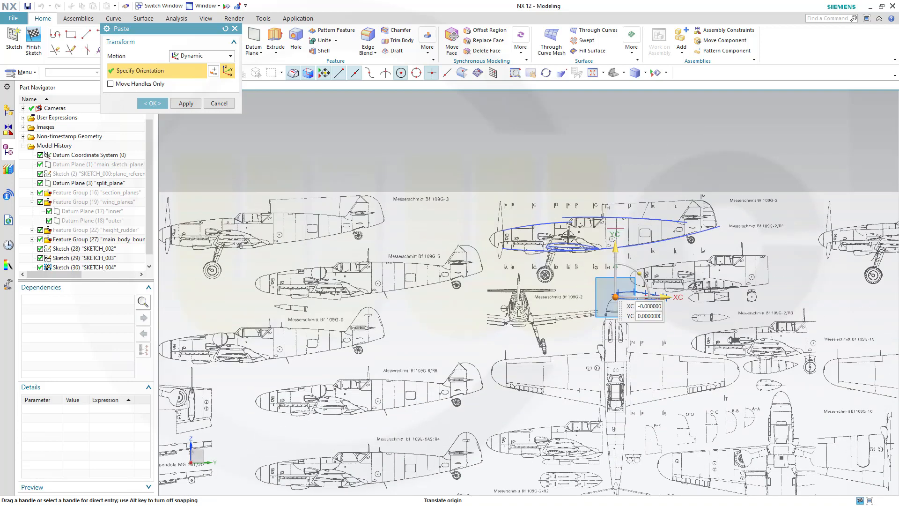
scroll(590, 379, "down", 1)
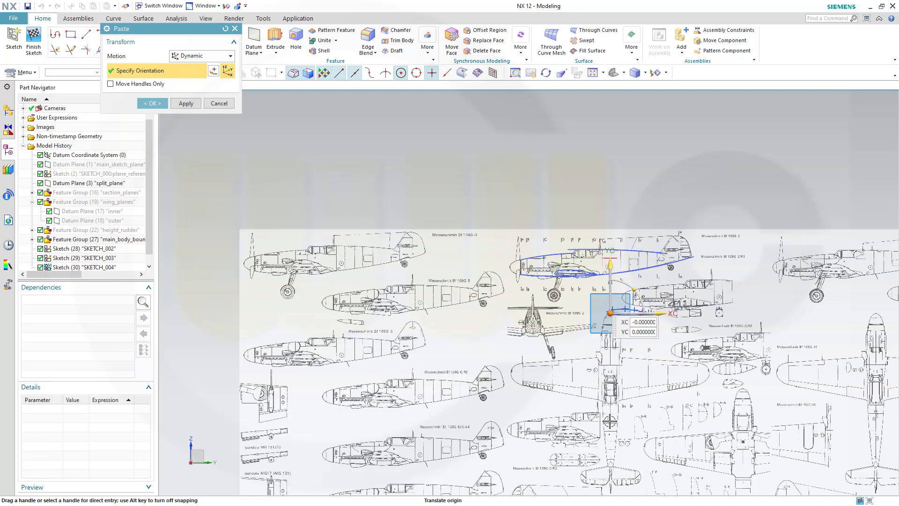
mouse_move(610, 421)
middle_mouse_down("shift")
mouse_move(617, 380)
mouse_move(679, 247)
mouse_move(659, 276)
mouse_move(634, 268)
middle_mouse_up("shift")
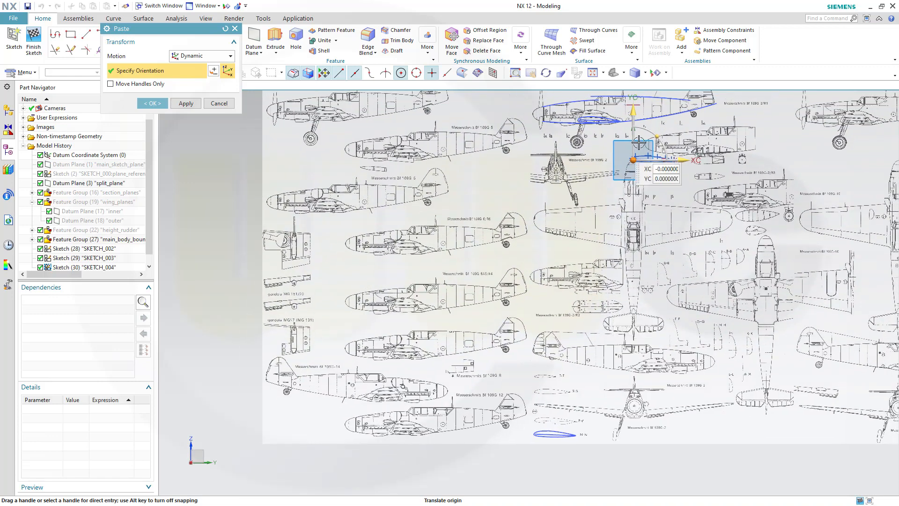
left_click_drag(618, 184, 537, 375)
scroll(588, 429, "up", 4)
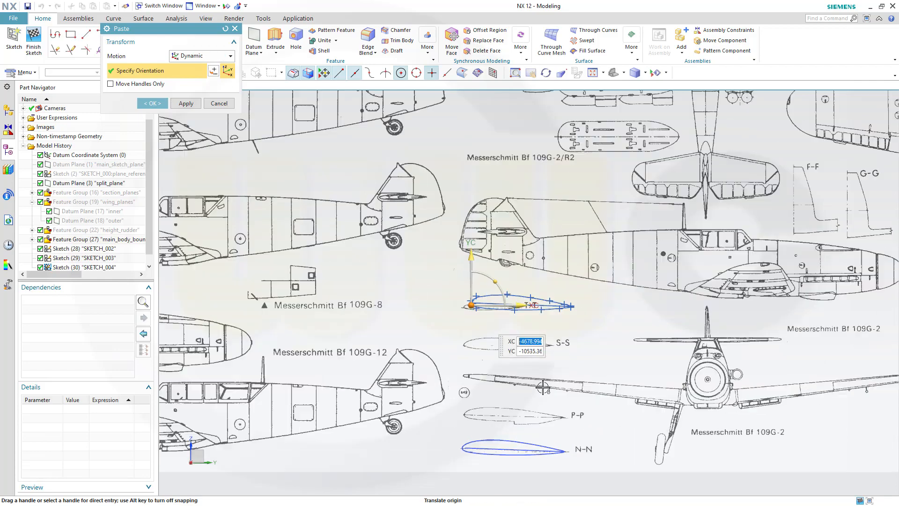
Align the pasted airfoil's nose with the T-T section's leading edge at about XC -4799, YC -10630 and accept the paste
scroll(487, 309, "up", 5)
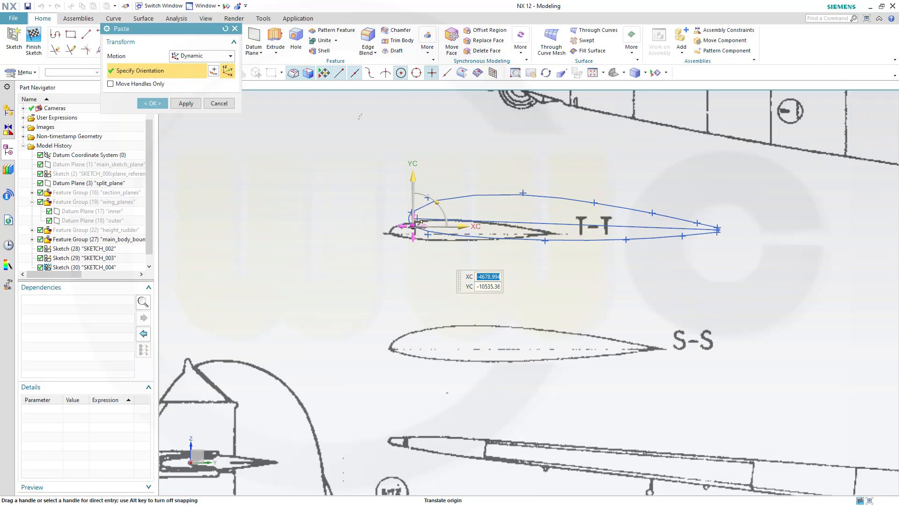
left_click_drag(409, 229, 395, 241)
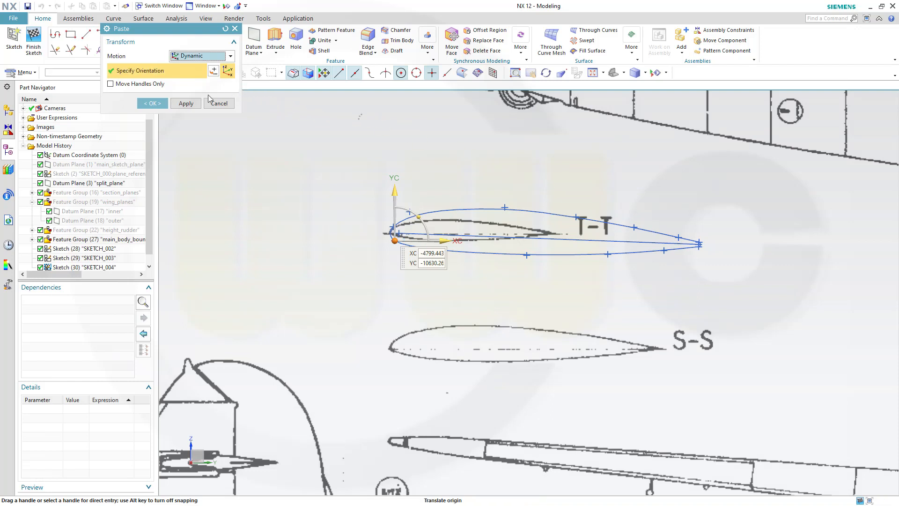
left_click(156, 105)
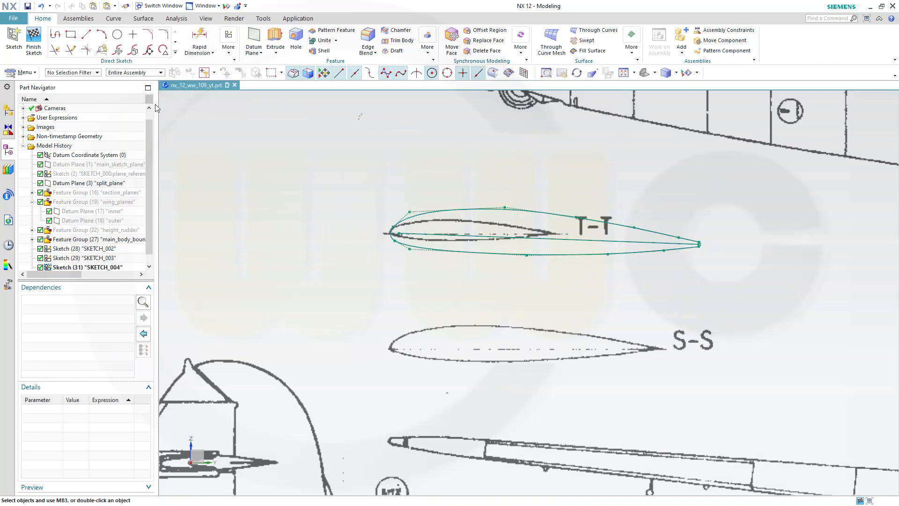
Scale all five airfoil curves dynamically to a distance of 1070 mm to match the T-T section's chord length
left_click(150, 50)
left_click_drag(314, 150, 733, 277)
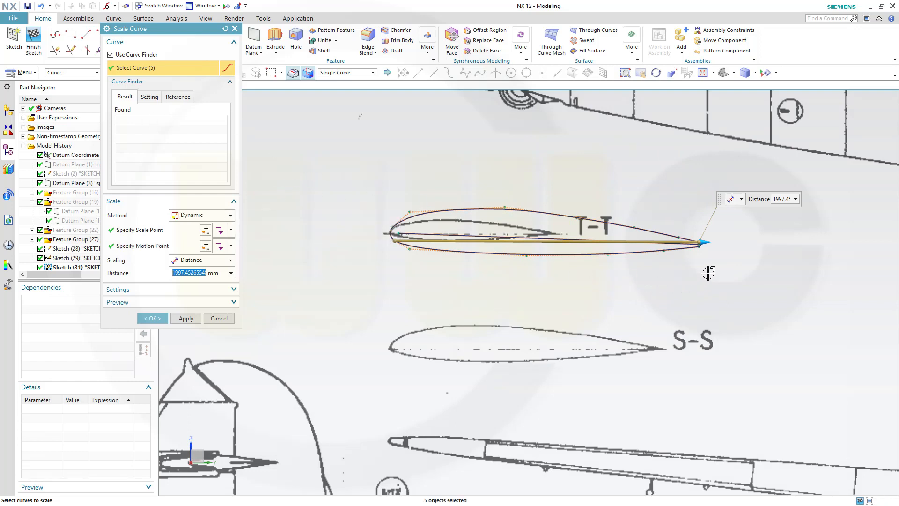
left_click_drag(710, 242, 568, 238)
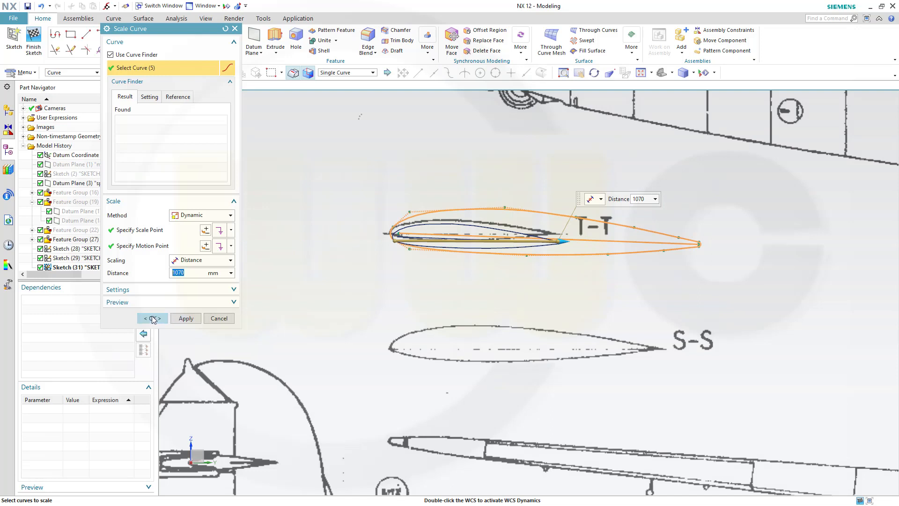
left_click(153, 318)
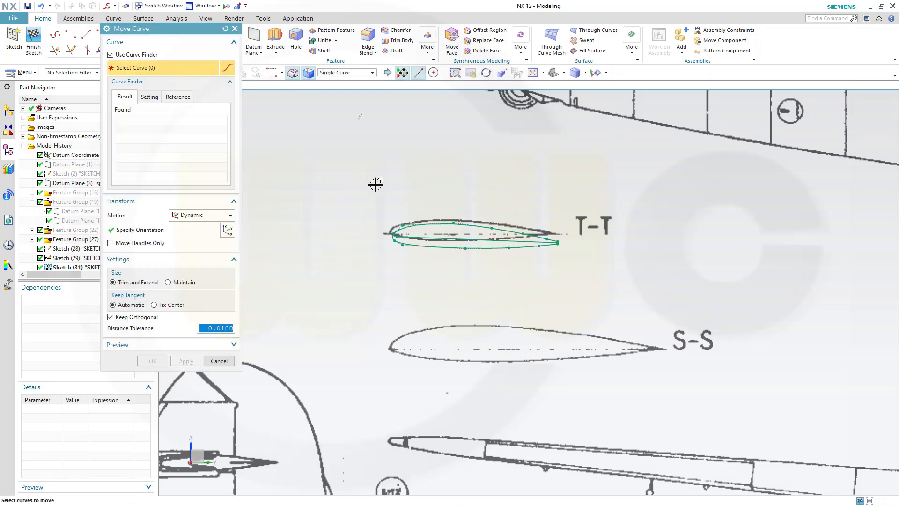
Select all five curves of the scaled T-T airfoil and move them dynamically 6700 mm along YC toward the Bf 109G side view
left_click_drag(367, 187, 588, 295)
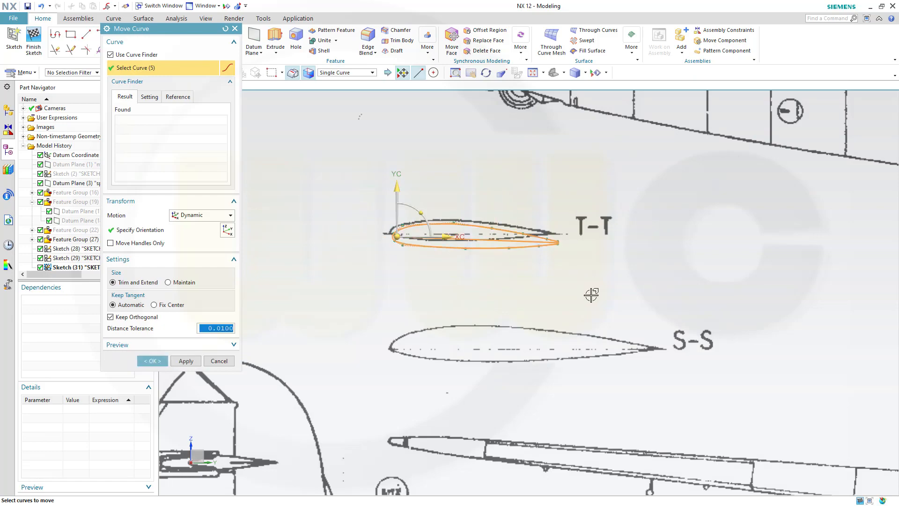
scroll(548, 296, "down", 2)
scroll(597, 304, "down", 3)
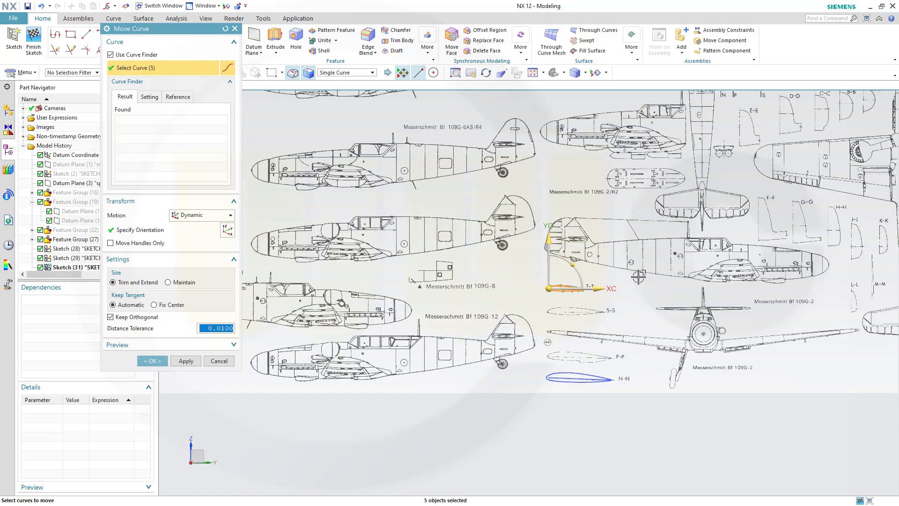
left_click_drag(567, 230, 566, 109)
middle_click_drag(675, 191, 637, 464, "shift")
left_click_drag(522, 382, 547, 212)
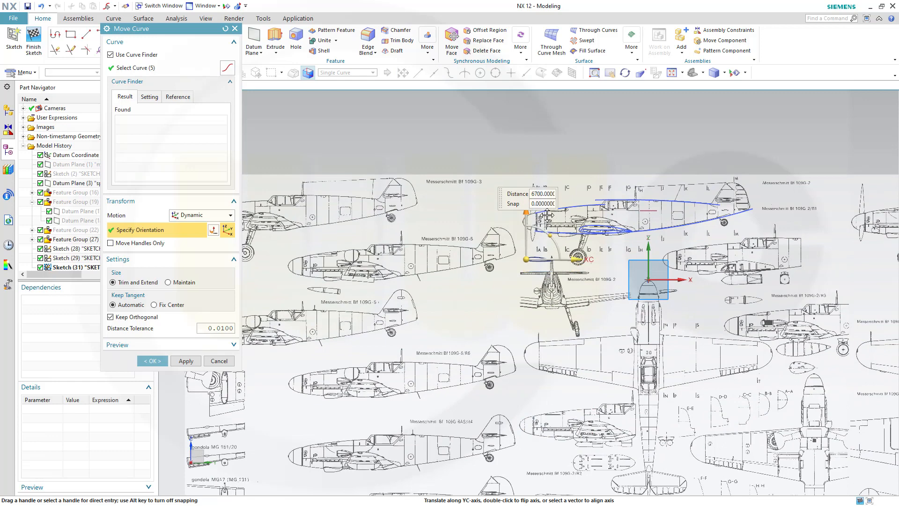
Reposition the airfoil dynamically just below the side view's wing root, with its origin at about YC -2899, and apply the move
left_click(527, 261)
scroll(560, 267, "up", 6)
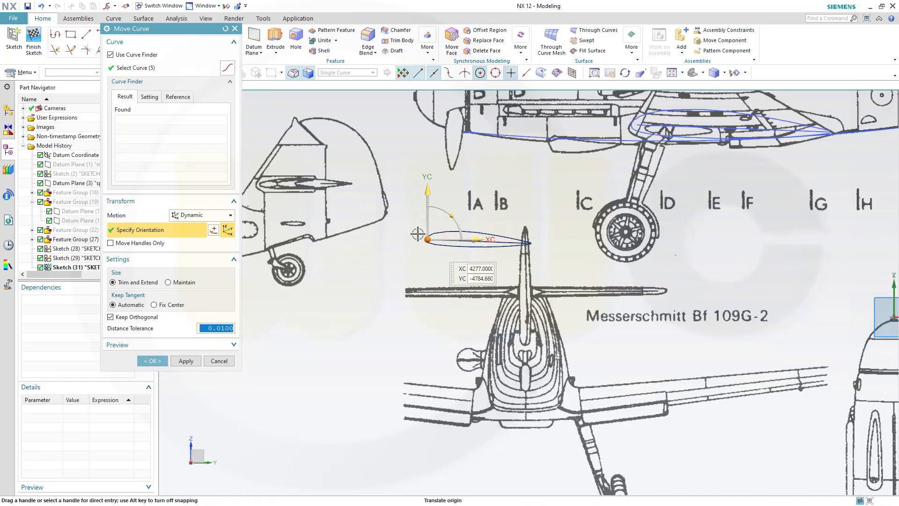
left_click_drag(425, 240, 612, 157)
scroll(674, 207, "up", 1)
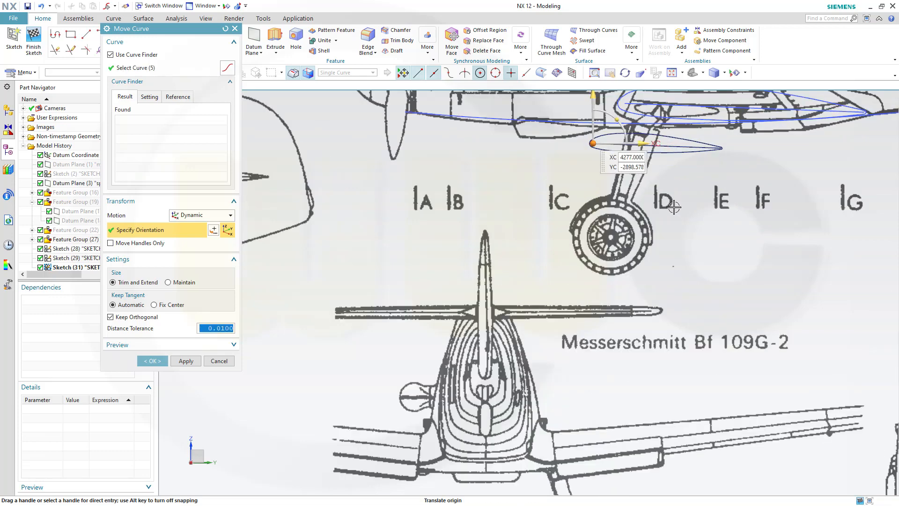
left_click(186, 361)
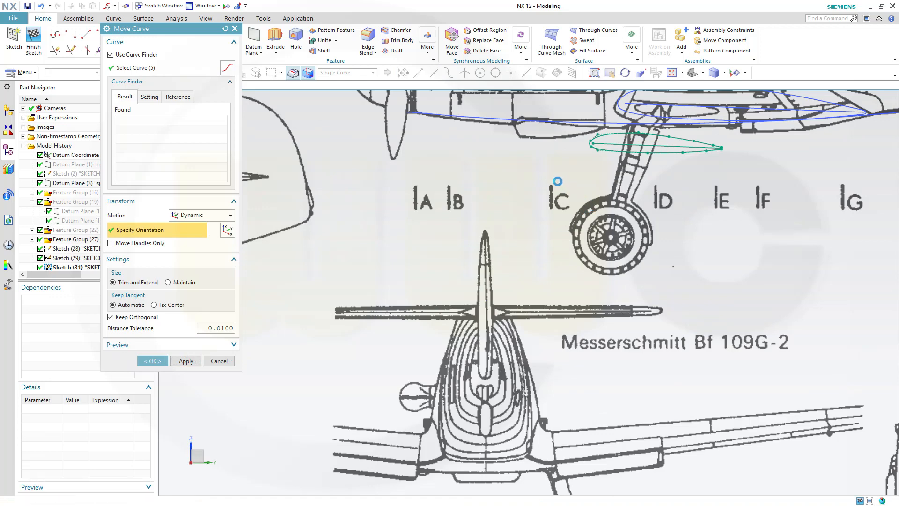
Move the five airfoil curves point to point, from the front end of their chord line to the front end of the inner airfoil's chord line
mouse_move(556, 180)
middle_mouse_down("shift")
mouse_move(534, 253)
mouse_move(506, 295)
middle_mouse_up("shift")
scroll(526, 290, "up", 1)
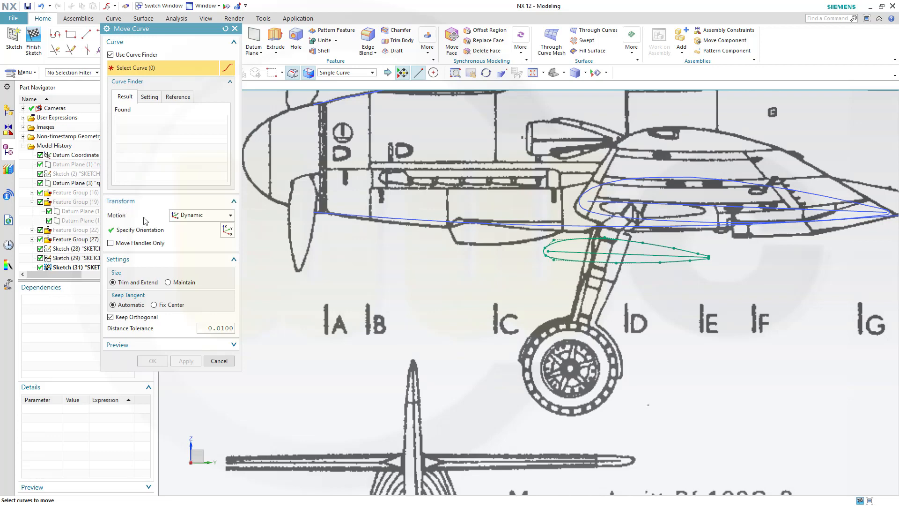
left_click(231, 216)
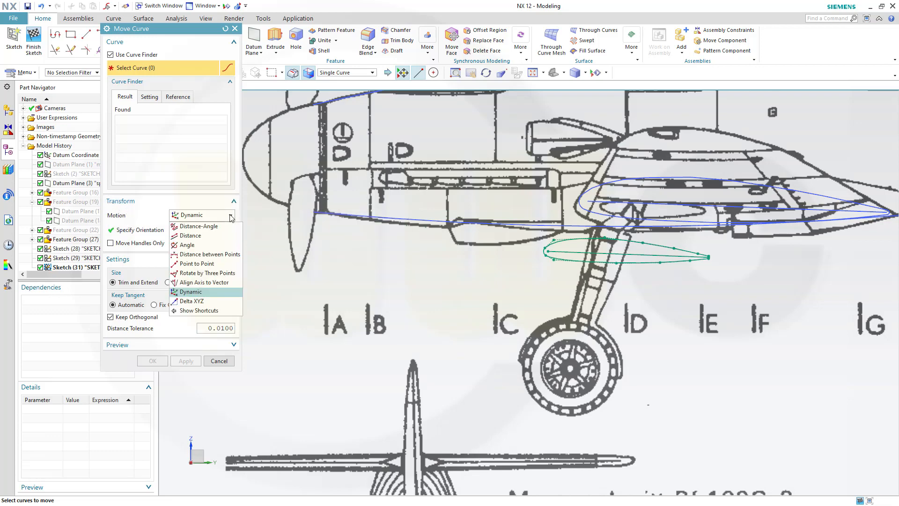
left_click(208, 264)
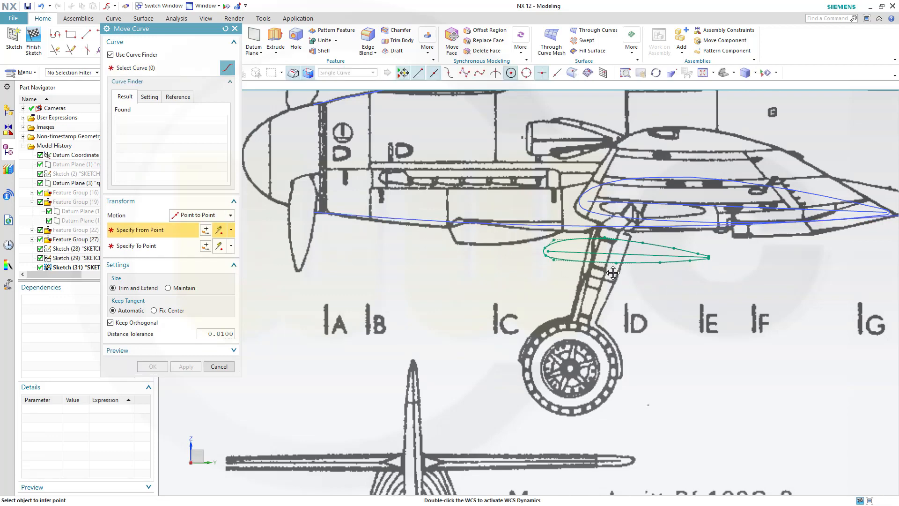
left_click(120, 68)
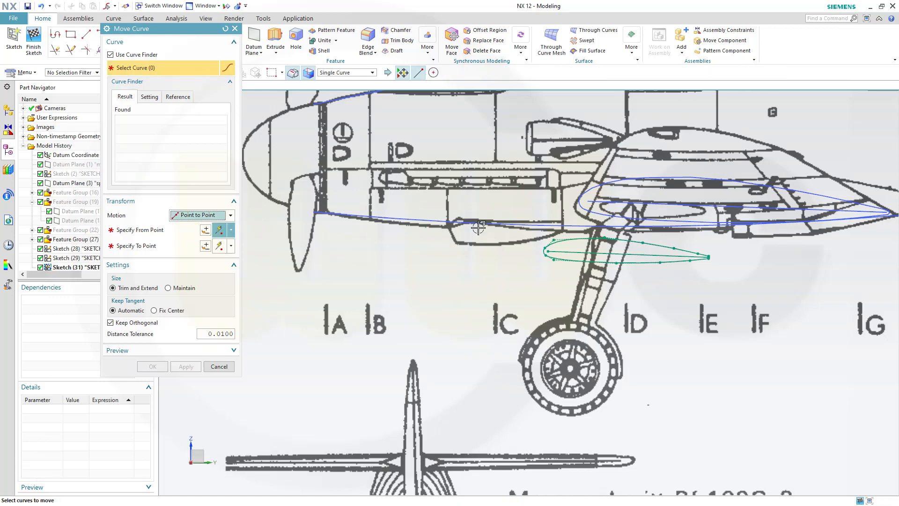
left_click_drag(522, 233, 735, 282)
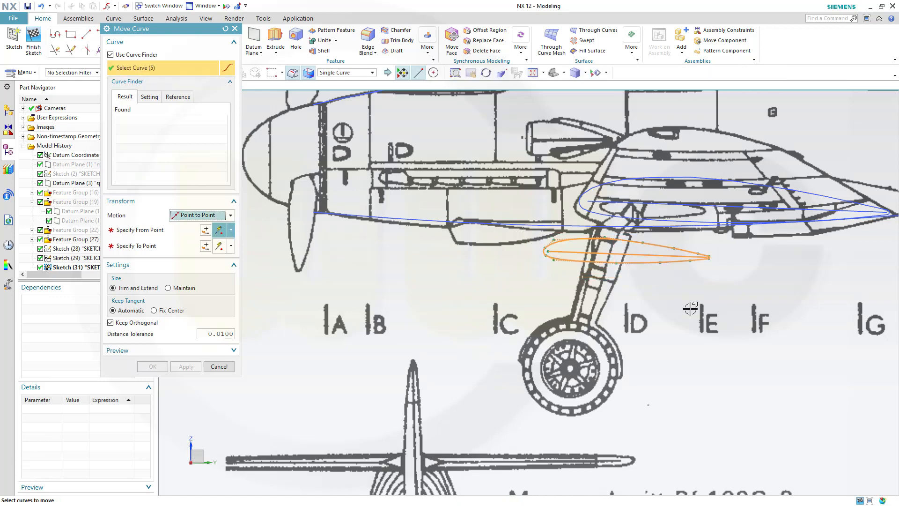
left_click(137, 231)
scroll(553, 260, "up", 3)
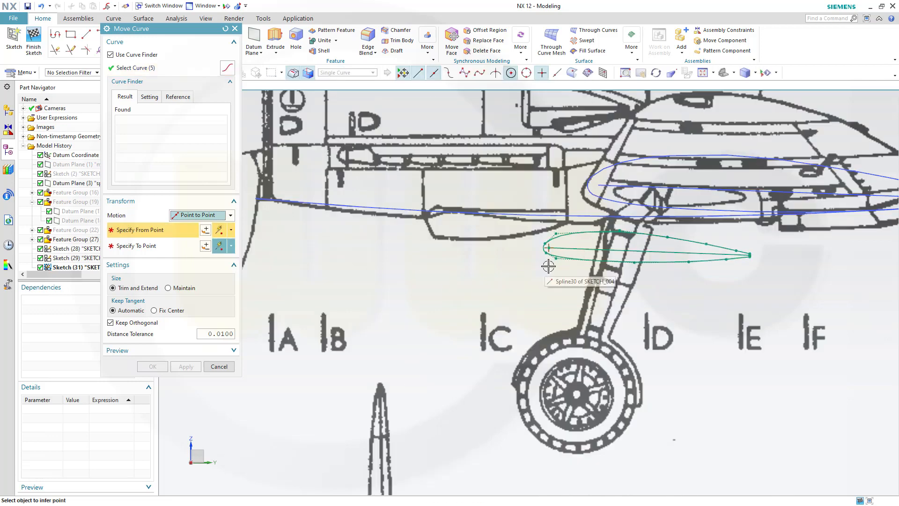
left_click(541, 240)
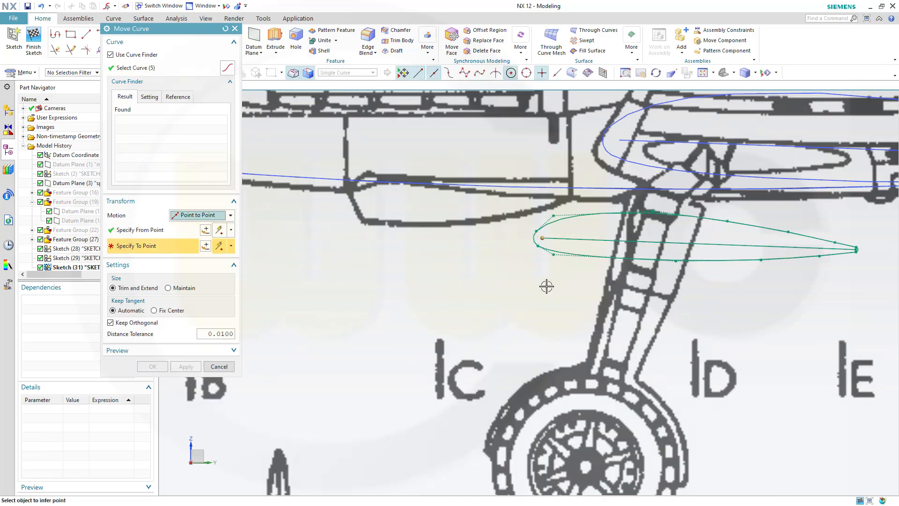
scroll(536, 295, "down", 1)
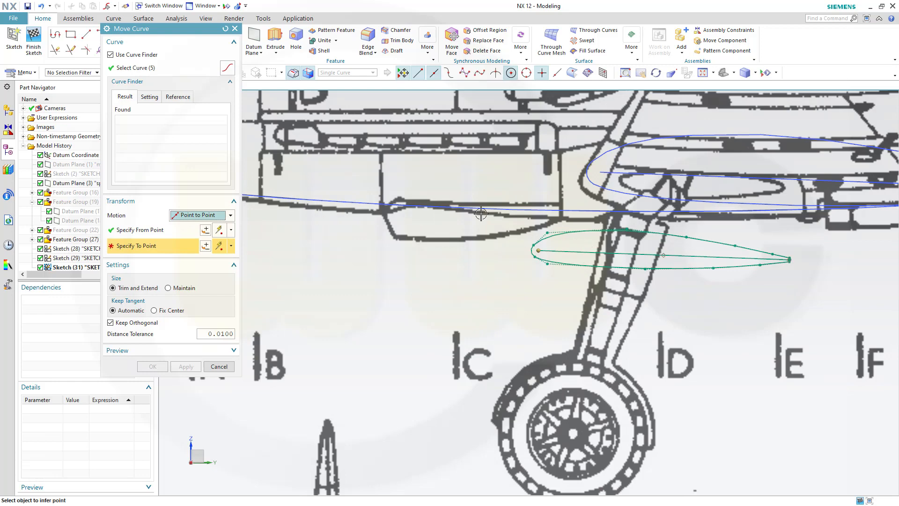
left_click(601, 172)
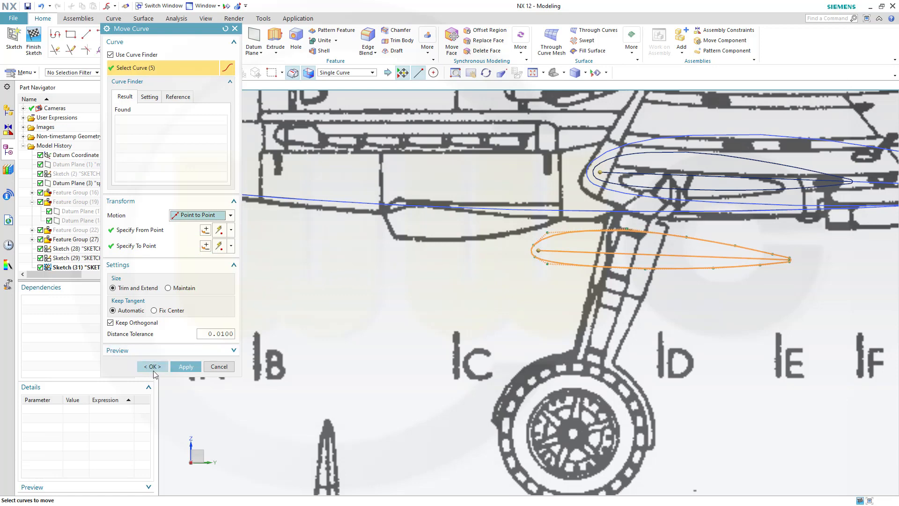
left_click(152, 367)
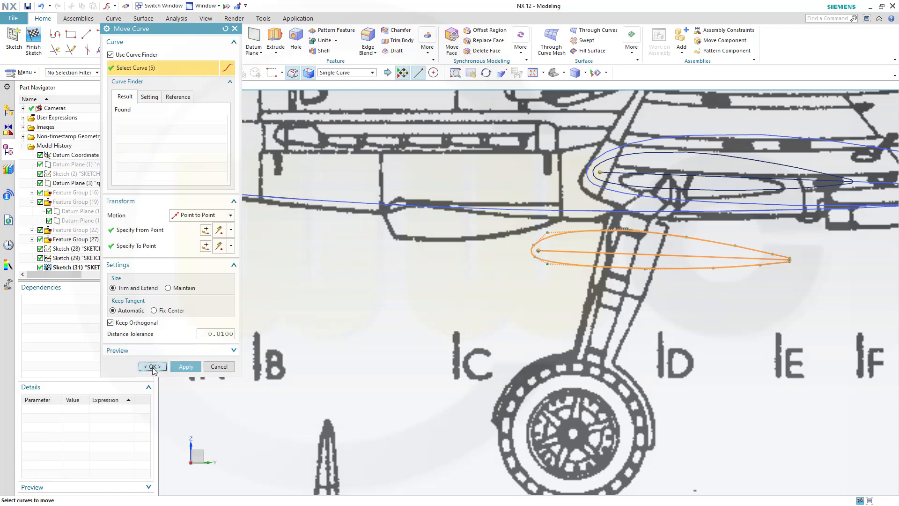
Move all five outer airfoil curves dynamically rearward along XC until the chord's trailing end is at about YC -1376, and accept
scroll(722, 294, "down", 1)
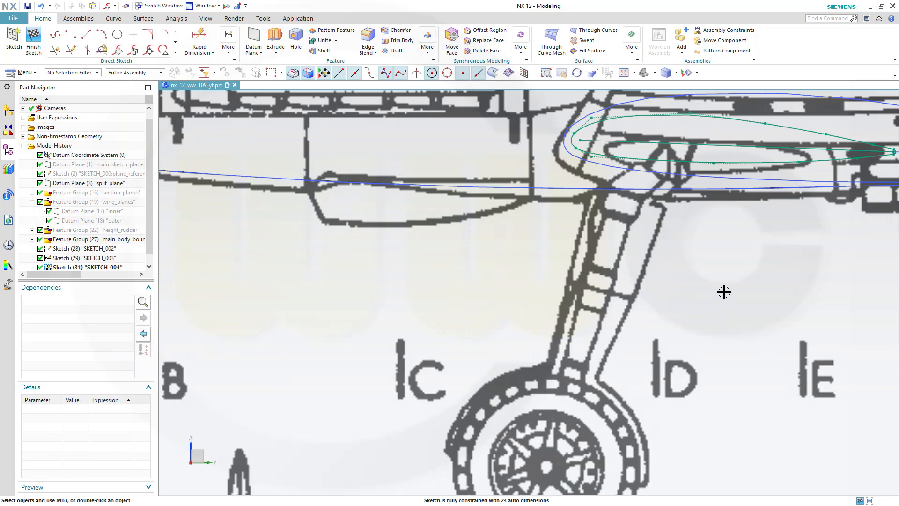
scroll(747, 288, "down", 1)
mouse_move(749, 286)
middle_mouse_down("shift")
mouse_move(651, 297)
mouse_move(501, 331)
middle_mouse_up("shift")
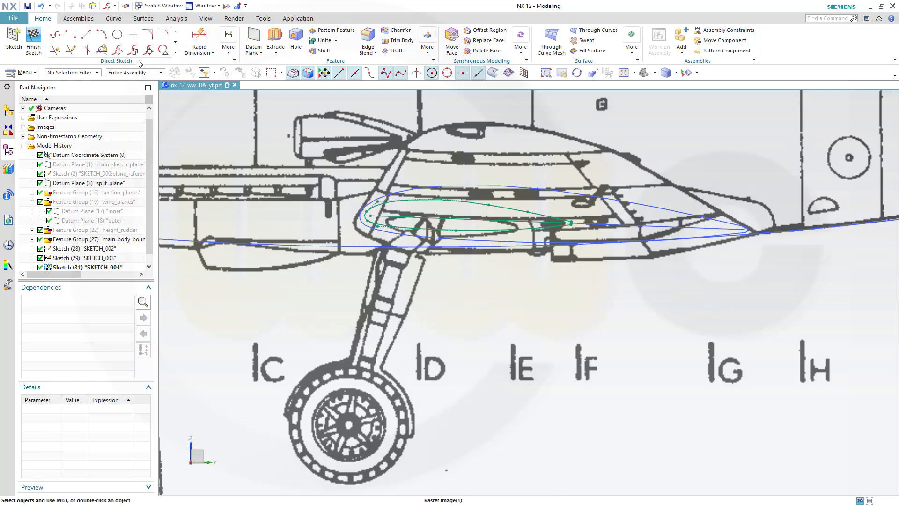
left_click(118, 49)
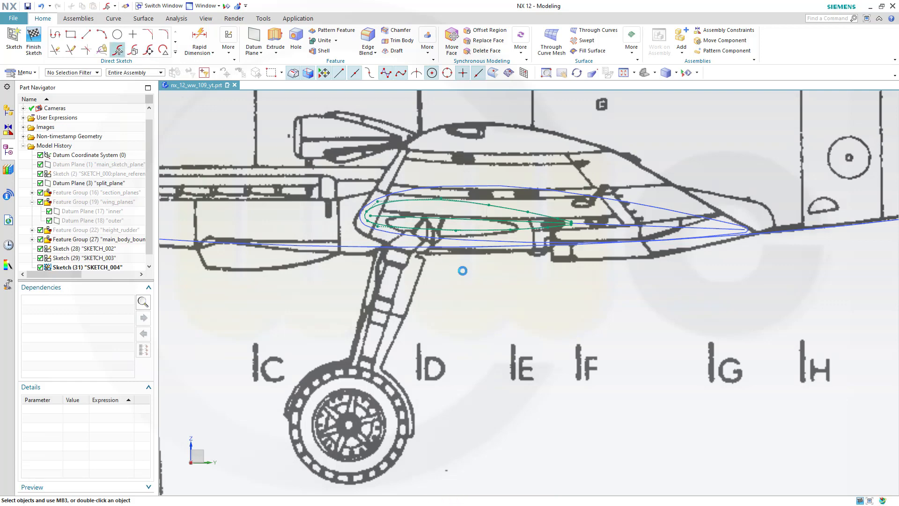
scroll(518, 255, "up", 2)
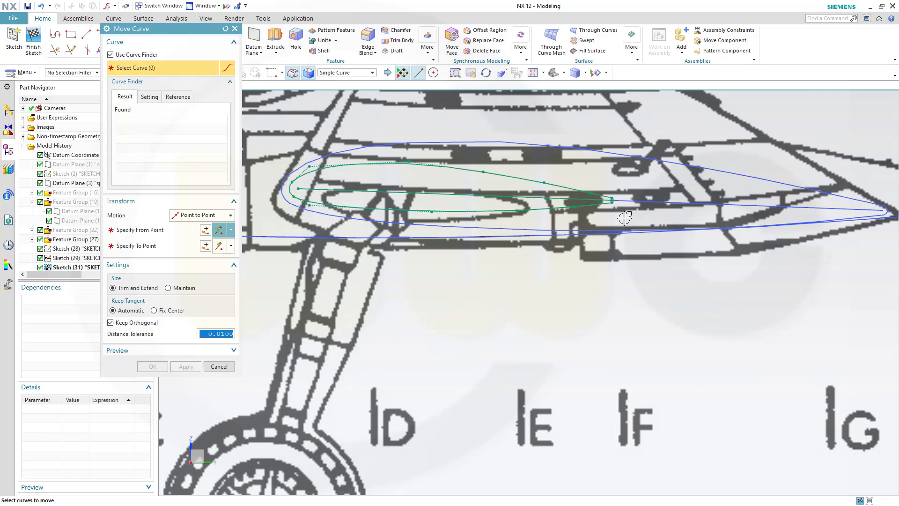
left_click(324, 168)
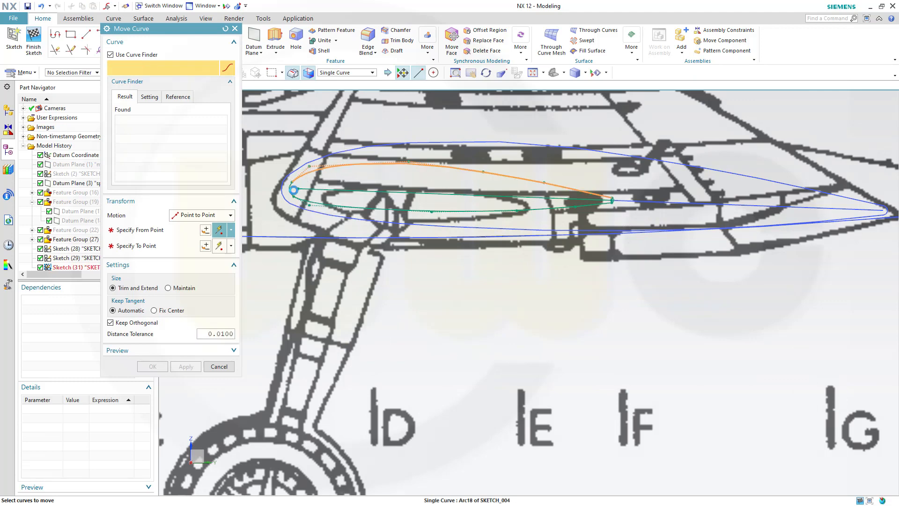
left_click(324, 205)
left_click(344, 190)
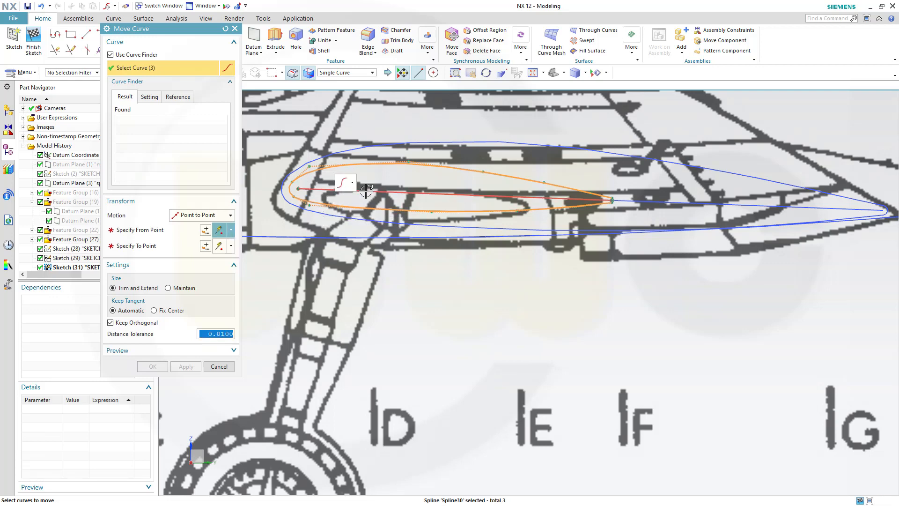
scroll(620, 206, "up", 6)
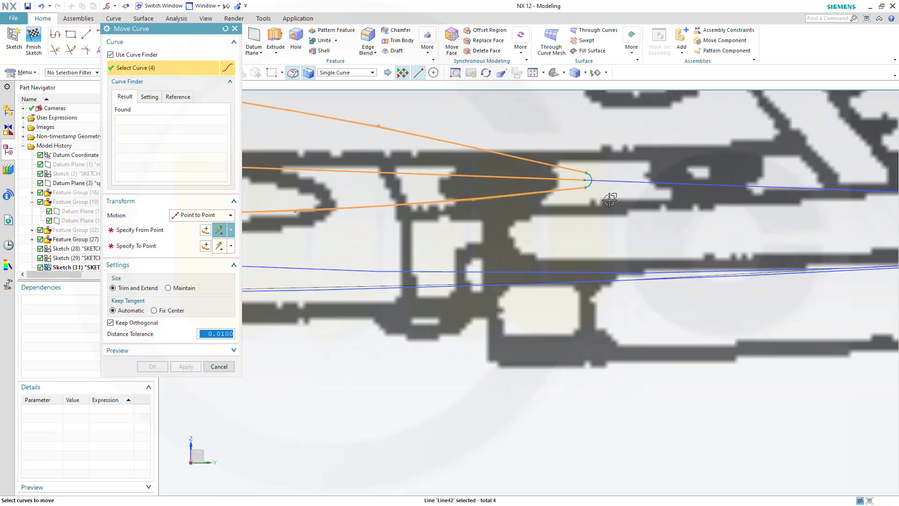
left_click(582, 179)
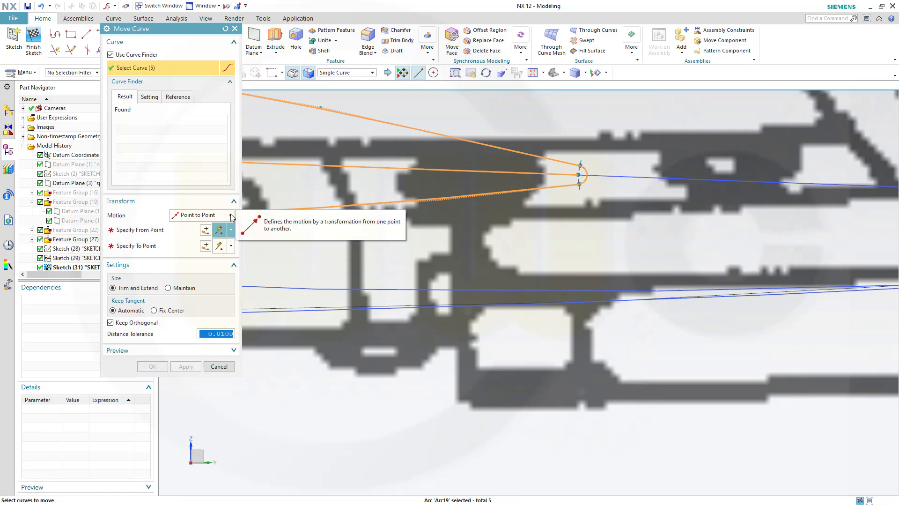
left_click(216, 216)
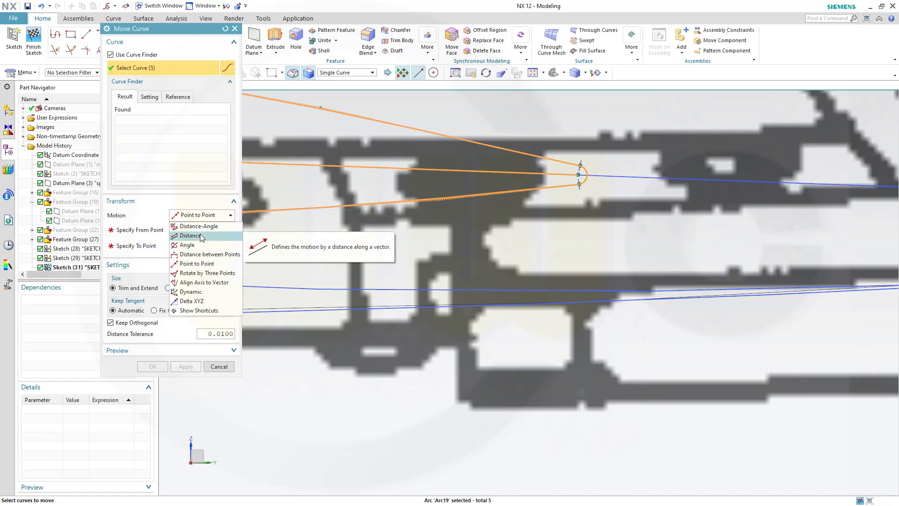
left_click(191, 292)
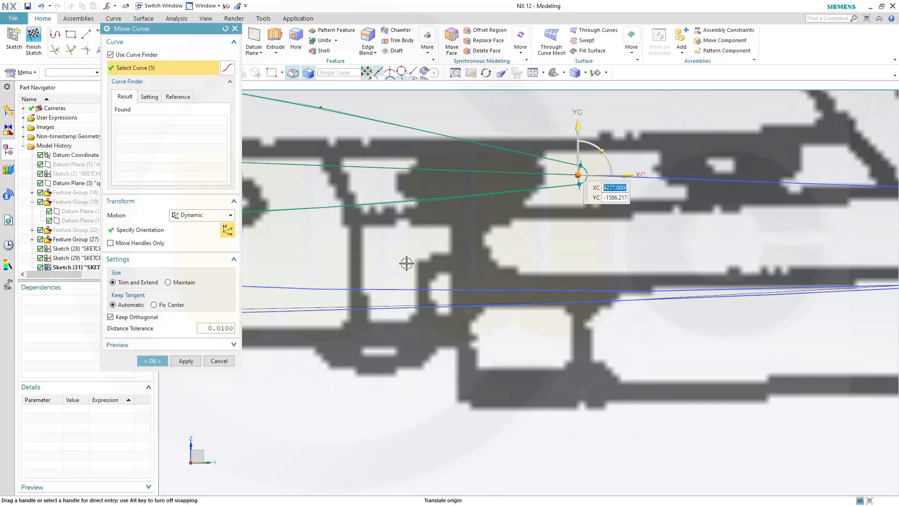
middle_click_drag(405, 264, 461, 263)
scroll(461, 263, "down", 4)
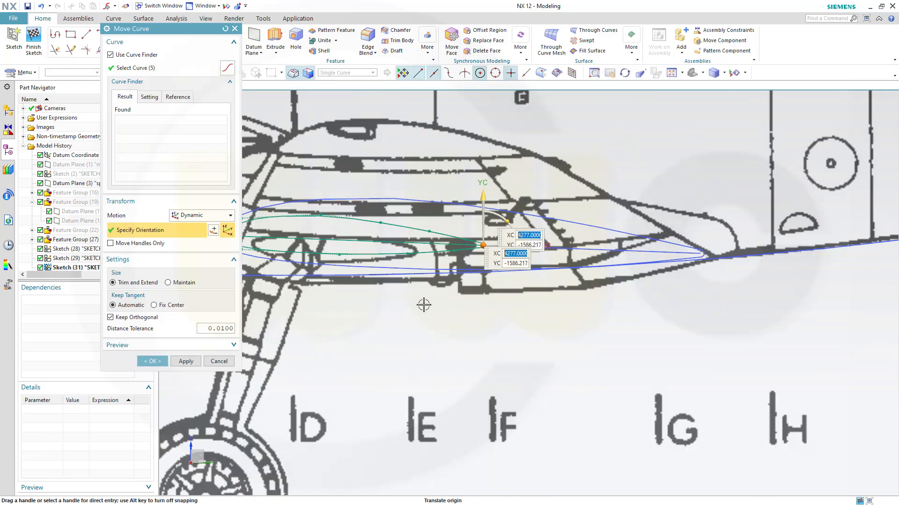
middle_click_drag(421, 307, 570, 315, "shift")
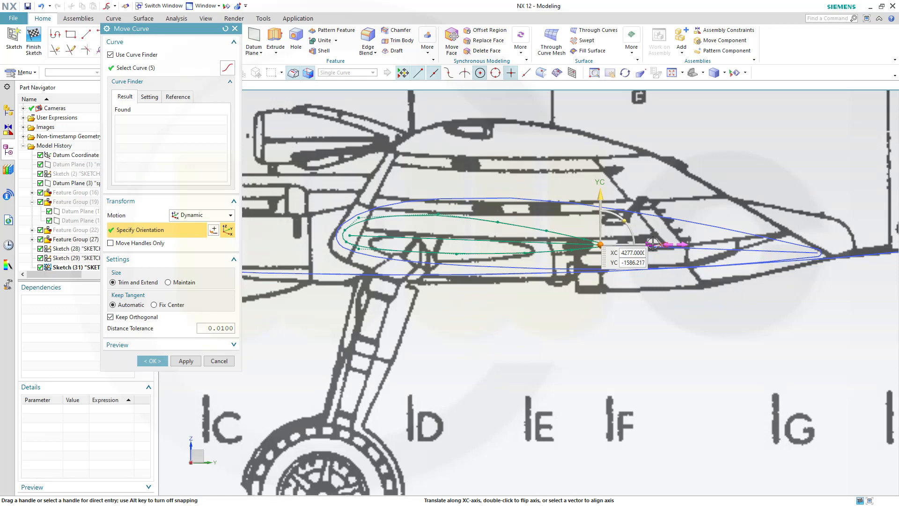
left_click_drag(650, 244, 696, 244)
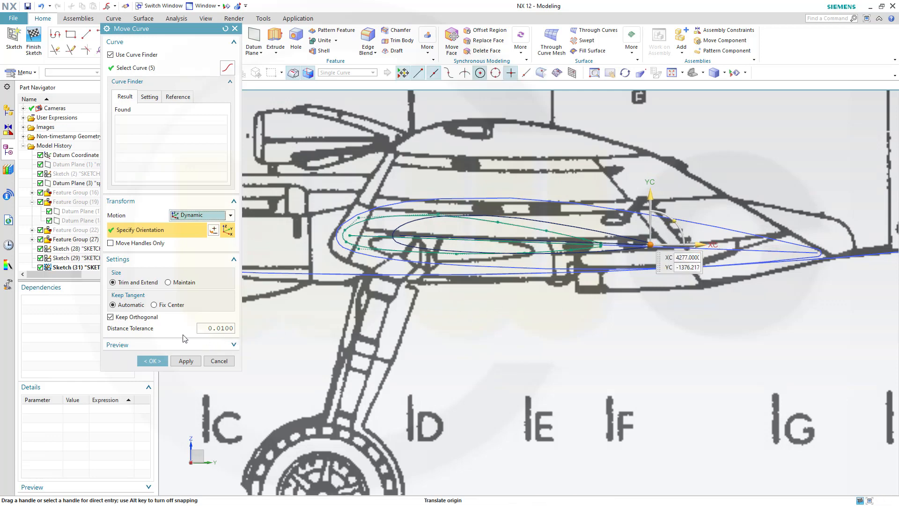
left_click(152, 361)
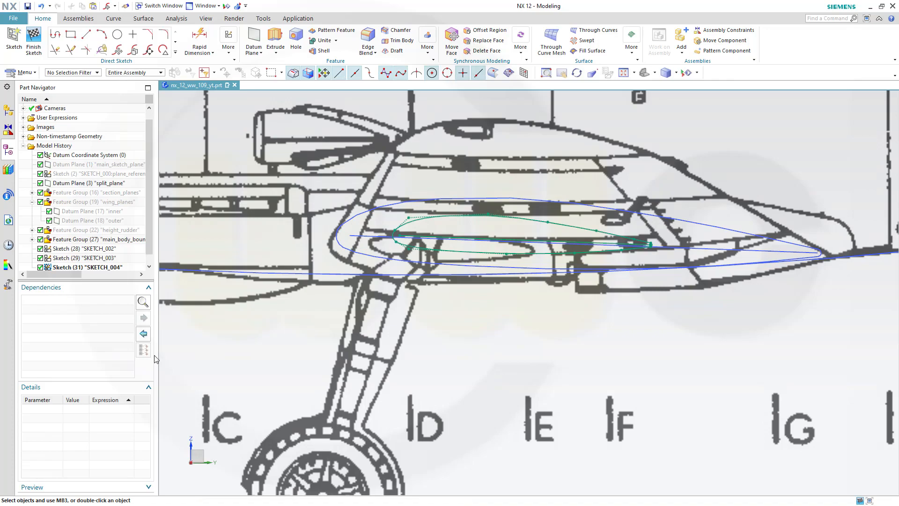
Finish the outer airfoil sketch and orbit to an angled 3D view of the fuselage and both wing airfoils
left_click(33, 40)
scroll(377, 291, "down", 5)
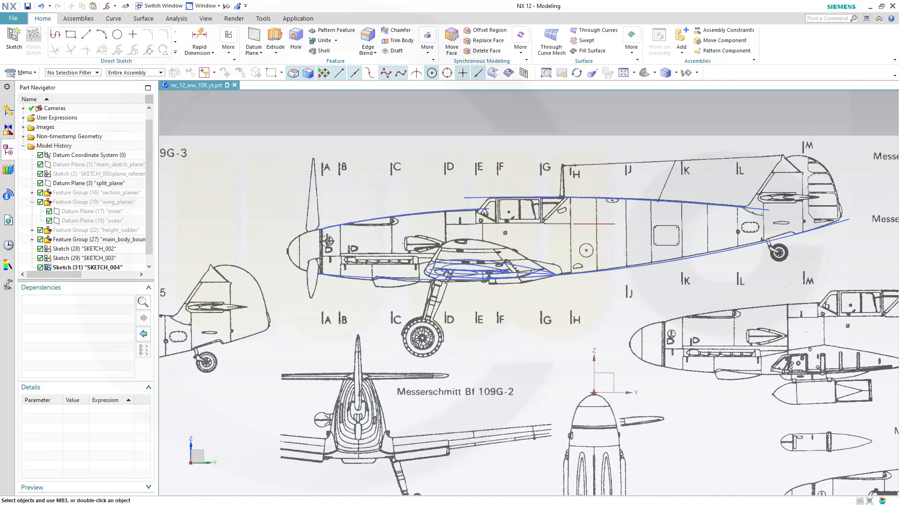
middle_click_drag(377, 291, 230, 224)
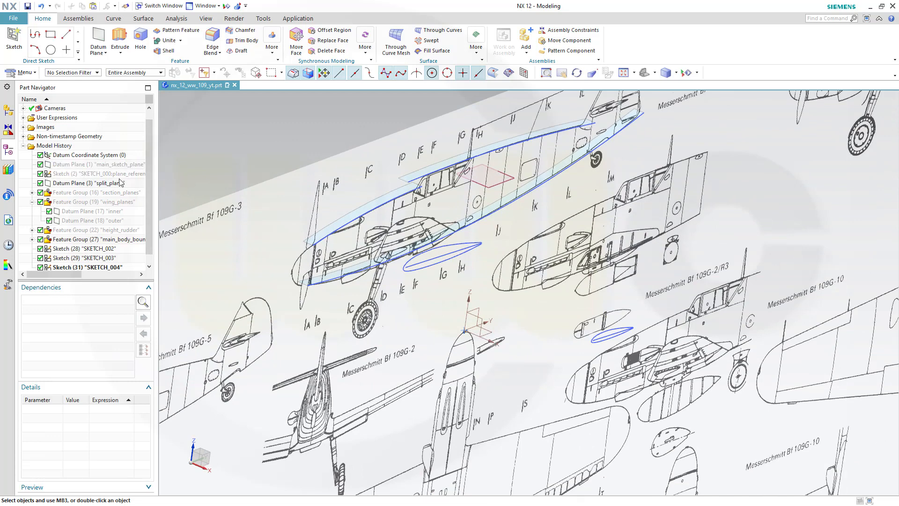
Hide the raster image of the messerschmitt-bf-109g-gustav-4 blueprint so only the modelled geometry is displayed
right_click(90, 176)
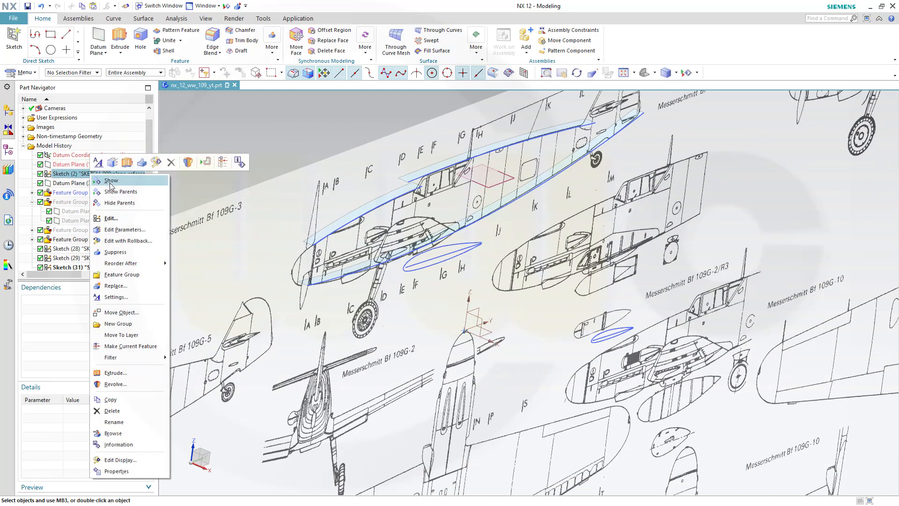
left_click(111, 181)
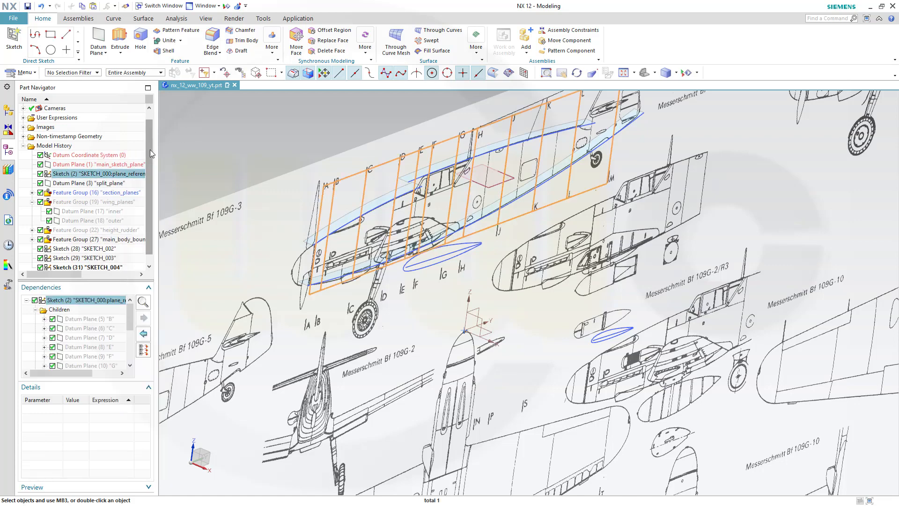
left_click(23, 127)
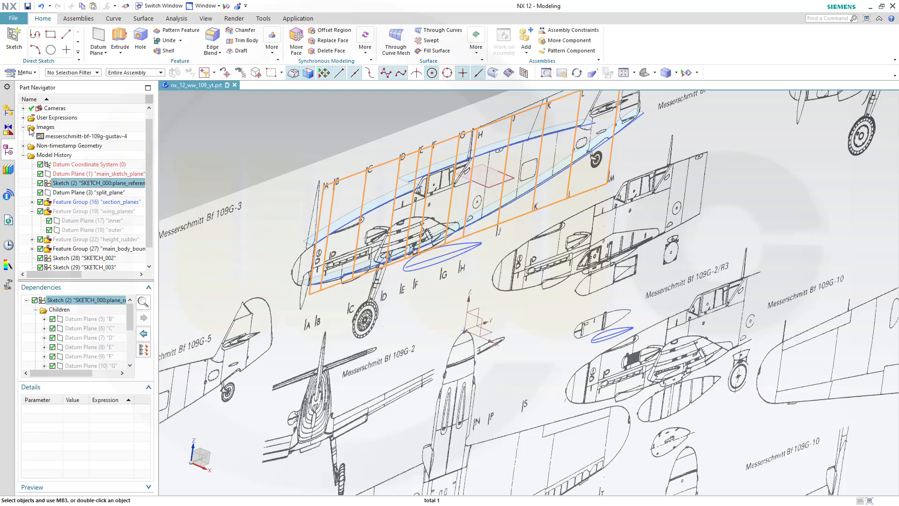
left_click(72, 136)
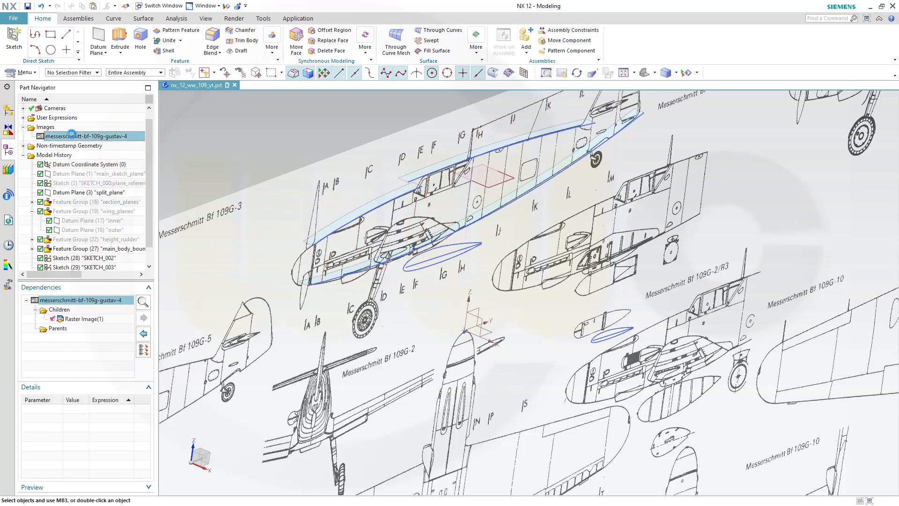
right_click(80, 321)
left_click(98, 324)
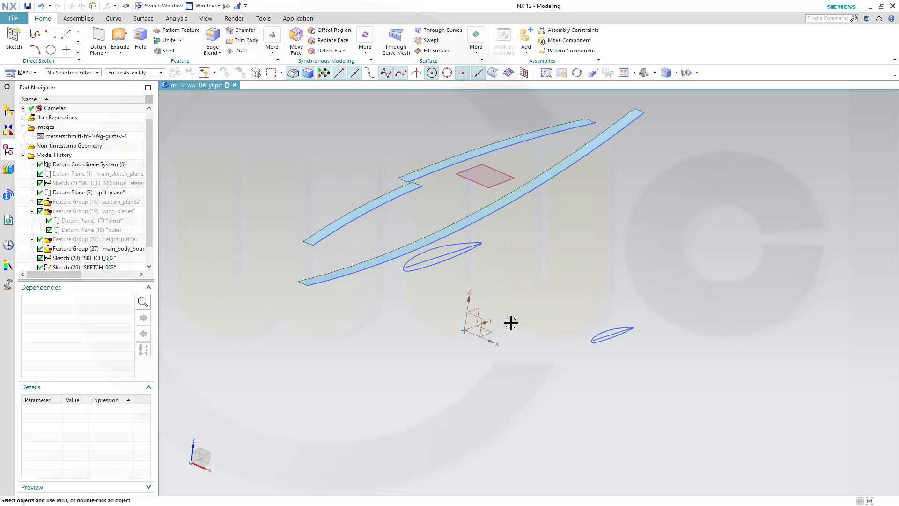
Create a datum plane of type Two Lines through the chord lines of the inner and outer wing airfoils
scroll(430, 302, "down", 2)
scroll(424, 298, "down", 2)
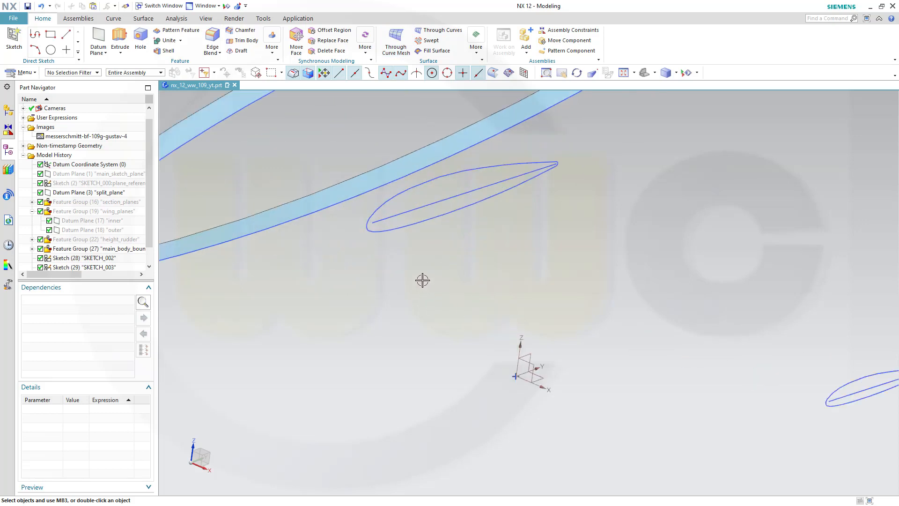
scroll(422, 280, "up", 1)
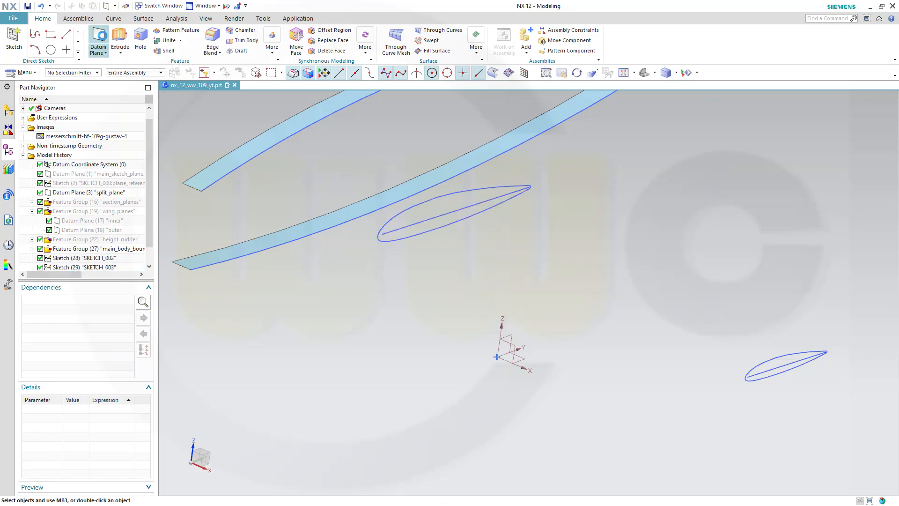
left_click(98, 38)
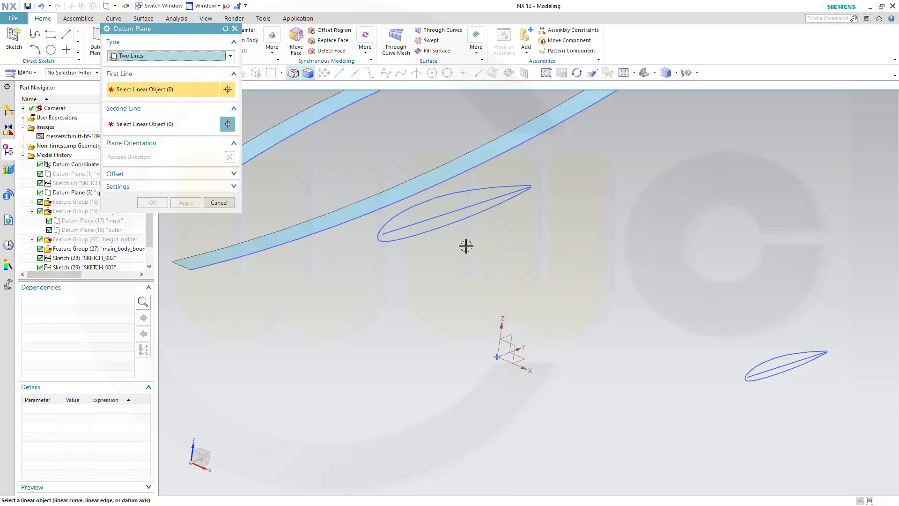
left_click(449, 213)
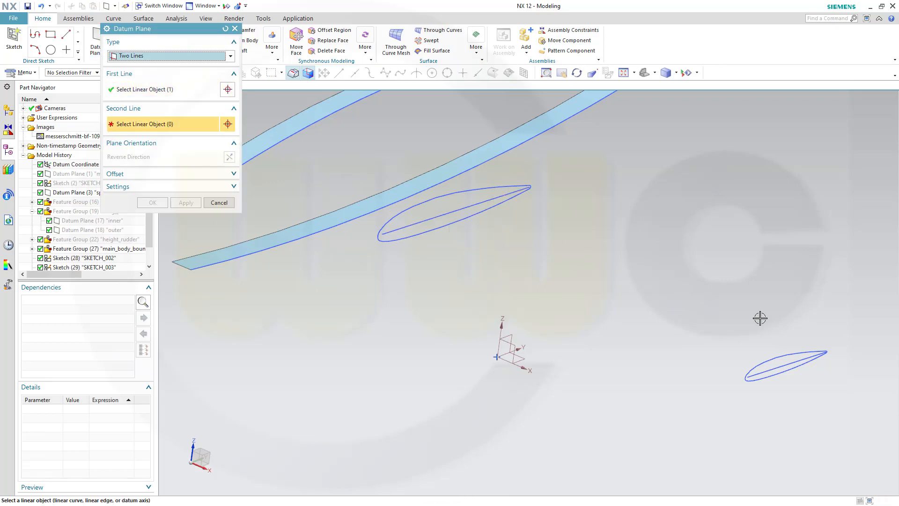
left_click(773, 368)
mouse_move(563, 281)
middle_mouse_down()
mouse_move(544, 261)
mouse_move(524, 261)
mouse_move(564, 263)
mouse_move(565, 275)
middle_mouse_up()
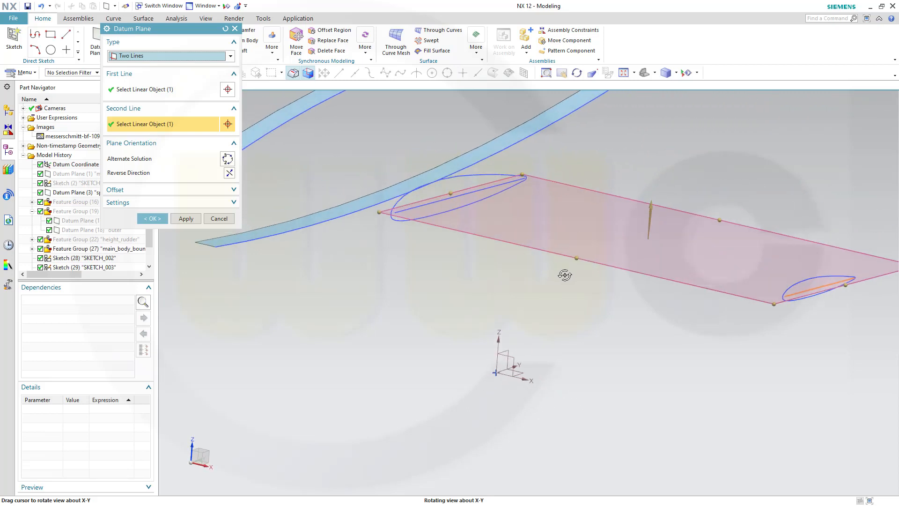
left_click(152, 218)
Start a Through Curves surface and select the outer airfoil's closed tangent outline, without its chord line, as the first section
scroll(421, 286, "up", 1)
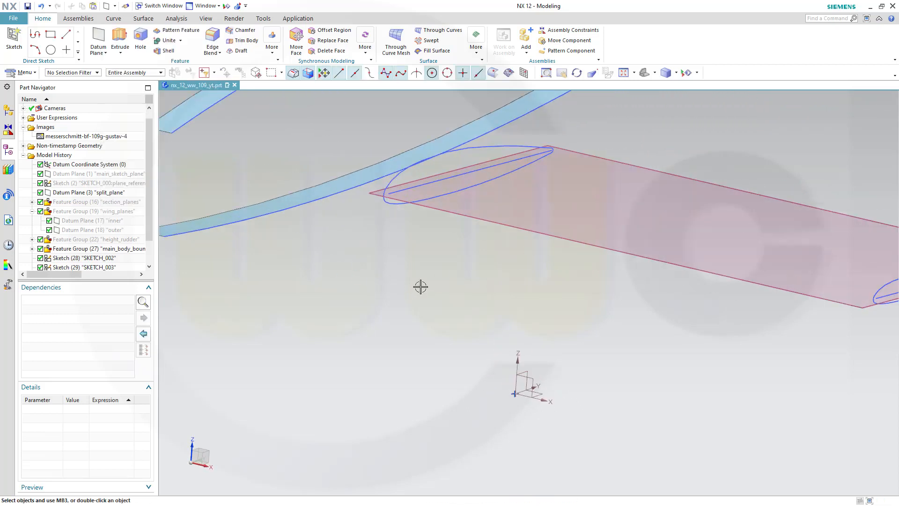
scroll(442, 289, "down", 1)
middle_click_drag(492, 302, 473, 297)
scroll(375, 281, "up", 2)
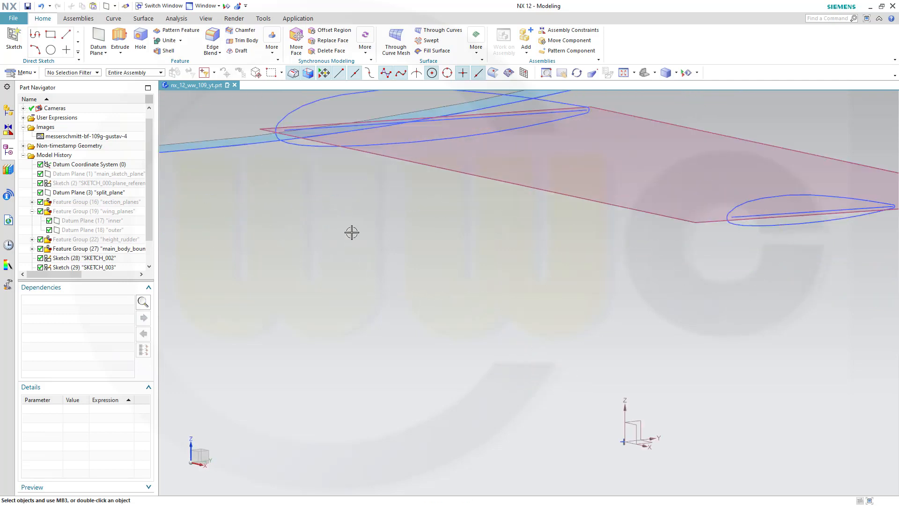
middle_click_drag(352, 232, 371, 302, "shift")
mouse_move(378, 285)
middle_mouse_down()
mouse_move(367, 297)
mouse_move(375, 285)
middle_mouse_up()
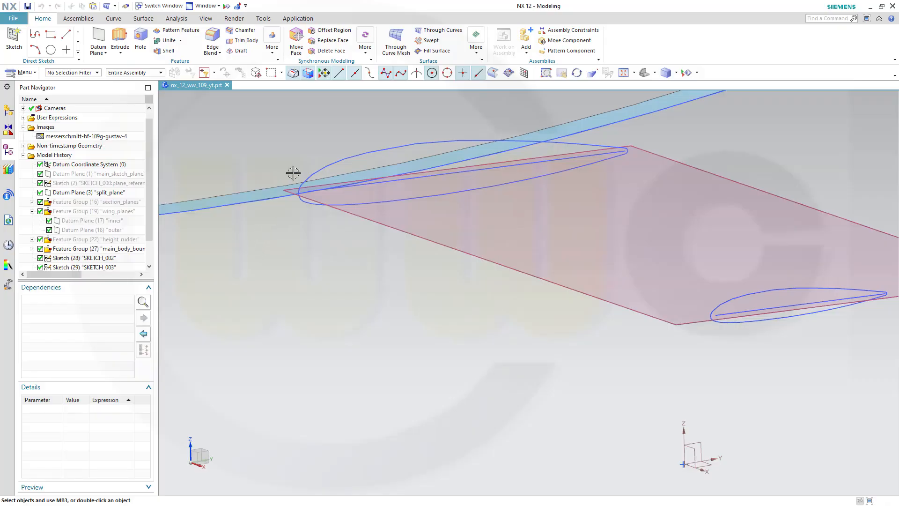
left_click(439, 30)
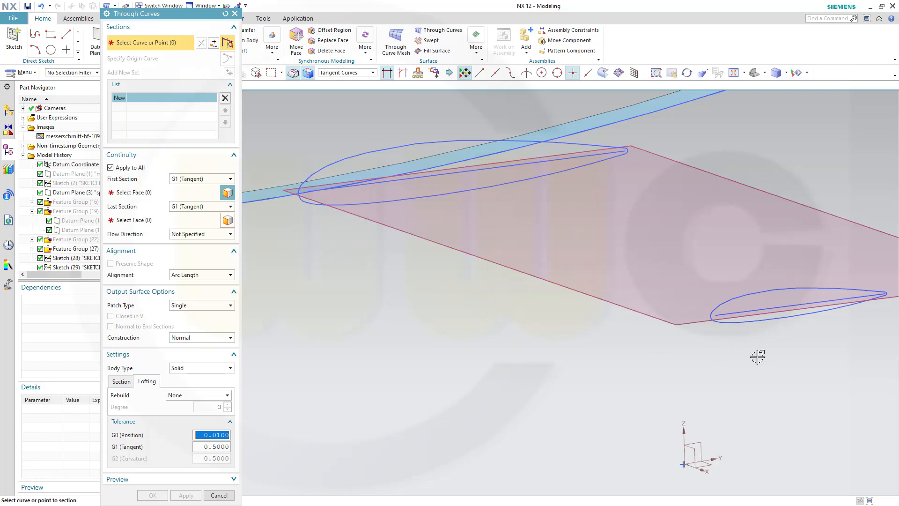
scroll(714, 316, "down", 2)
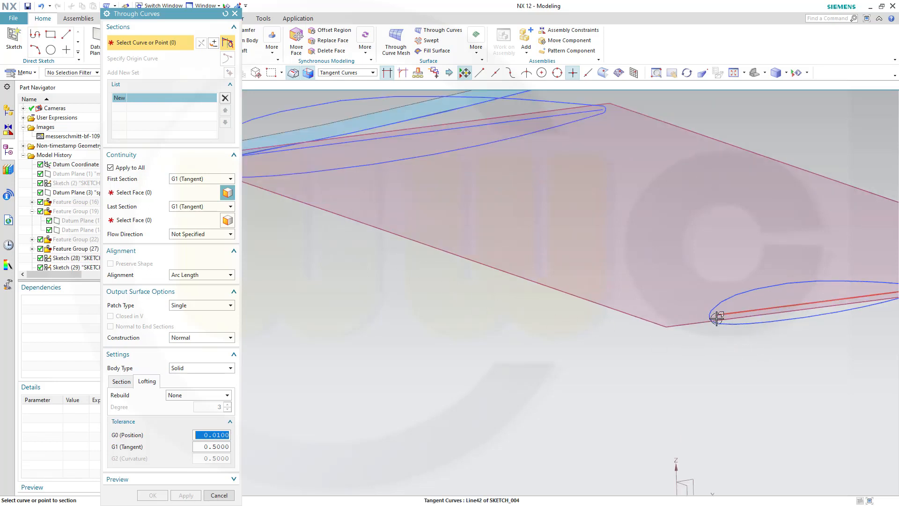
scroll(714, 316, "down", 2)
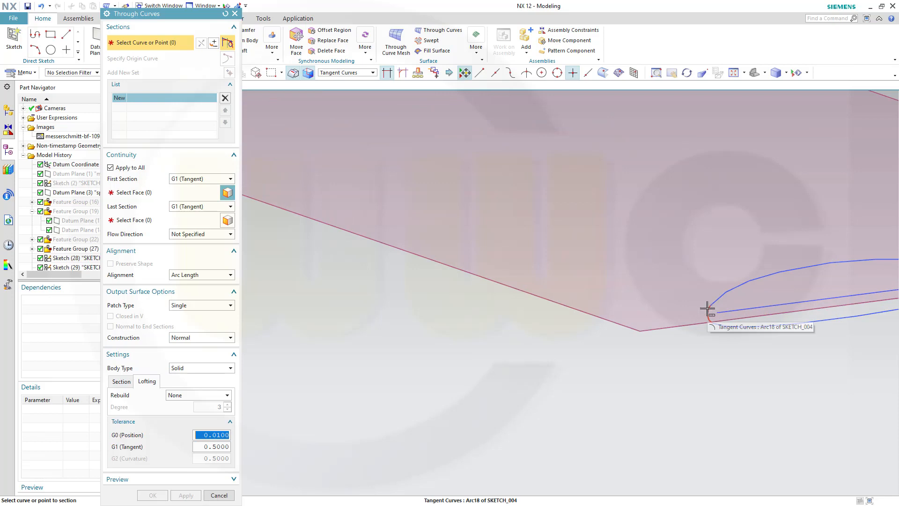
left_click(707, 309)
left_click(733, 312)
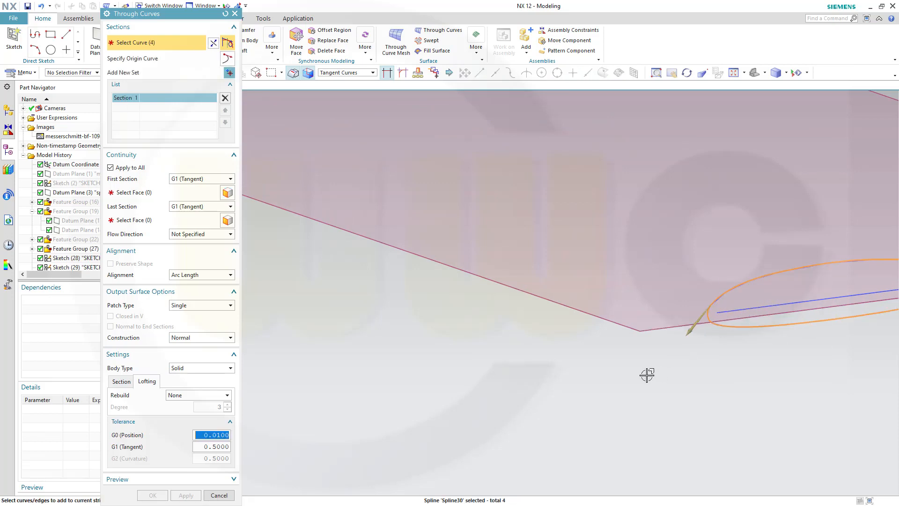
Add the larger inner airfoil profile as the second loft section and reverse its direction to match the first section
scroll(647, 374, "up", 2)
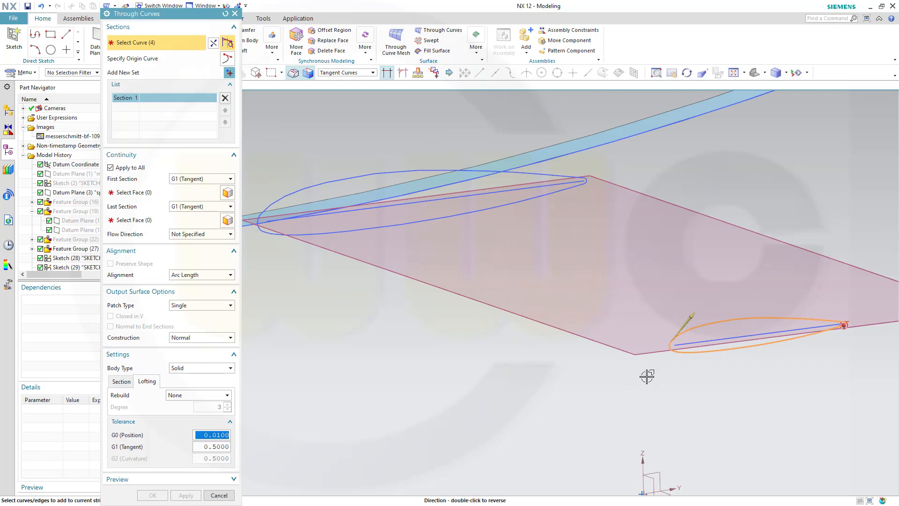
middle_click_drag(363, 321, 393, 361, "shift")
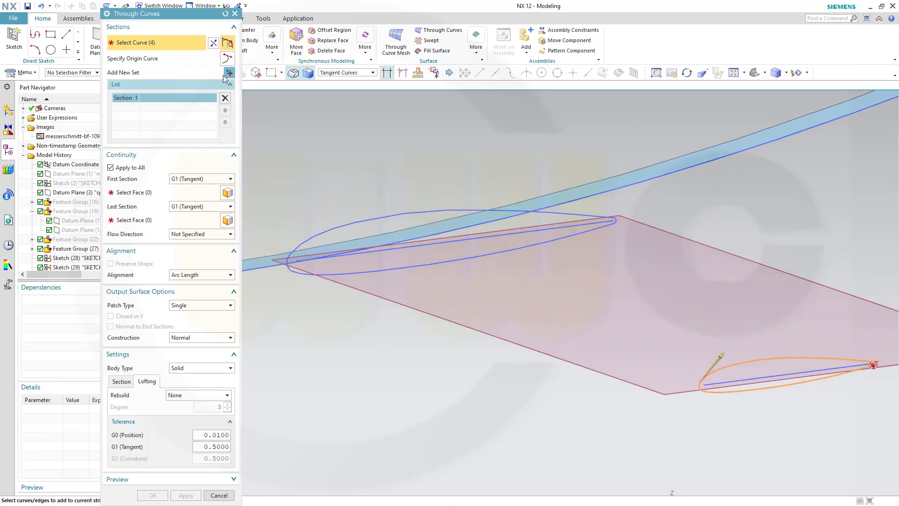
left_click(228, 74)
scroll(276, 311, "down", 1)
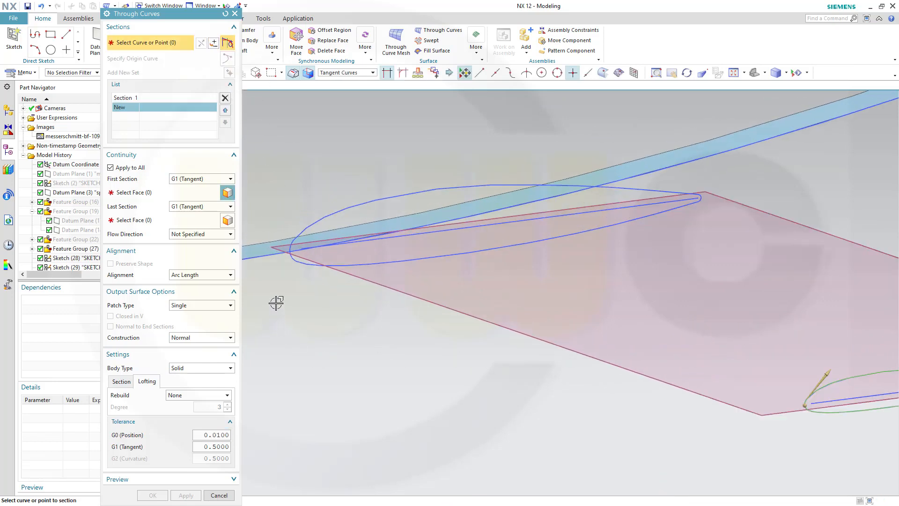
scroll(276, 303, "down", 1)
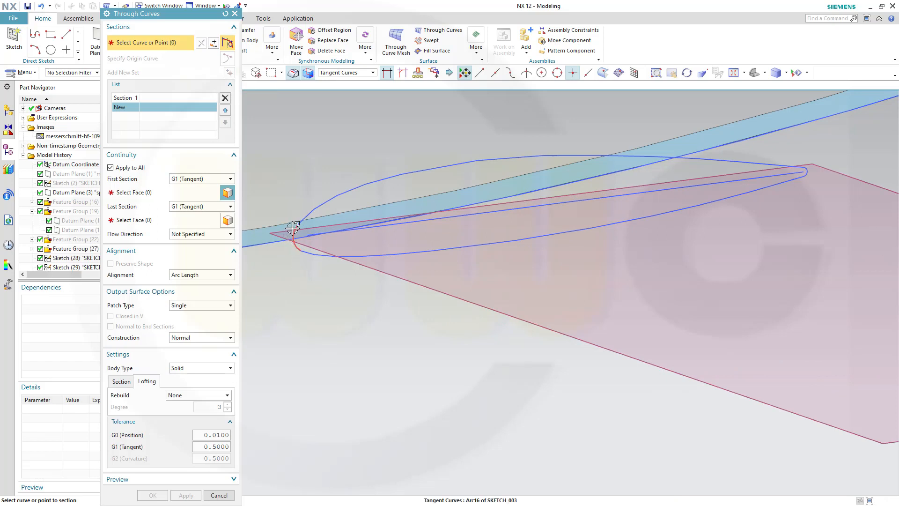
left_click(291, 231)
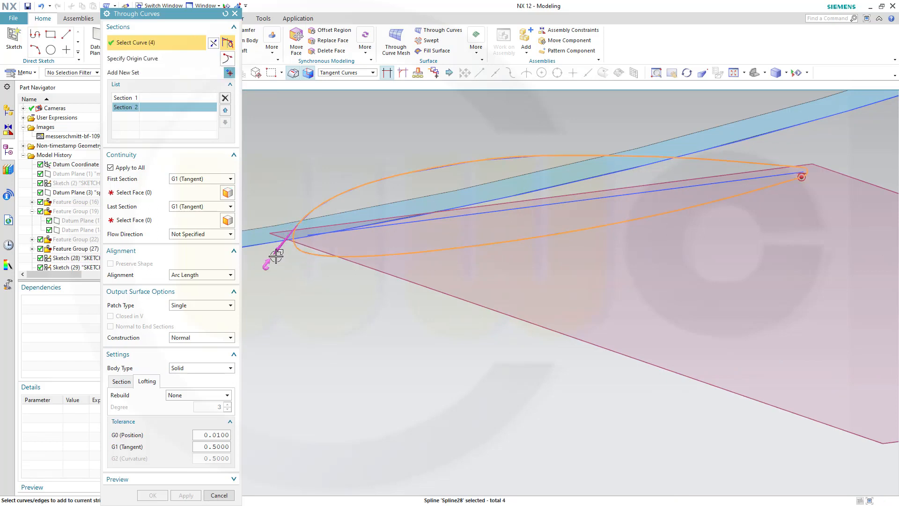
double_click(277, 252)
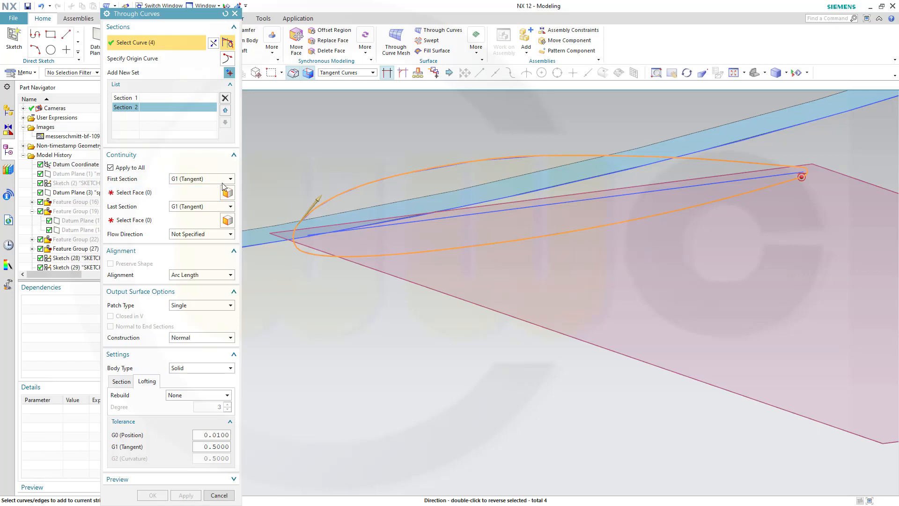
Set the loft's section continuity to G0 (Position) and its body type to Sheet
left_click(230, 179)
left_click(192, 188)
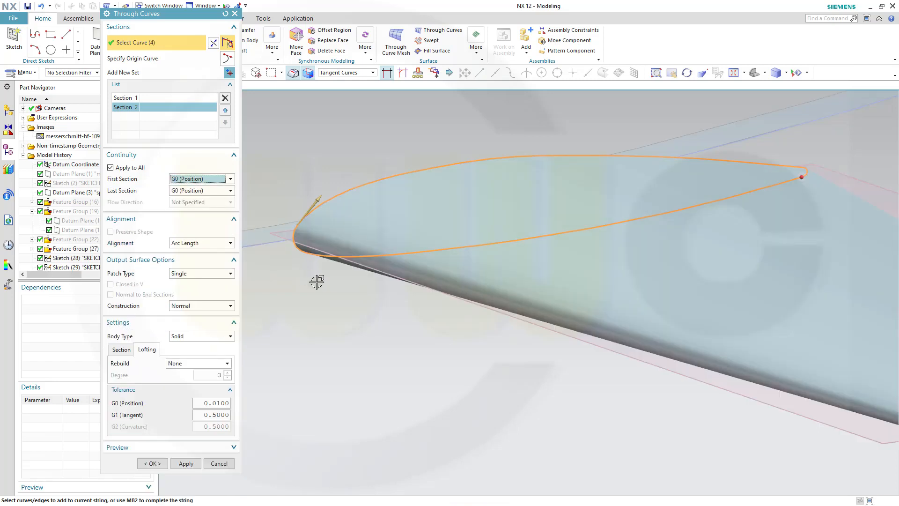
scroll(404, 318, "up", 2)
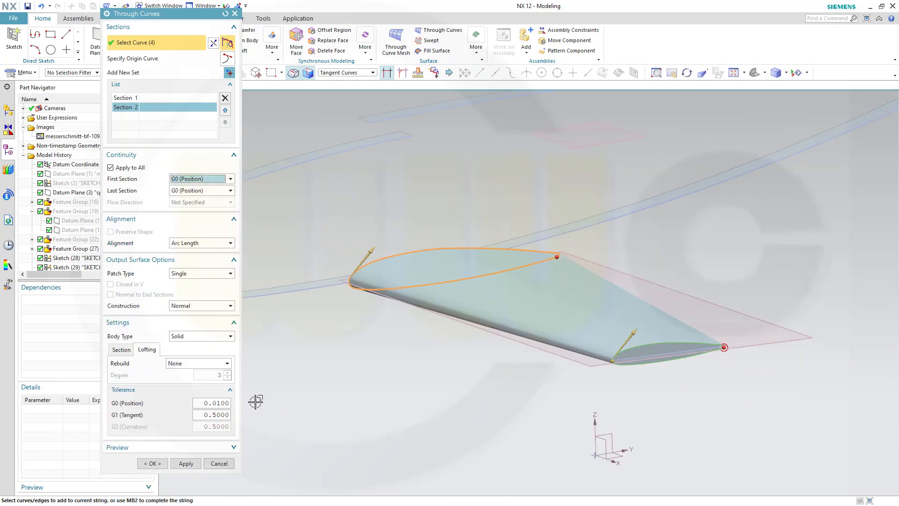
left_click(231, 337)
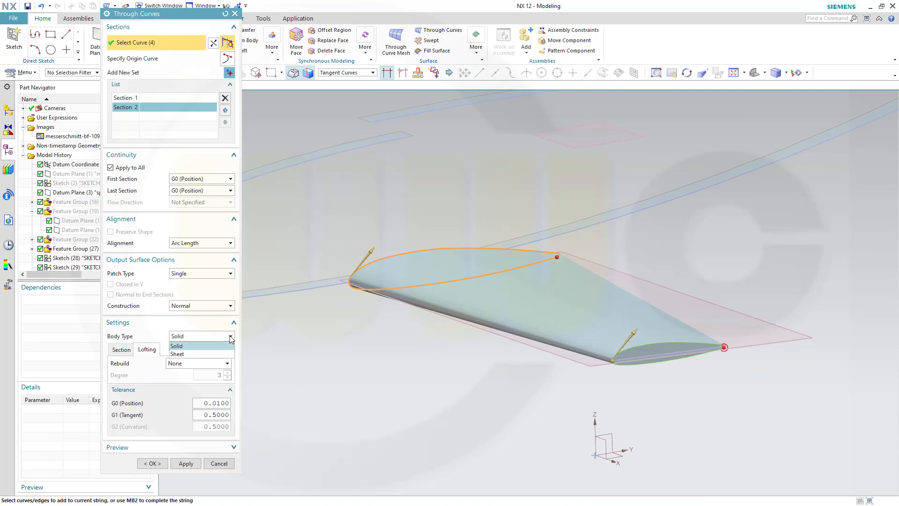
left_click(197, 354)
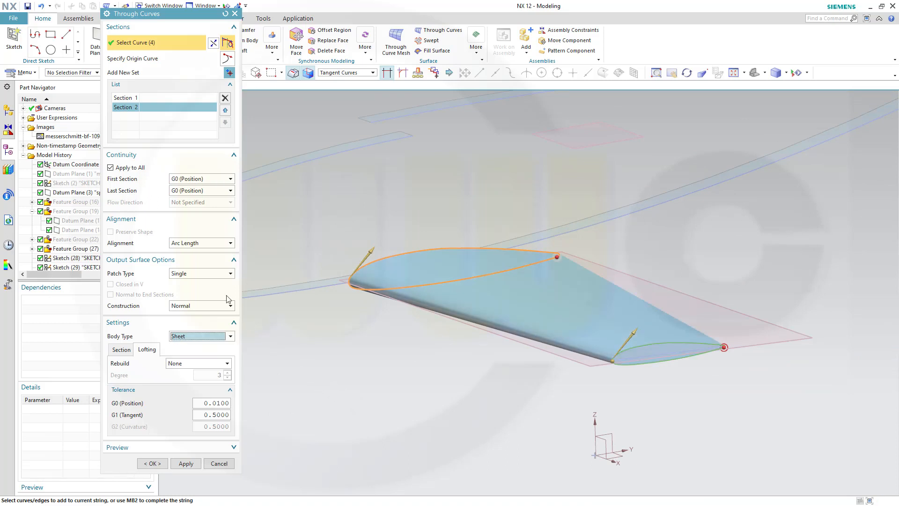
Try Parameter alignment on the wing loft and return the alignment to Arc Length
left_click(228, 243)
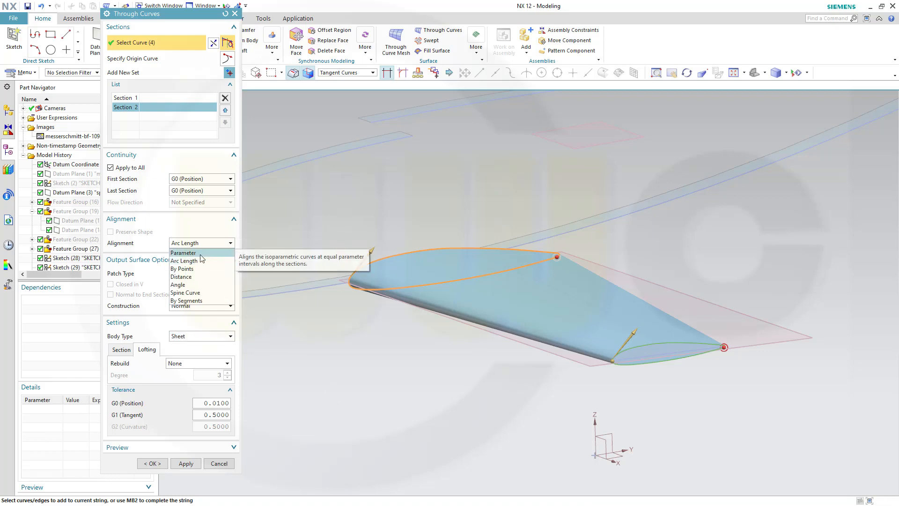
left_click(187, 253)
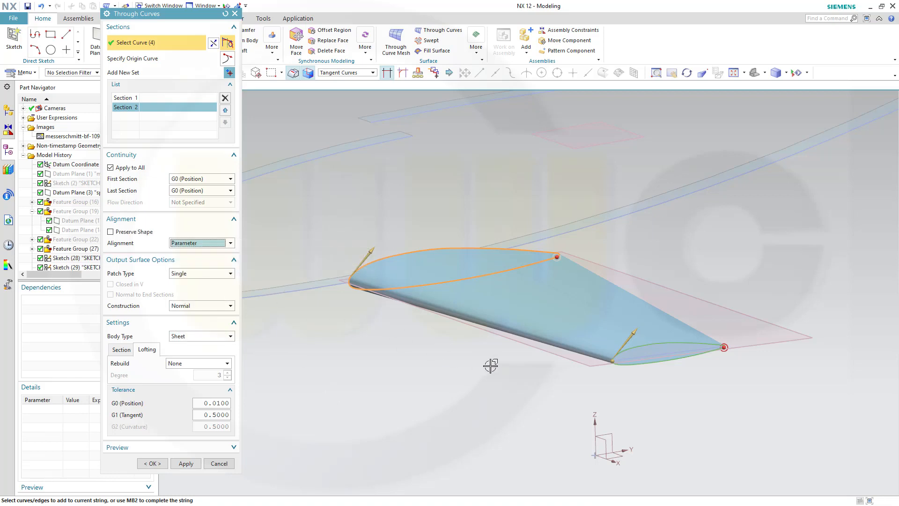
scroll(490, 364, "down", 2)
middle_click_drag(531, 335, 559, 325)
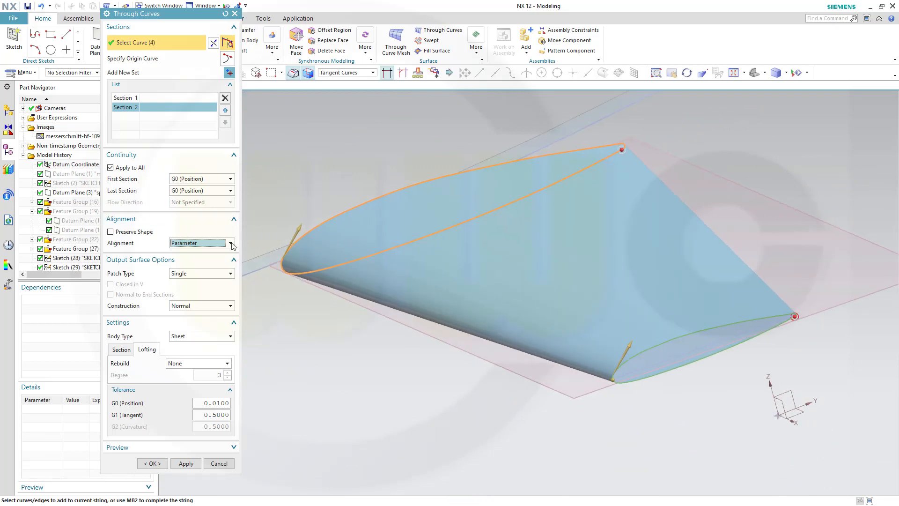
left_click(216, 243)
left_click(189, 262)
Create the wing sheet body through the two airfoil sections and inspect it
mouse_move(363, 343)
middle_mouse_down()
mouse_move(369, 329)
mouse_move(356, 328)
middle_mouse_up()
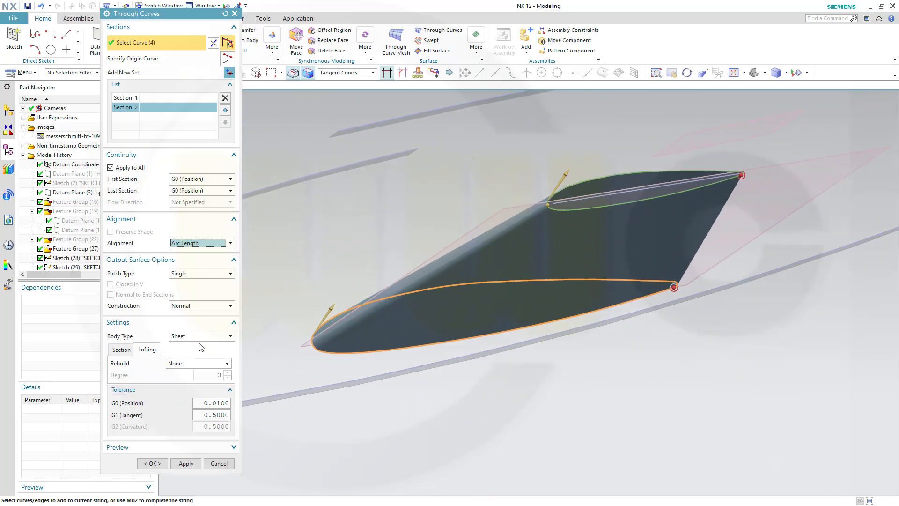
left_click(153, 464)
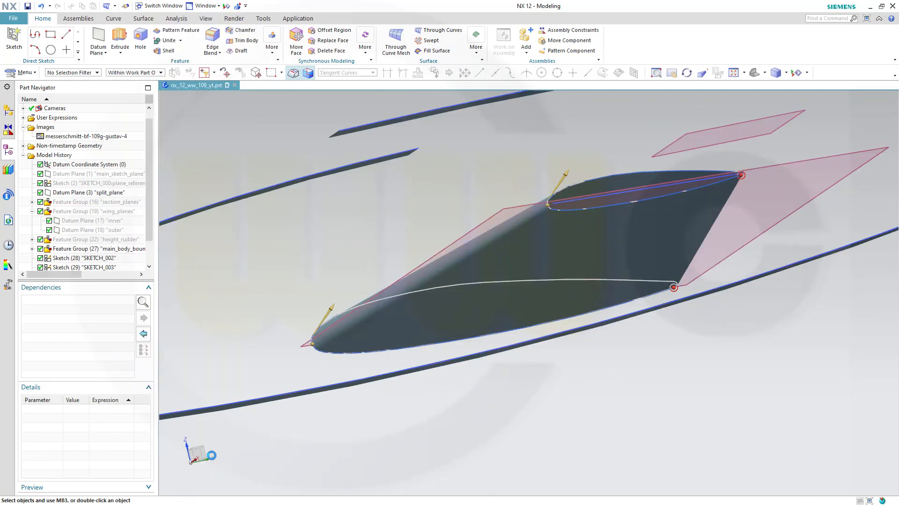
middle_click_drag(374, 386, 501, 403)
scroll(566, 407, "up", 3)
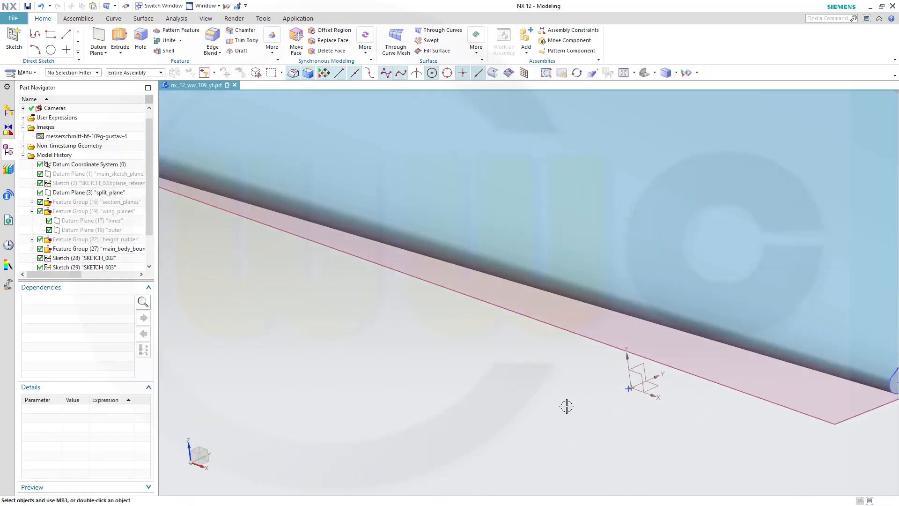
scroll(570, 405, "down", 6)
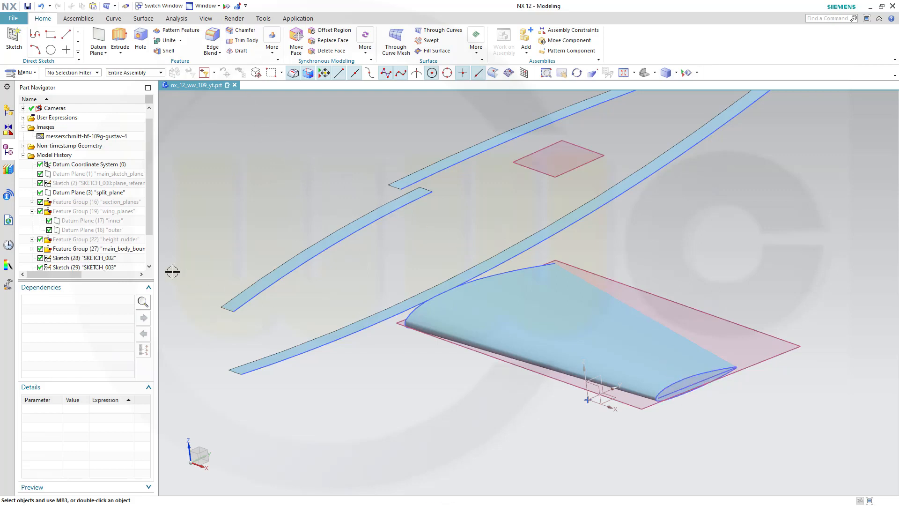
Hide the sketches SKETCH_002, SKETCH_003 and SKETCH_004
scroll(150, 254, "down", 1)
scroll(150, 254, "down", 1)
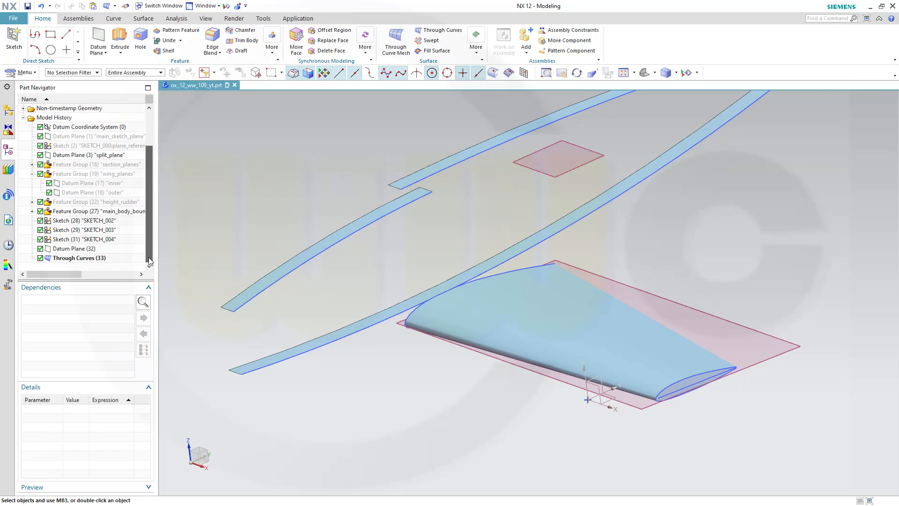
left_click(91, 224)
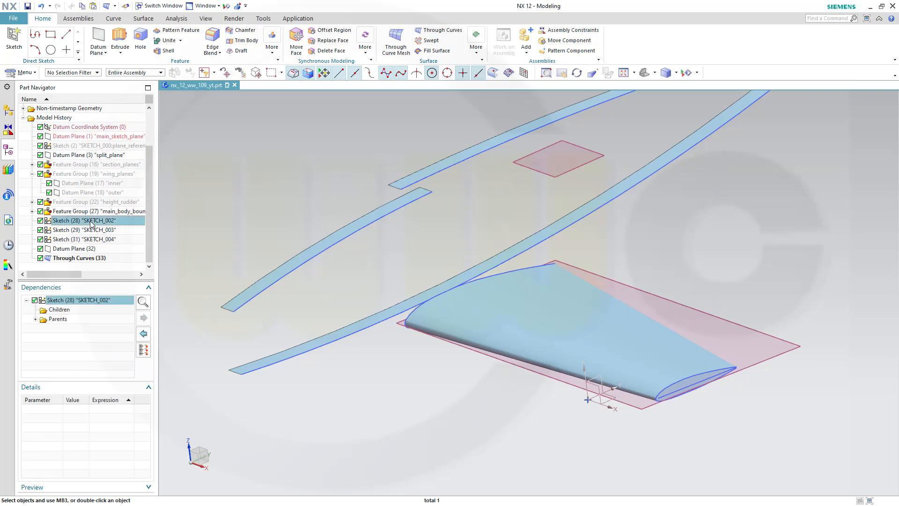
right_click(91, 224)
left_click(118, 203)
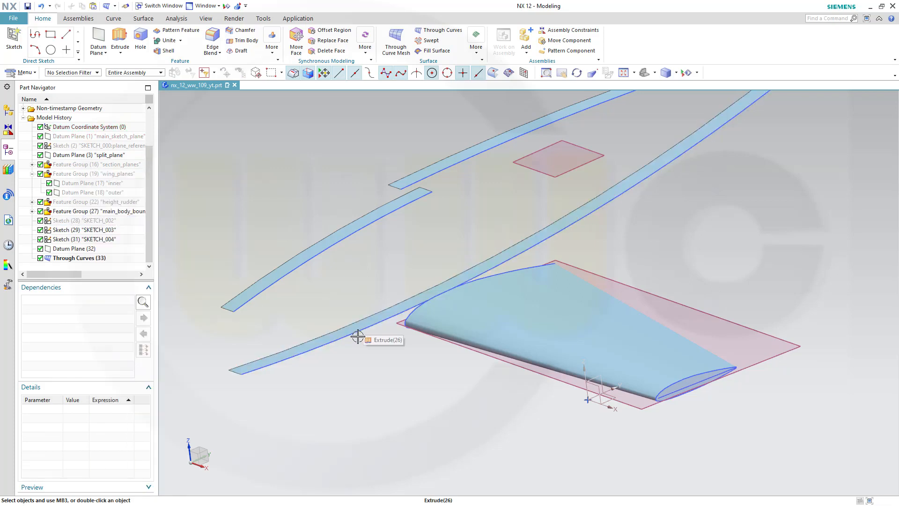
left_click(93, 230)
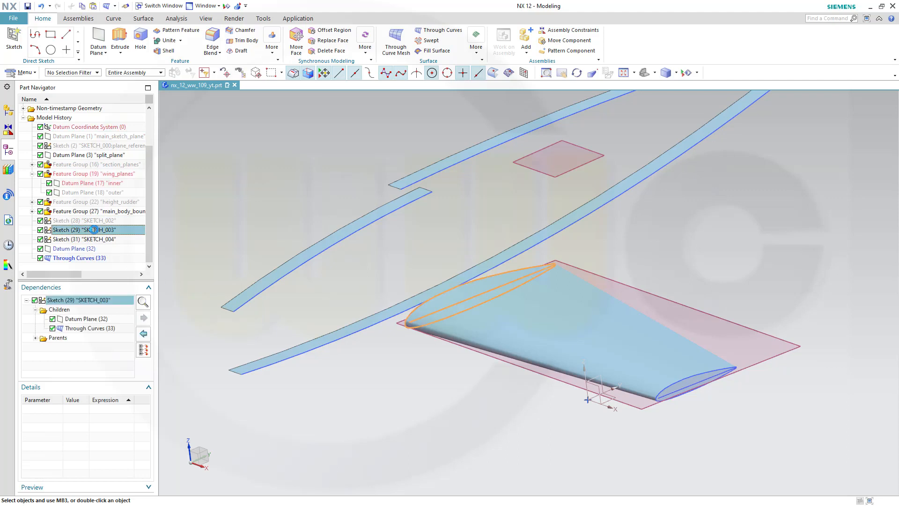
right_click(94, 231)
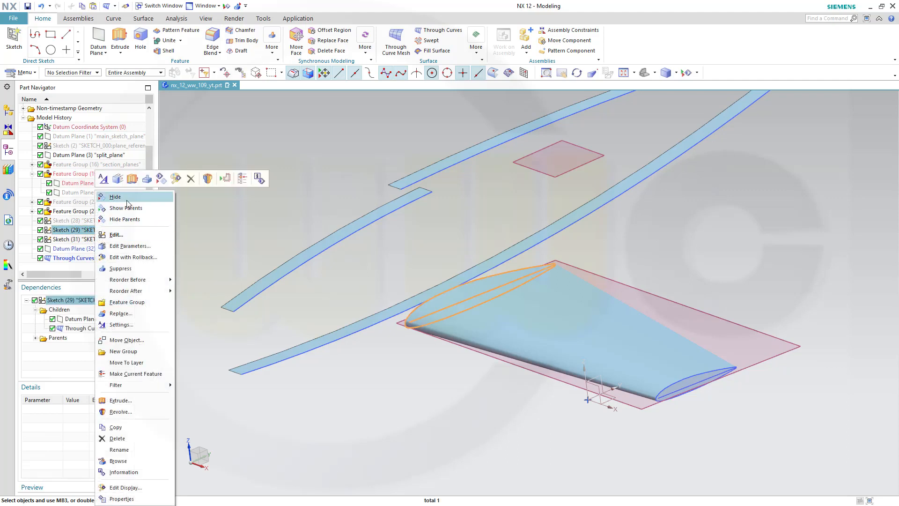
left_click(116, 197)
right_click(91, 241)
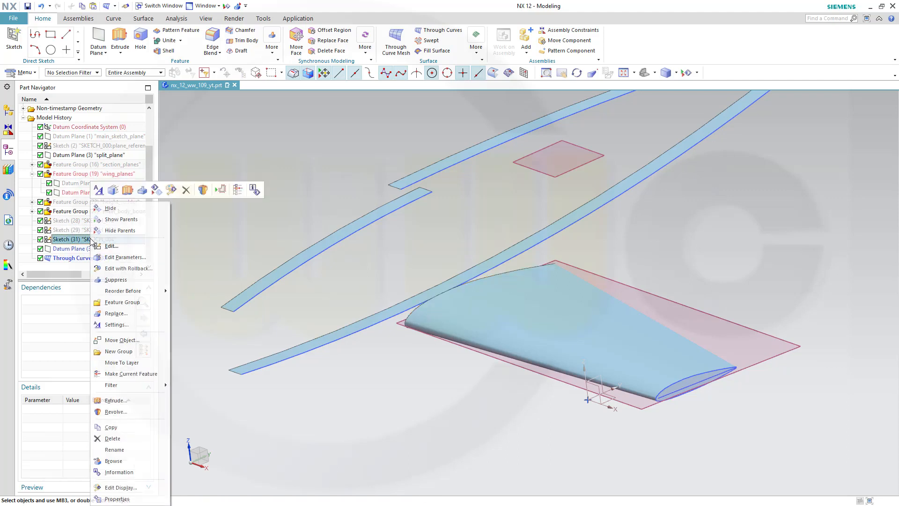
left_click(117, 209)
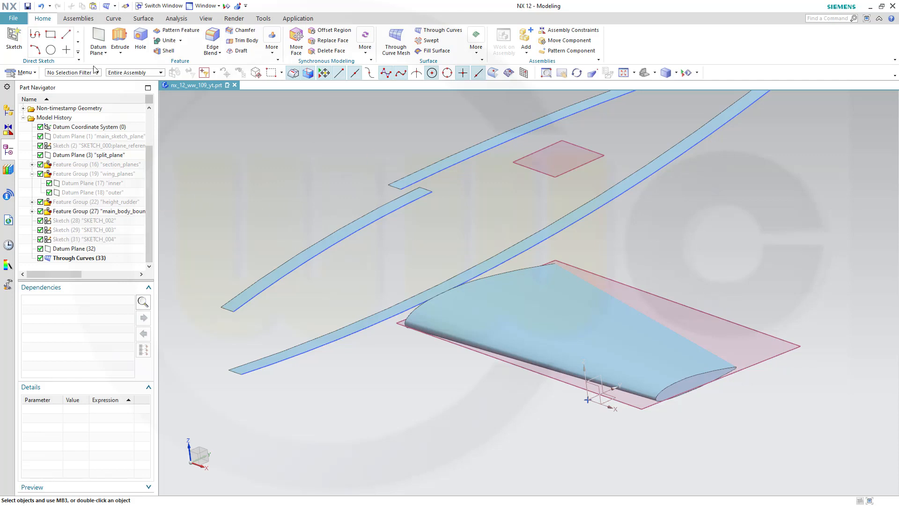
Create a new sketch on the datum plane that runs through the wing
left_click(14, 38)
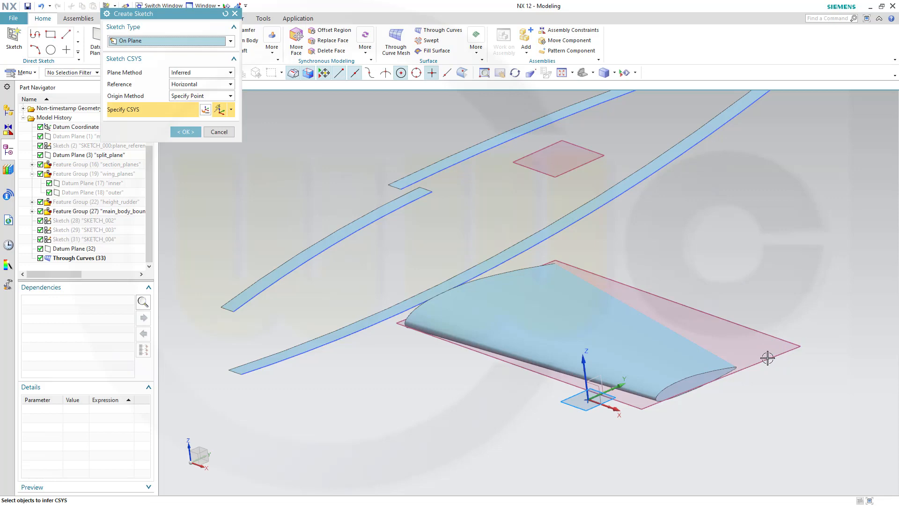
left_click(560, 297)
left_click(183, 132)
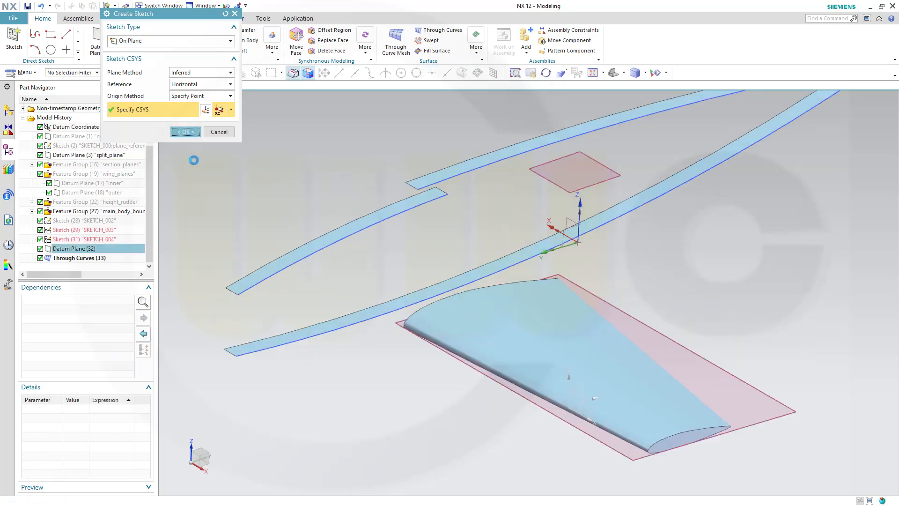
Create an associative intersection curve between the wing face and the sketch plane along the first solution edge
scroll(367, 280, "down", 4)
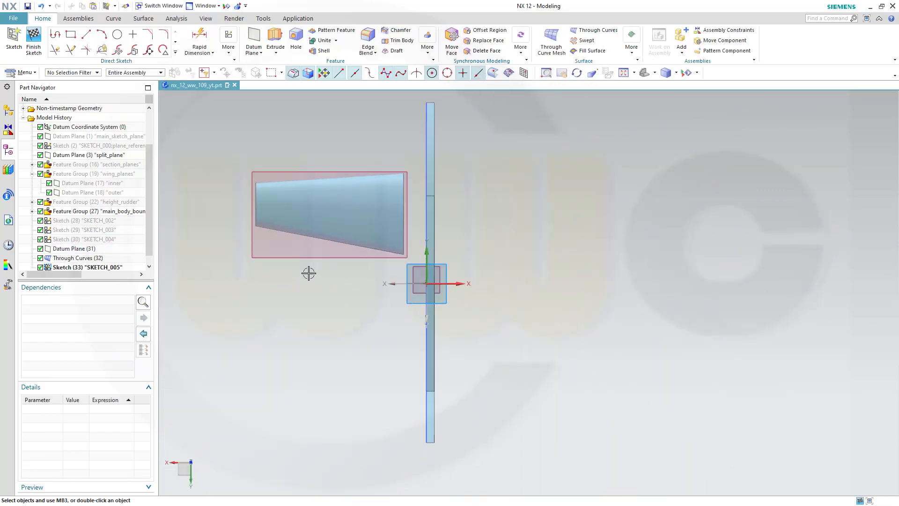
middle_click_drag(289, 270, 333, 277)
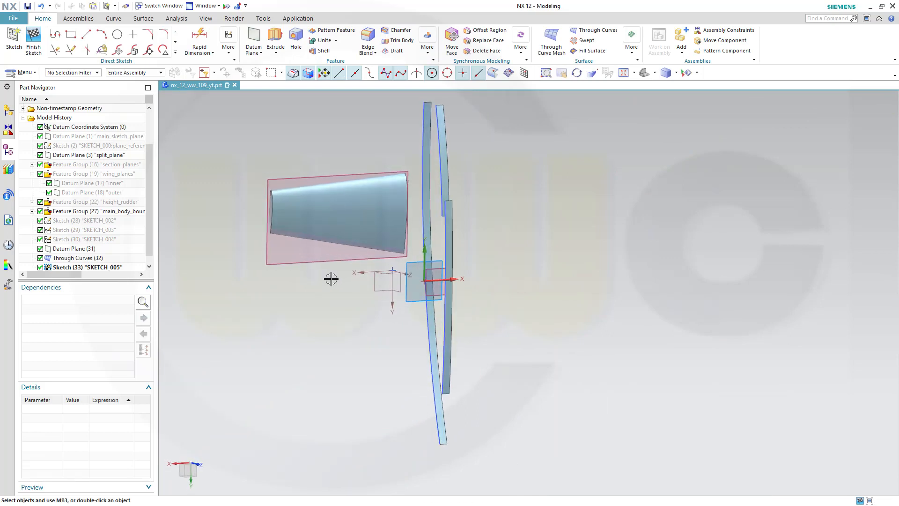
scroll(265, 247, "up", 2)
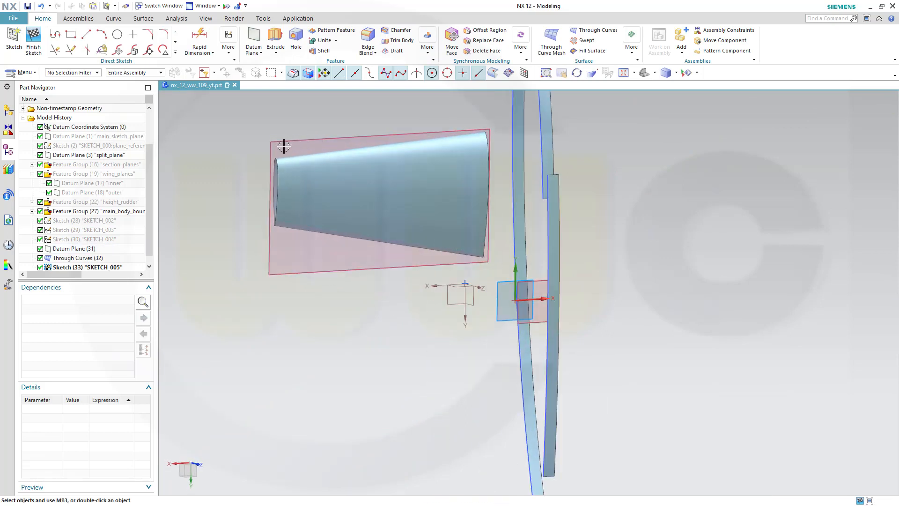
left_click(175, 54)
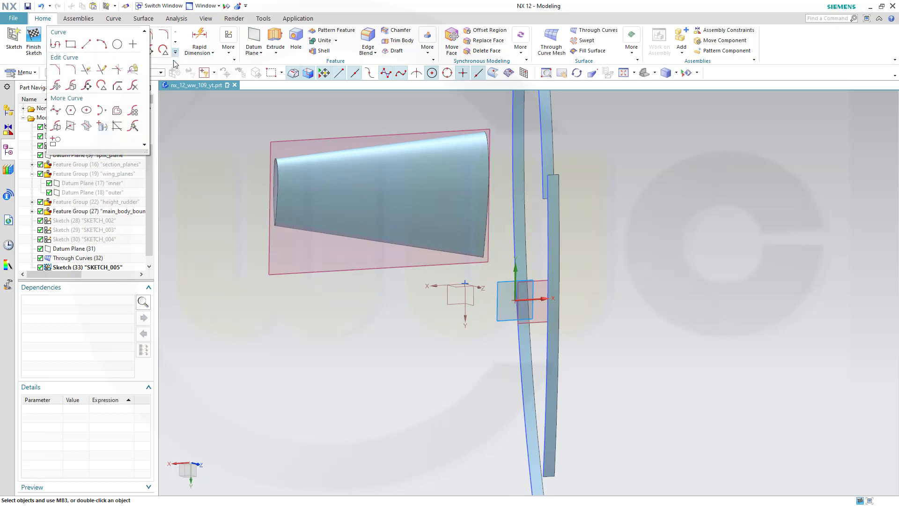
left_click(91, 129)
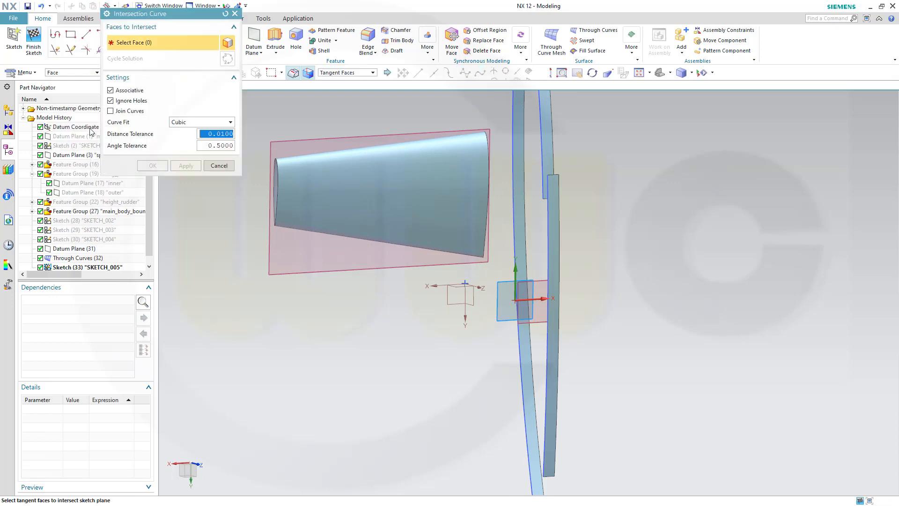
left_click(309, 191)
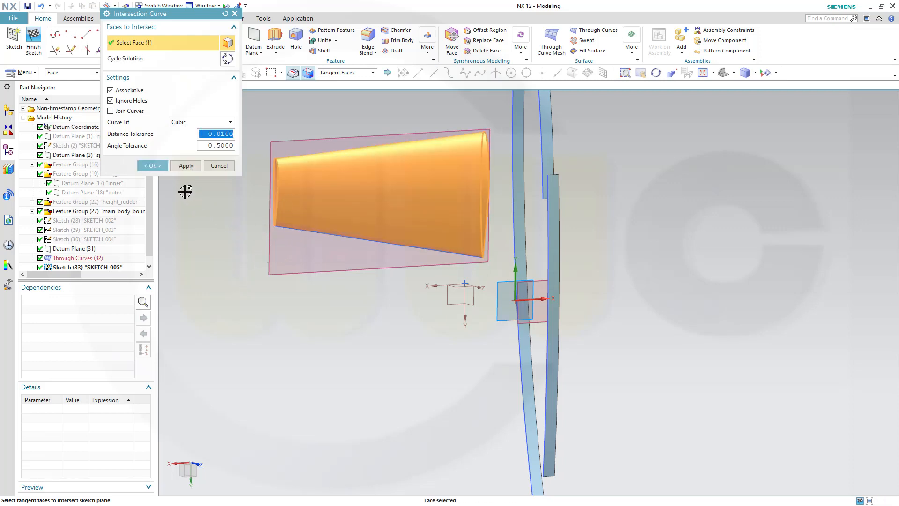
left_click(187, 167)
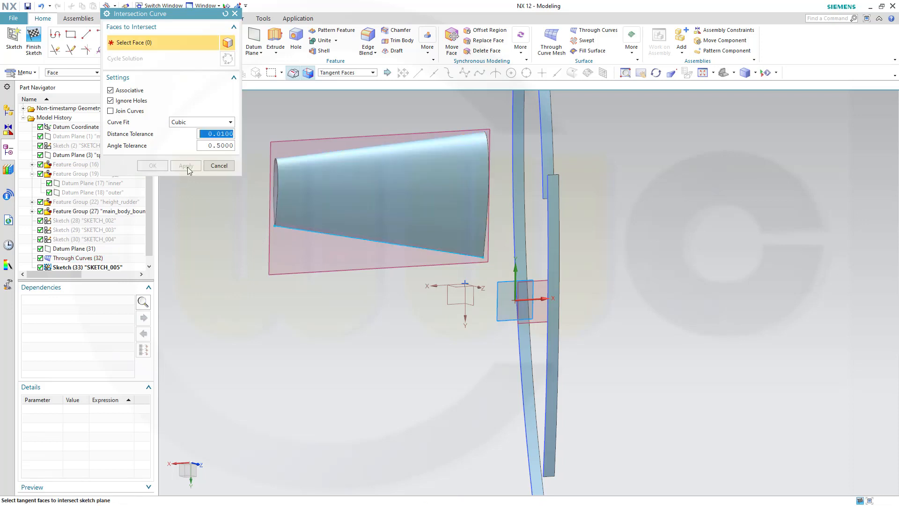
Create a second associative intersection curve between the wing face and the sketch plane along the other solution edge
left_click(309, 189)
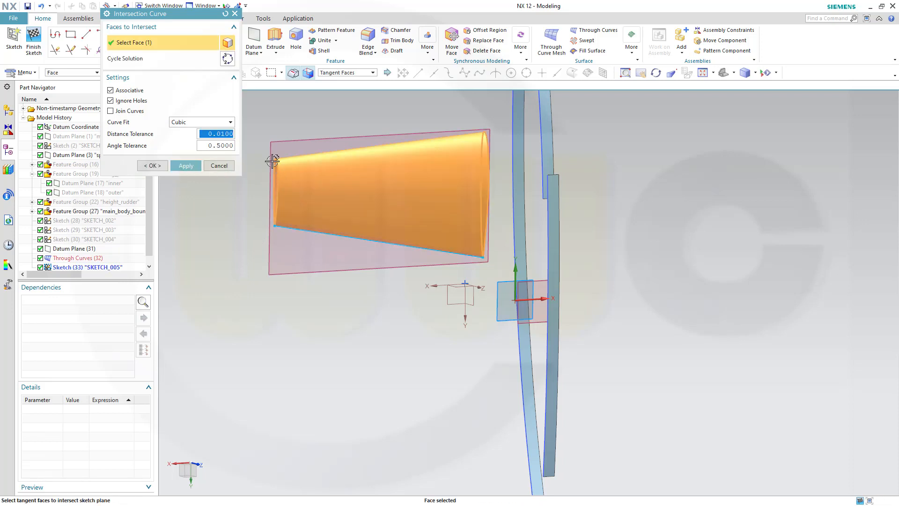
left_click(228, 59)
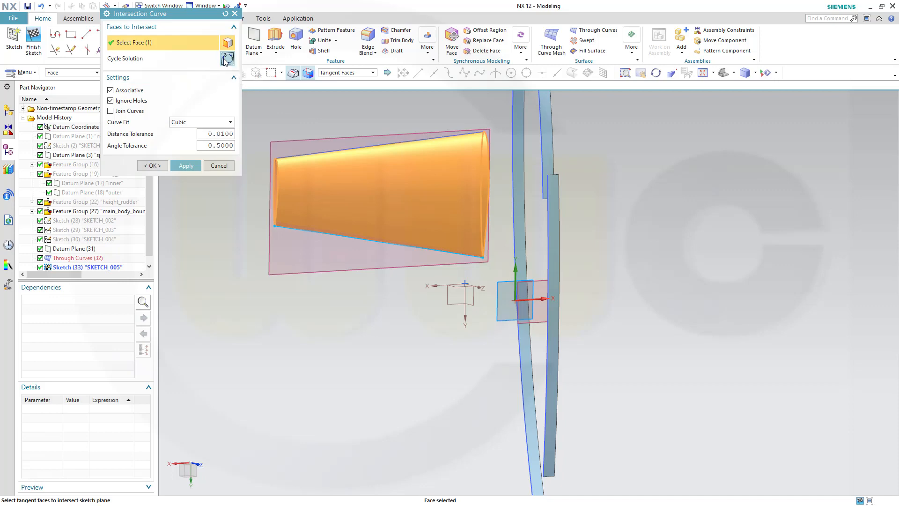
left_click(152, 165)
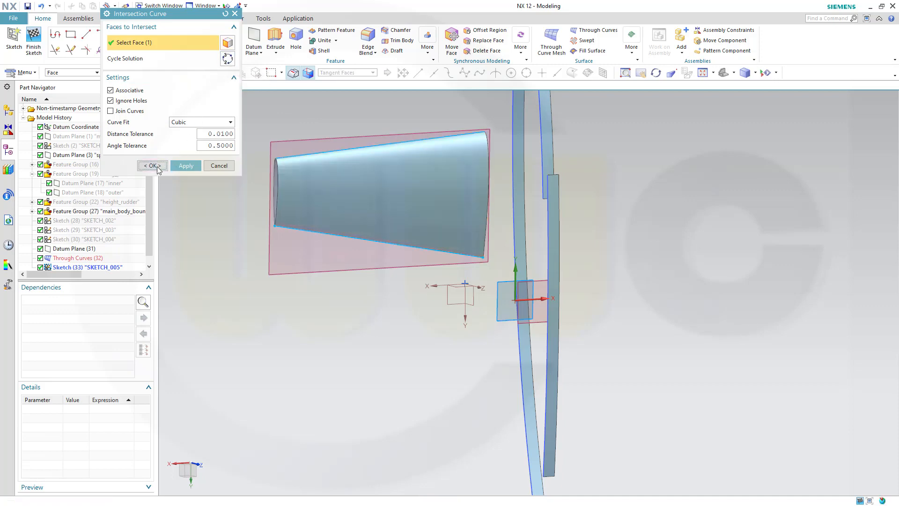
Convert both wing-edge intersection curves in the sketch to reference curves
middle_click_drag(394, 343, 362, 318)
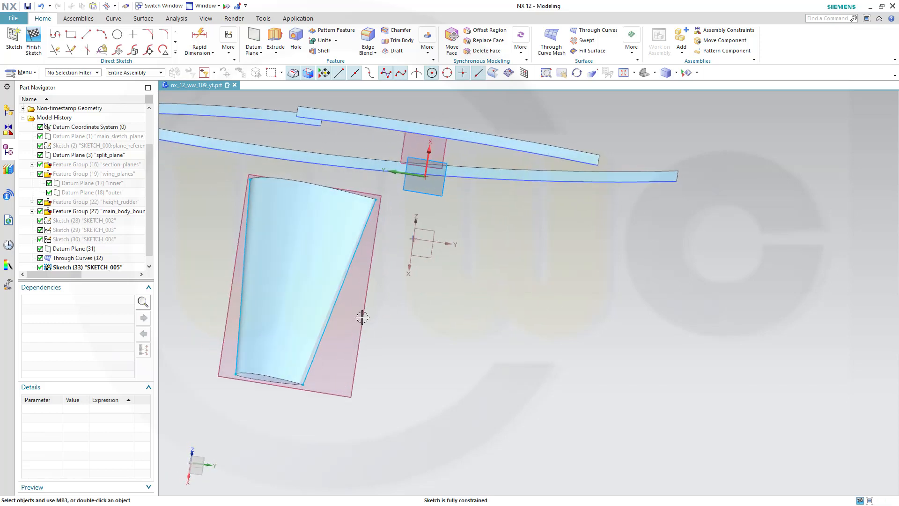
left_click(327, 330)
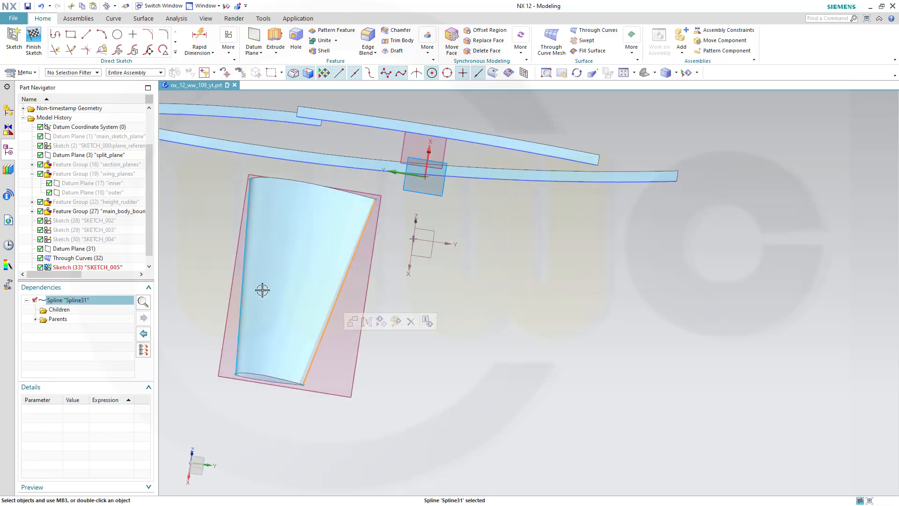
left_click(333, 315)
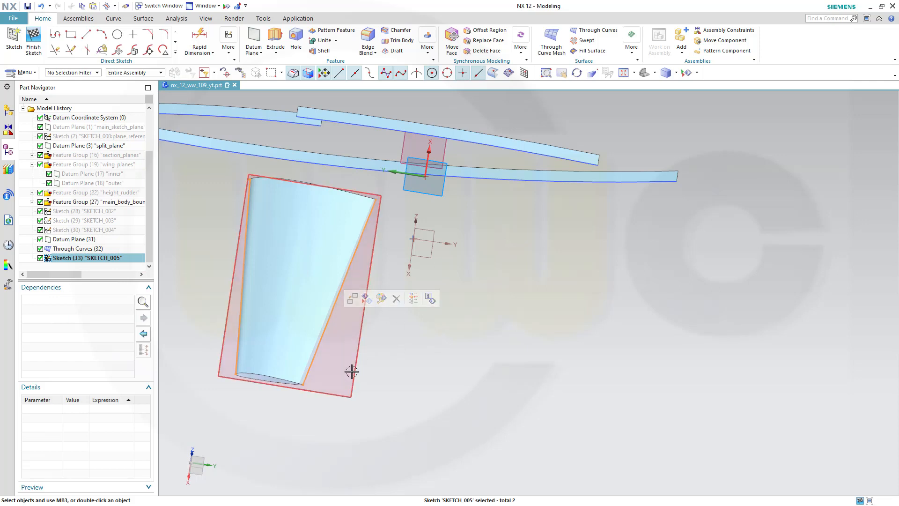
key("Escape")
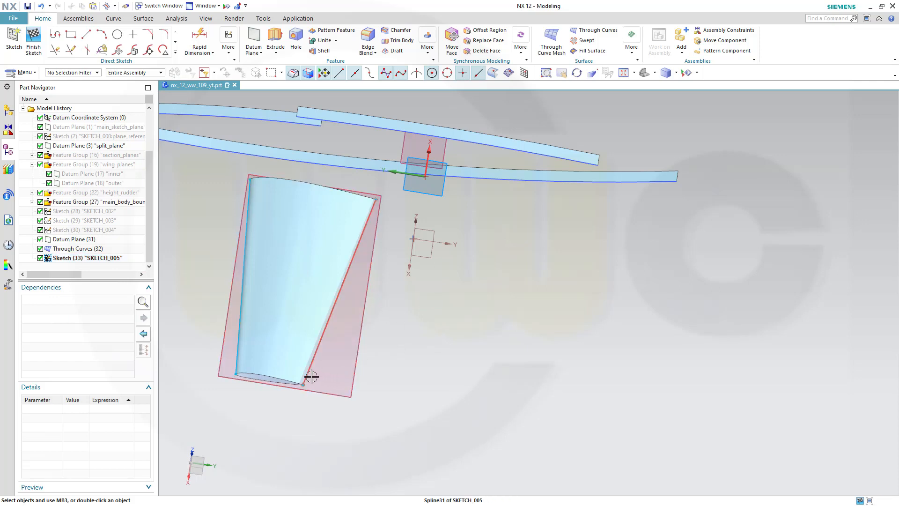
left_click(311, 376)
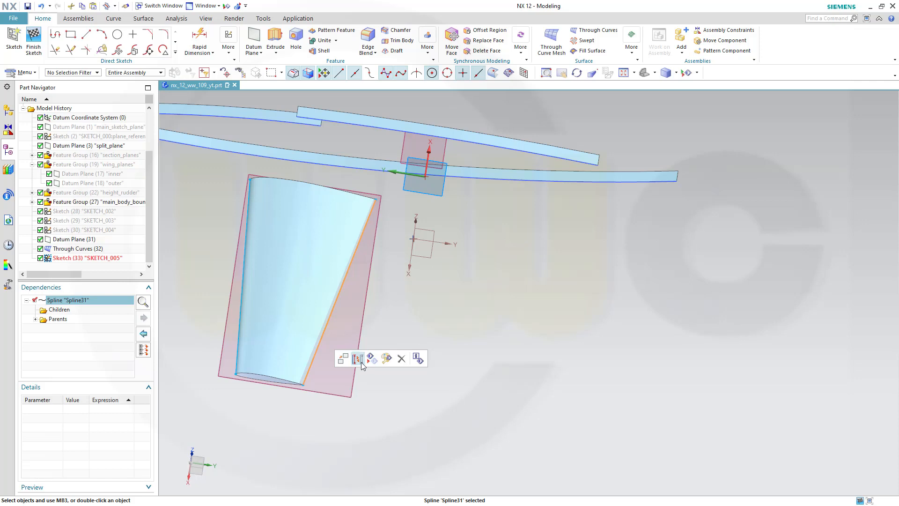
left_click(369, 360)
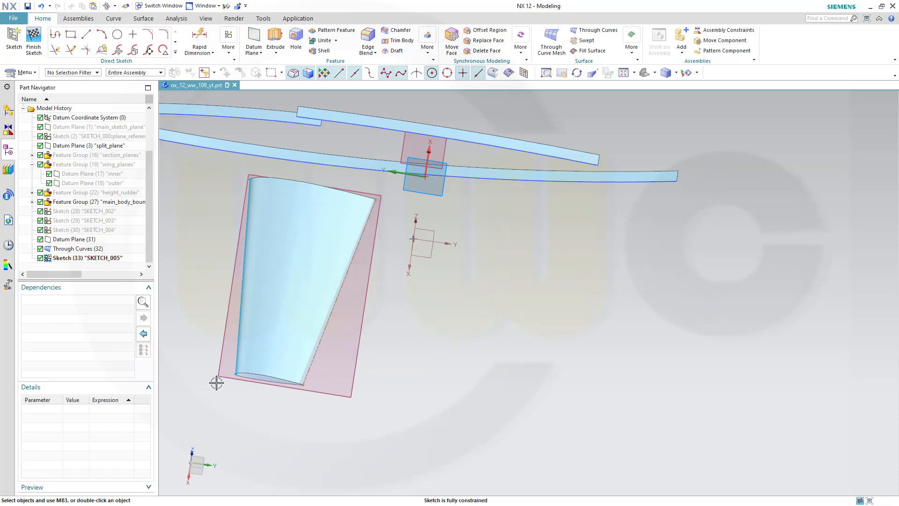
left_click(232, 363)
left_click(265, 348)
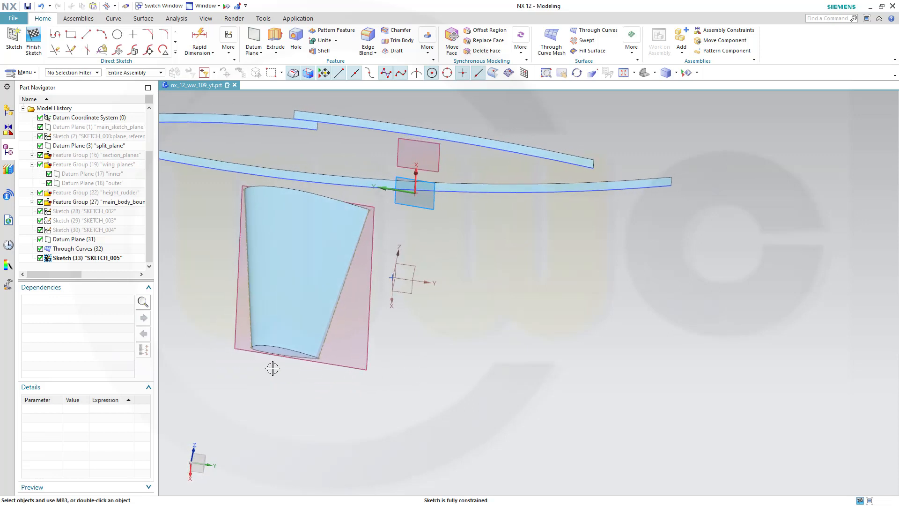
Hide the wing's Through Curves sheet body so that only the reference curves remain on the sketch plane
scroll(265, 374, "down", 3)
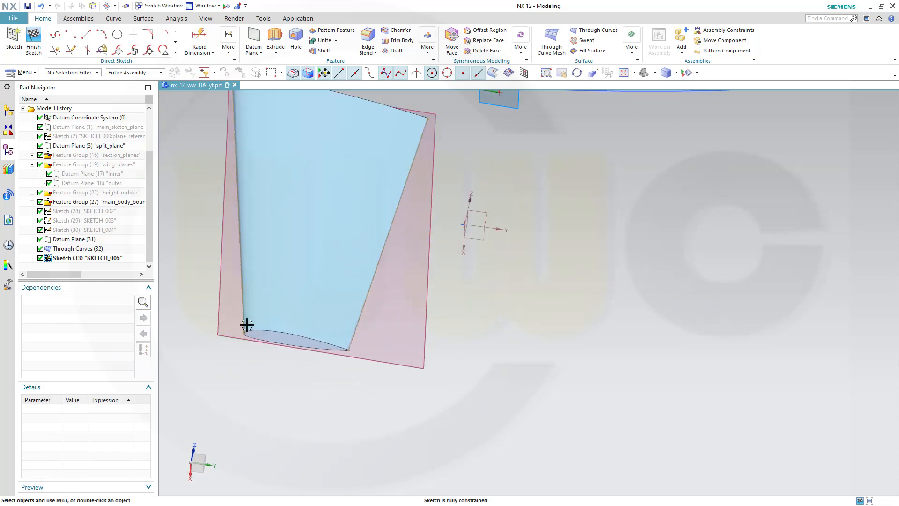
left_click(248, 307)
right_click(302, 217)
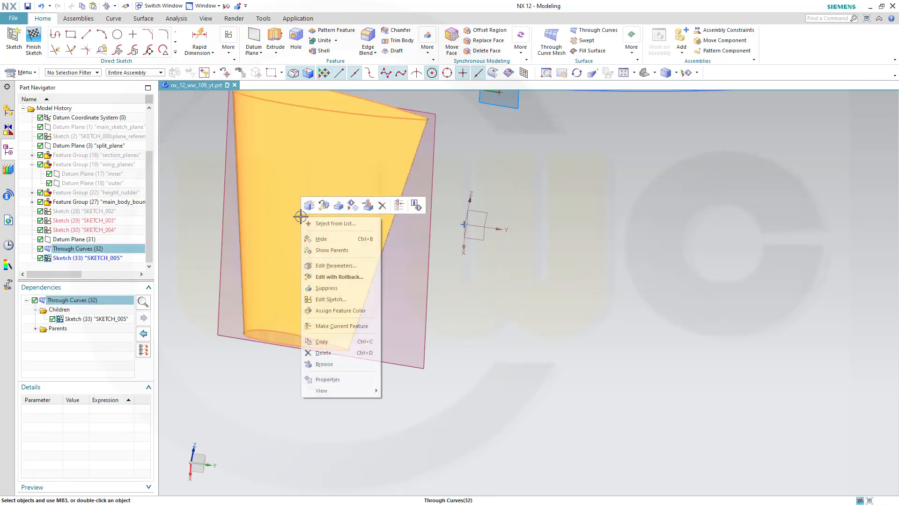
left_click(323, 239)
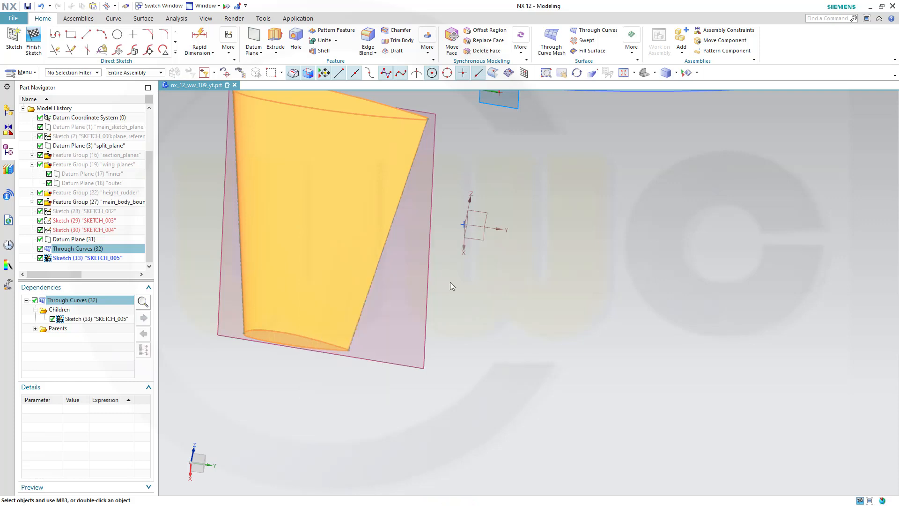
middle_click_drag(388, 368, 346, 383)
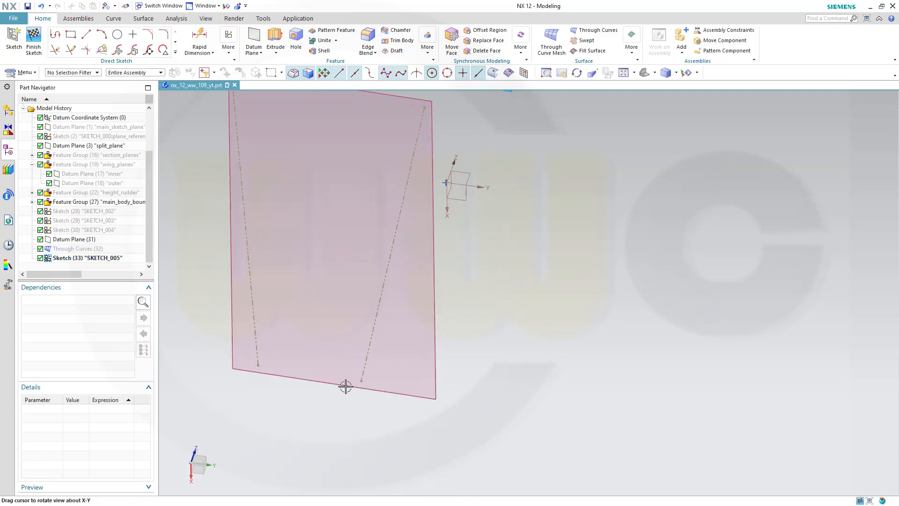
Start a degree 2 through-points Studio Spline at the leading-edge reference curve's outer end, with inferred G1 continuity
left_click(177, 53)
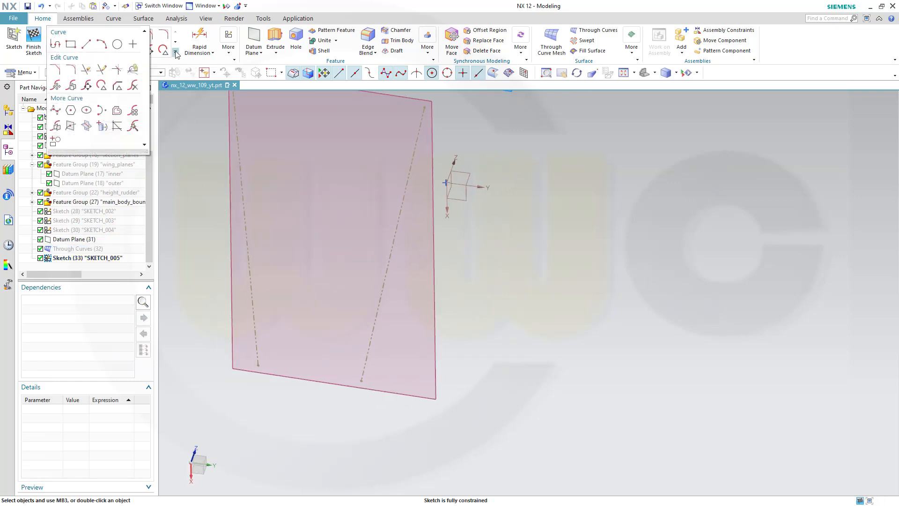
left_click(56, 110)
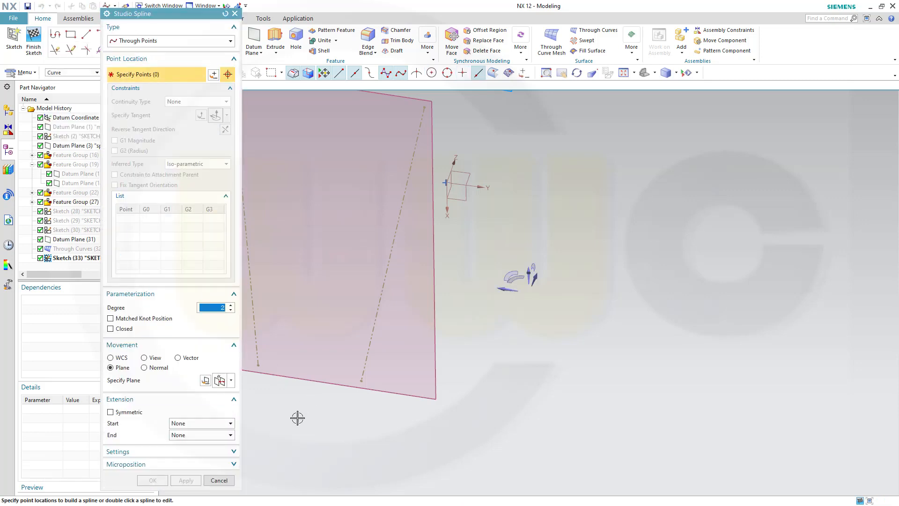
middle_click_drag(297, 418, 451, 423, "shift")
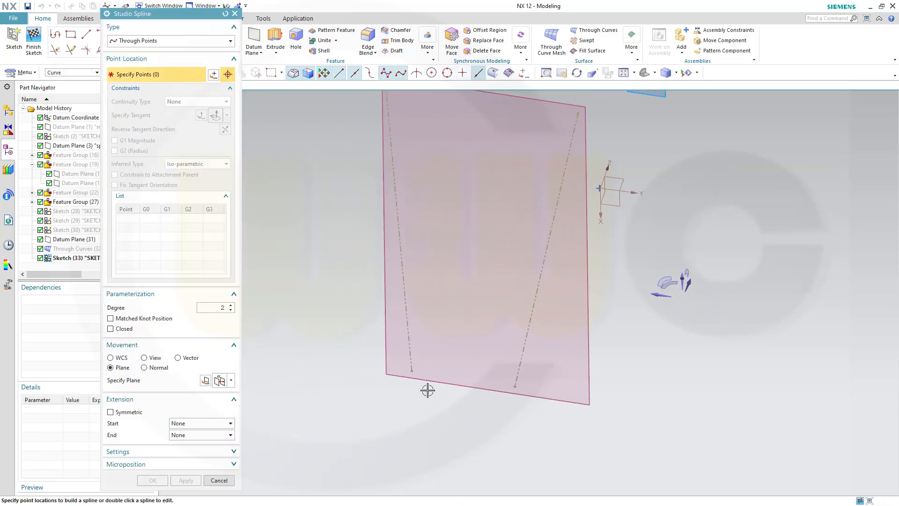
left_click(411, 369)
left_click(431, 379)
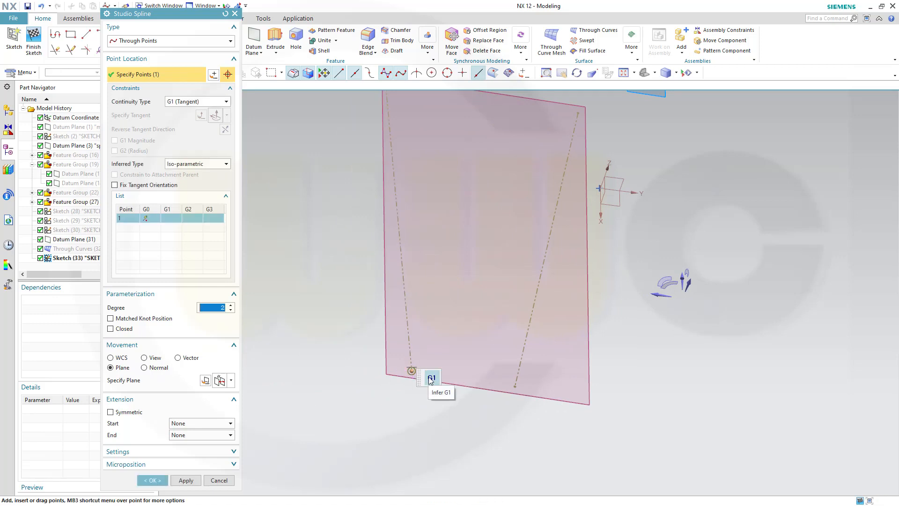
Add four spline points in a rounded arc beyond the wing's outer end, leading around to the trailing-edge reference curve
left_click(420, 408)
left_click(448, 438)
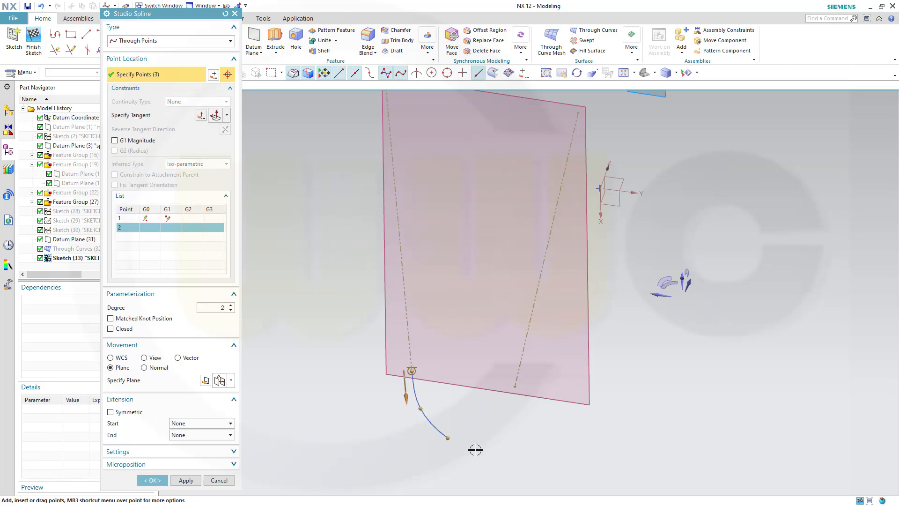
left_click(491, 441)
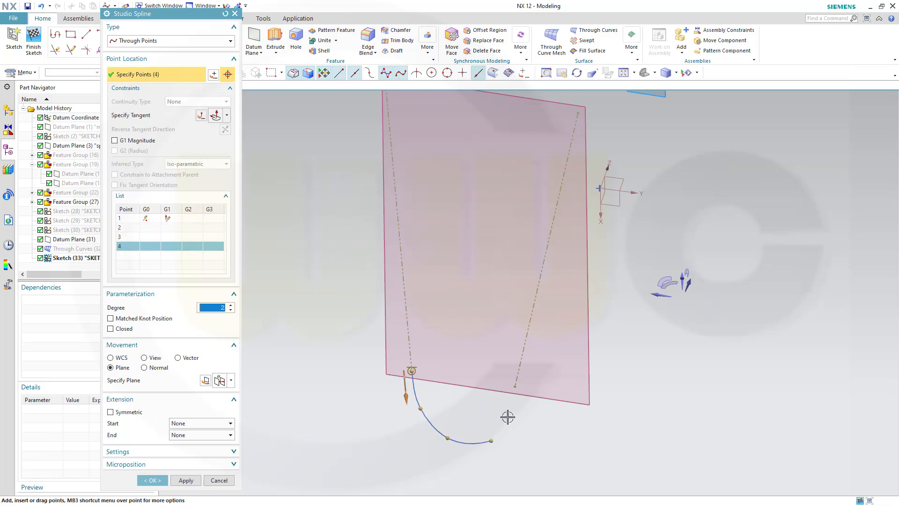
left_click(508, 415)
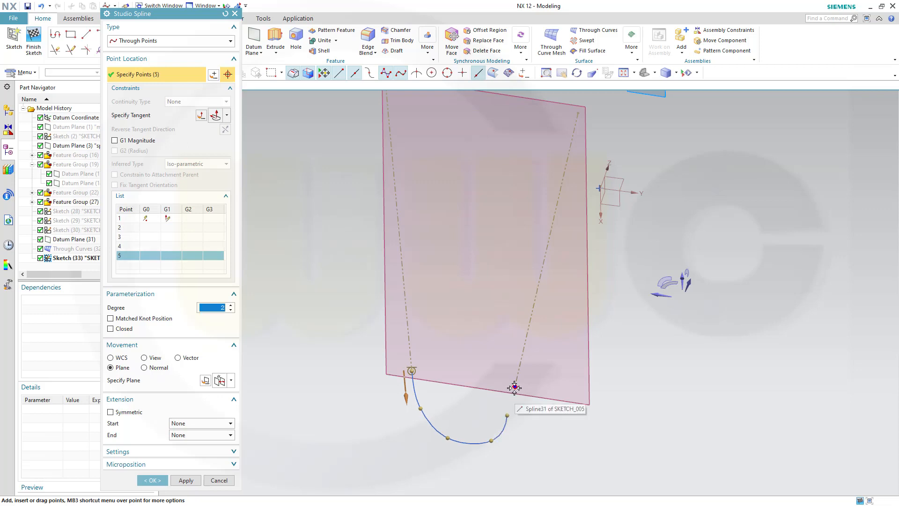
Try to end the spline on the trailing-edge reference curve with inferred G1 continuity, and delete that sixth point
left_click(513, 387)
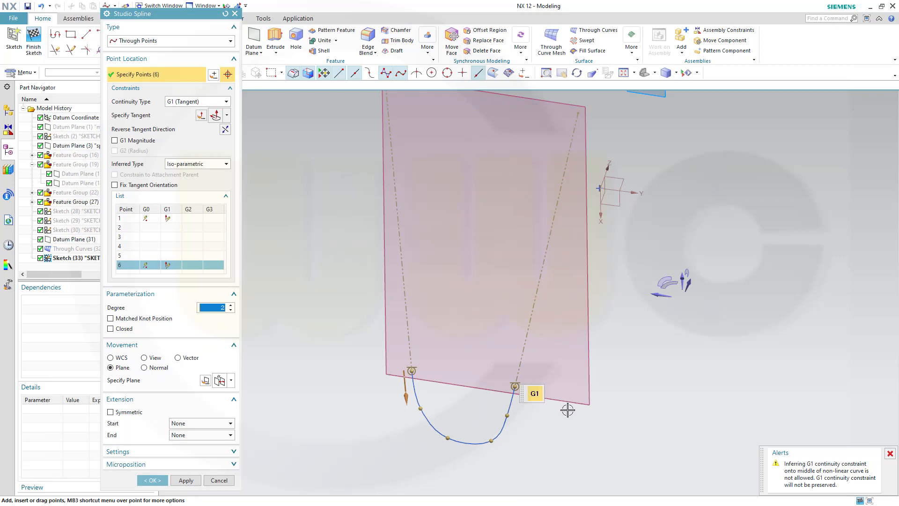
scroll(534, 429, "up", 2)
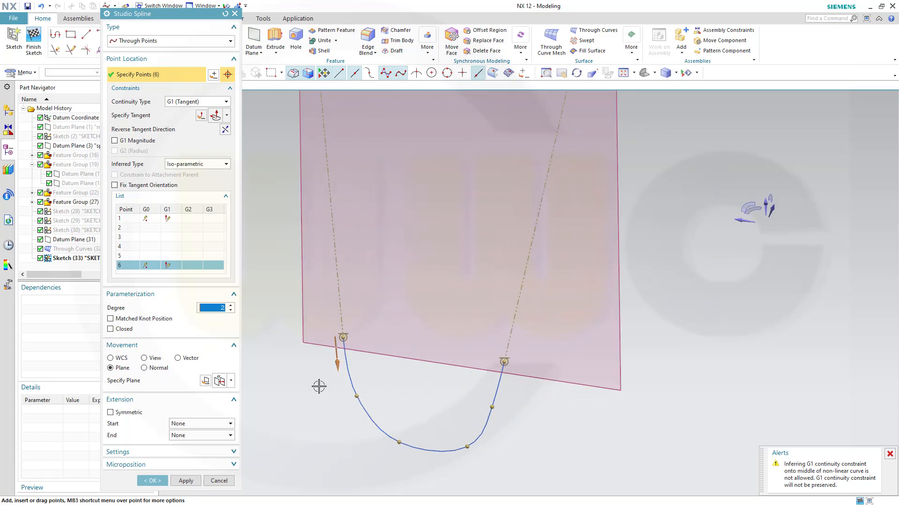
scroll(486, 377, "up", 4)
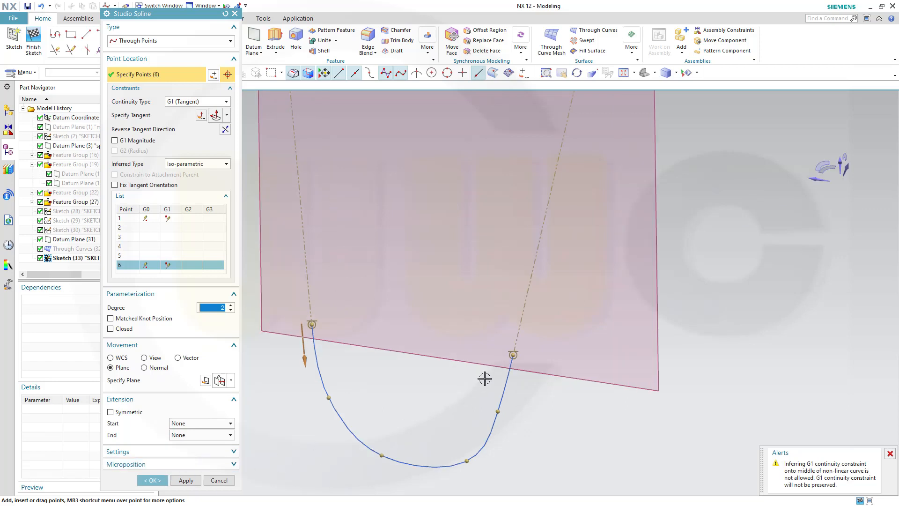
middle_click_drag(519, 365, 532, 322)
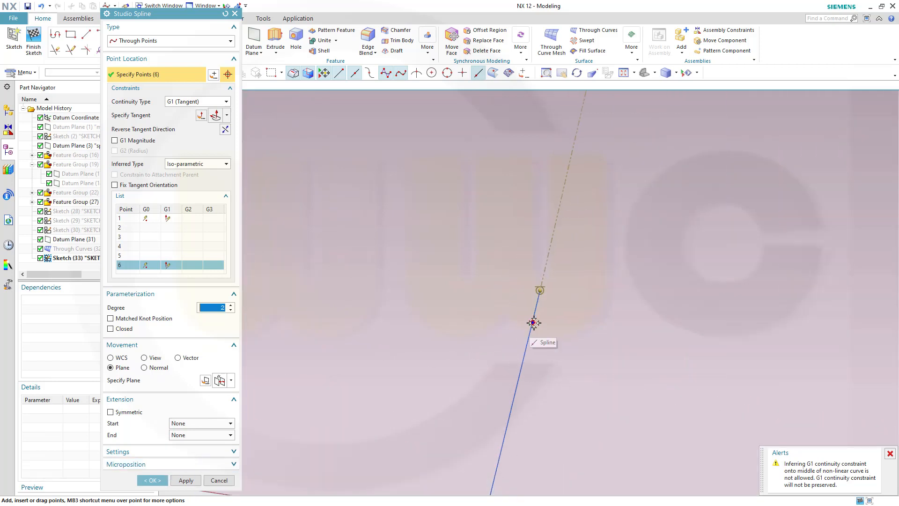
scroll(507, 340, "down", 10)
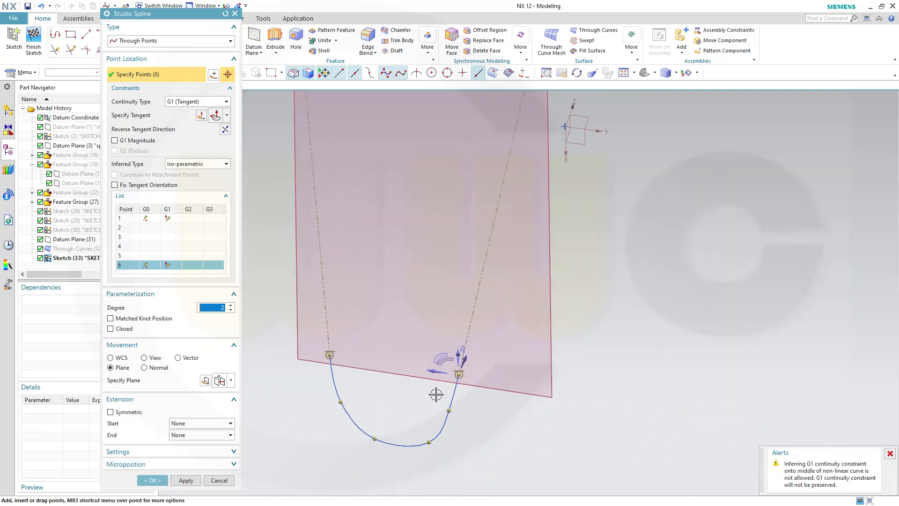
left_click(146, 266)
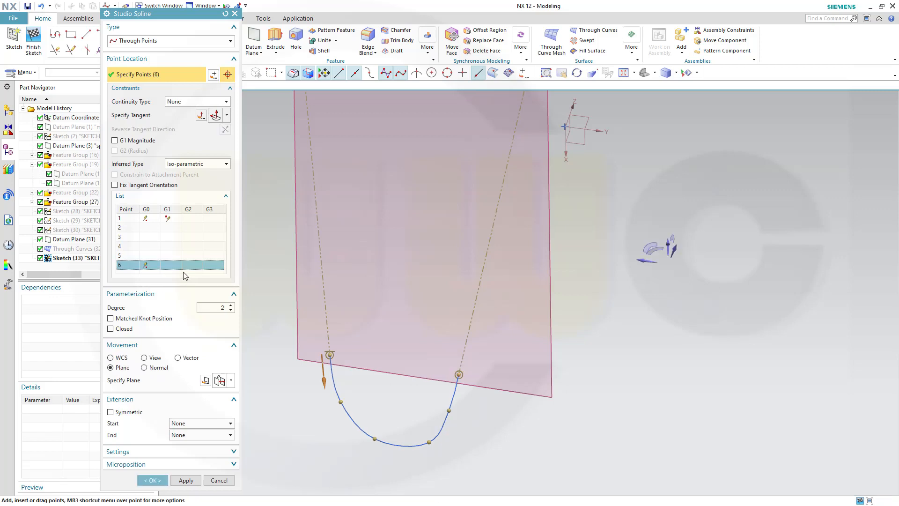
key("Delete")
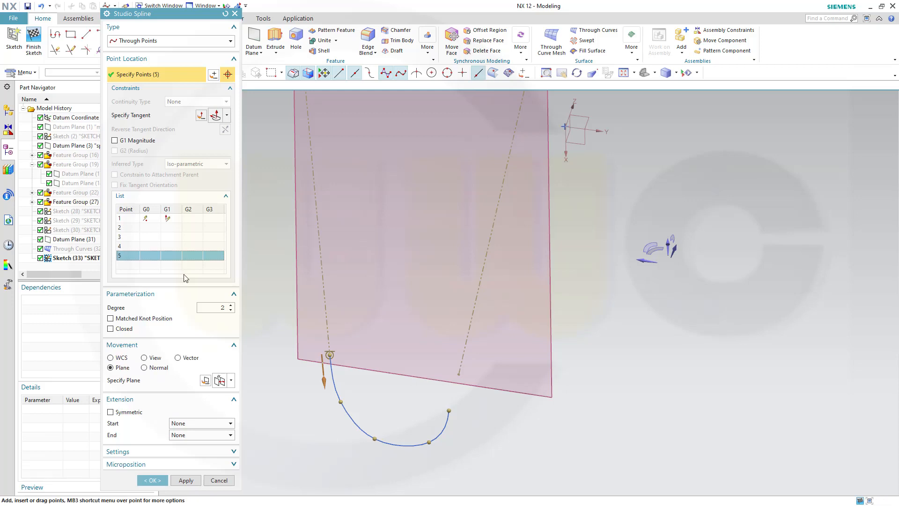
Place the spline's sixth point exactly on the outer end point of the trailing-edge reference curve
scroll(407, 396, "up", 2)
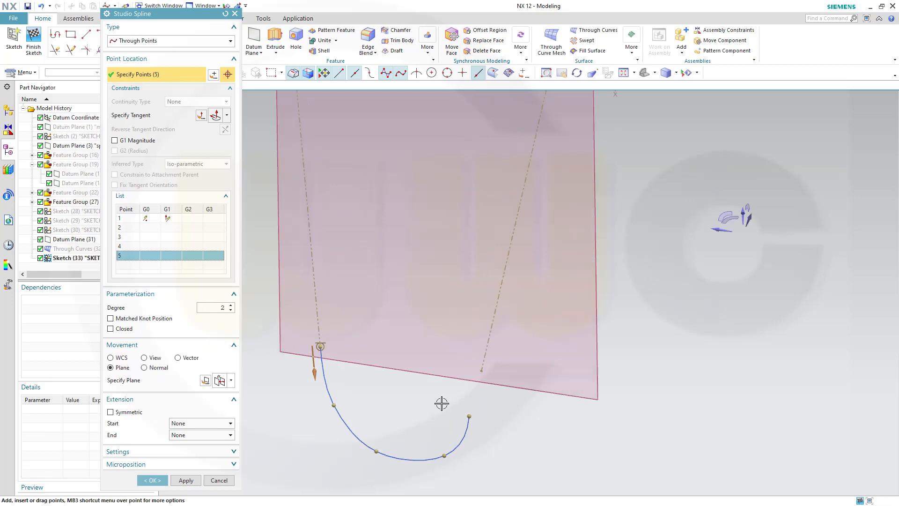
left_click(490, 360)
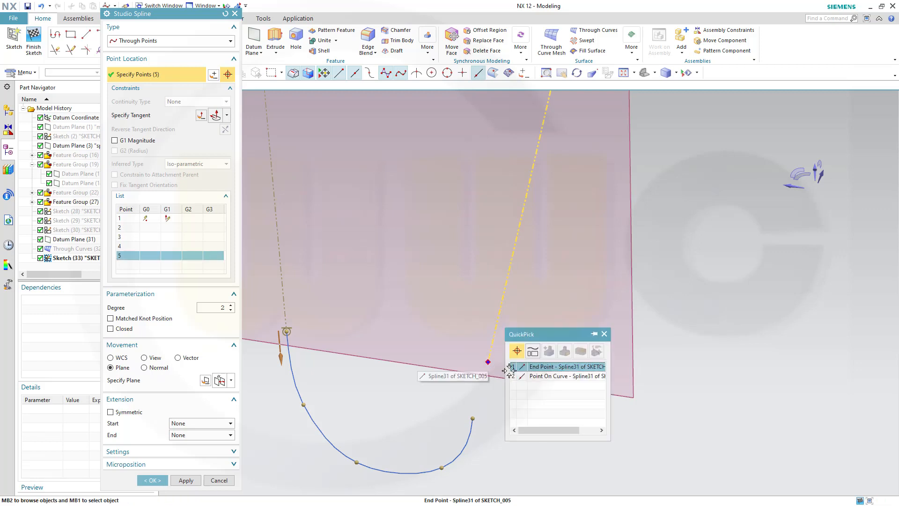
left_click(536, 371)
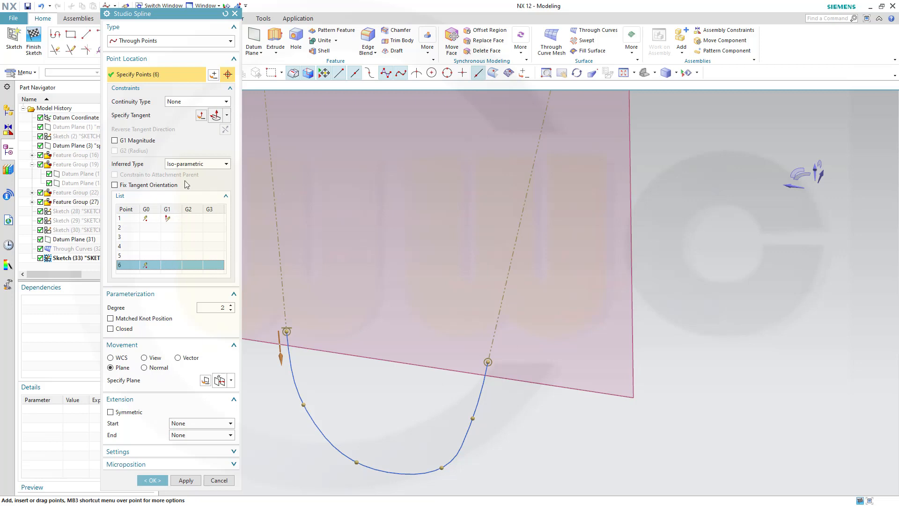
Set the sixth point's continuity to G1 (Tangent) and define its tangent along the trailing-edge reference curve
left_click(226, 102)
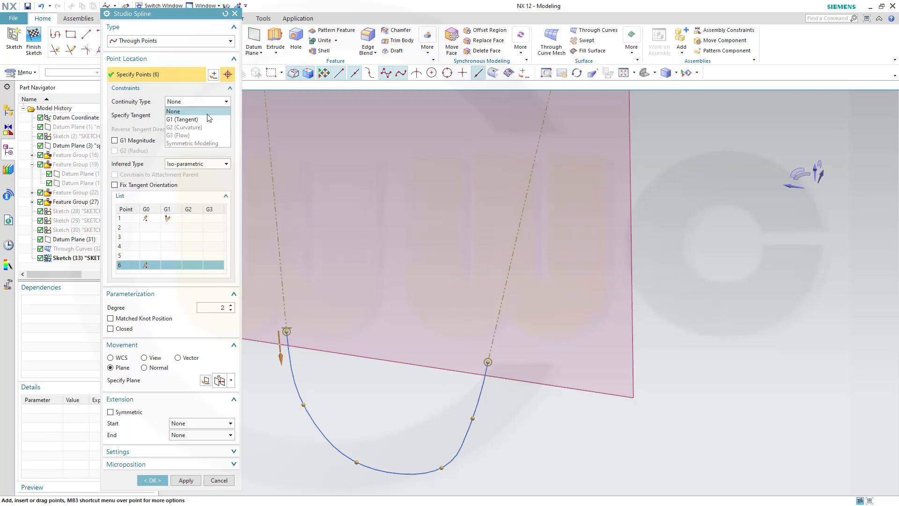
left_click(194, 117)
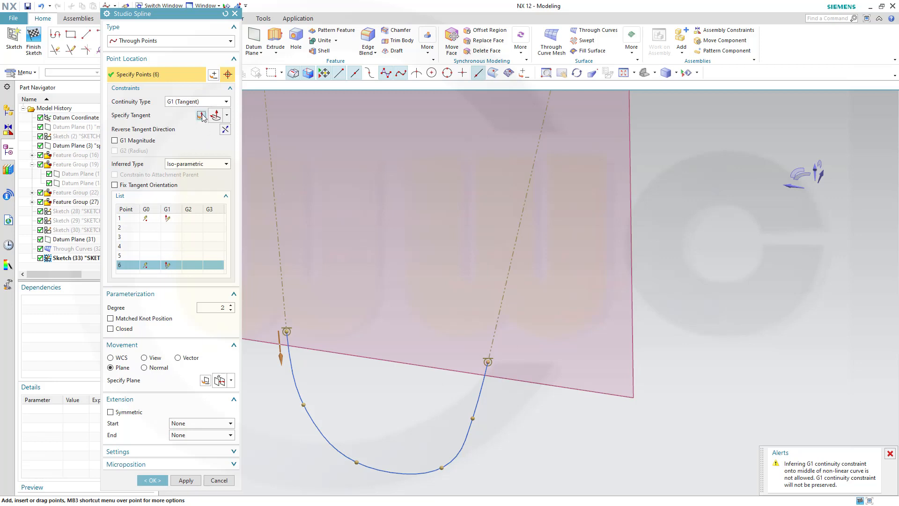
left_click(201, 115)
left_click(491, 351)
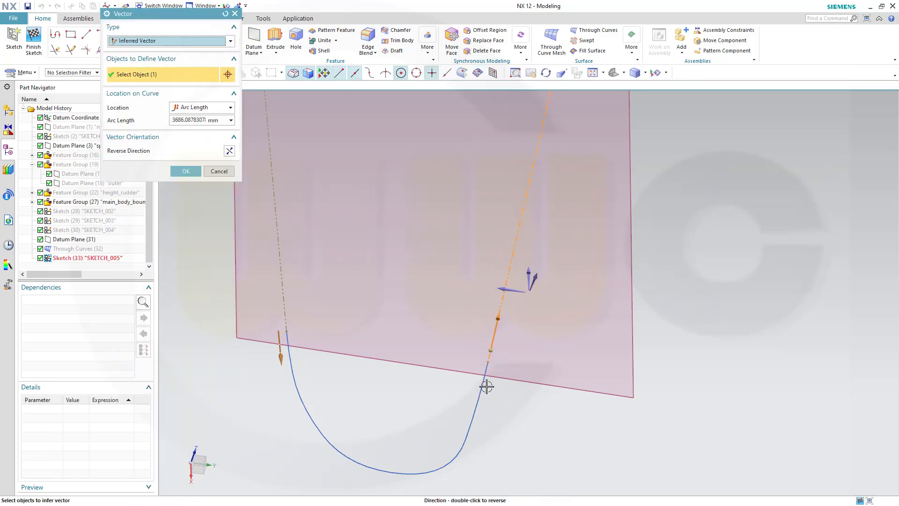
left_click(186, 171)
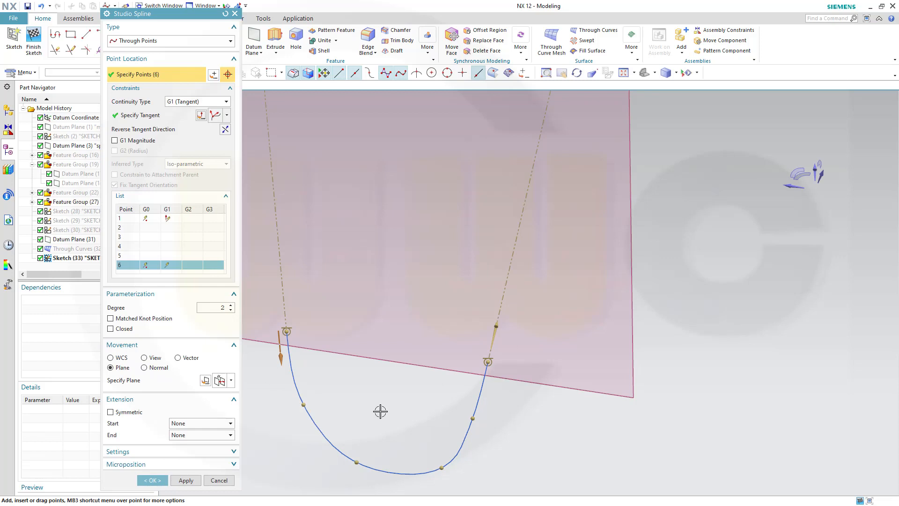
Restrict the spline points' movement to a plane at distance 0 mm from the wing's datum plane
scroll(388, 414, "down", 5)
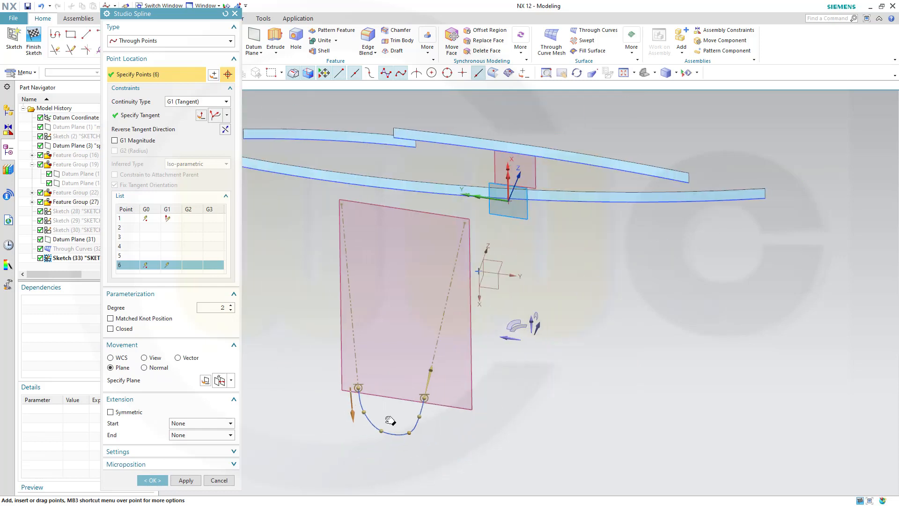
middle_click_drag(420, 414, 379, 361)
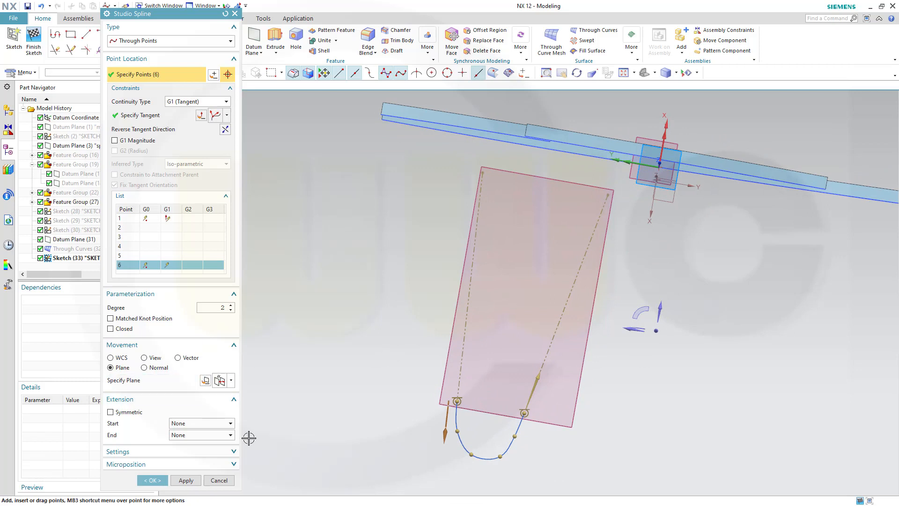
left_click(207, 382)
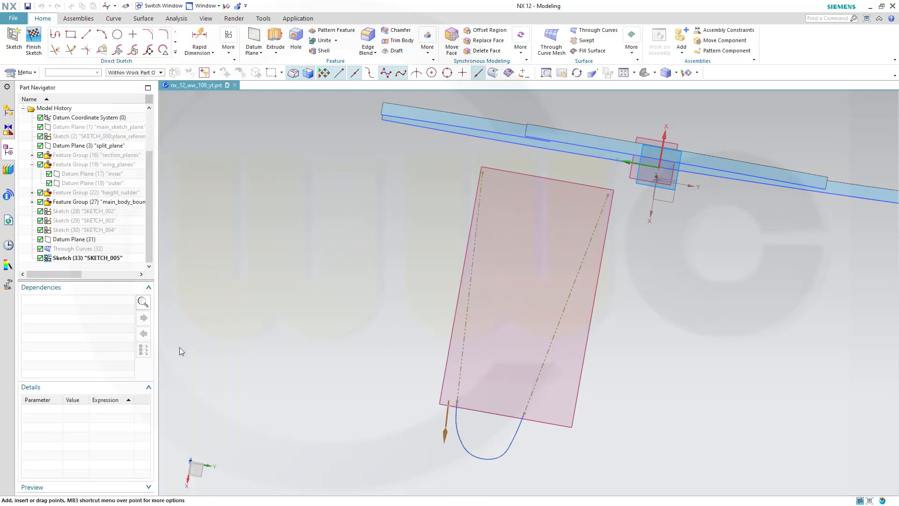
left_click(546, 417)
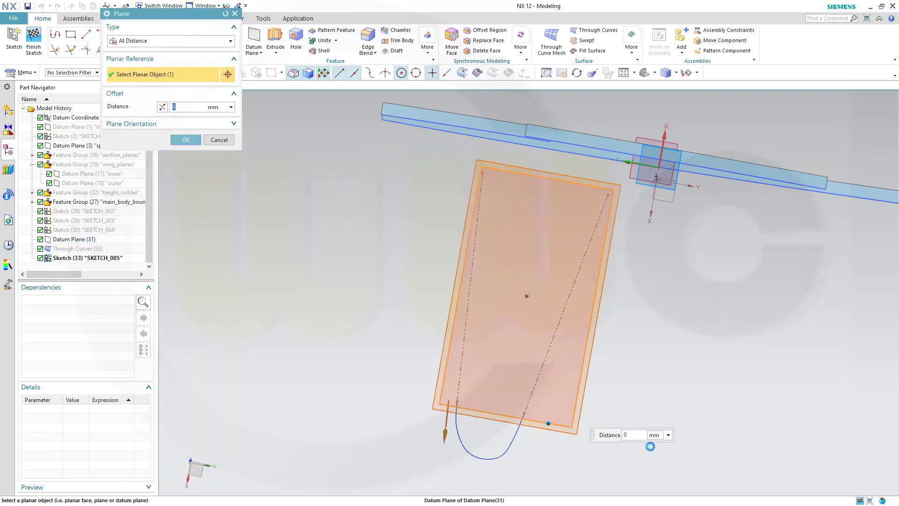
left_click(186, 143)
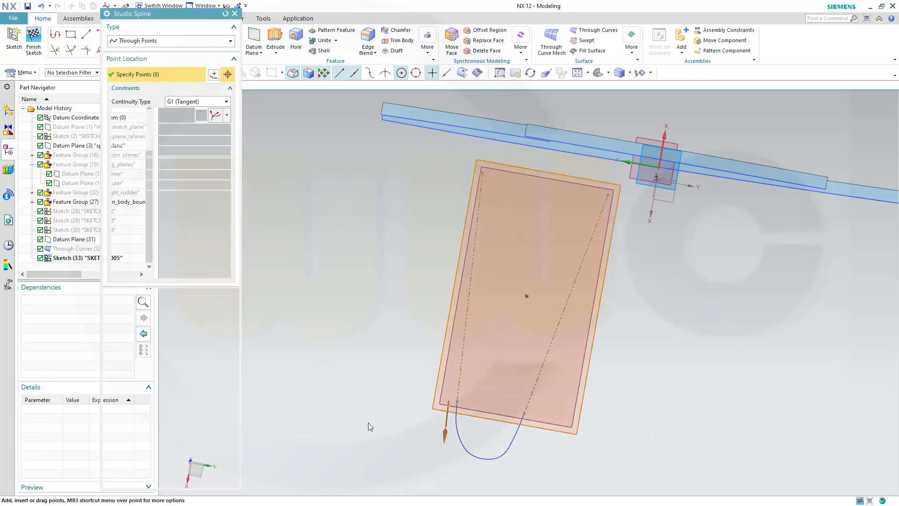
Move the spline's four intermediate points freehand to give the wing tip a smoother, slightly shorter rounded arc
scroll(509, 488, "up", 2)
scroll(509, 488, "up", 2)
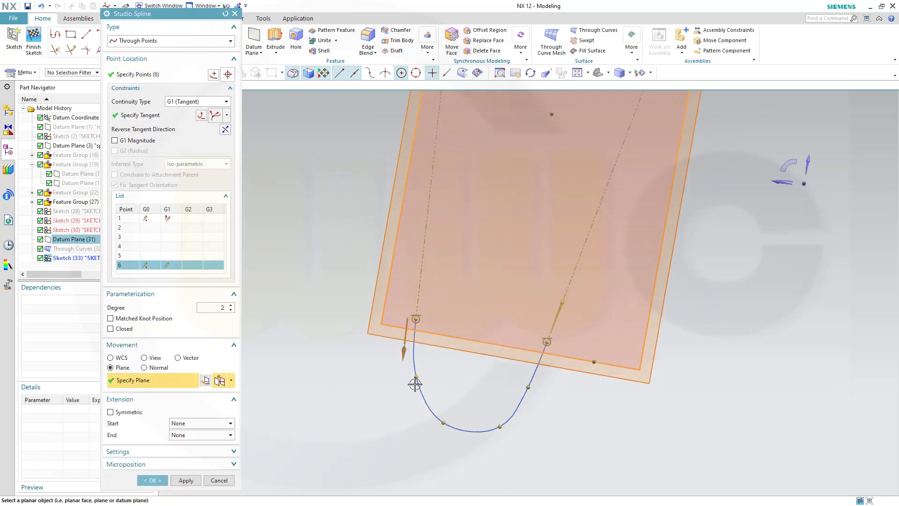
left_click_drag(412, 380, 416, 378)
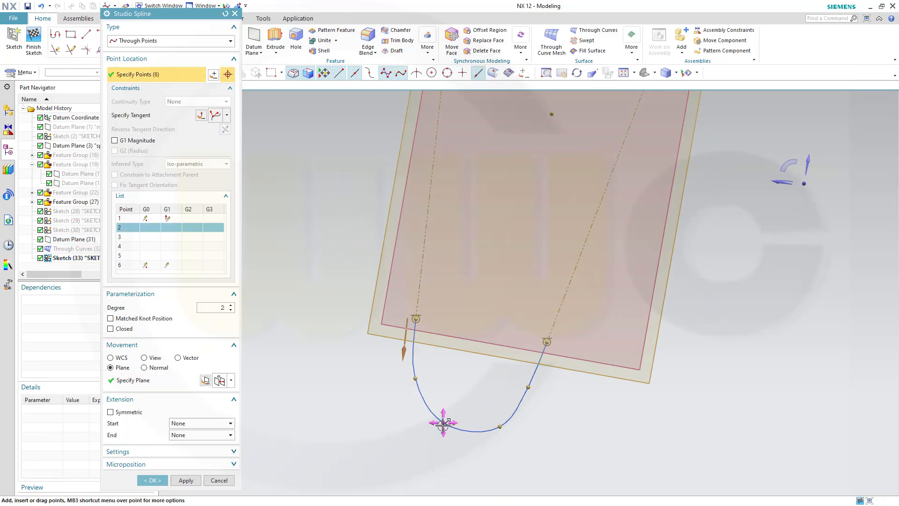
left_click_drag(443, 423, 443, 420)
left_click_drag(498, 426, 495, 415)
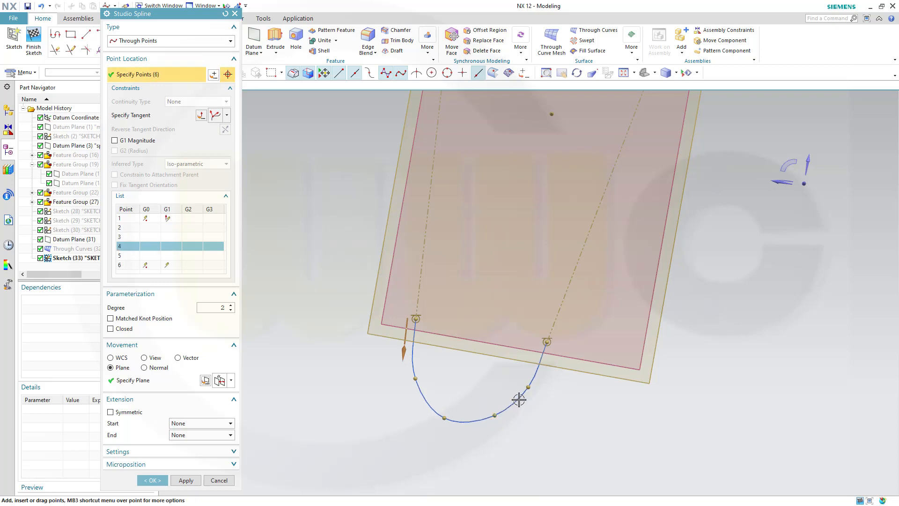
left_click_drag(528, 387, 436, 413)
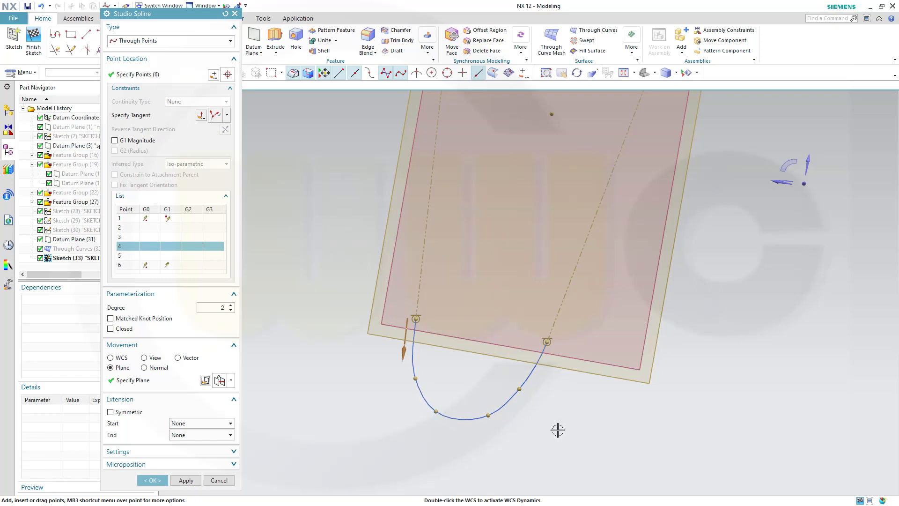
Check the wing-tip spline in the sketch-oriented view, accept it and finish the sketch
middle_click_drag(568, 436, 544, 433)
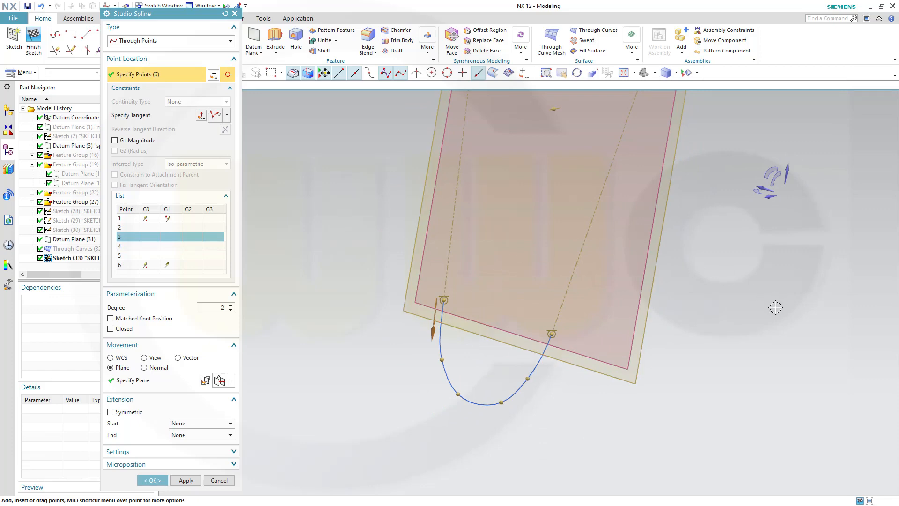
right_click(757, 318)
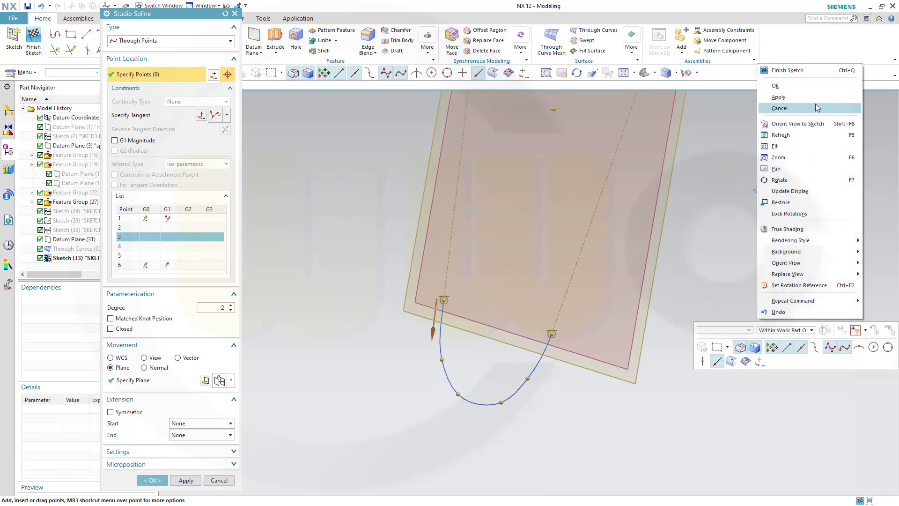
left_click(787, 124)
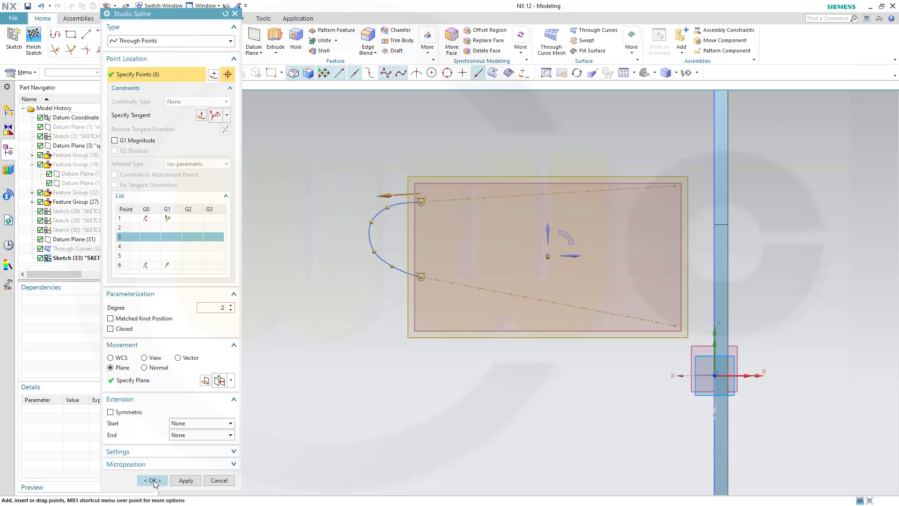
left_click(152, 481)
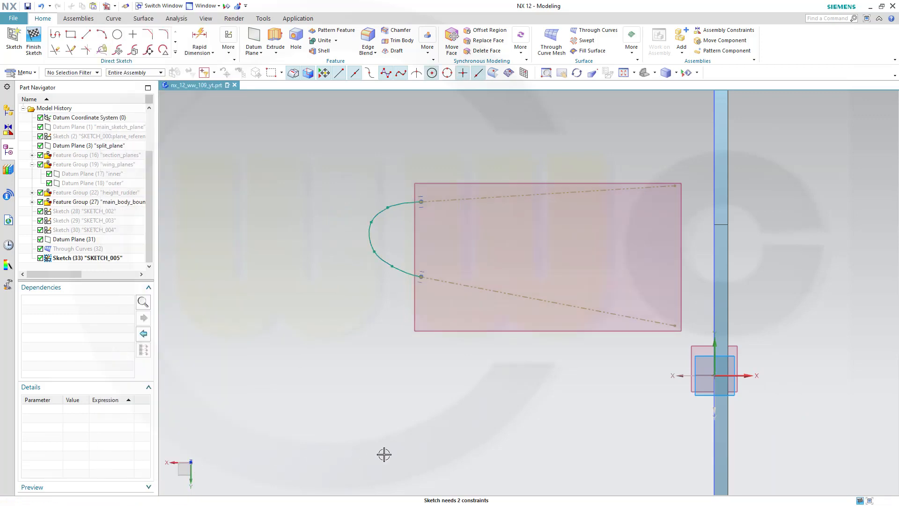
mouse_move(482, 469)
middle_mouse_down()
mouse_move(488, 428)
mouse_move(528, 426)
mouse_move(516, 440)
mouse_move(498, 421)
middle_mouse_up()
left_click(33, 41)
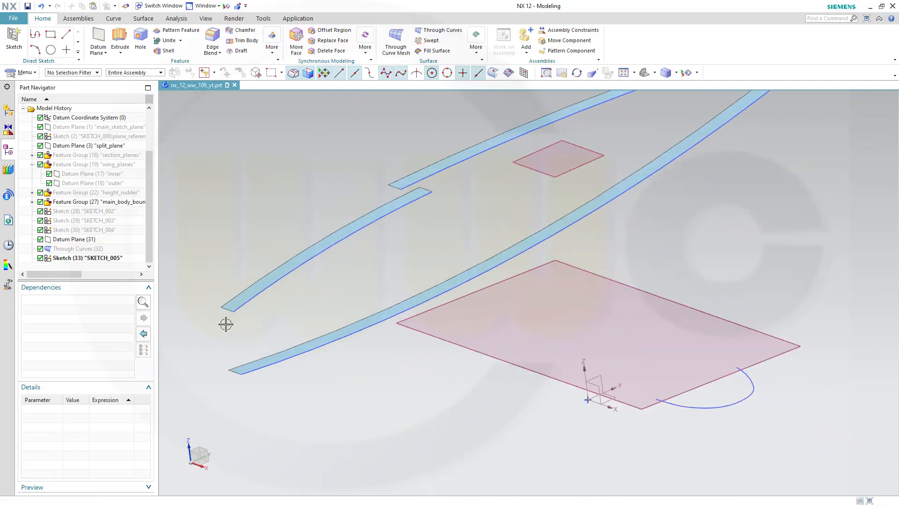
Show the hidden Through Curves wing body and the outer airfoil sketch SKETCH_004
right_click(78, 249)
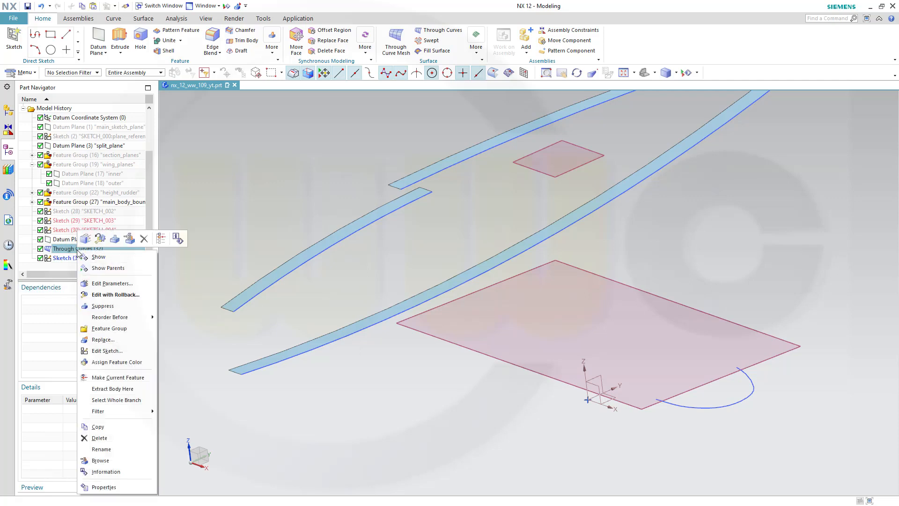
left_click(109, 258)
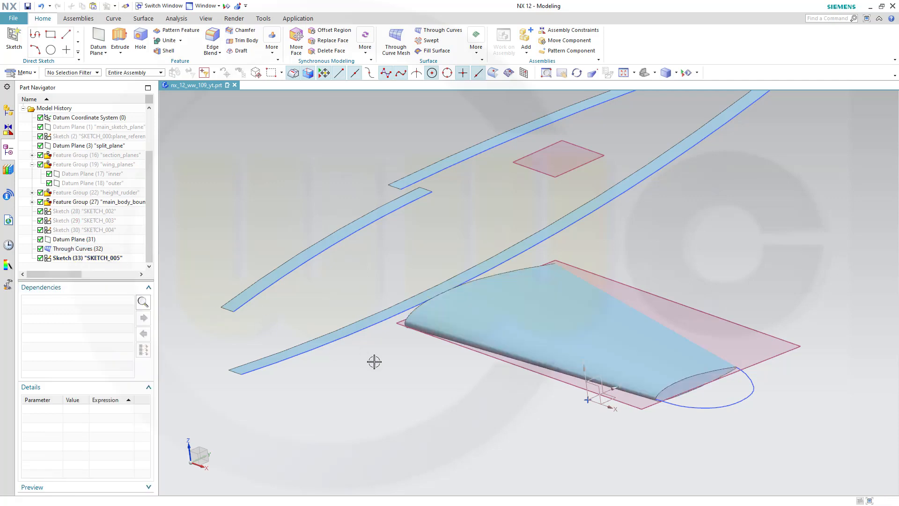
scroll(478, 380, "down", 2)
scroll(651, 394, "down", 6)
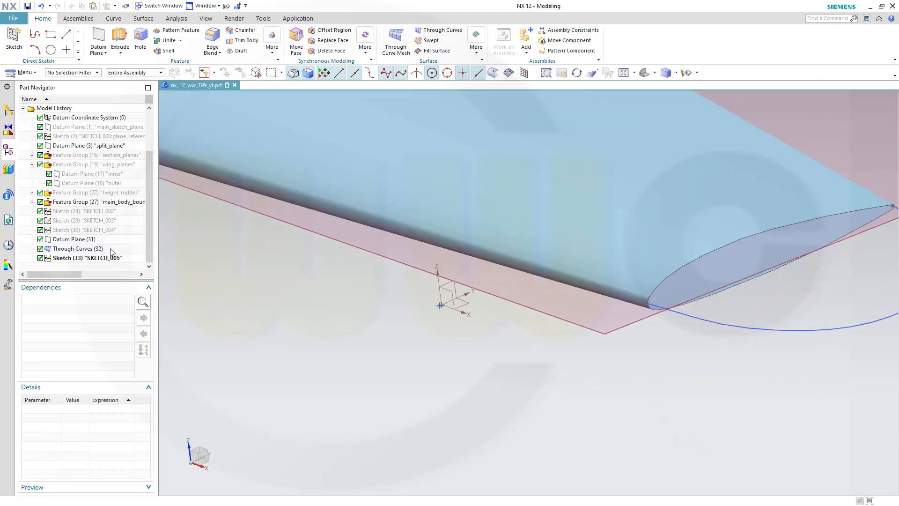
left_click(99, 230)
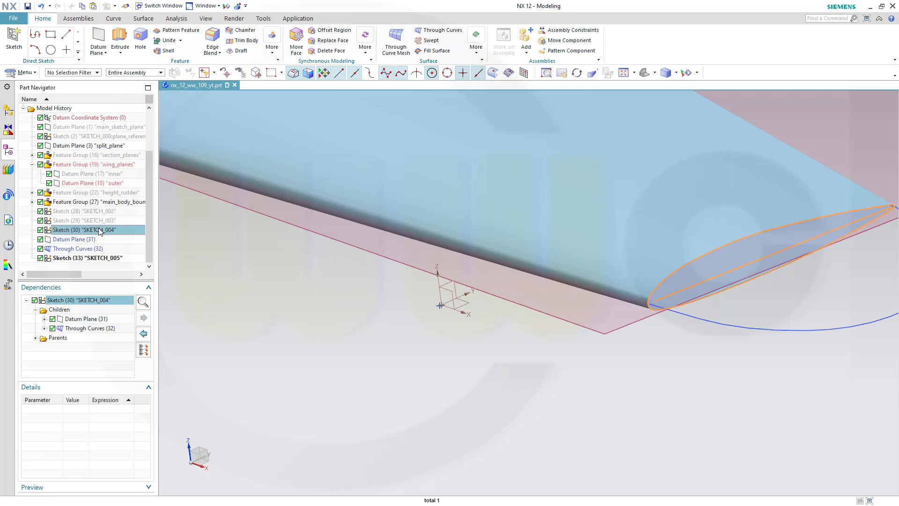
right_click(98, 228)
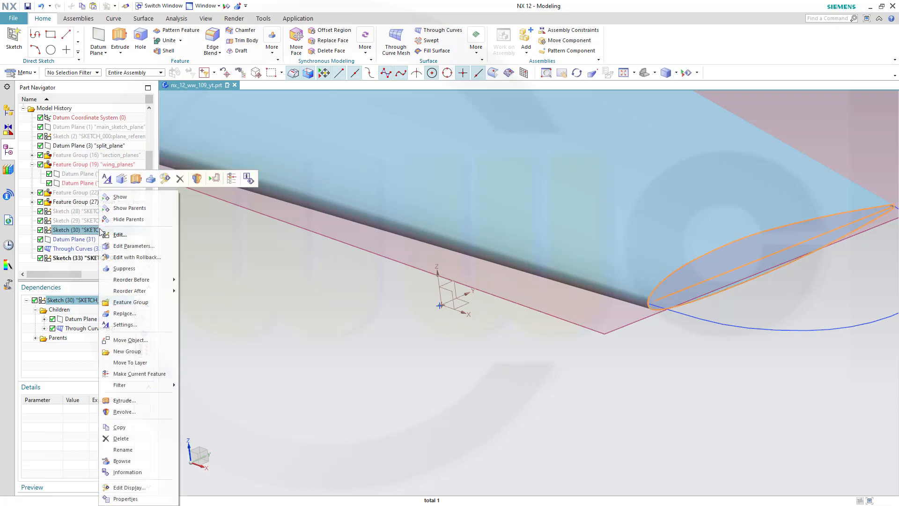
left_click(126, 197)
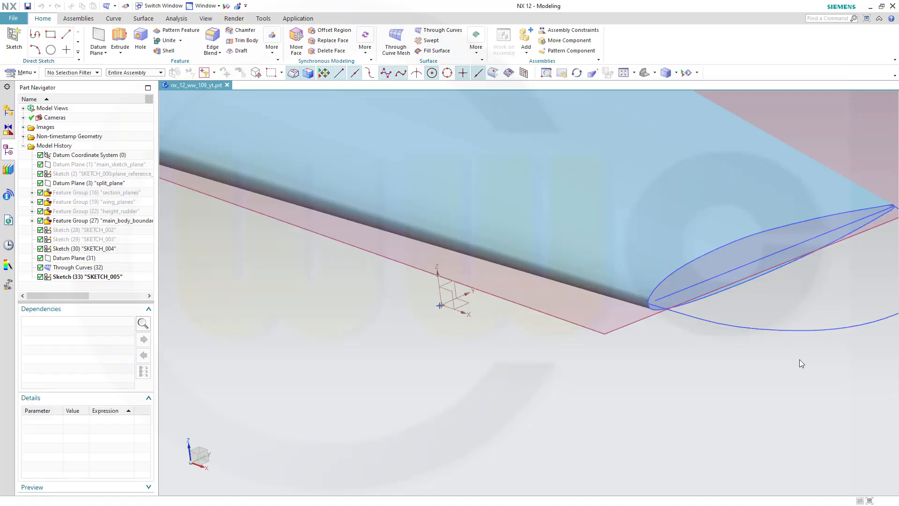
middle_click_drag(795, 370, 609, 408, "shift")
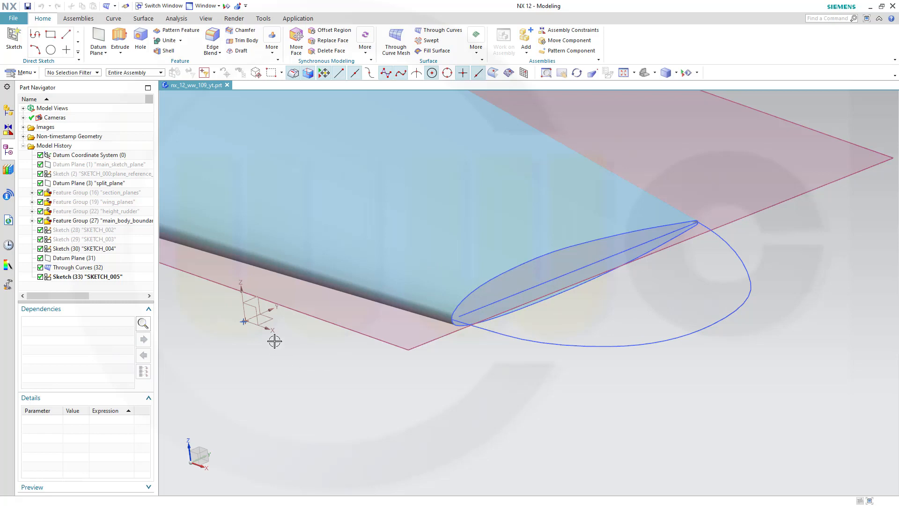
Start a Swept surface with the outer airfoil's small leading-edge and trailing-edge arcs as two separate sections
left_click(143, 20)
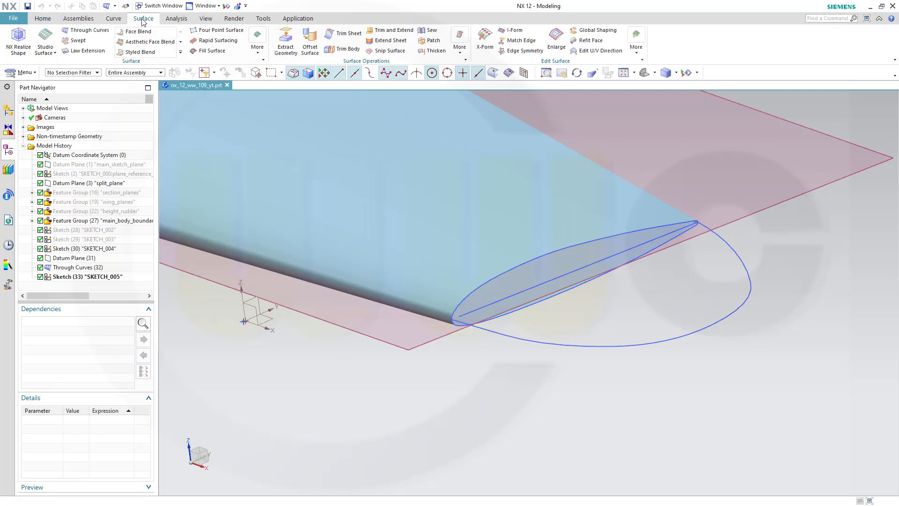
left_click(75, 40)
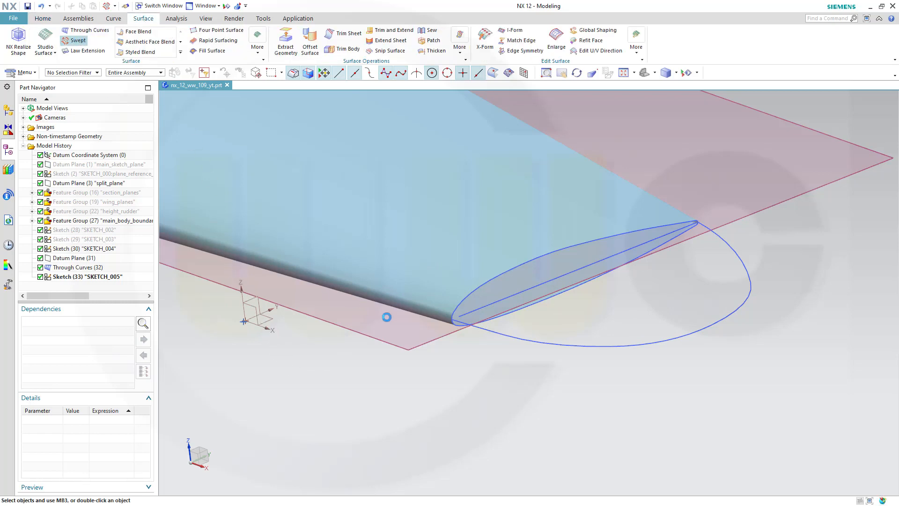
scroll(442, 321, "up", 5)
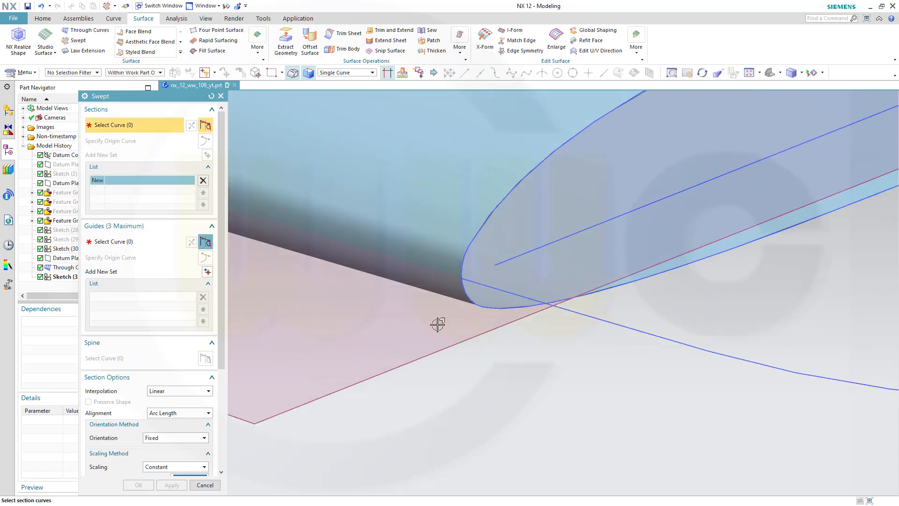
left_click(473, 299)
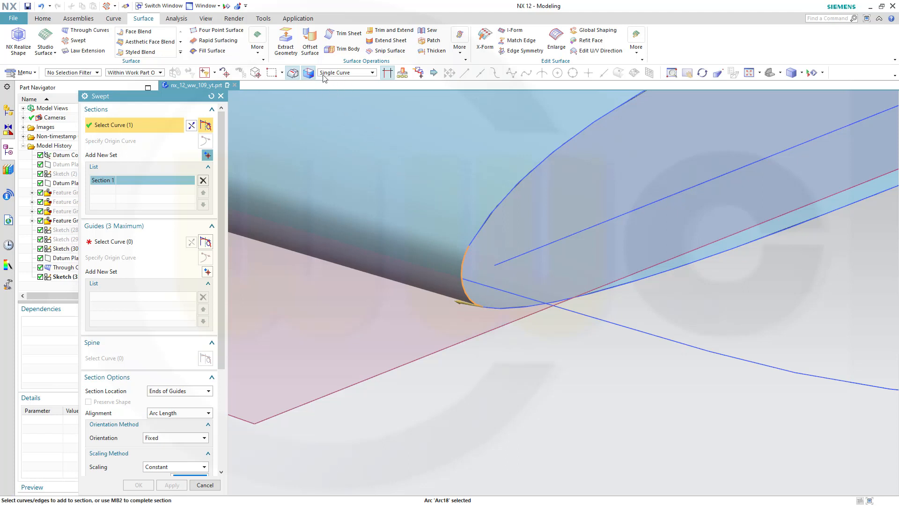
scroll(395, 196, "down", 1)
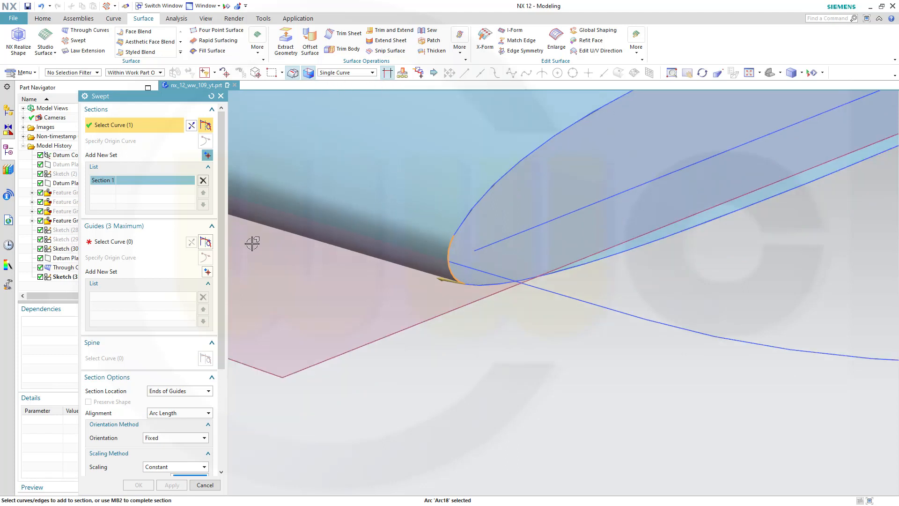
left_click(207, 156)
middle_click_drag(379, 195, 688, 291)
scroll(726, 251, "up", 5)
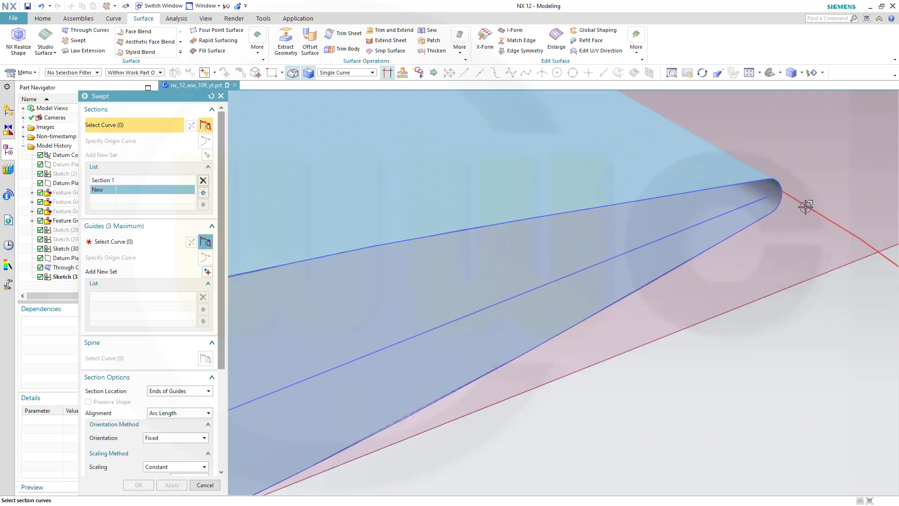
left_click(777, 186)
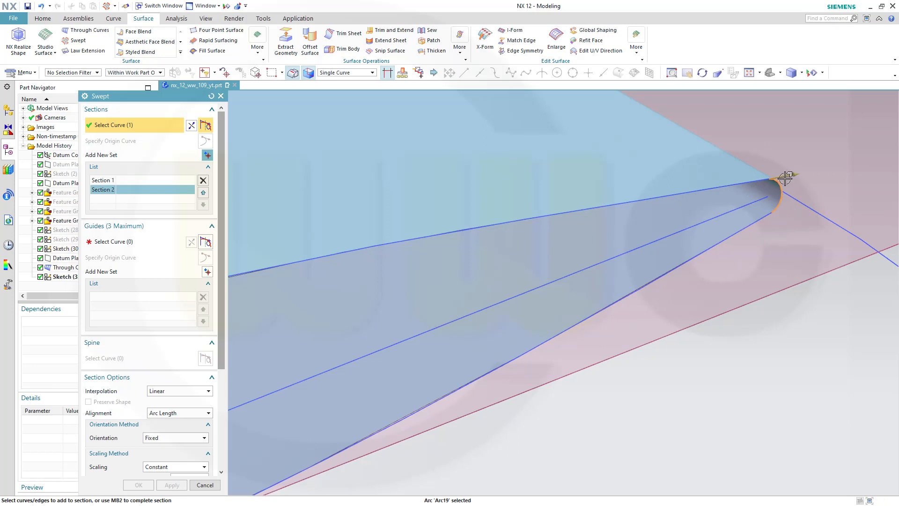
Use the wing-tip spline as the sweep's guide and create the swept edge surface
middle_click_drag(707, 267, 630, 331)
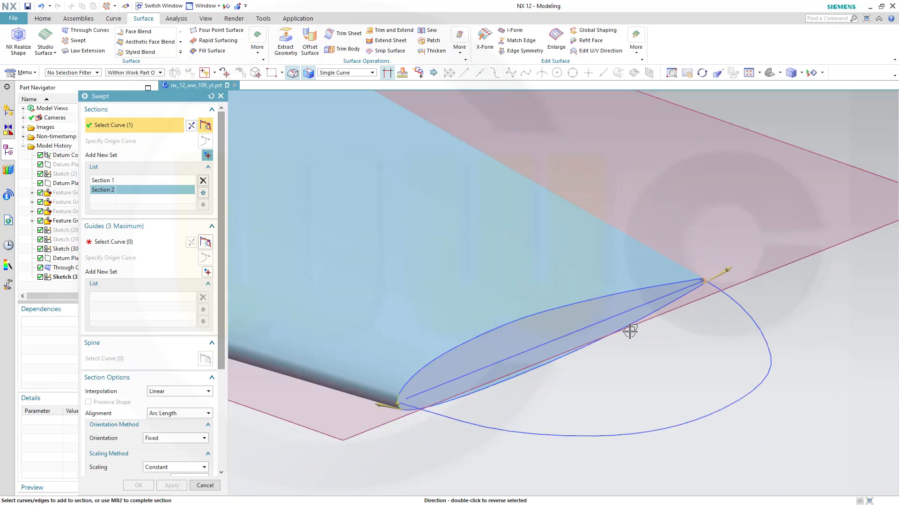
left_click(125, 242)
left_click(451, 417)
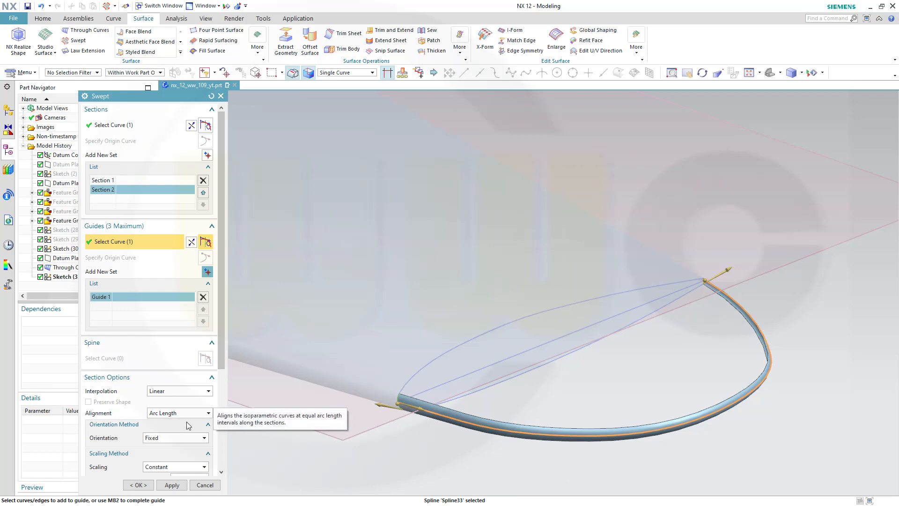
left_click(138, 485)
Start a Through Curves surface with the outer airfoil's upper spline and the swept strip's upper edge as its two sections
scroll(445, 390, "up", 2)
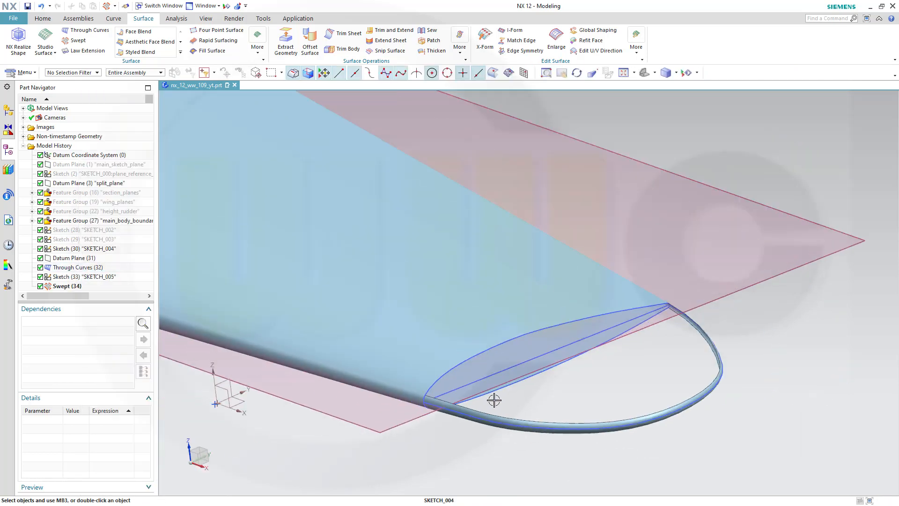
left_click(111, 34)
scroll(490, 381, "down", 2)
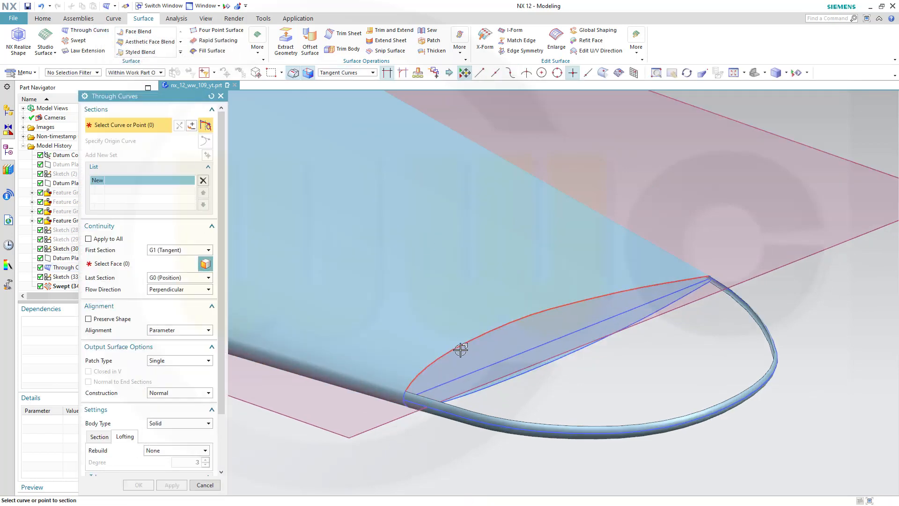
left_click(444, 346)
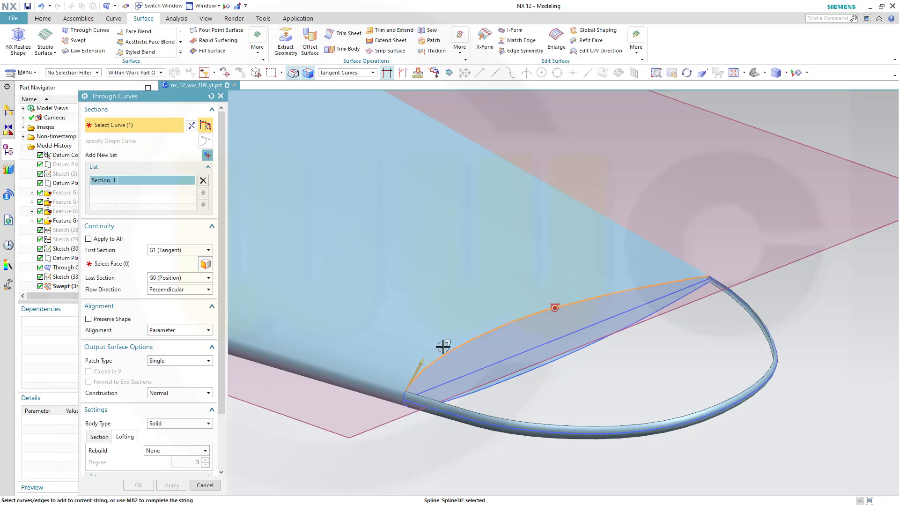
left_click(207, 155)
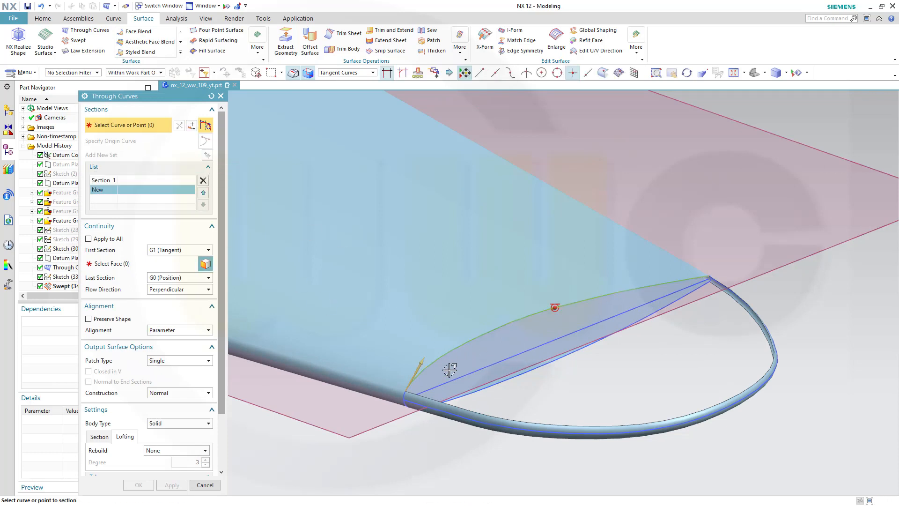
left_click(454, 419)
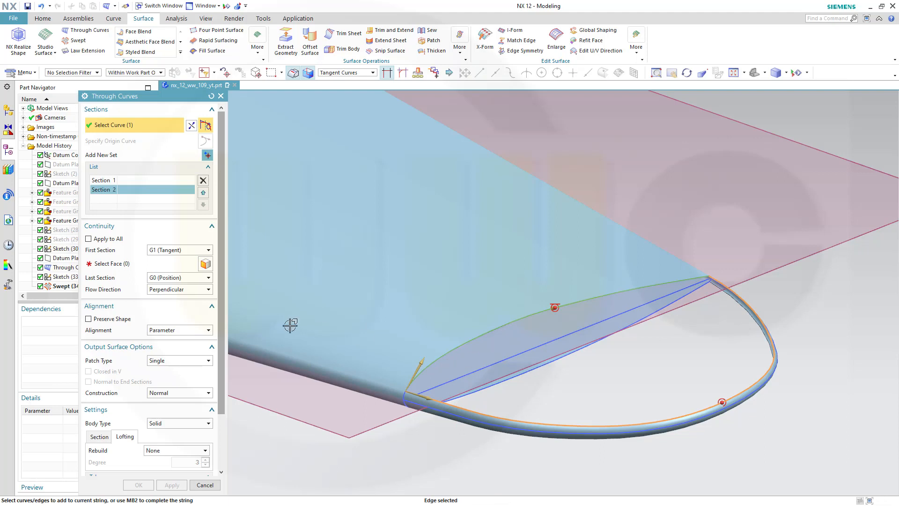
Make the first section of the upper tip surface G1 tangent to the adjoining wing body face and create the surface
left_click(133, 265)
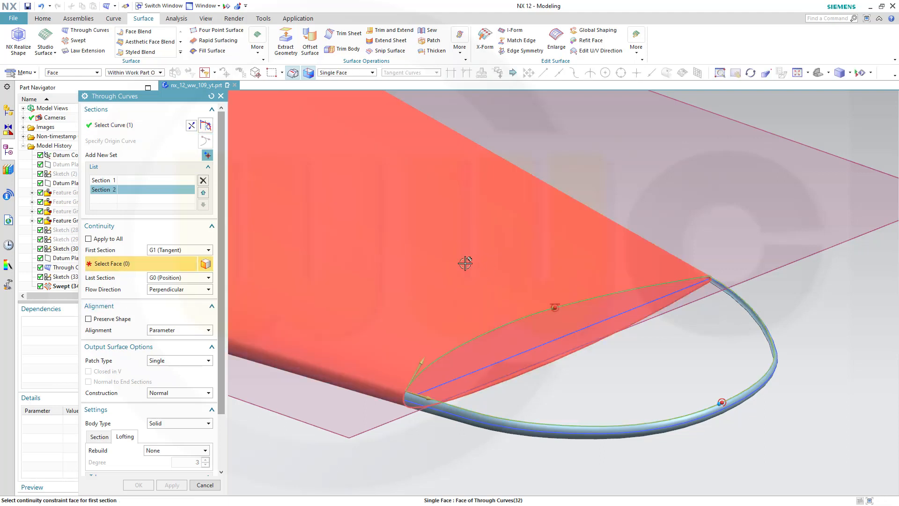
left_click(483, 251)
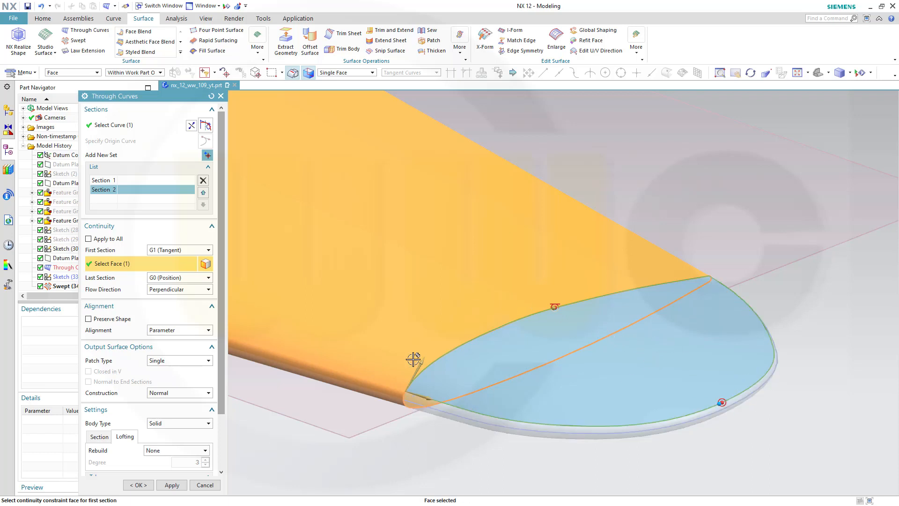
left_click(172, 485)
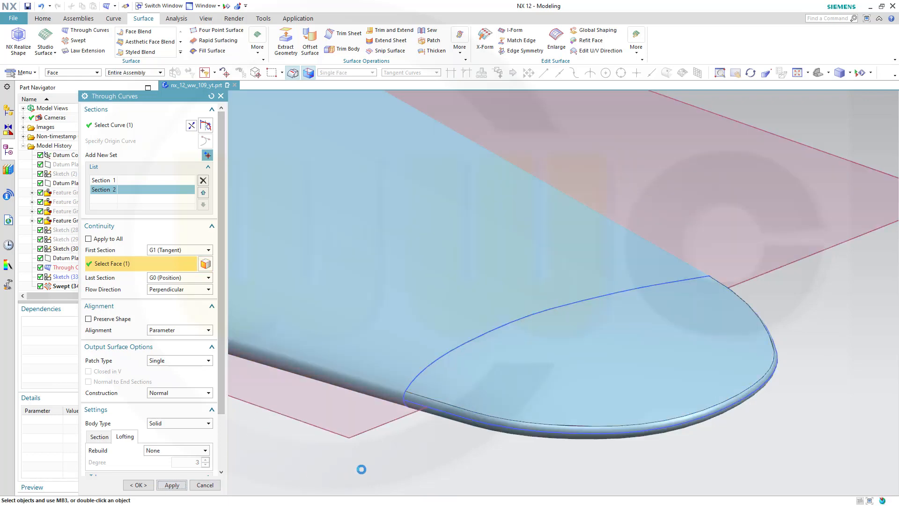
Set up a second Through Curves surface with the outer airfoil's lower spline and the swept strip's lower edge as its two sections
middle_click_drag(367, 325, 462, 307)
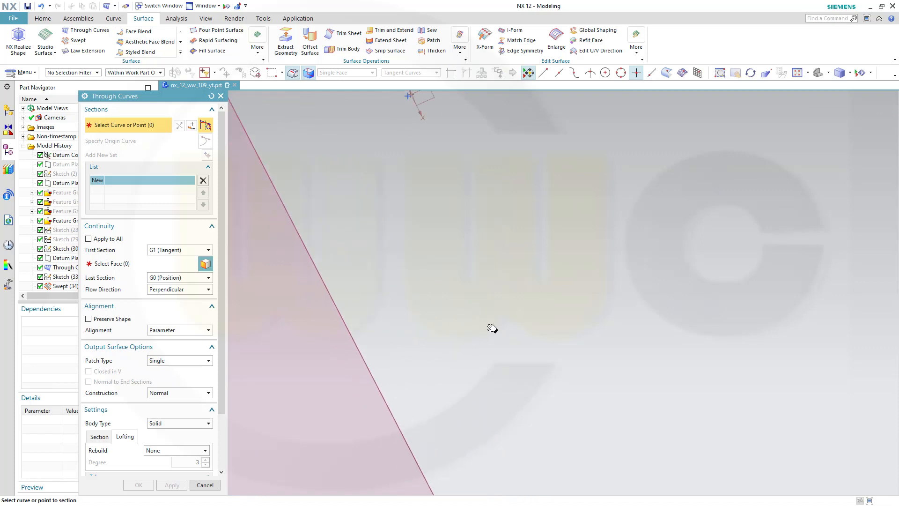
scroll(544, 307, "down", 6)
middle_click_drag(543, 315, 402, 257)
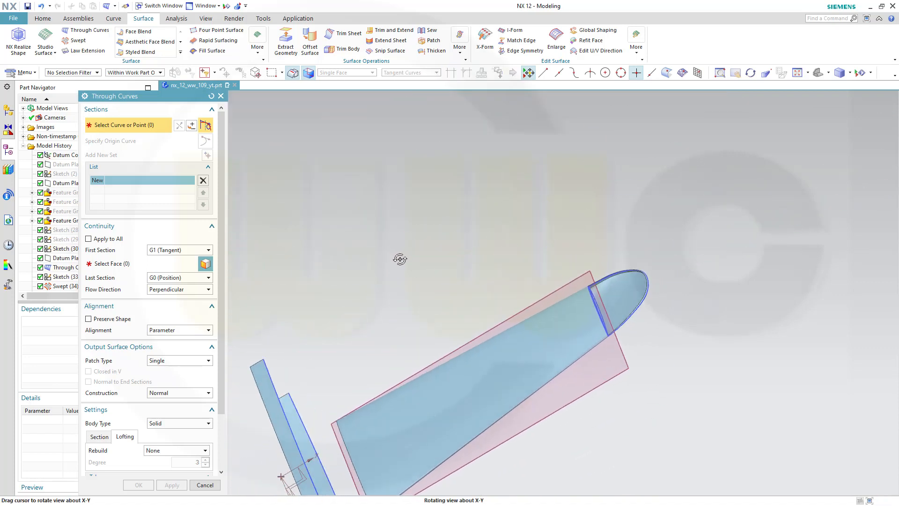
scroll(686, 287, "up", 3)
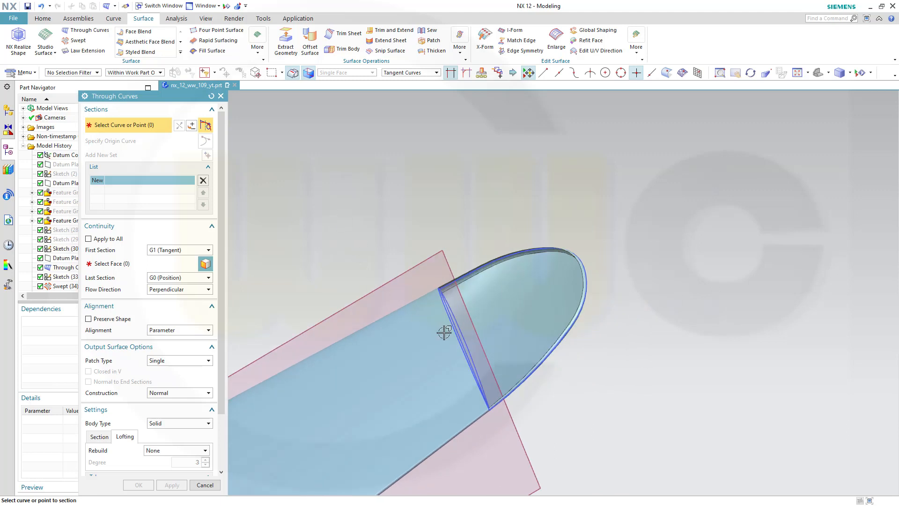
left_click(459, 342)
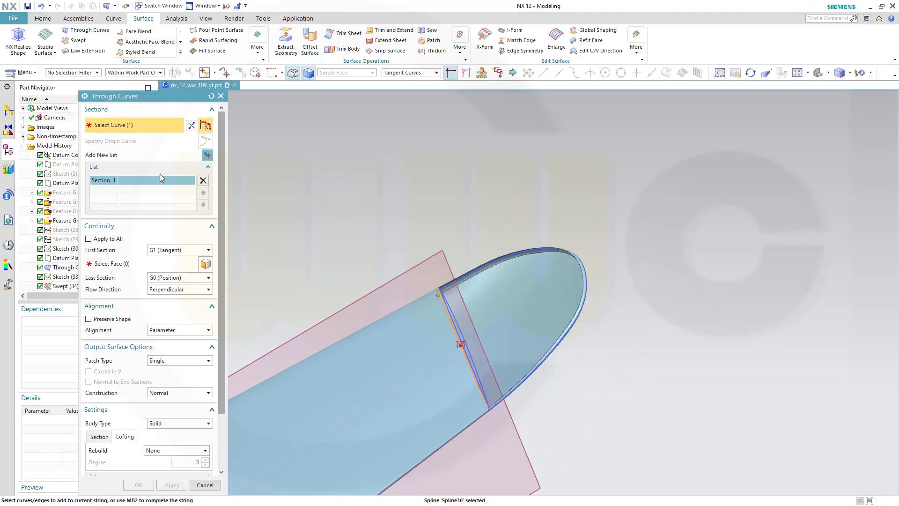
left_click(208, 155)
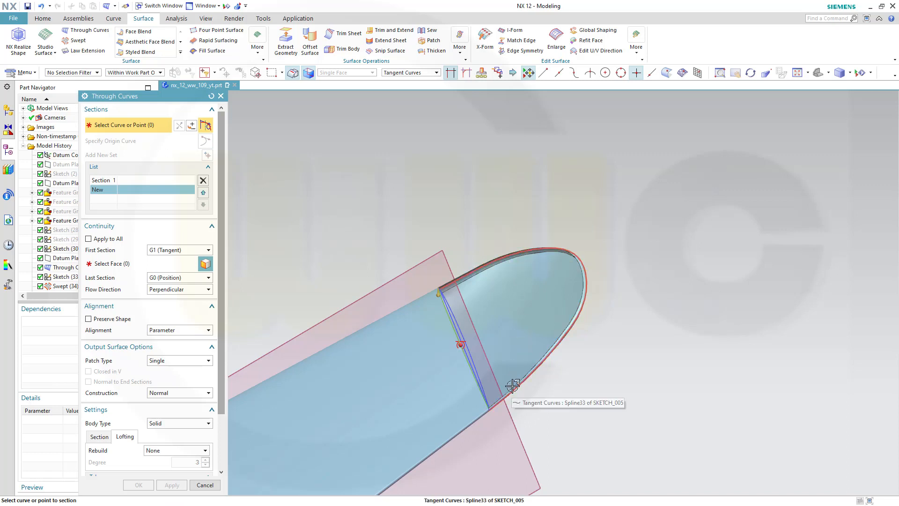
scroll(518, 368, "up", 5)
left_click(501, 364)
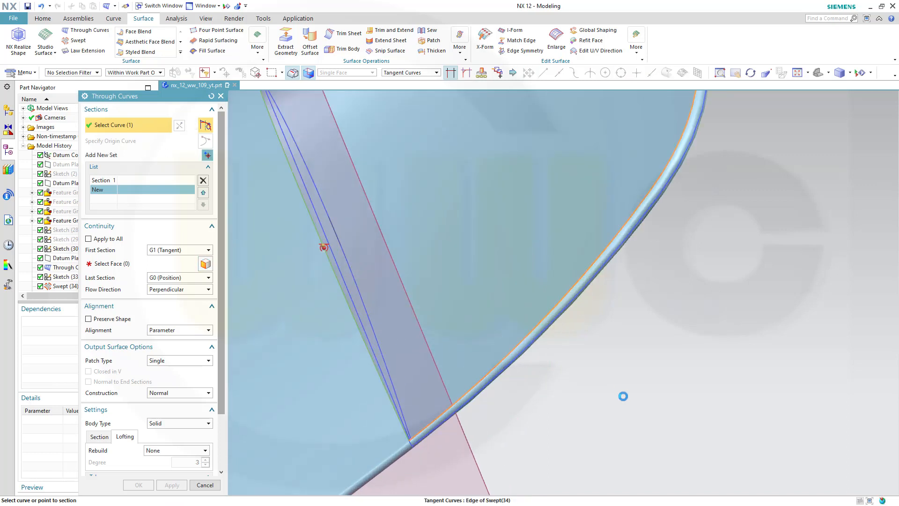
scroll(644, 385, "down", 3)
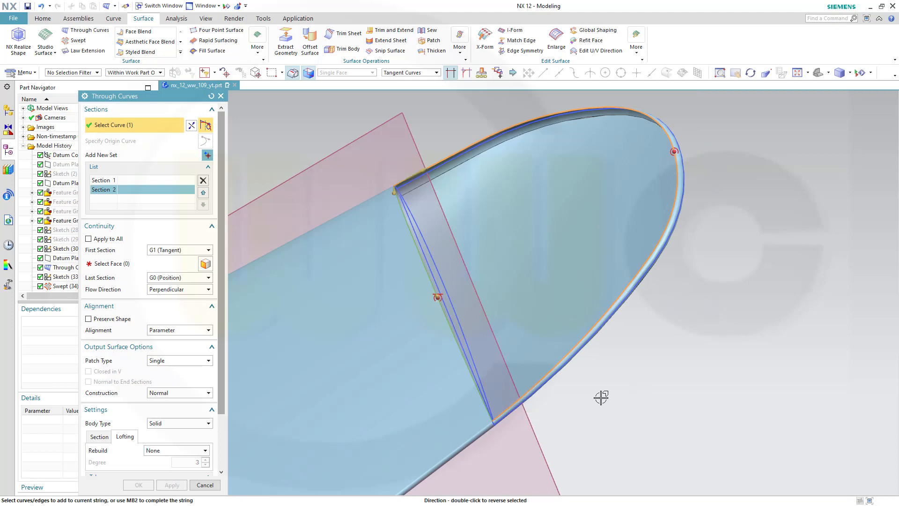
Use the wing body face as the G1 constraint for the first section and create the lower tip surface
left_click(118, 265)
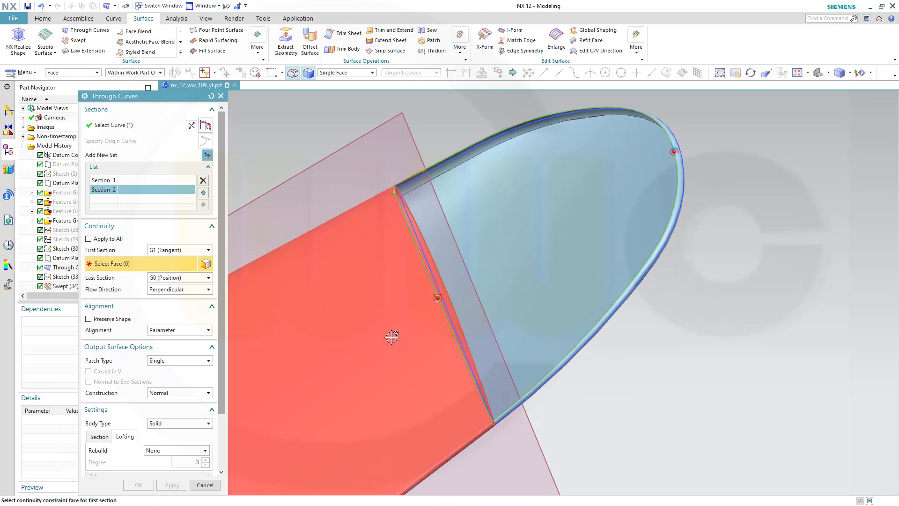
left_click(392, 338)
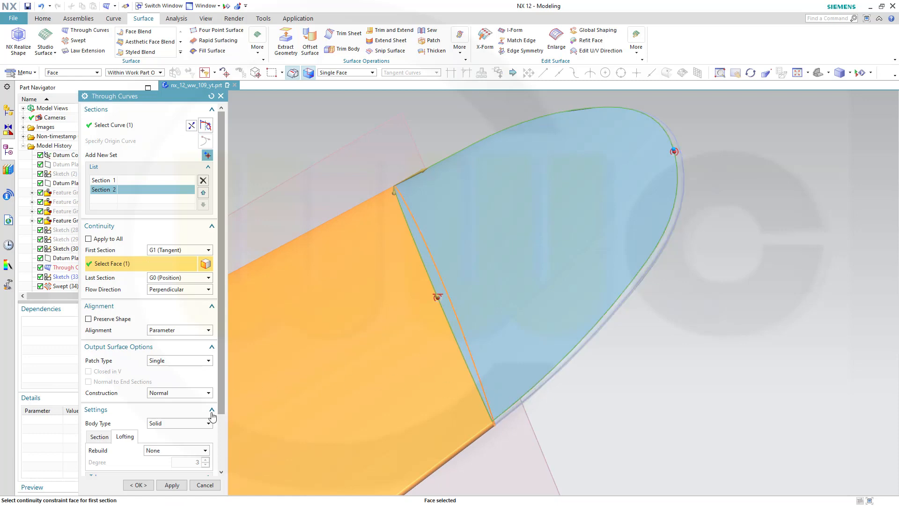
left_click(138, 485)
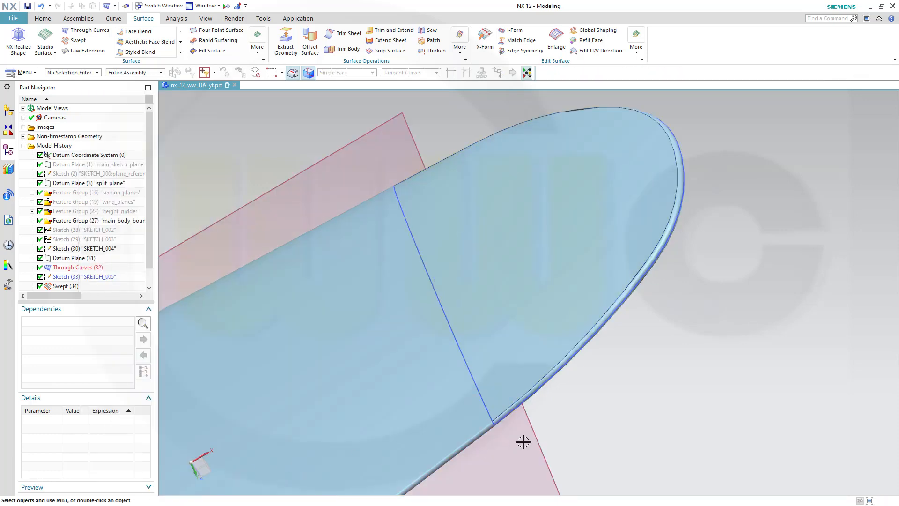
Suppress the Swept edge strip together with its two dependent Through Curves tip surfaces
scroll(586, 424, "up", 2)
scroll(627, 424, "down", 2)
scroll(623, 412, "down", 2)
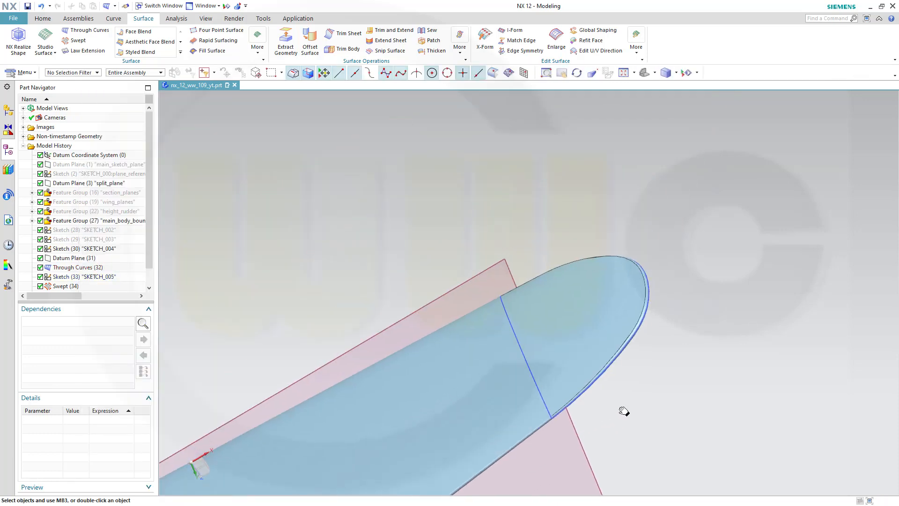
mouse_move(516, 381)
middle_mouse_down()
mouse_move(502, 361)
mouse_move(511, 363)
mouse_move(500, 367)
mouse_move(506, 371)
middle_mouse_up()
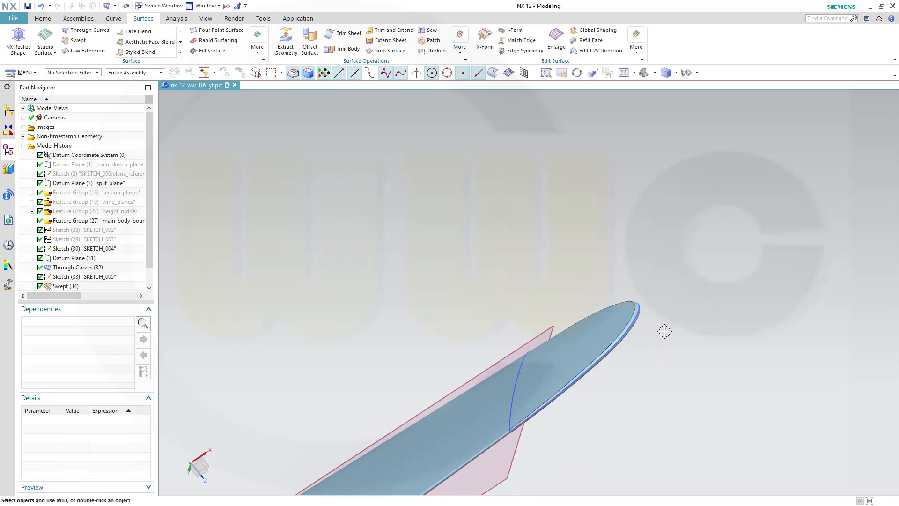
scroll(621, 398, "up", 1)
scroll(621, 398, "down", 2)
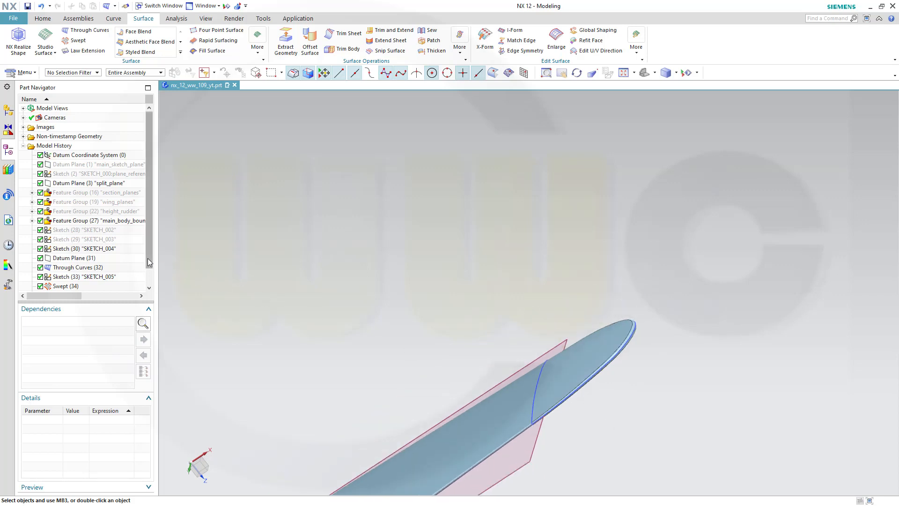
scroll(148, 257, "down", 2)
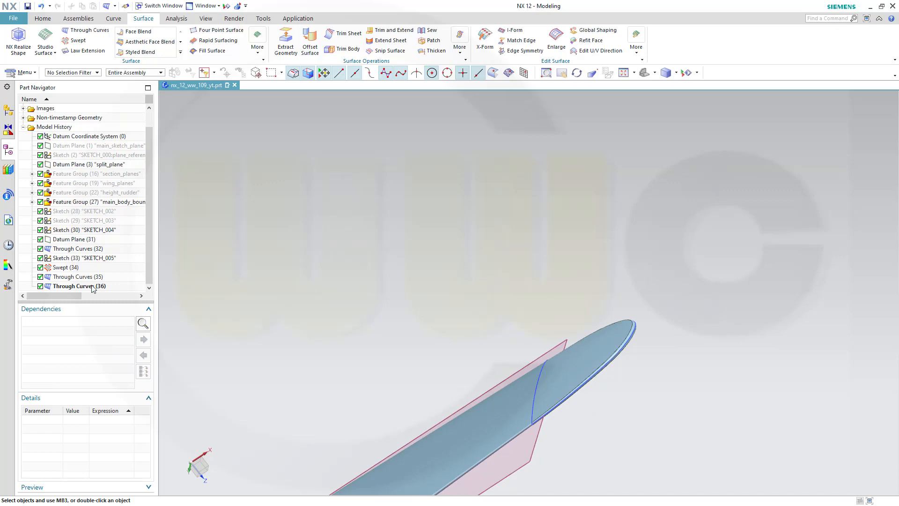
left_click(41, 268)
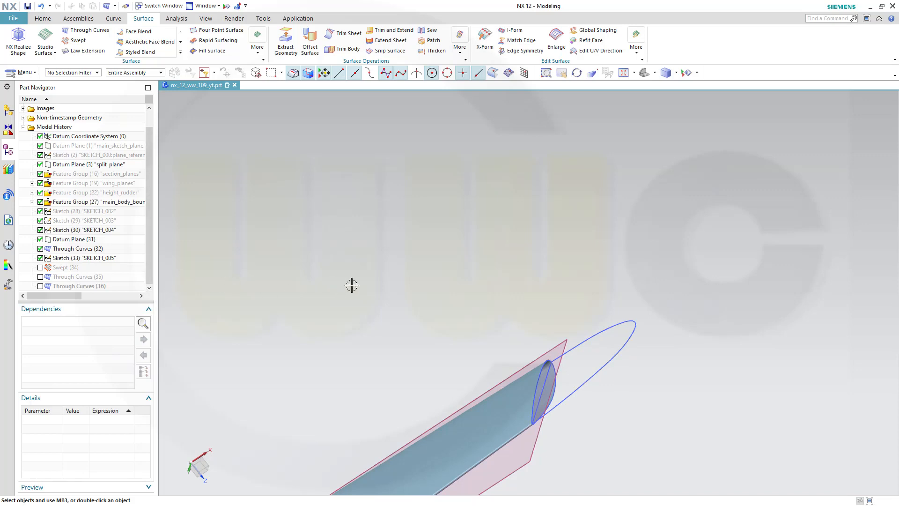
Delete the suppressed Swept (34), Through Curves (35) and Through Curves (36) features
scroll(355, 285, "up", 1)
scroll(392, 291, "down", 1)
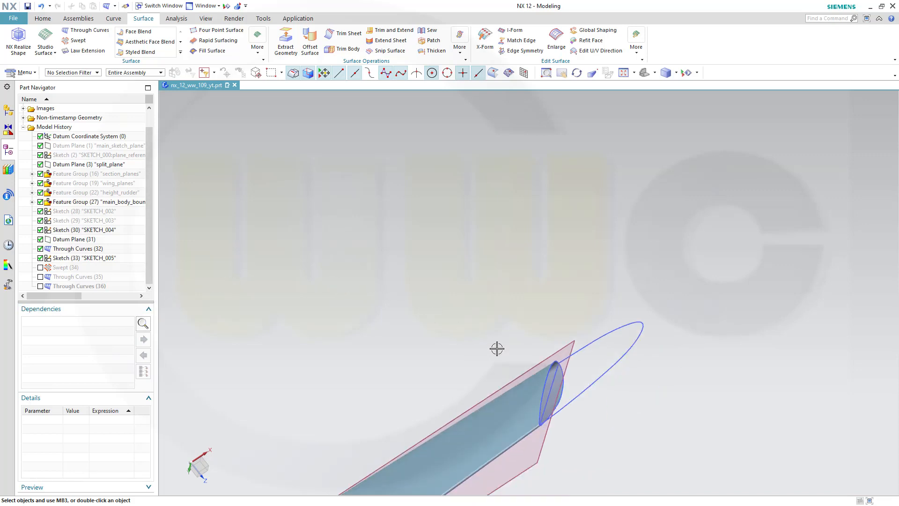
middle_click_drag(497, 348, 458, 250)
left_click(77, 285)
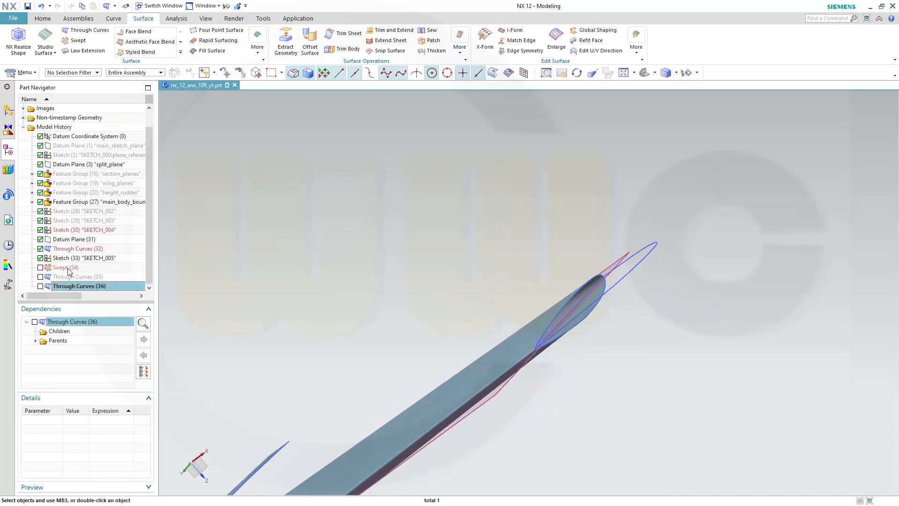
left_click(69, 271, "shift")
right_click(69, 271)
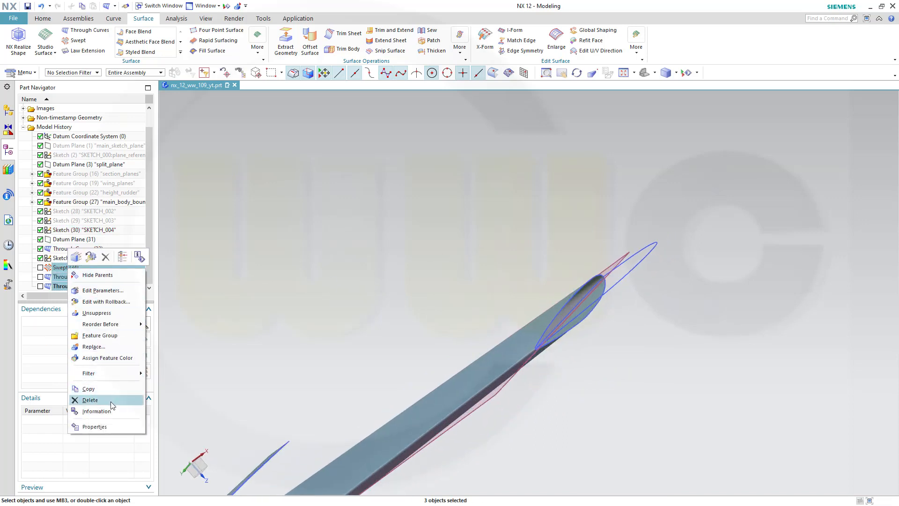
left_click(90, 400)
Hide the outer airfoil sketch SKETCH_004 at the open end of the wing
scroll(720, 266, "up", 3)
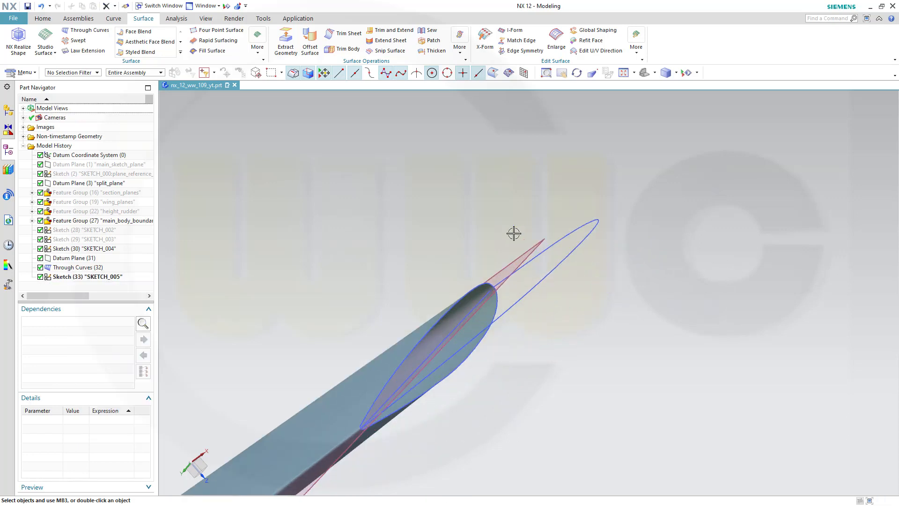
middle_click_drag(510, 231, 523, 212)
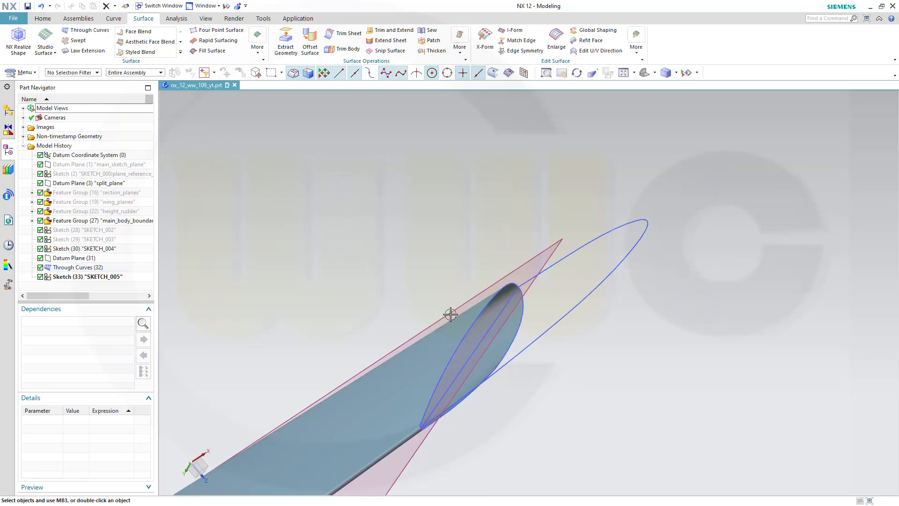
left_click(469, 327)
right_click(469, 326)
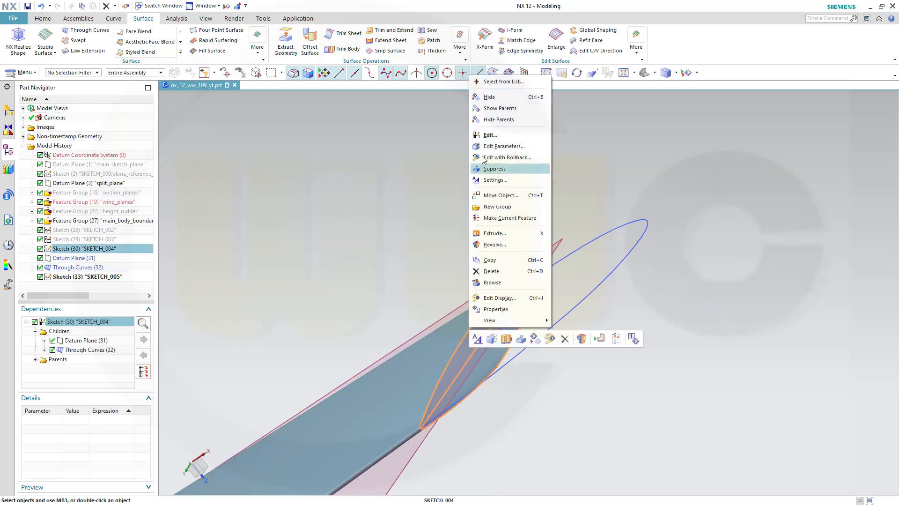
left_click(487, 97)
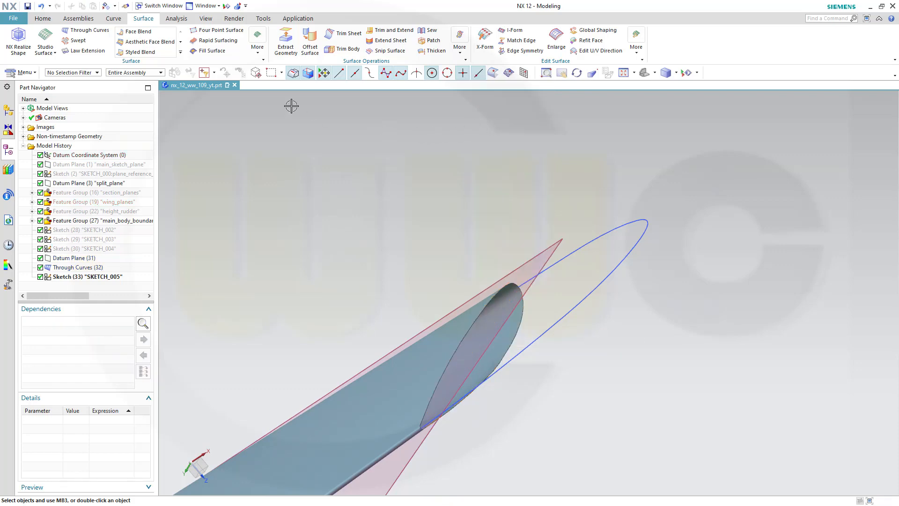
Split the wing body into upper and lower halves with Split Body, using Datum Plane (31) as the tool
left_click(45, 19)
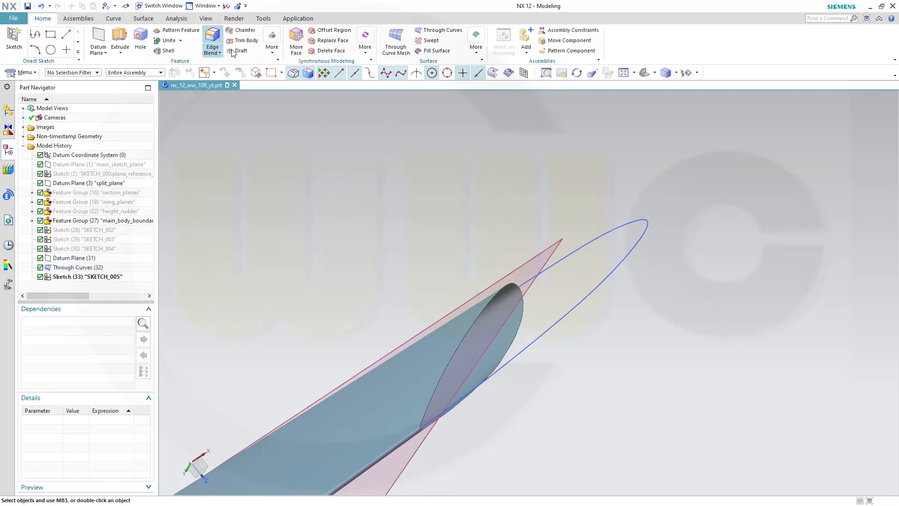
left_click(273, 53)
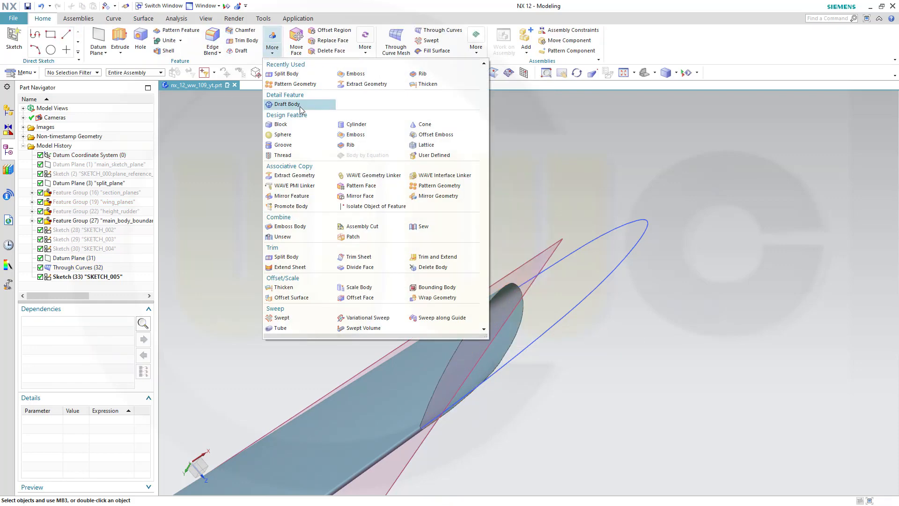
left_click(294, 258)
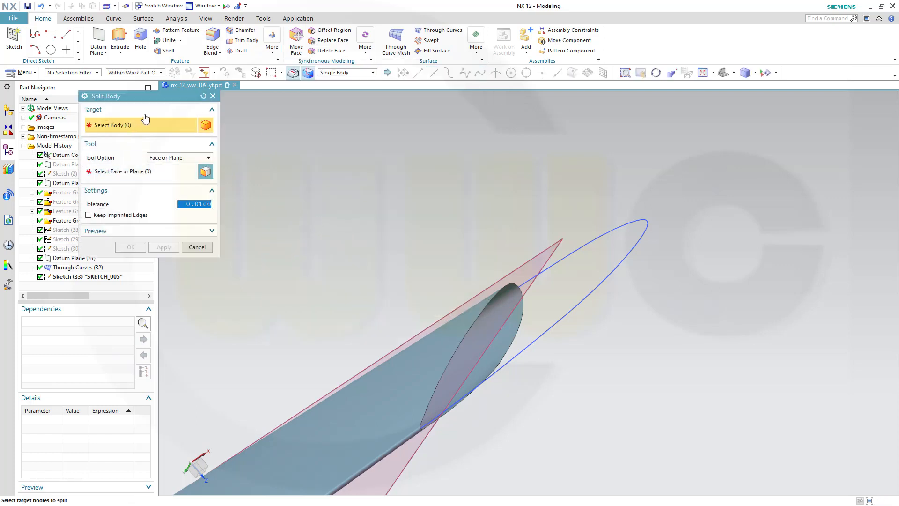
left_click(346, 311)
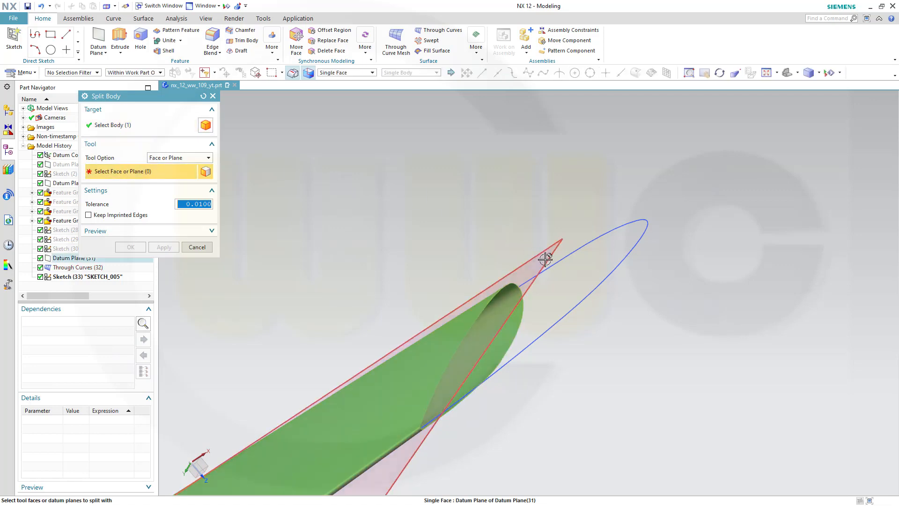
left_click(544, 257)
left_click(129, 248)
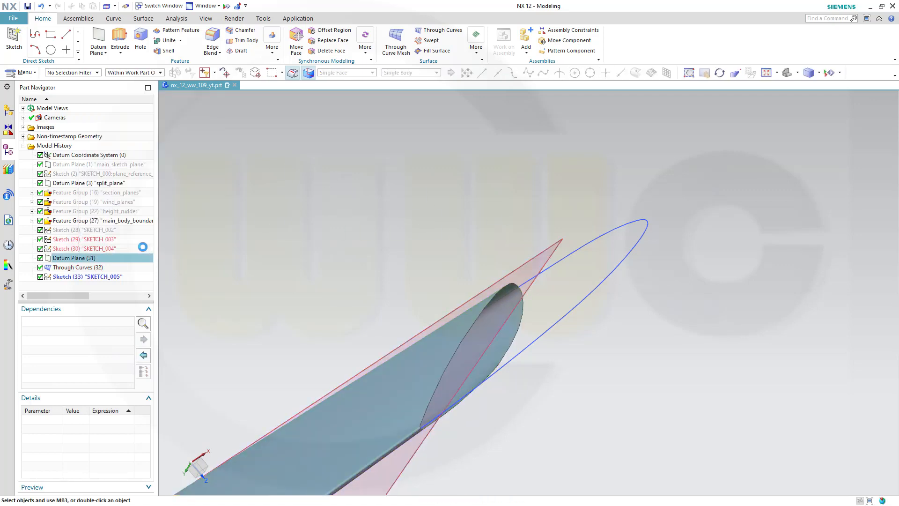
Start a Through Curves surface with the wing's upper end edge, the tip spline and the lower end edge as three sections
scroll(279, 250, "down", 1)
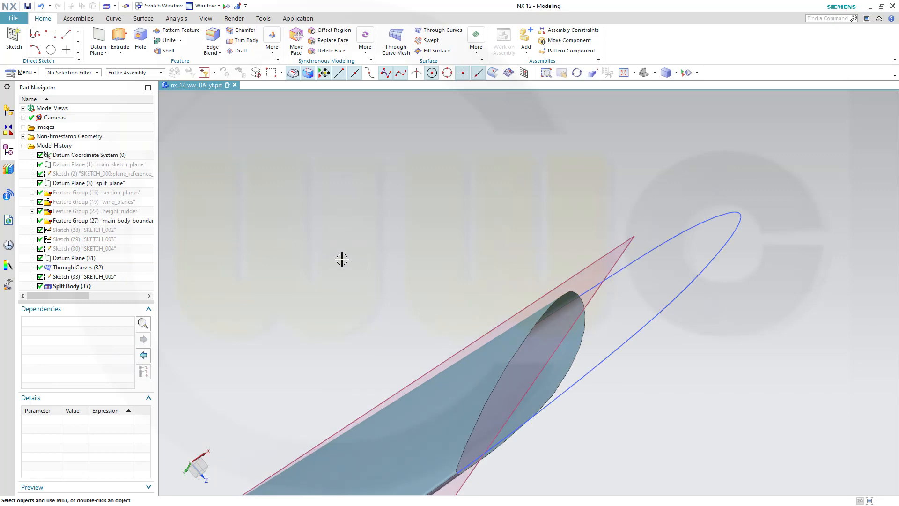
middle_click_drag(342, 259, 342, 260)
middle_click_drag(580, 403, 553, 304, "shift")
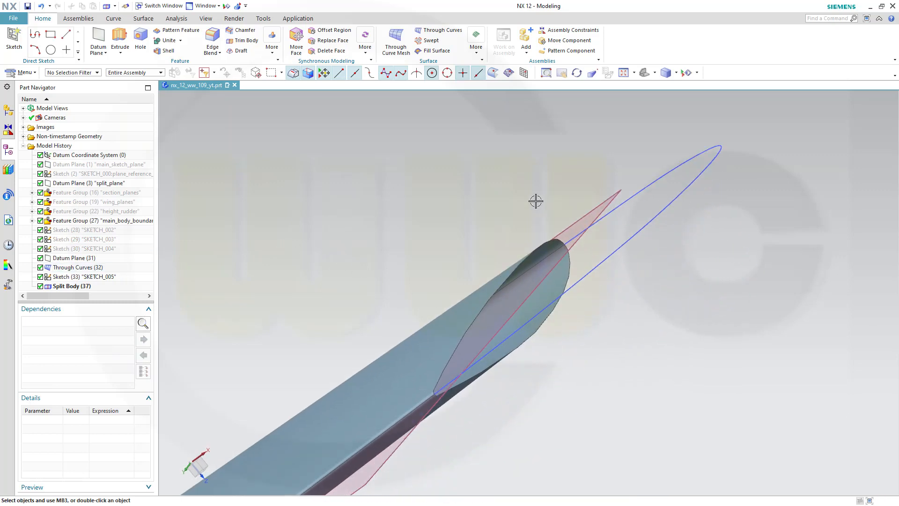
left_click(440, 30)
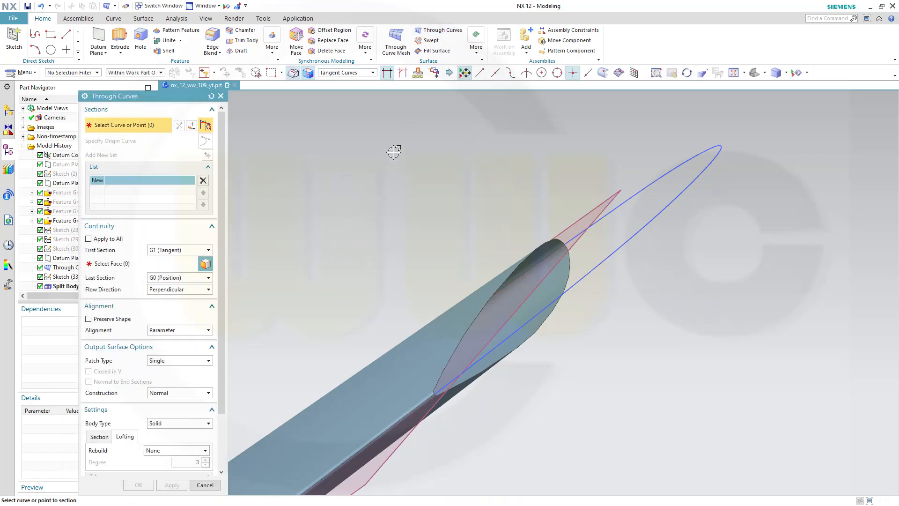
left_click(386, 73)
left_click(442, 363)
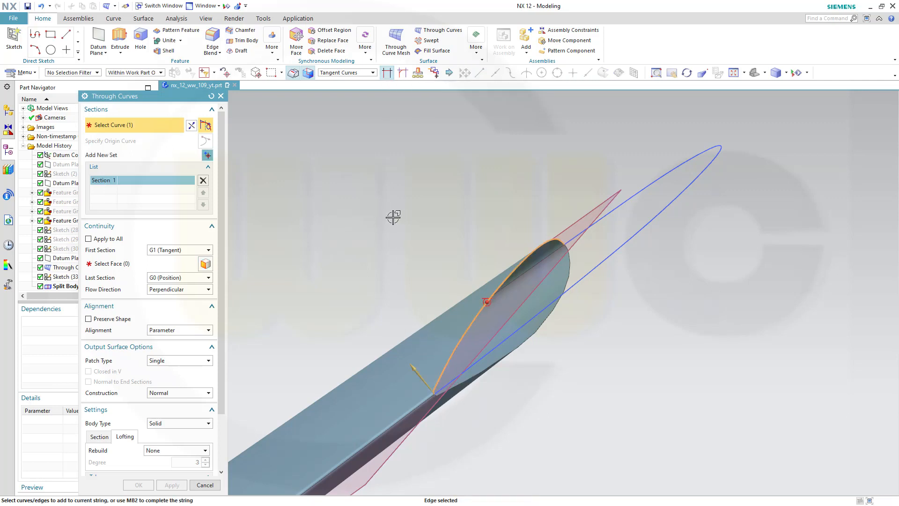
left_click(207, 155)
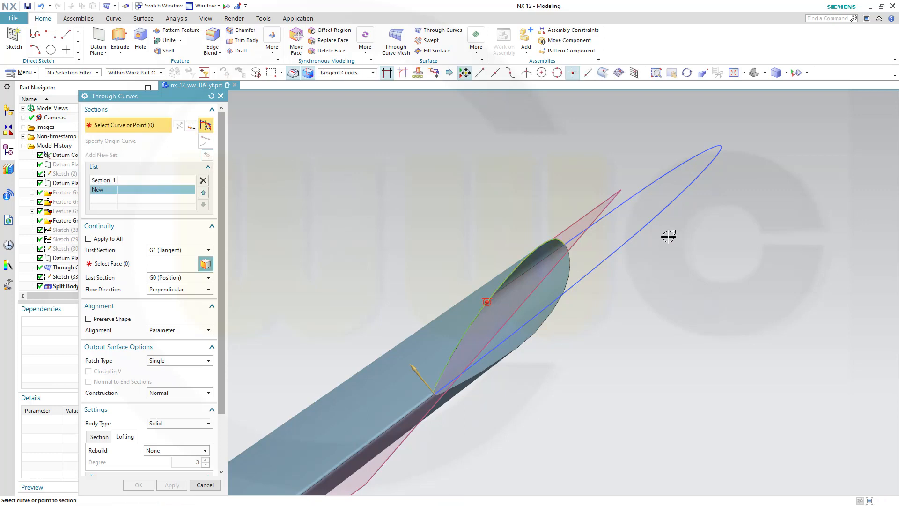
left_click(631, 241)
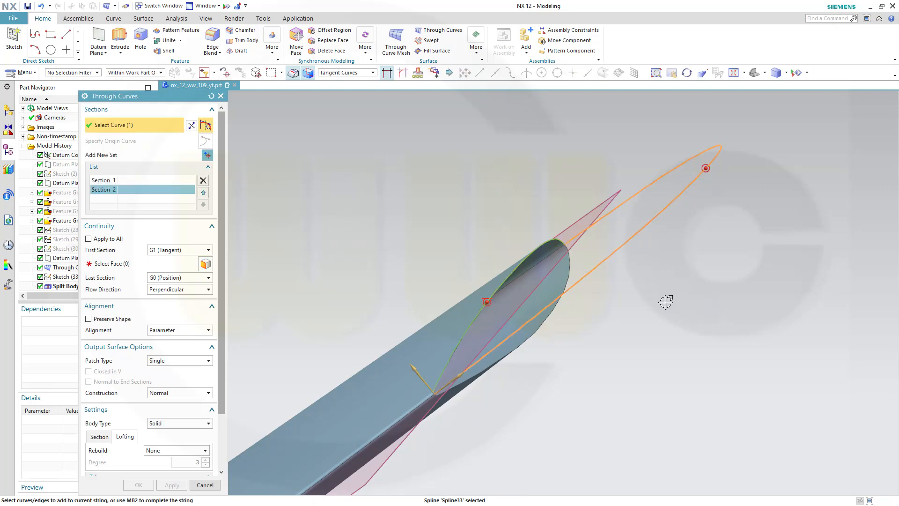
left_click(207, 155)
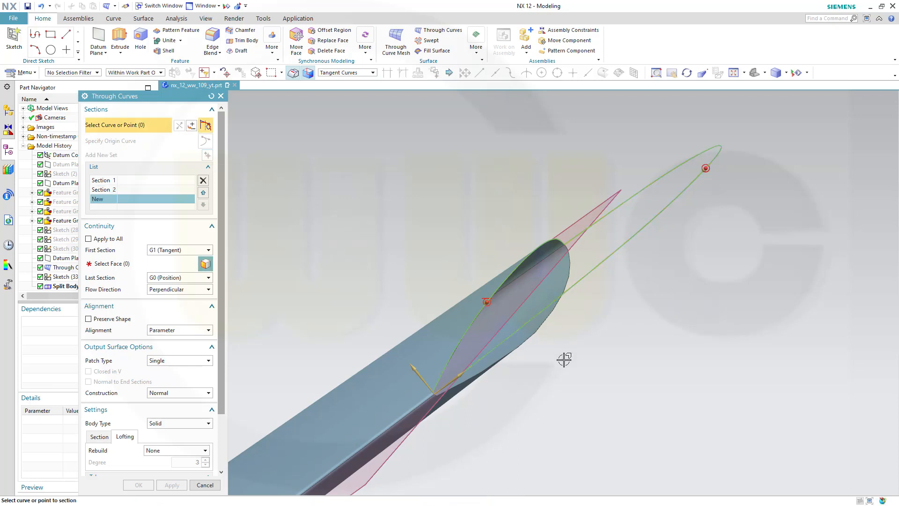
left_click(471, 381)
scroll(385, 402, "up", 8)
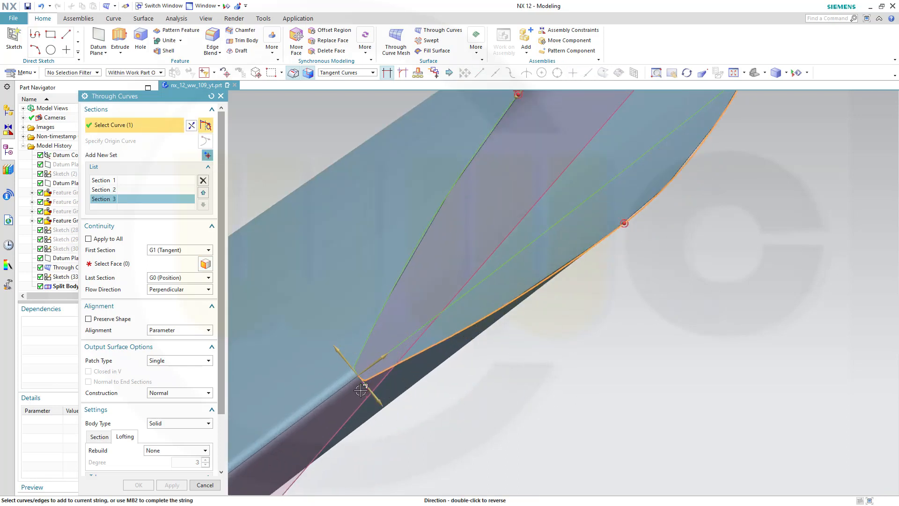
scroll(354, 376, "down", 8)
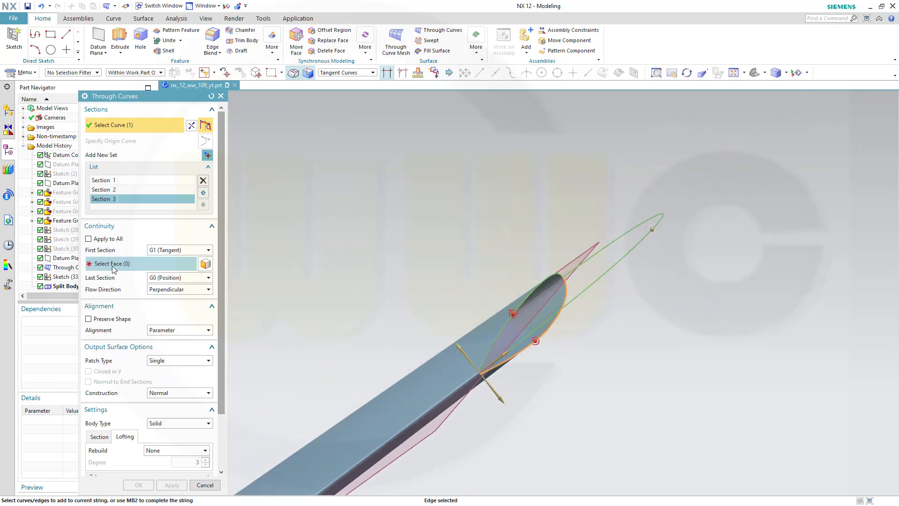
Constrain the first section G1 (Tangent) to the upper wing face and the last section G1 (Tangent) to the lower wing face
left_click(112, 268)
left_click(395, 376)
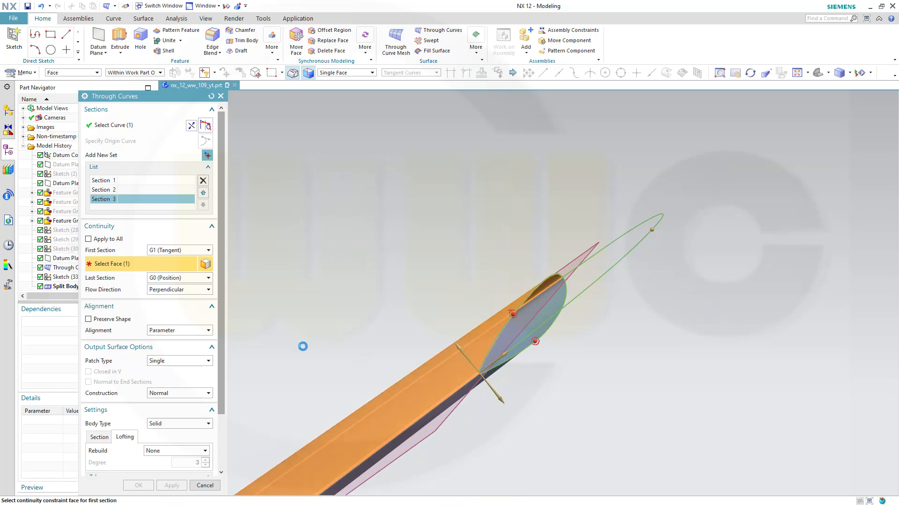
left_click(207, 278)
left_click(174, 295)
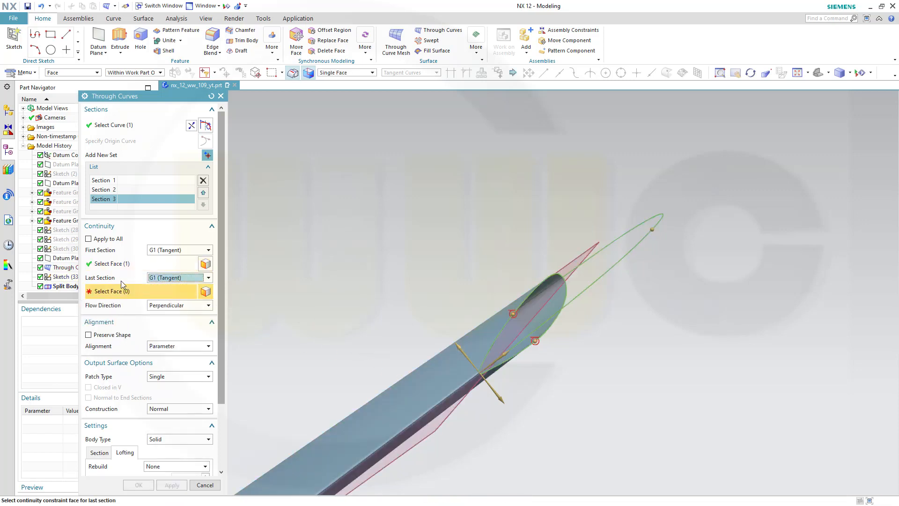
middle_click_drag(553, 394, 443, 335)
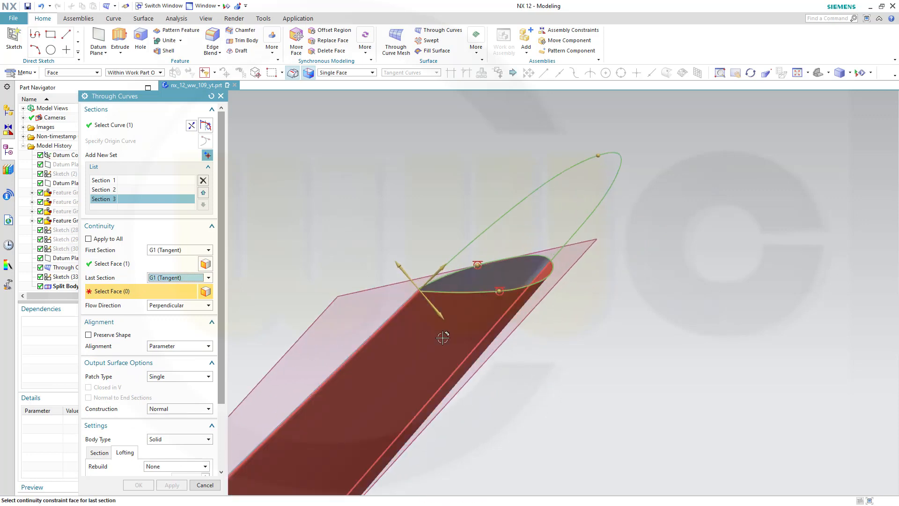
left_click(443, 336)
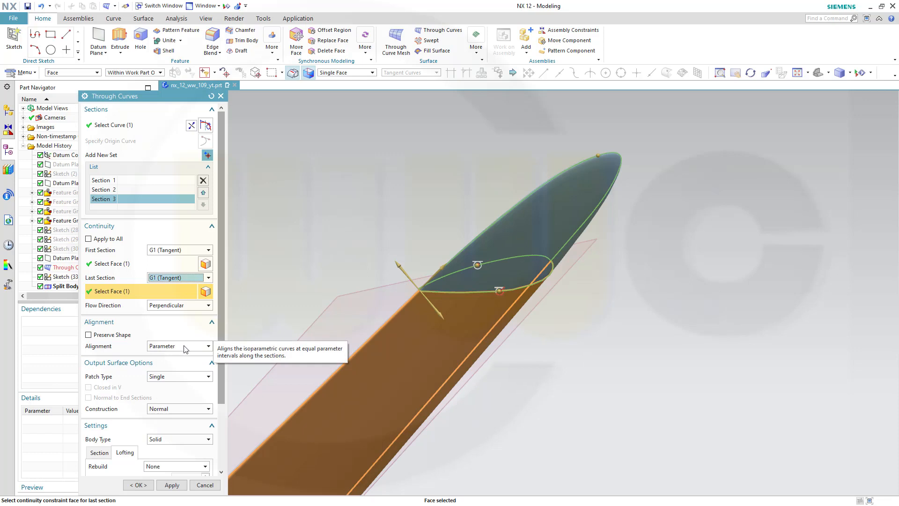
Set the section alignment to Arc Length and create the Through Curves wing tip
left_click(209, 346)
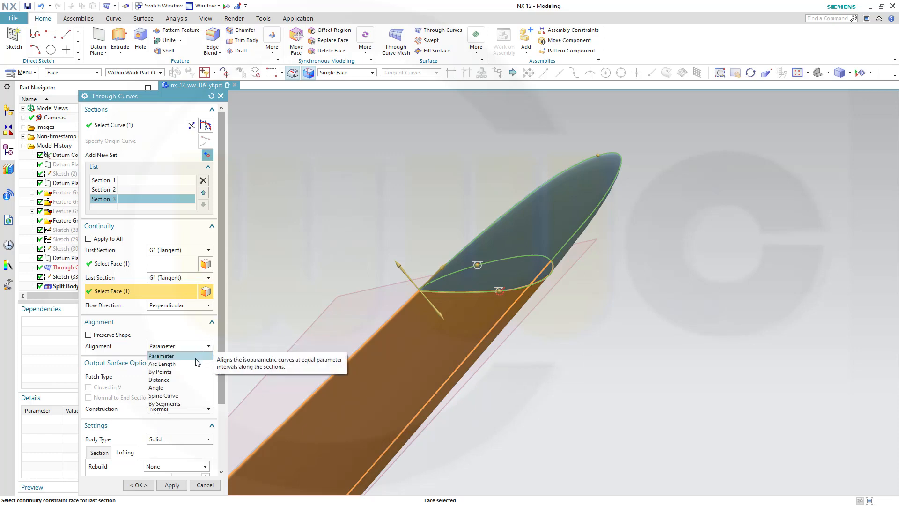
left_click(181, 364)
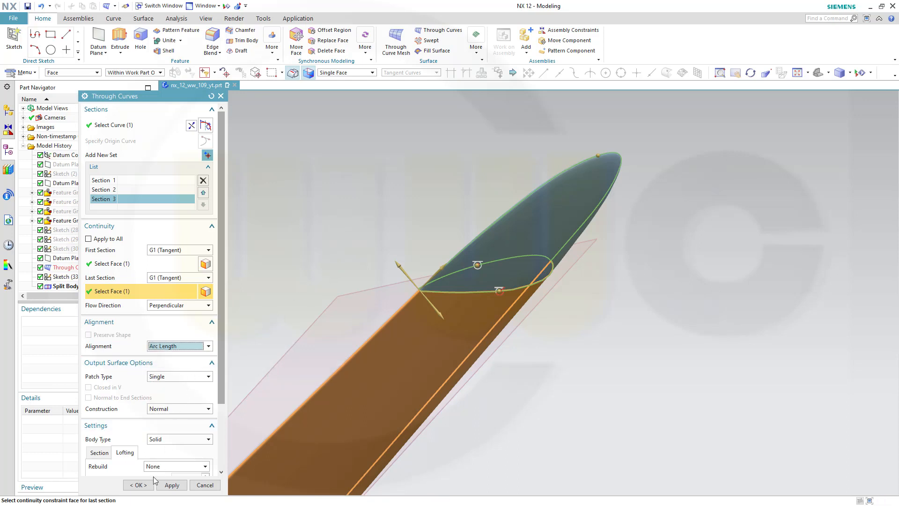
left_click(138, 484)
Hide the wing-tip sketch SKETCH_005 and Datum Plane (31)
middle_click_drag(542, 291, 554, 321)
middle_click_drag(476, 333, 744, 324, "shift")
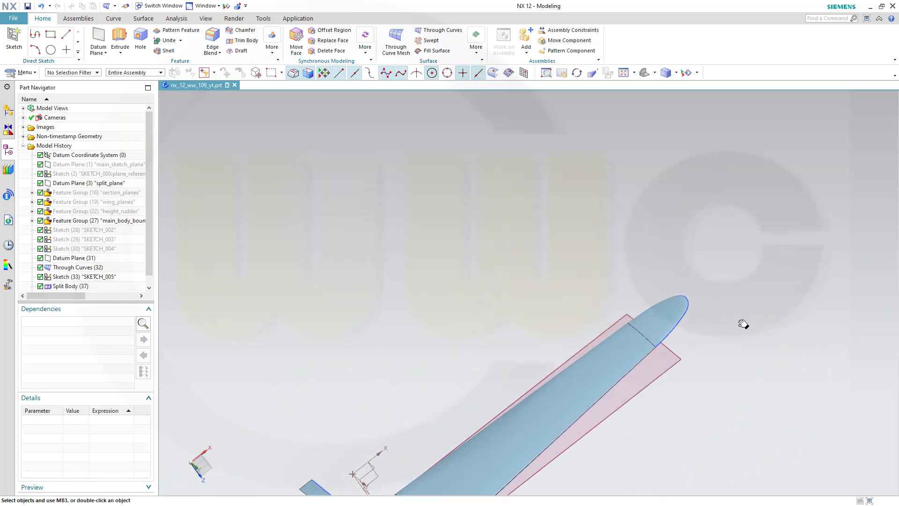
scroll(559, 288, "up", 1)
scroll(713, 353, "up", 4)
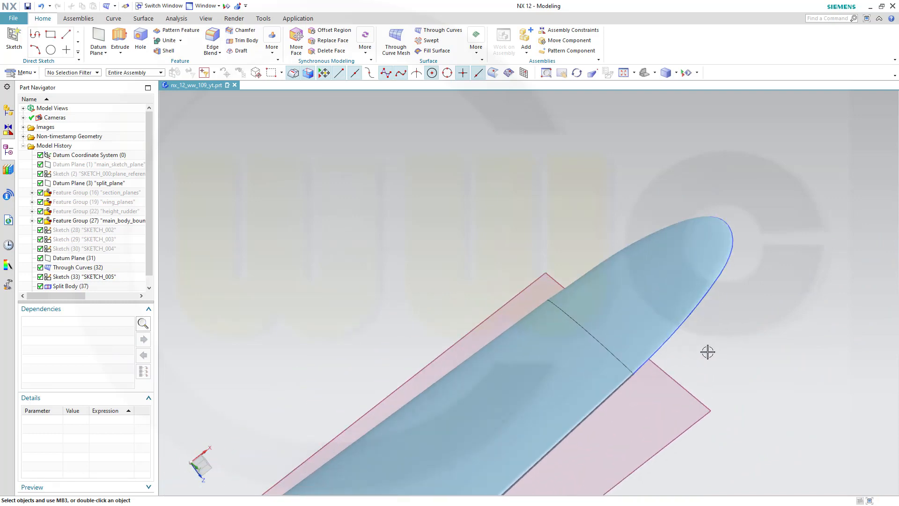
scroll(688, 336, "down", 3)
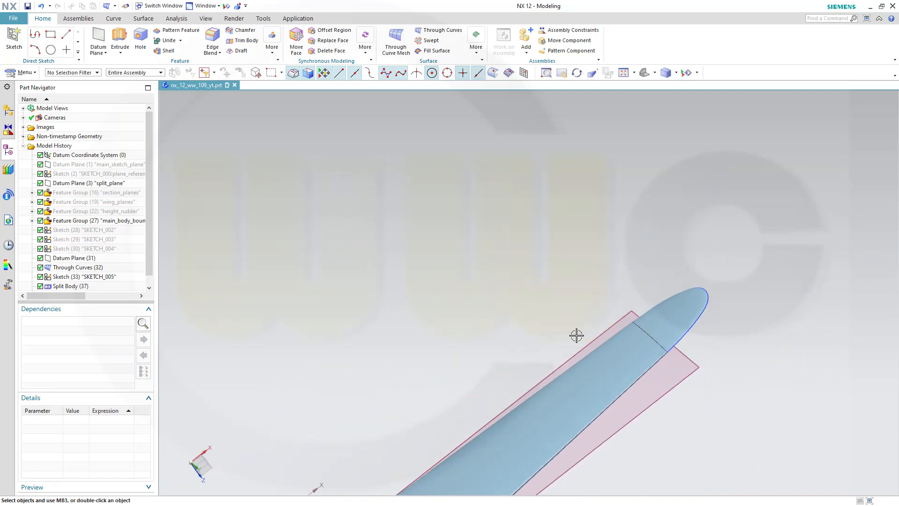
scroll(514, 303, "up", 3)
middle_click_drag(645, 359, 608, 203)
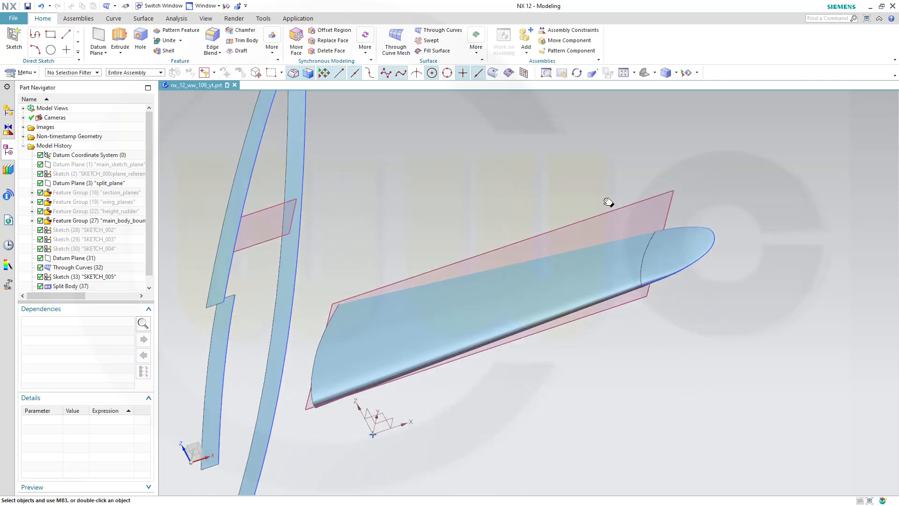
right_click(708, 257)
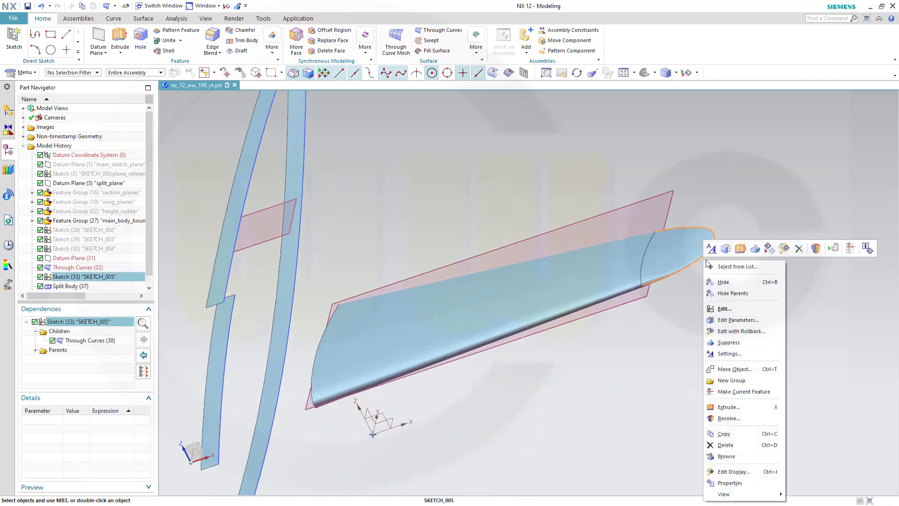
left_click(725, 282)
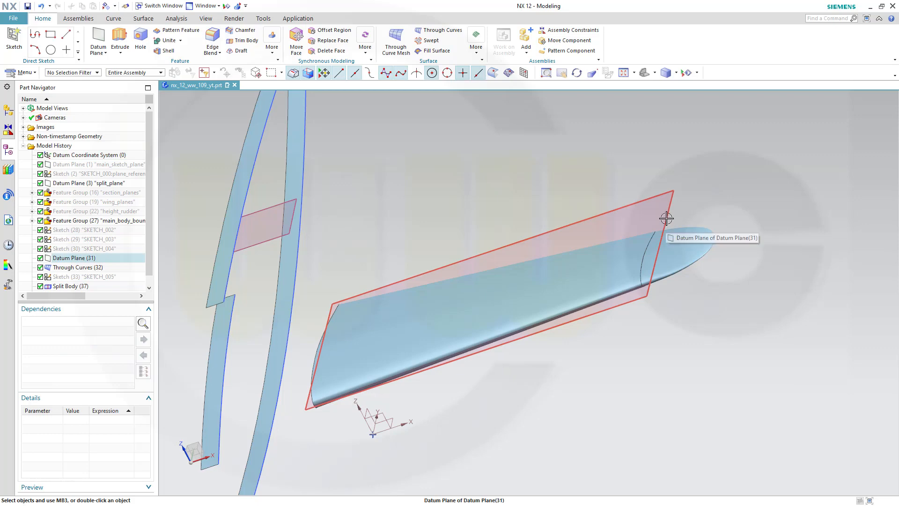
right_click(667, 219)
left_click(684, 242)
middle_click_drag(466, 179, 446, 237)
scroll(455, 324, "down", 2)
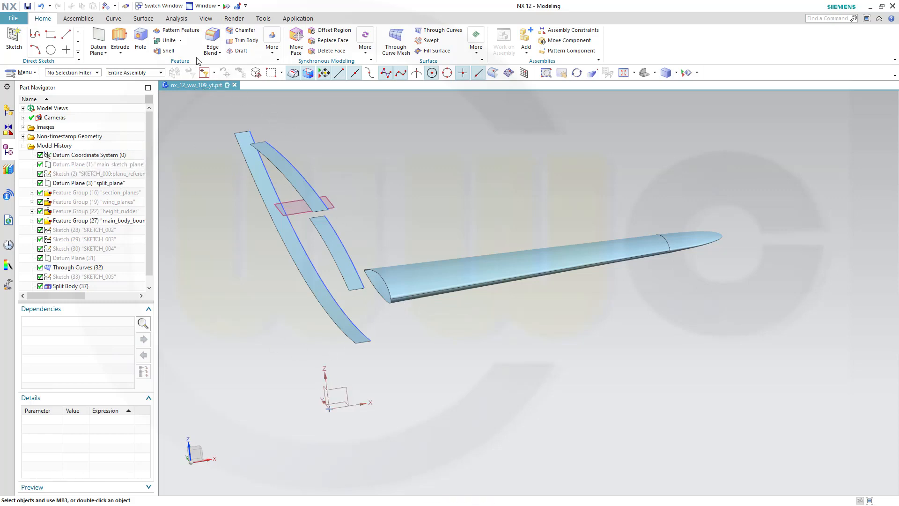
left_click(144, 18)
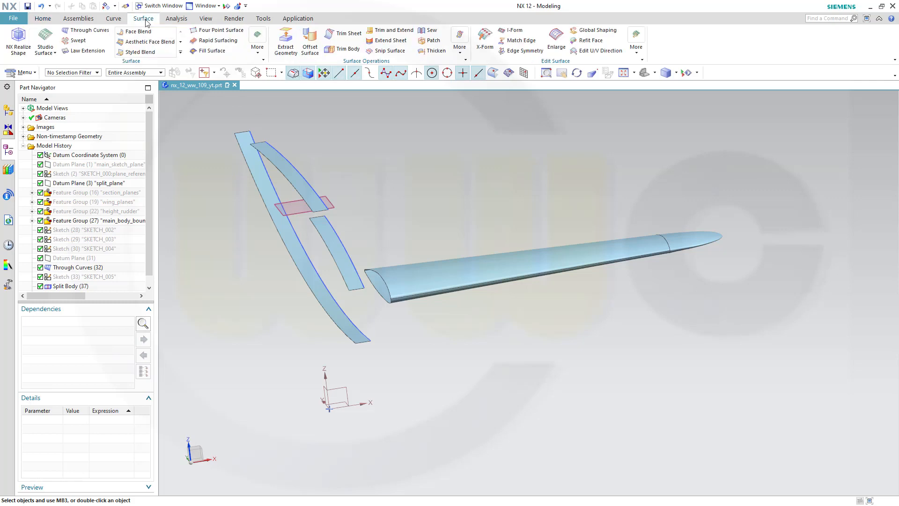
left_click(390, 41)
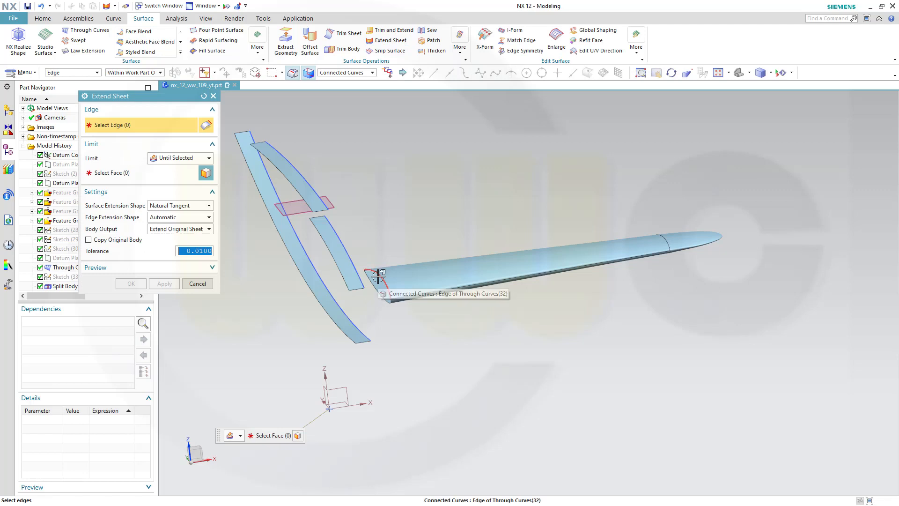
left_click(378, 277)
scroll(375, 216, "up", 3)
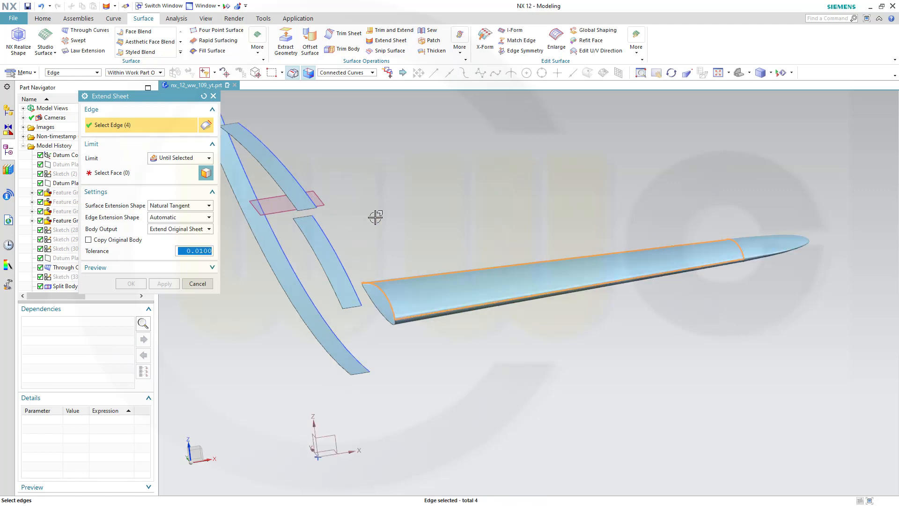
left_click(197, 283)
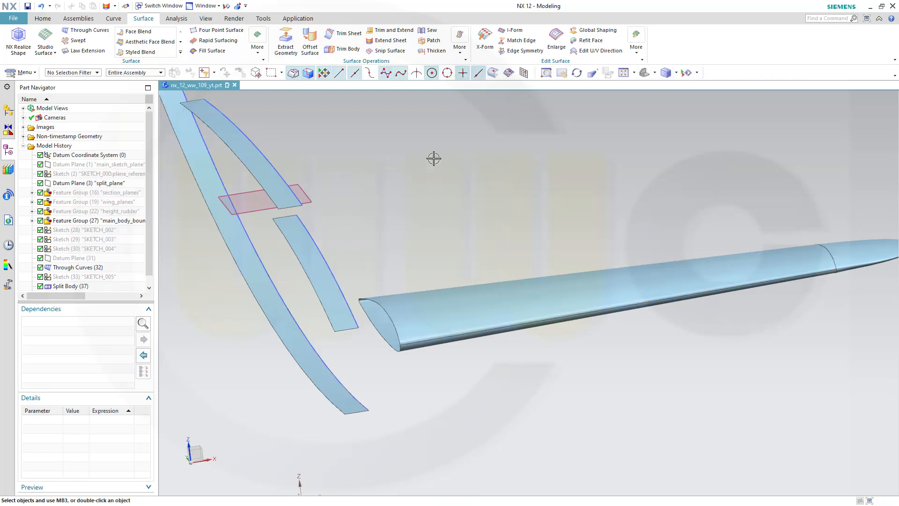
Sew the wing tip and the lower wing half to the upper wing half as target
left_click(428, 30)
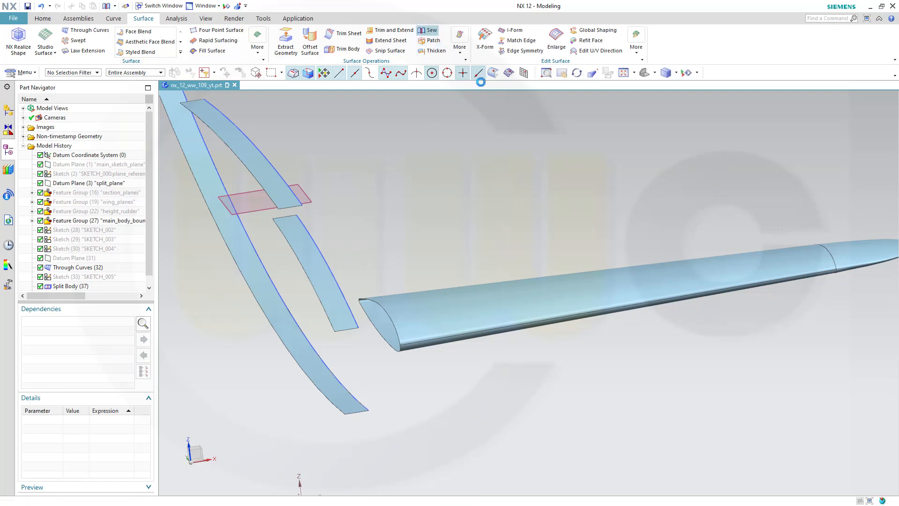
left_click(593, 289)
left_click(866, 253)
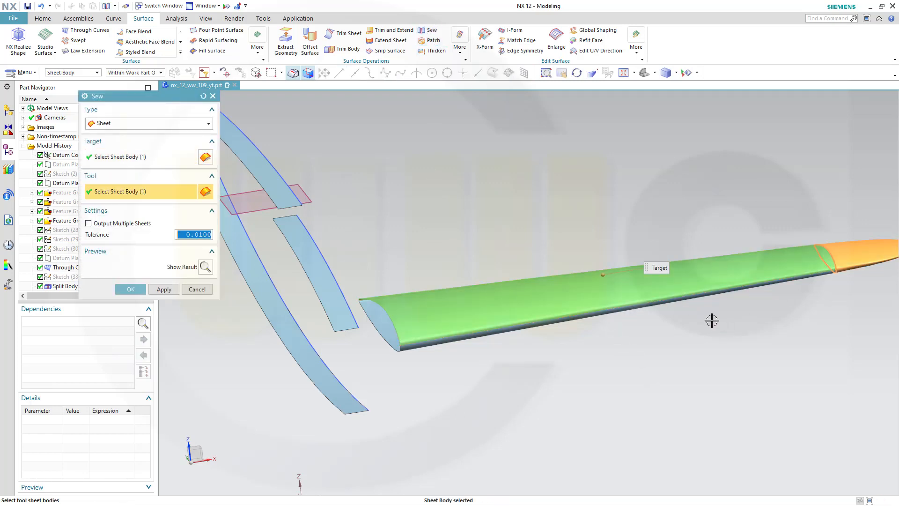
middle_click_drag(712, 320, 686, 291)
left_click(752, 138)
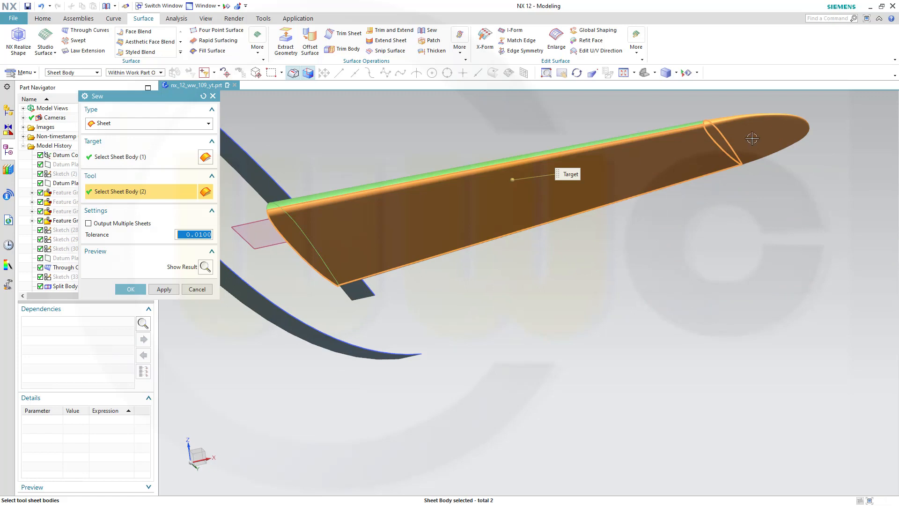
middle_click_drag(662, 257, 671, 263)
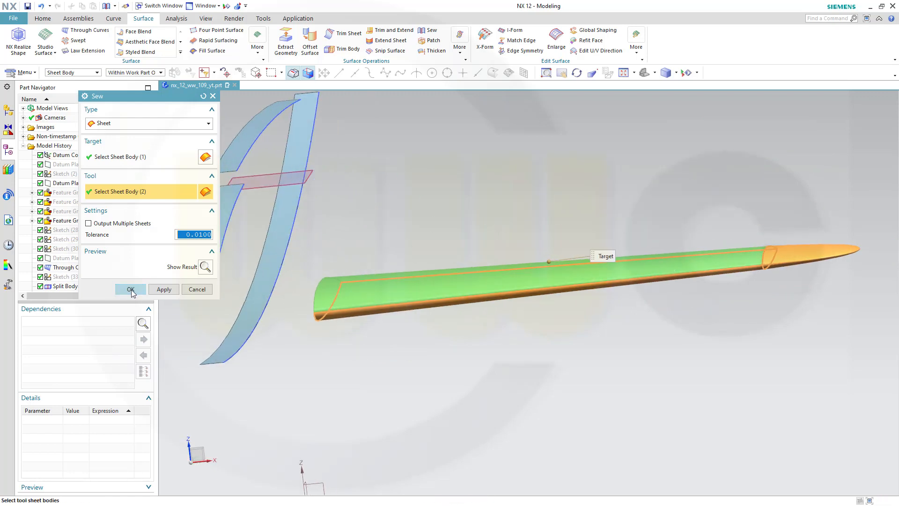
left_click(131, 289)
Extend the wing's two root edges with Extend Sheet until the datum plane main_sketch_plane, keeping the Natural Tangent extension shape
middle_click_drag(418, 294, 449, 286)
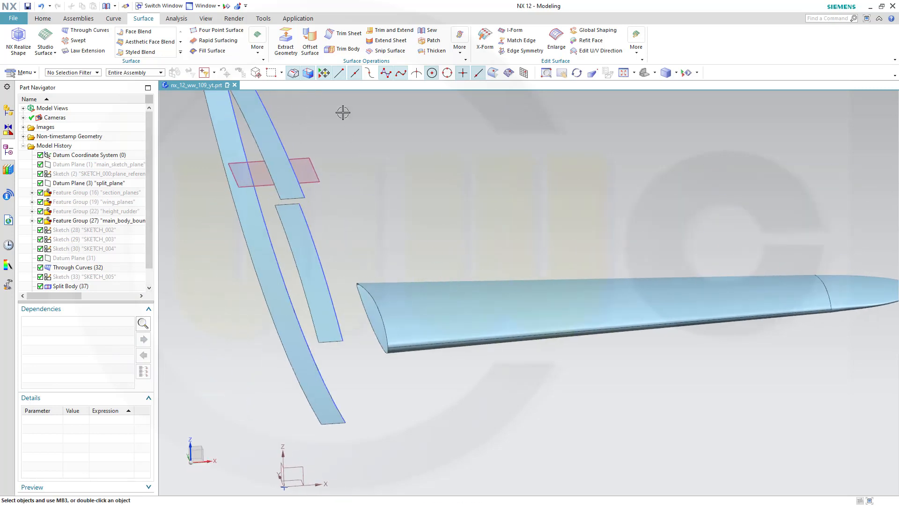
left_click(389, 41)
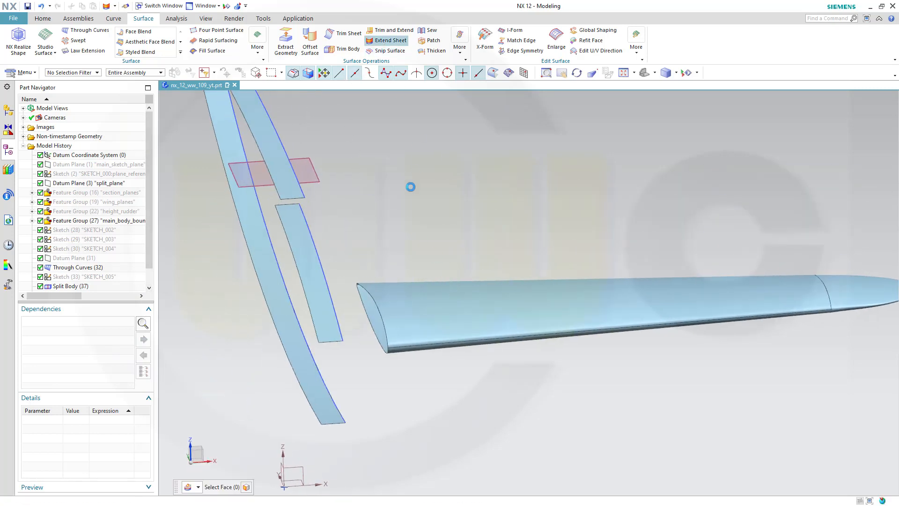
left_click(376, 299)
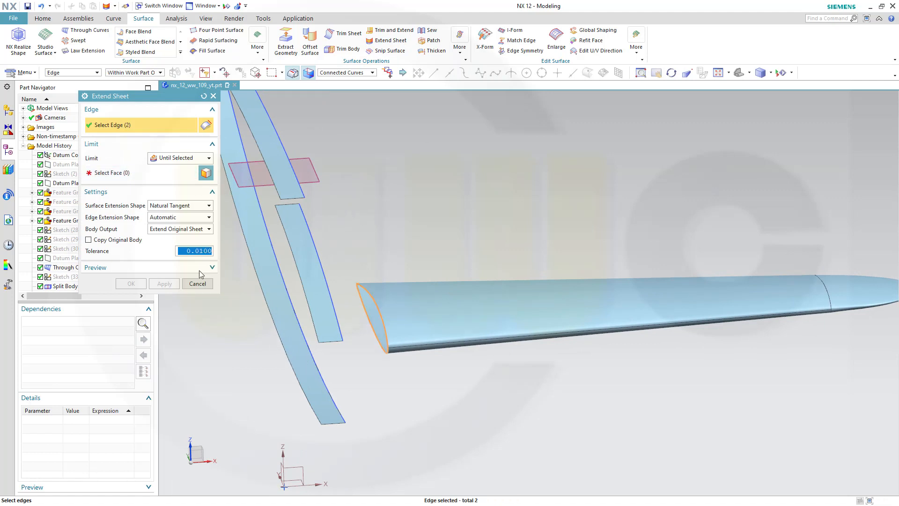
left_click_drag(160, 97, 280, 97)
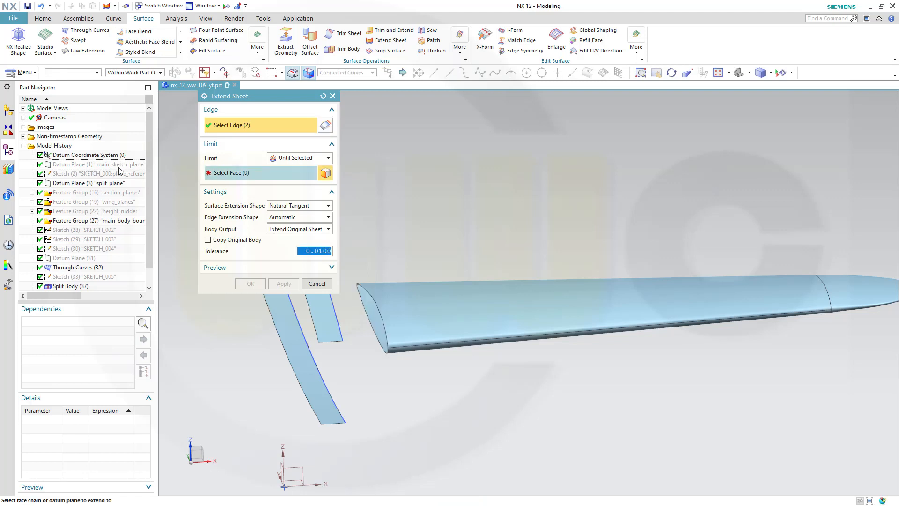
left_click(223, 177)
left_click(127, 165)
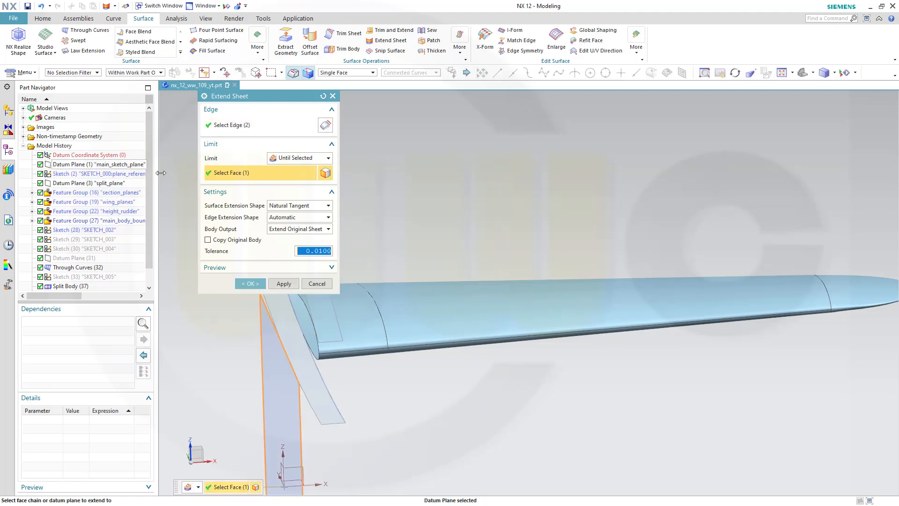
left_click(250, 284)
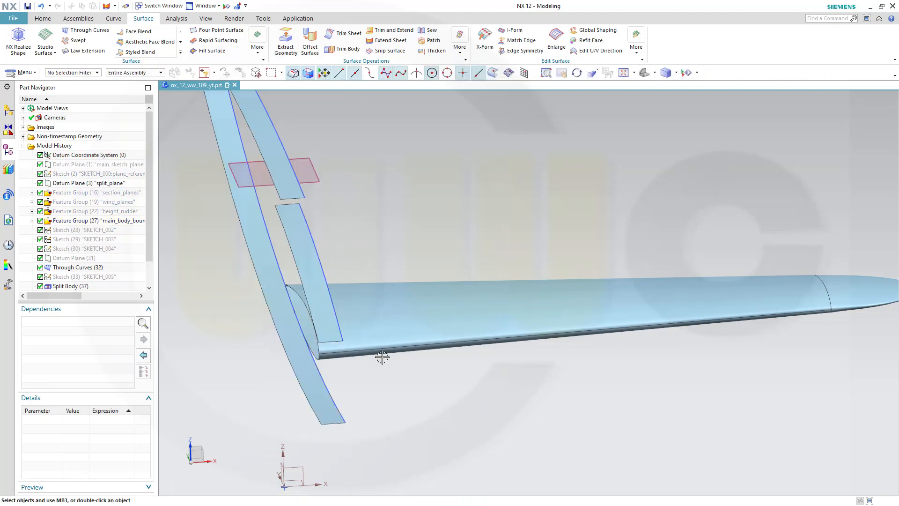
Show the raster blueprint images and turn the model to the side view for comparing the wing with the fuselage drawing
middle_click_drag(435, 391, 437, 358)
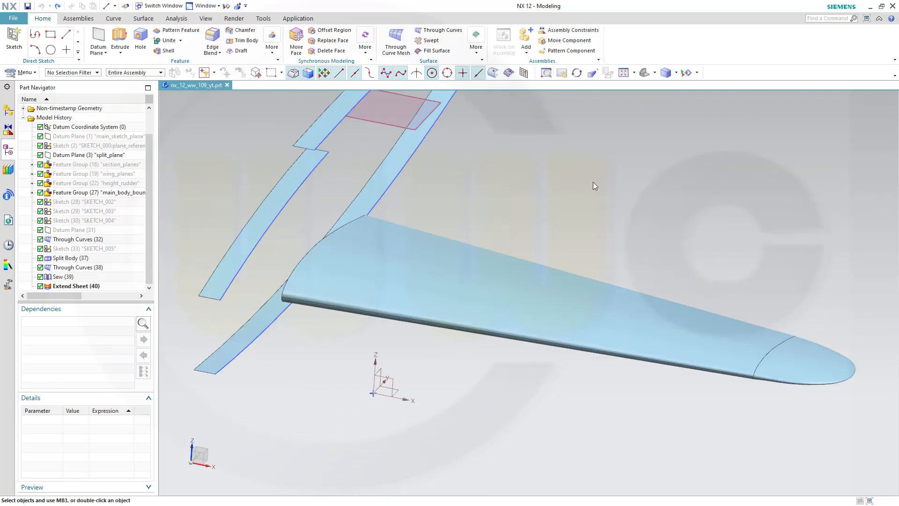
middle_click_drag(595, 187, 578, 249)
scroll(519, 382, "down", 2)
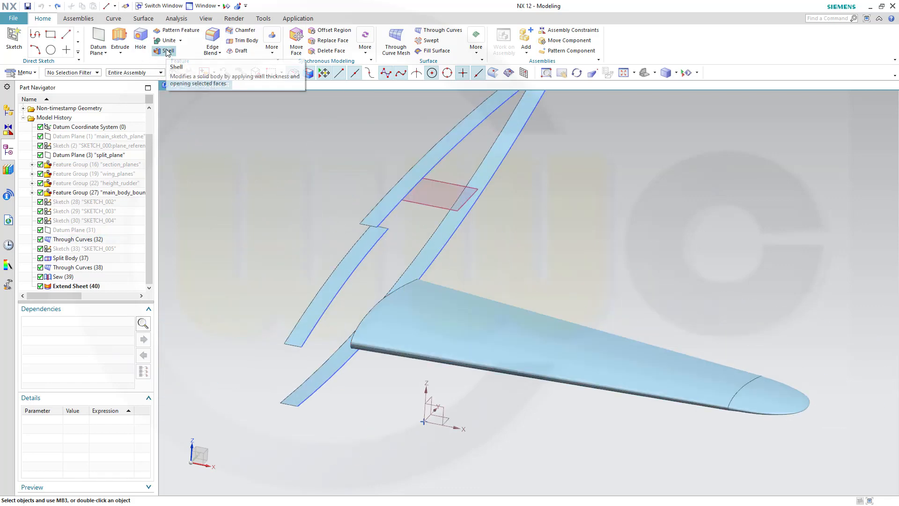
left_click(226, 7)
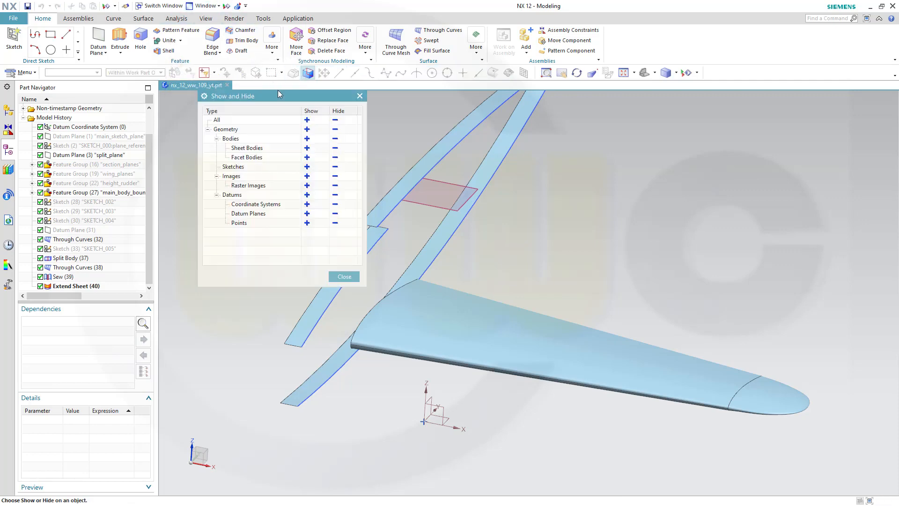
left_click(306, 186)
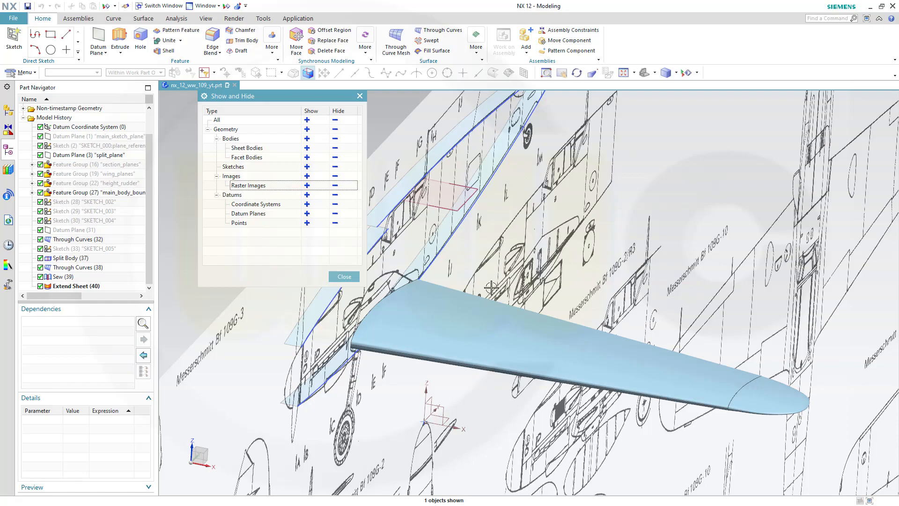
left_click(344, 277)
middle_click_drag(492, 273, 461, 260)
scroll(468, 258, "down", 8)
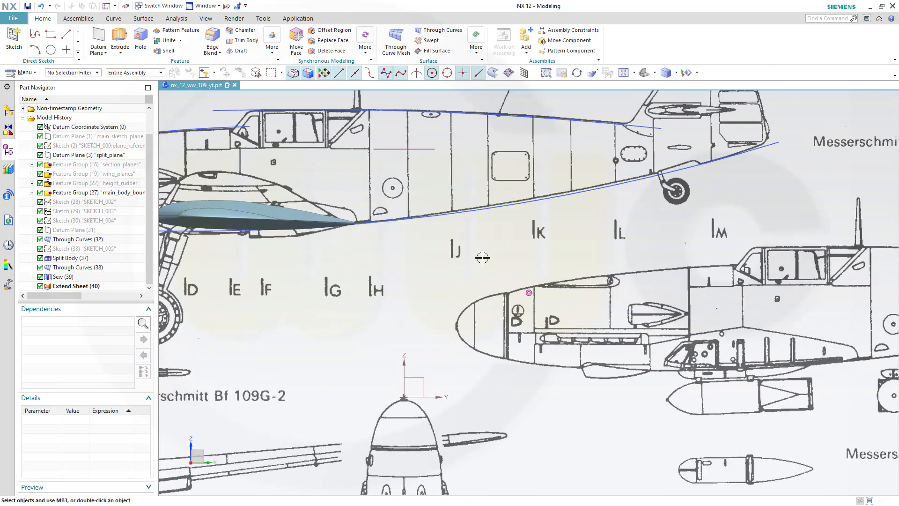
scroll(379, 342, "up", 4)
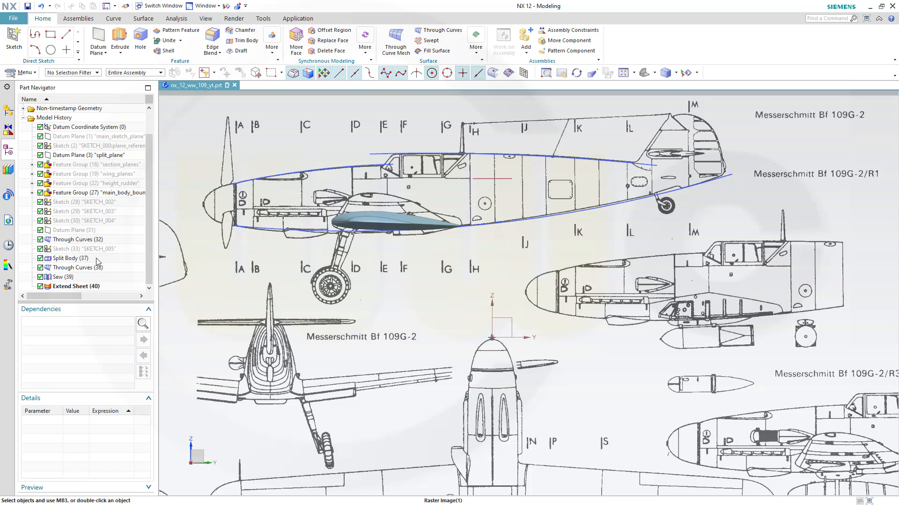
Edit SKETCH_002 to add a line from the wing's leading edge to behind its trailing edge, and finish the sketch
left_click(68, 203)
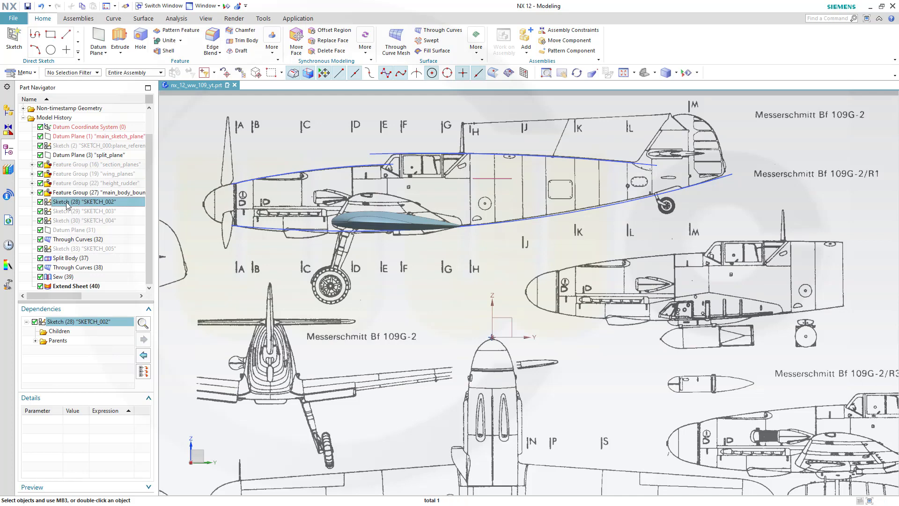
double_click(68, 203)
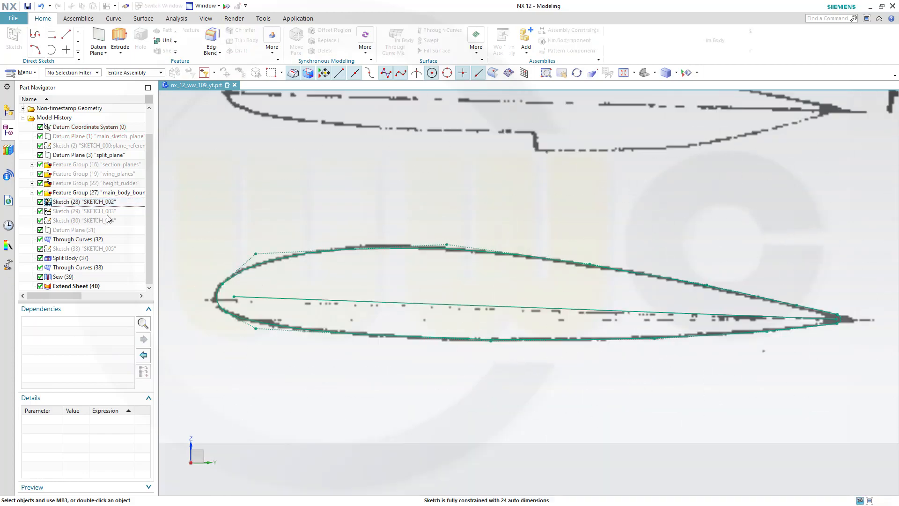
scroll(448, 239, "down", 10)
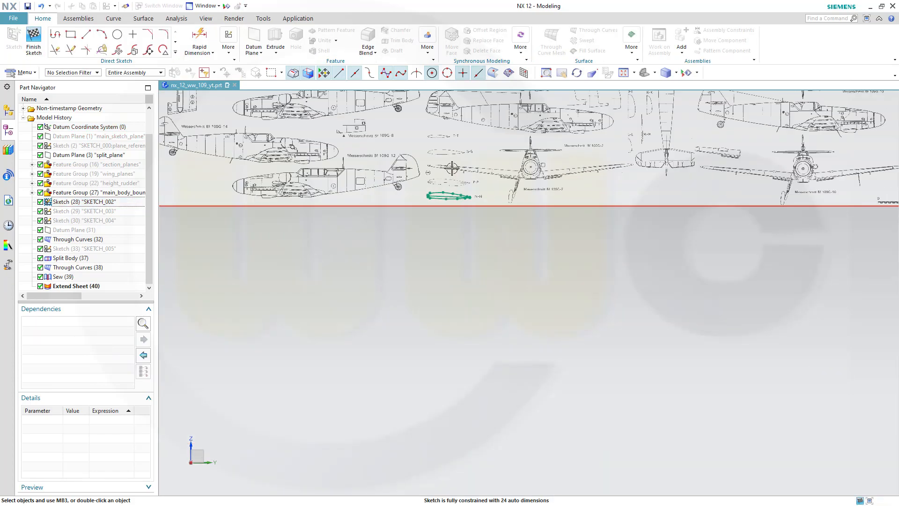
scroll(494, 178, "down", 3)
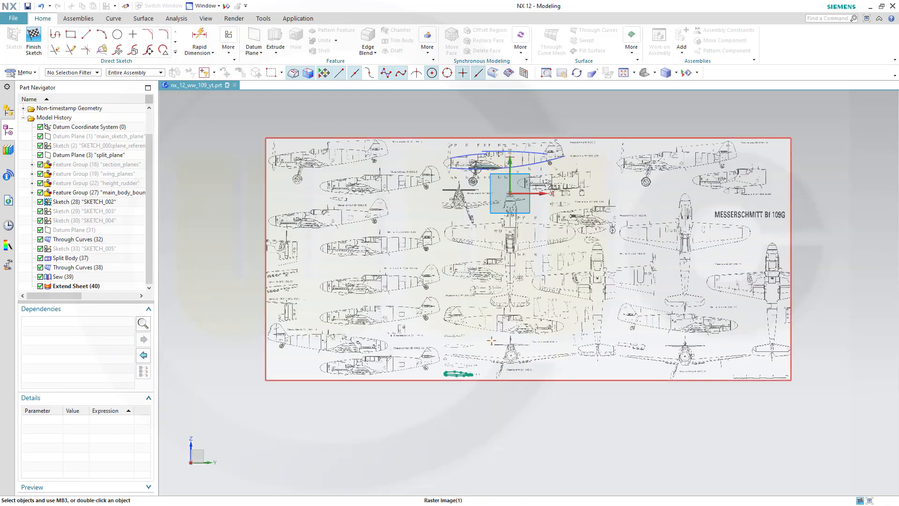
scroll(494, 178, "up", 8)
middle_click_drag(495, 184, 487, 292, "shift")
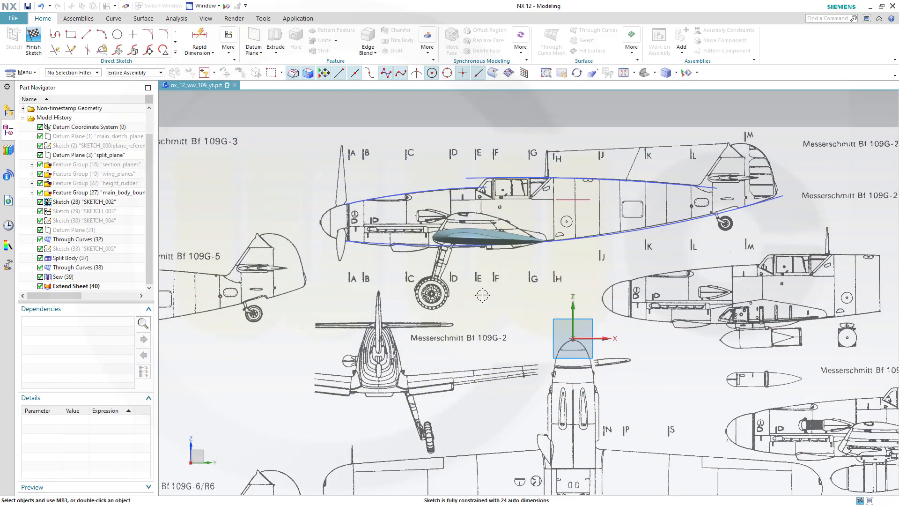
scroll(487, 292, "up", 4)
left_click(87, 34)
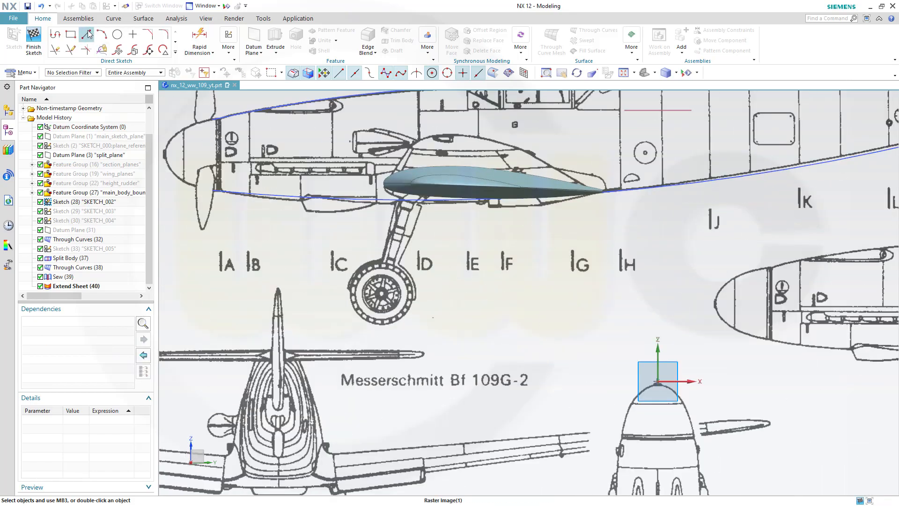
scroll(335, 207, "up", 2)
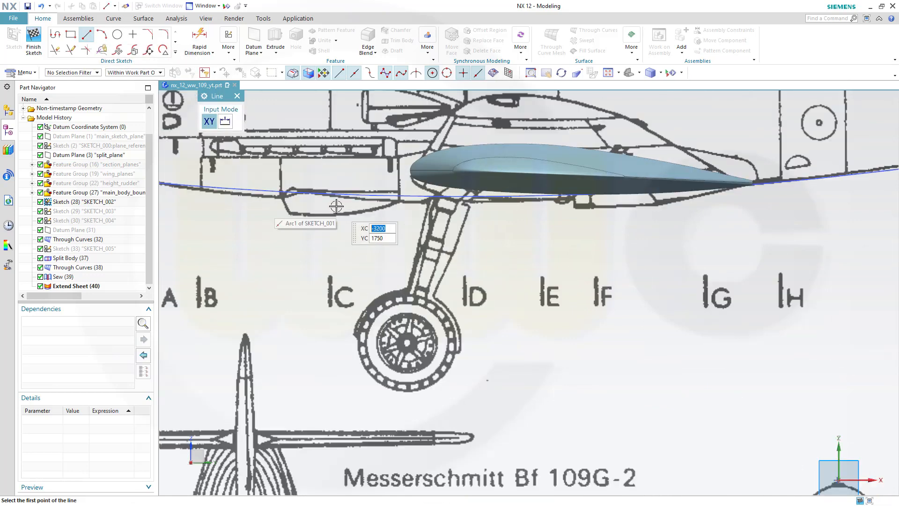
left_click(406, 170)
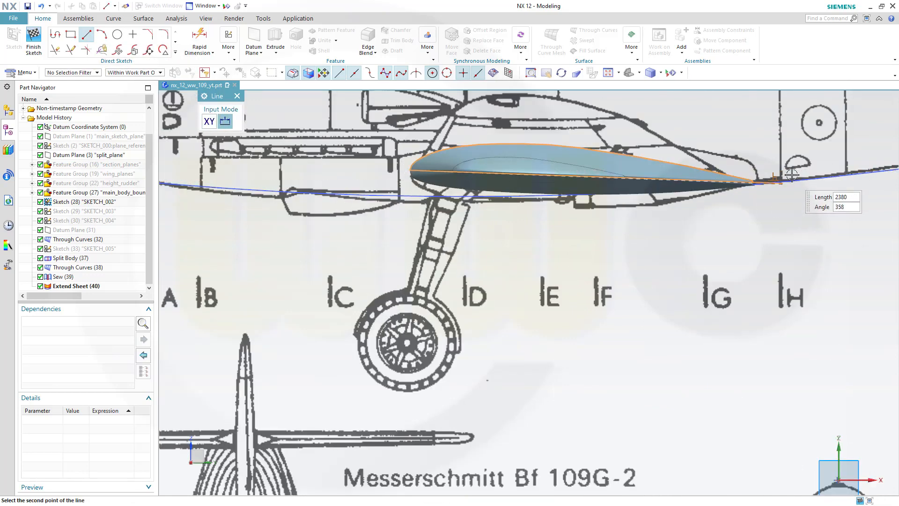
left_click(826, 161)
left_click(35, 41)
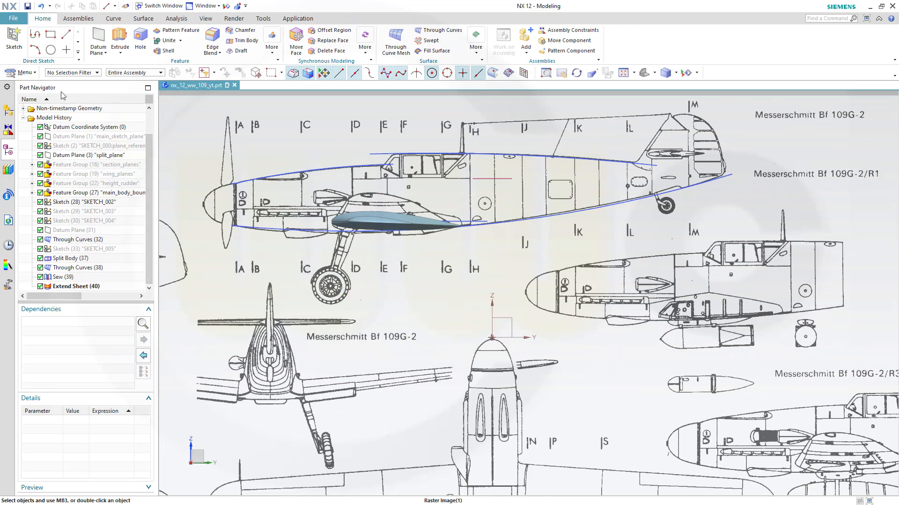
Start Move Object with the Angle motion and use the new line in SKETCH_002 as the rotation vector
left_click(38, 74)
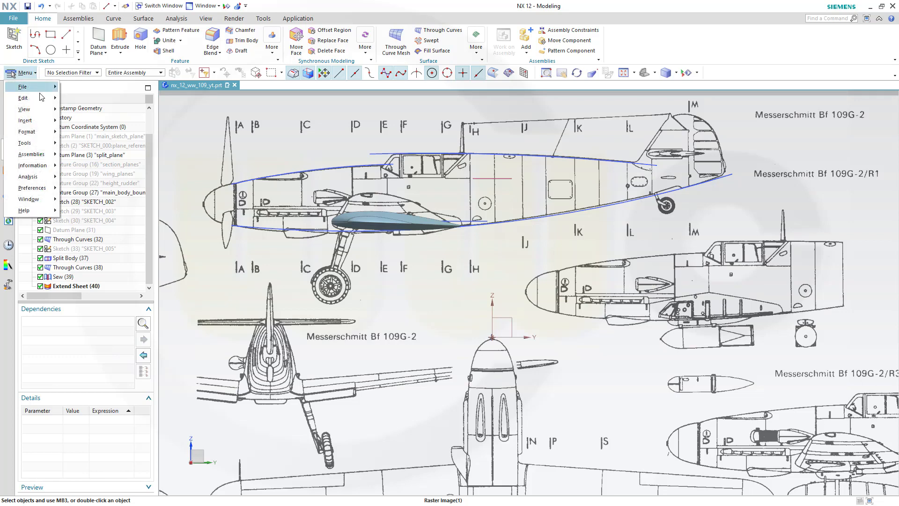
mouse_move(42, 100)
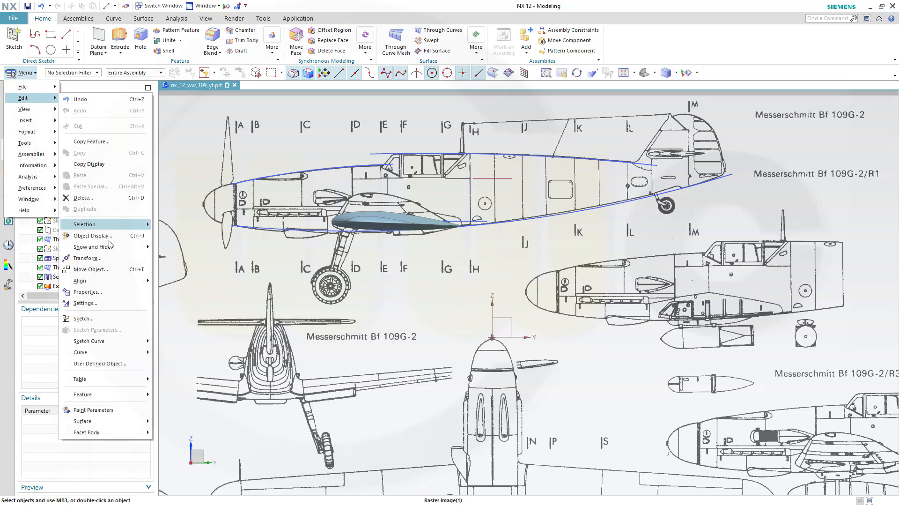
left_click(102, 269)
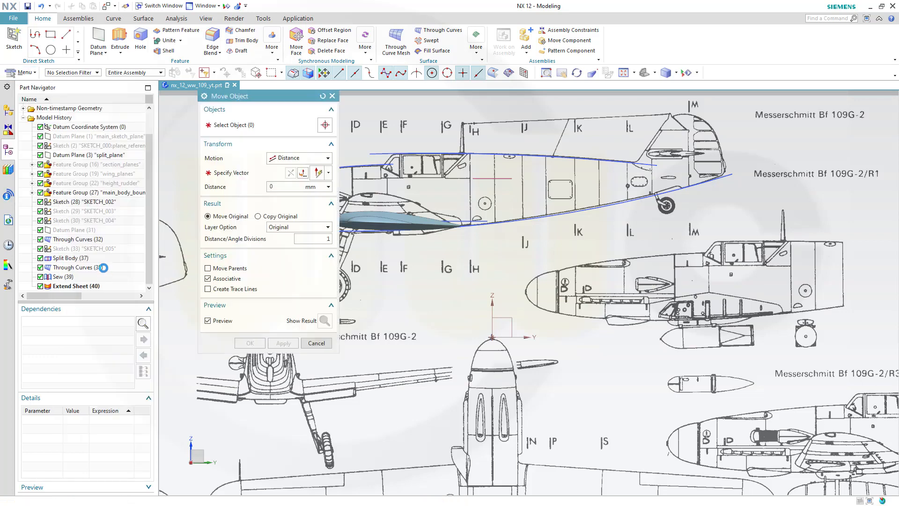
left_click(329, 158)
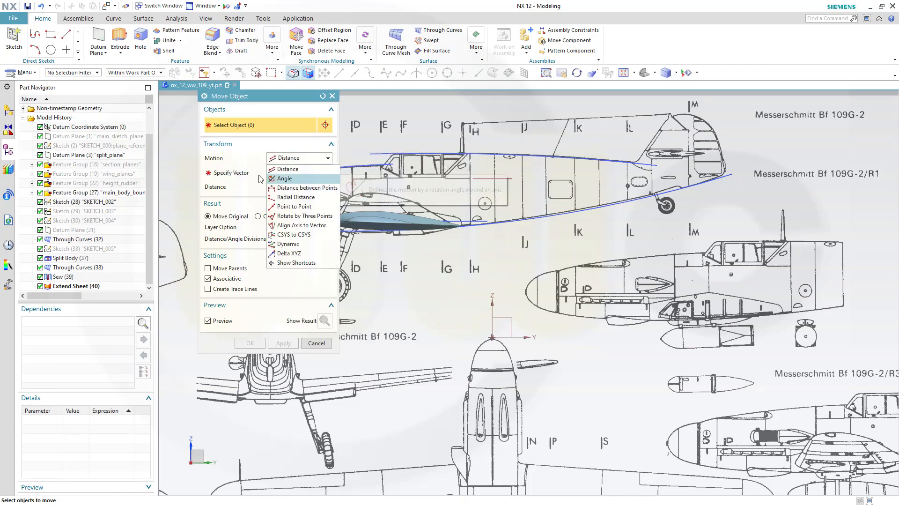
left_click(284, 179)
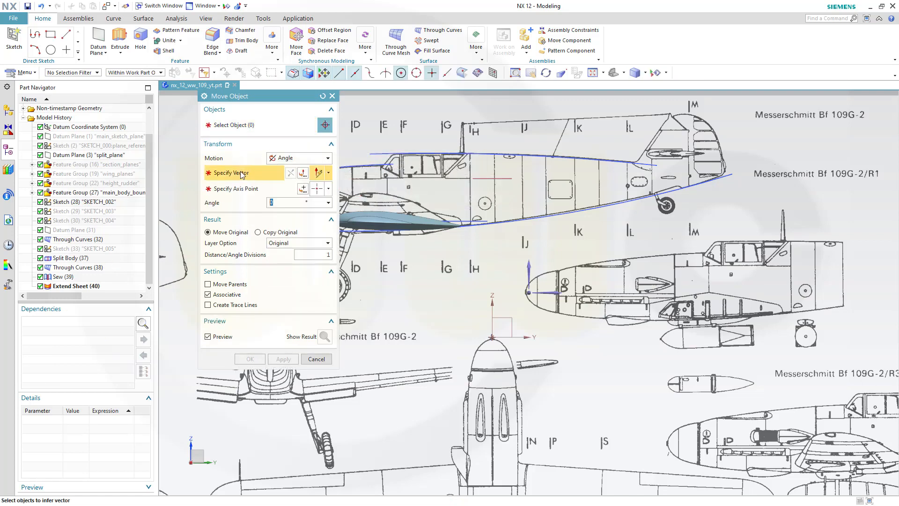
left_click(473, 217)
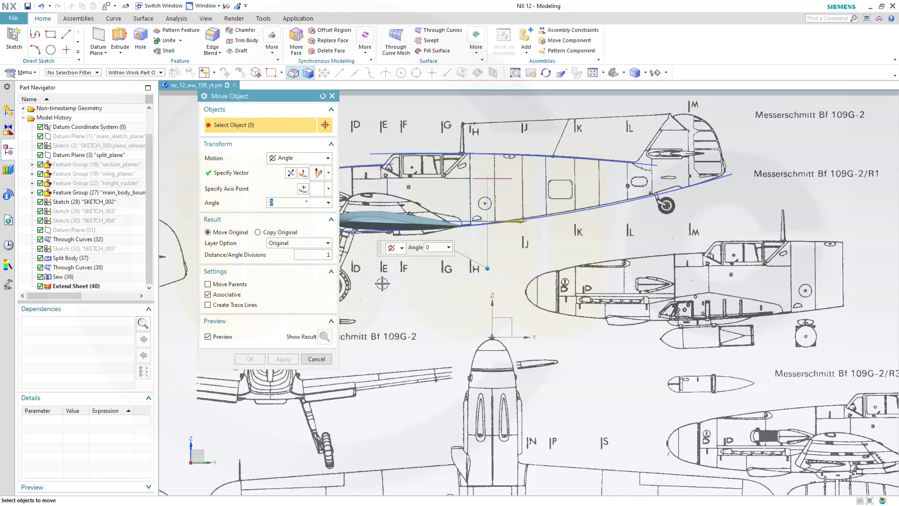
Rotate the wing sheet body 5° about the line, reversing the vector so the wing tip swings upward
middle_click_drag(385, 284, 470, 285, "shift")
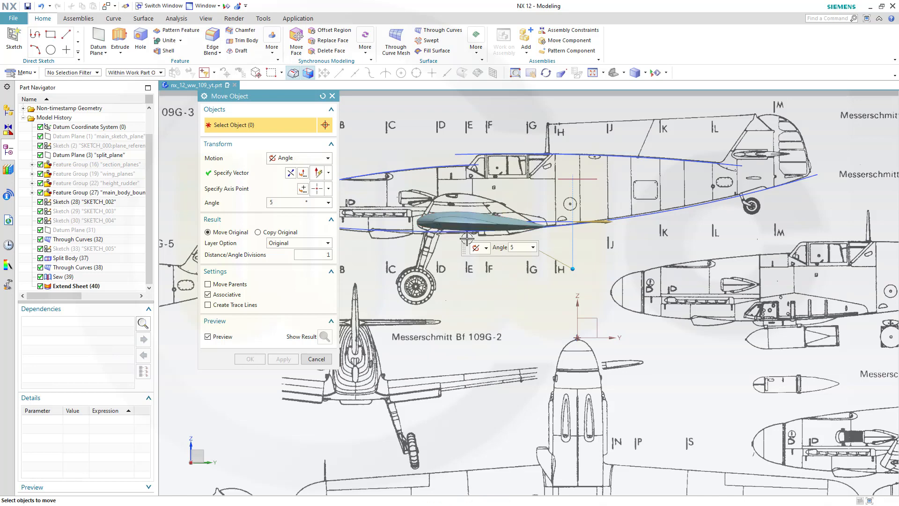
left_click(458, 217)
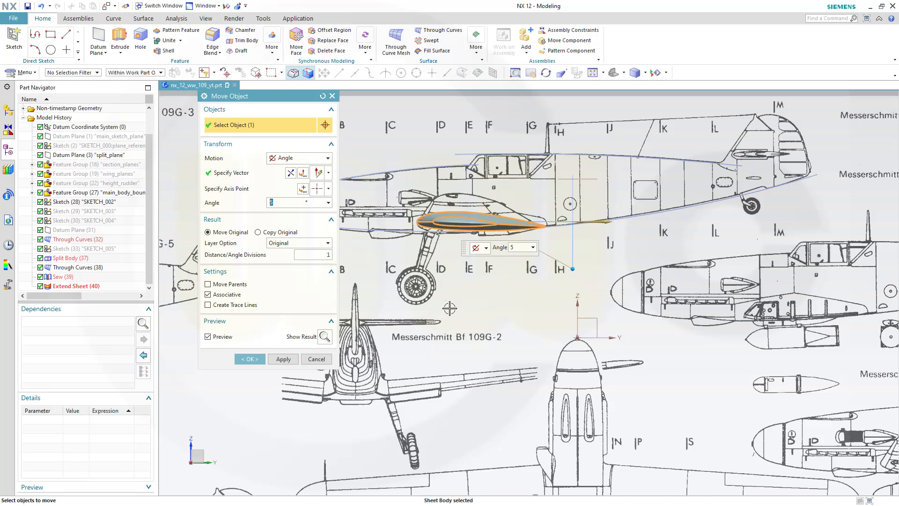
left_click(324, 337)
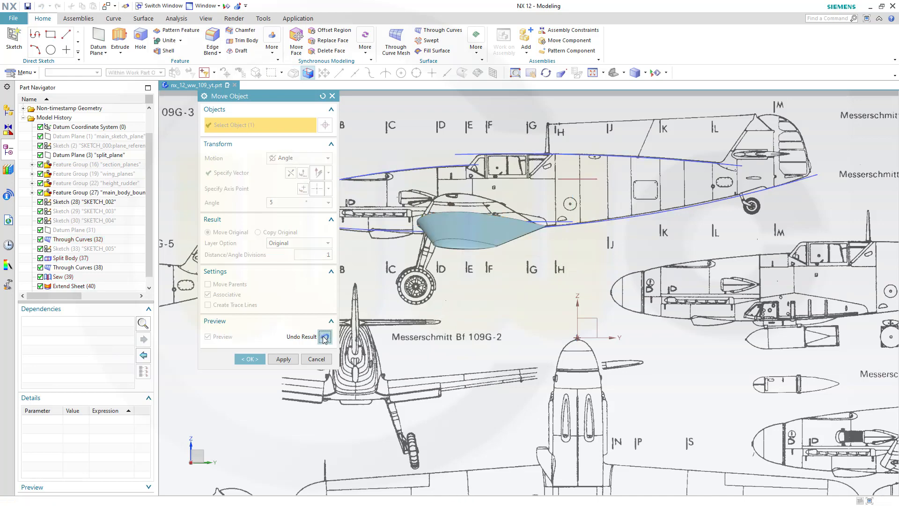
left_click(324, 337)
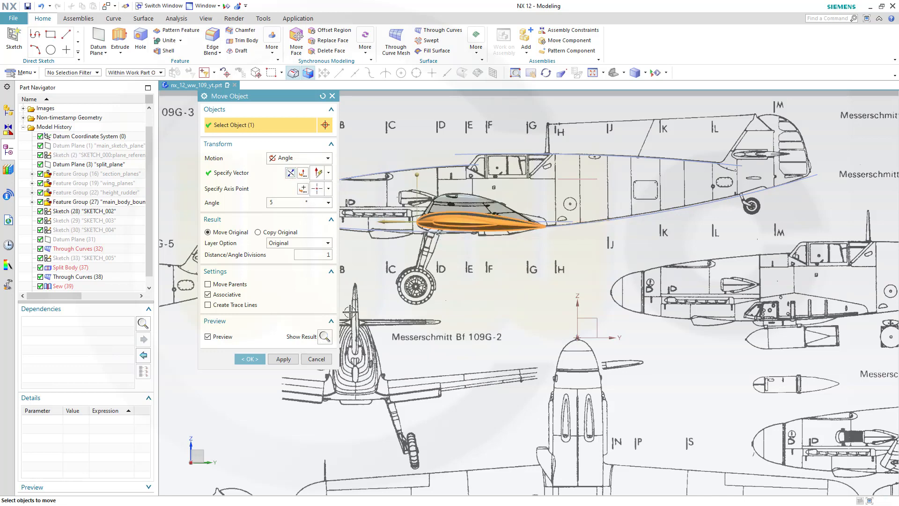
left_click(325, 337)
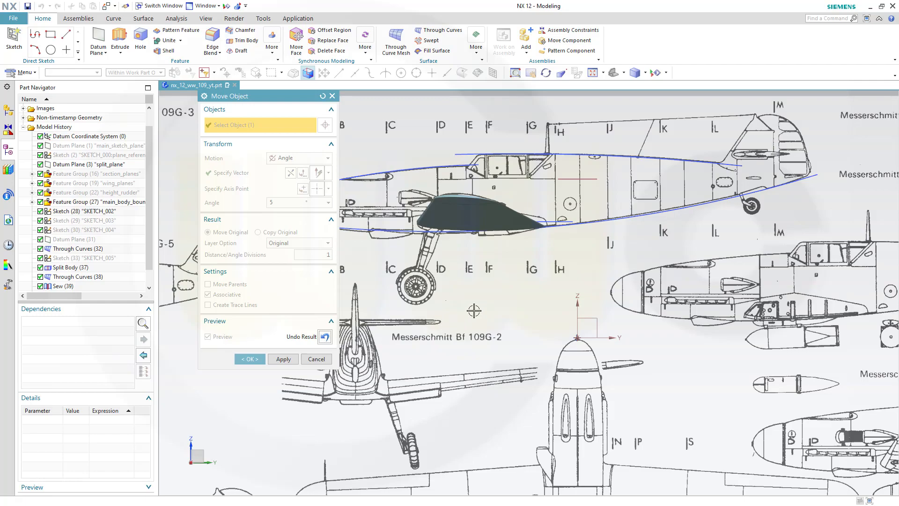
middle_click_drag(475, 311, 421, 323)
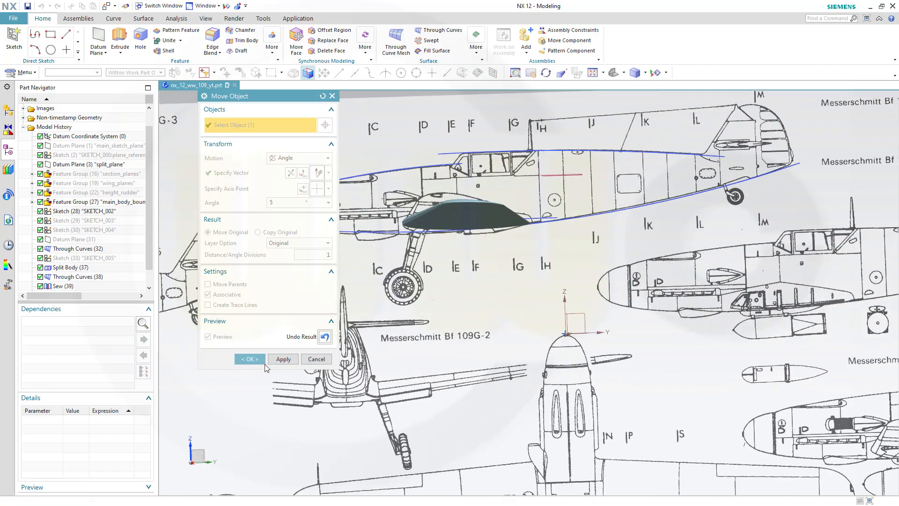
left_click(248, 359)
scroll(428, 417, "up", 2)
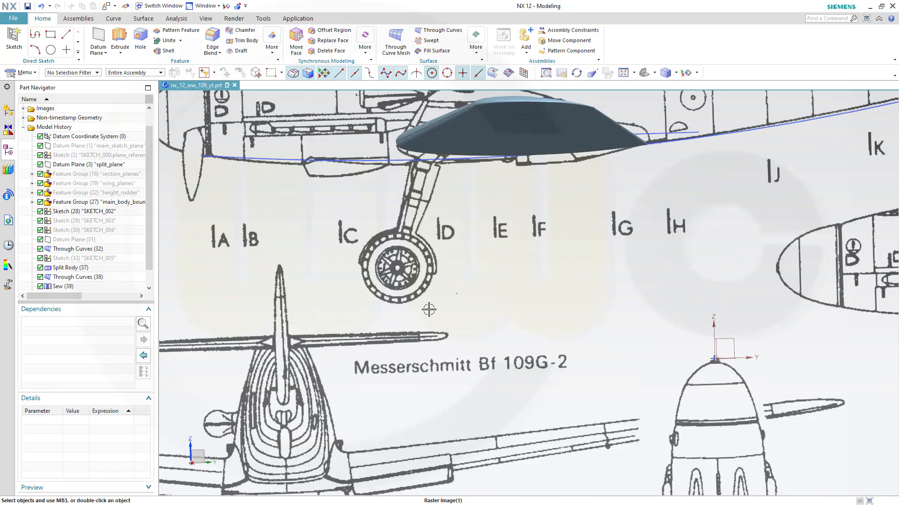
scroll(441, 320, "down", 3)
mouse_move(441, 320)
middle_mouse_down()
mouse_move(500, 341)
mouse_move(529, 267)
middle_mouse_up()
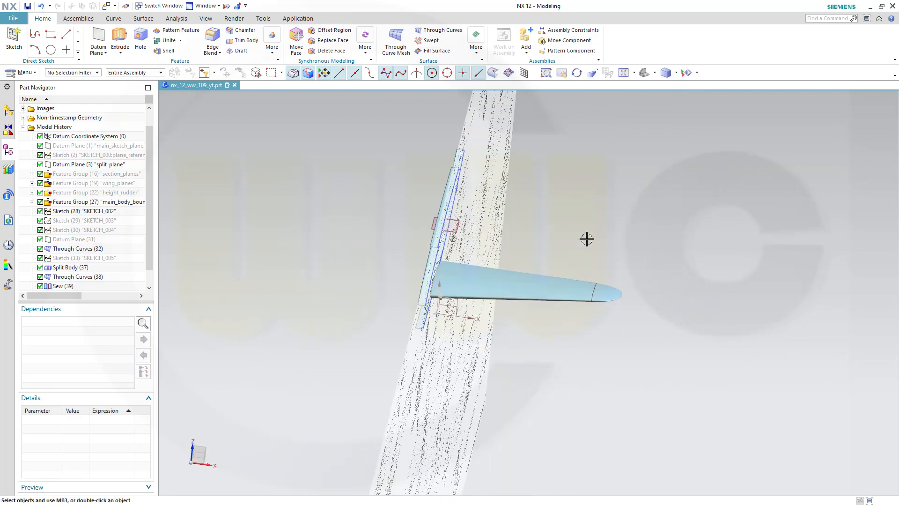
Inspect the tilted wing against the Messerschmitt blueprint, ending with a side-on view of the entire drawing sheet
mouse_move(357, 219)
middle_mouse_down()
mouse_move(520, 375)
mouse_move(493, 344)
mouse_move(359, 277)
middle_mouse_up()
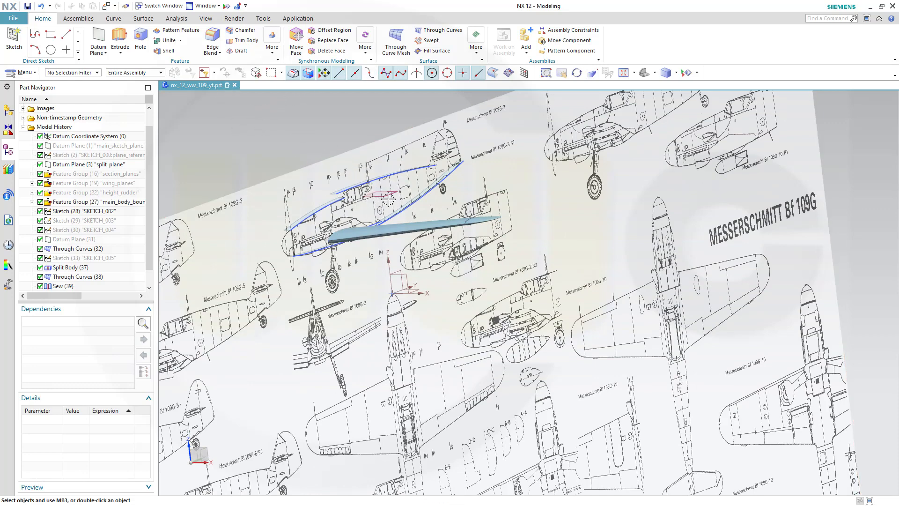
scroll(397, 272, "down", 2)
scroll(397, 271, "up", 2)
scroll(417, 273, "down", 1)
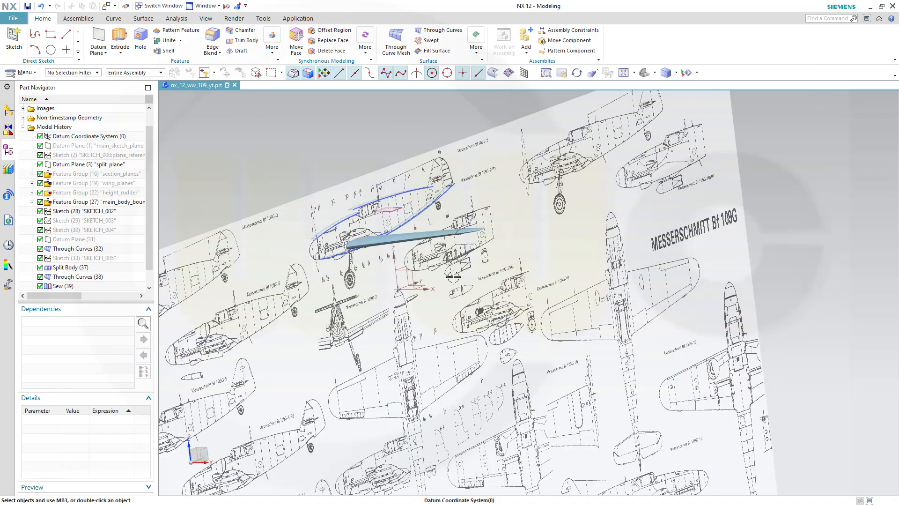
middle_click_drag(331, 289, 483, 263)
scroll(311, 307, "up", 3)
scroll(311, 304, "down", 5)
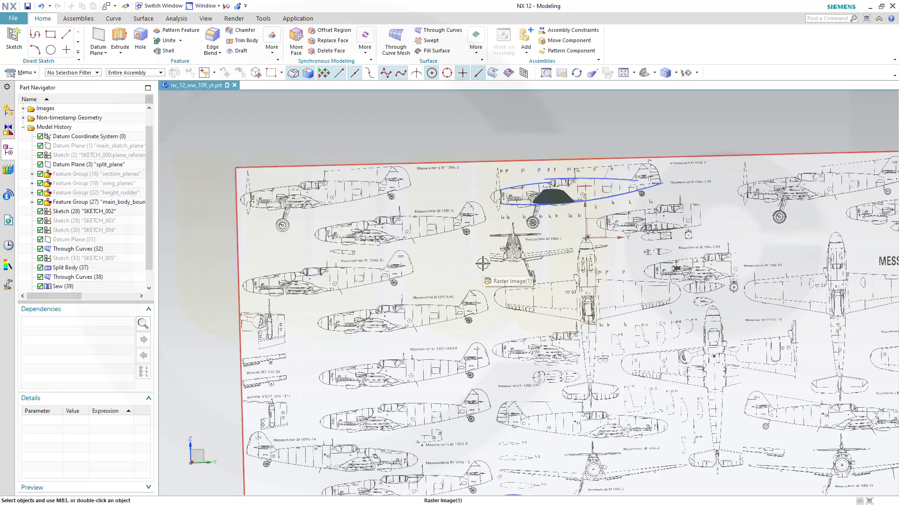
left_click(624, 73)
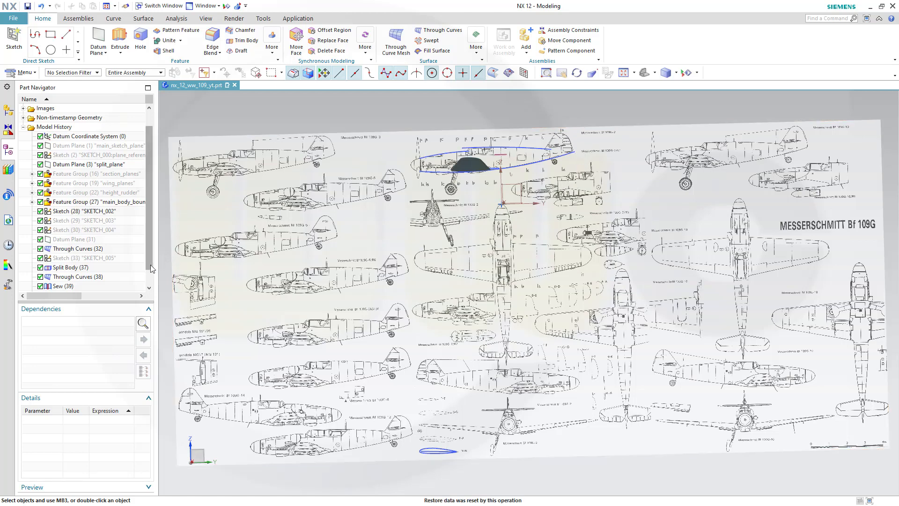
Reorder the wing features from SKETCH_002 through Sew in the model history, placing them directly after the wing_planes feature group
left_click(73, 212)
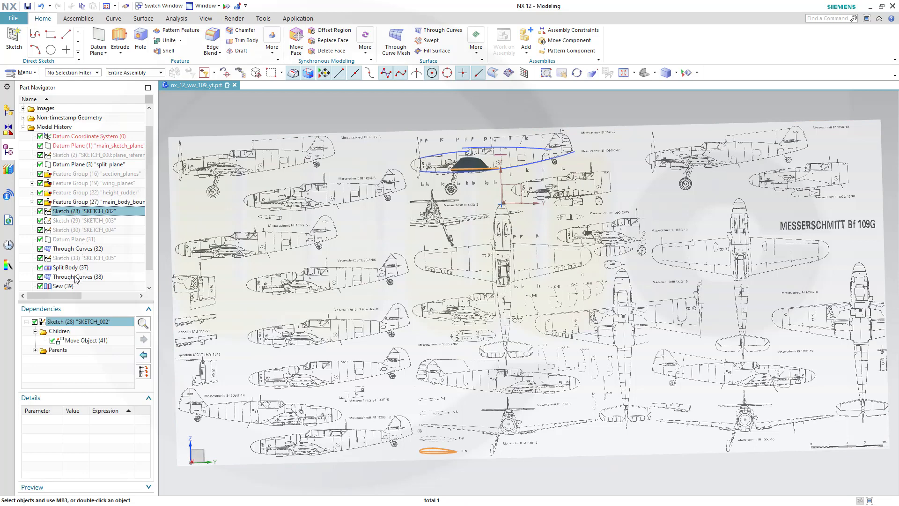
left_click(65, 288, "shift")
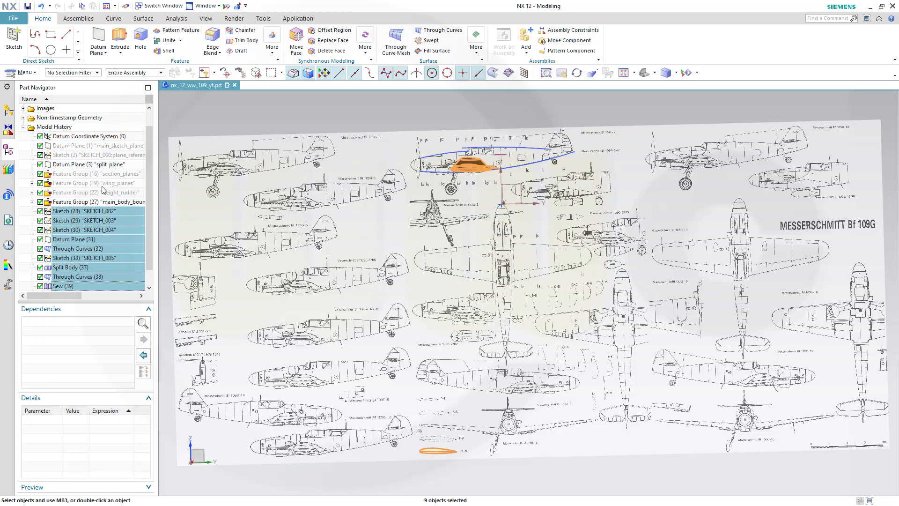
left_click_drag(97, 264, 109, 192)
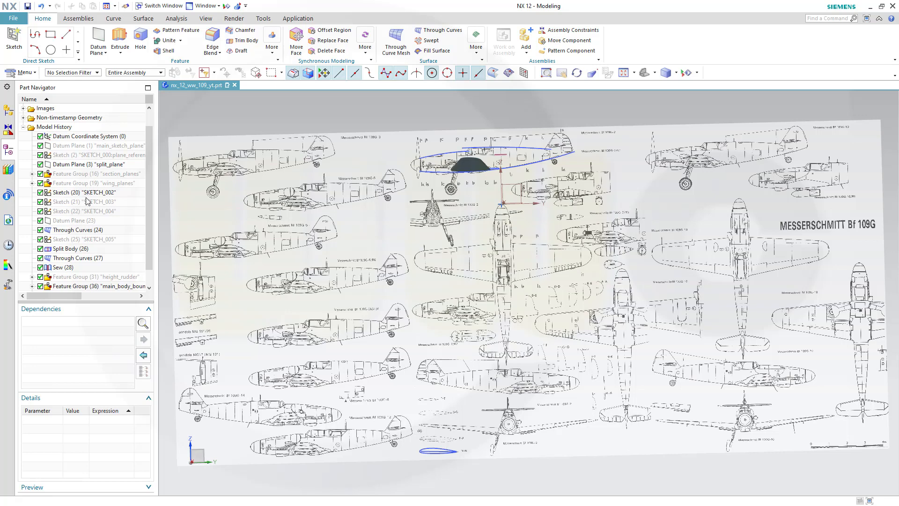
Move the wing features from SKETCH_002 through Sew into the wing_planes feature group and collapse the group
scroll(89, 201, "down", 1)
left_click(92, 174)
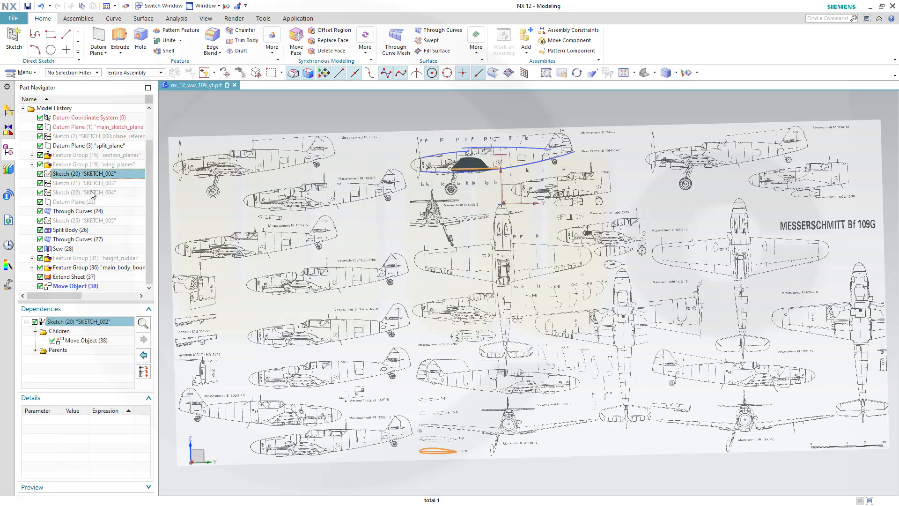
left_click(78, 249, "shift")
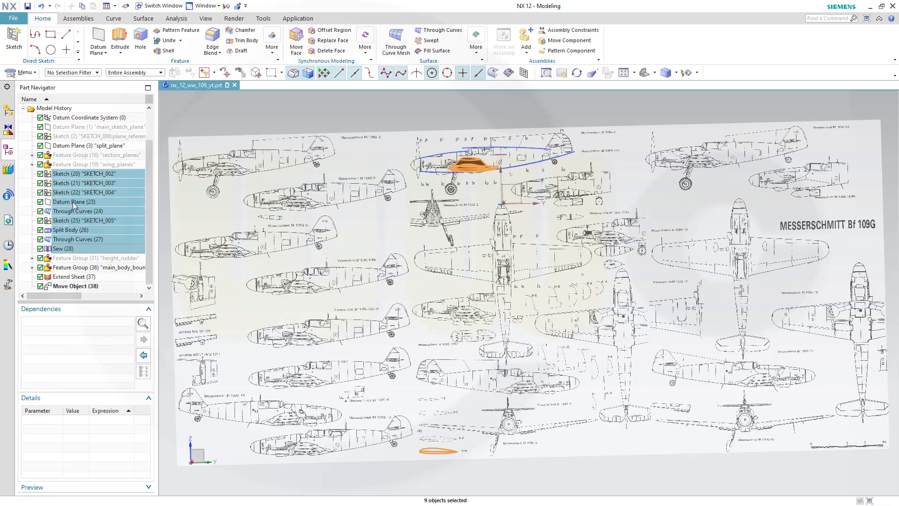
left_click_drag(75, 201, 78, 169)
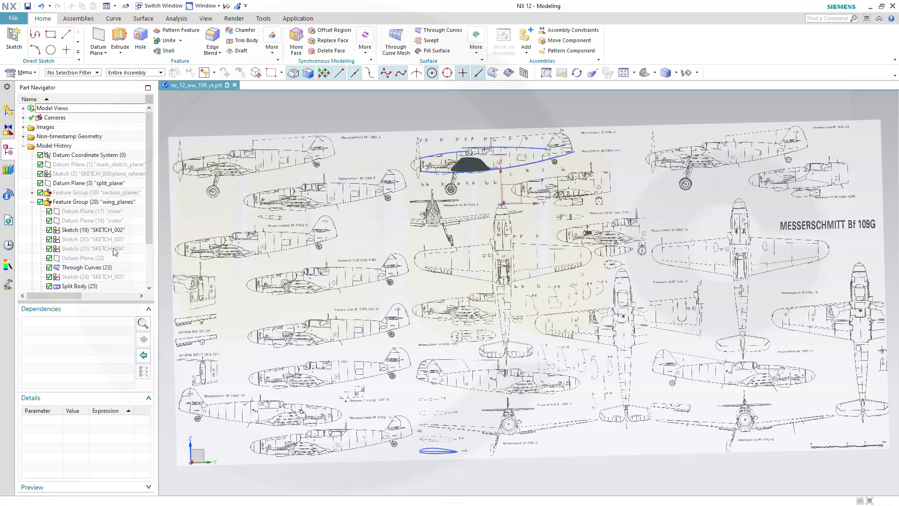
left_click(32, 203)
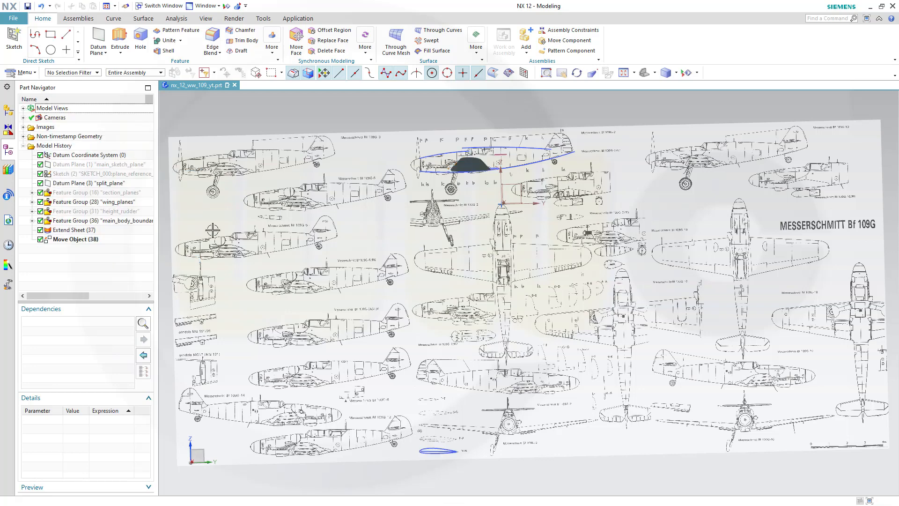
scroll(394, 258, "down", 2)
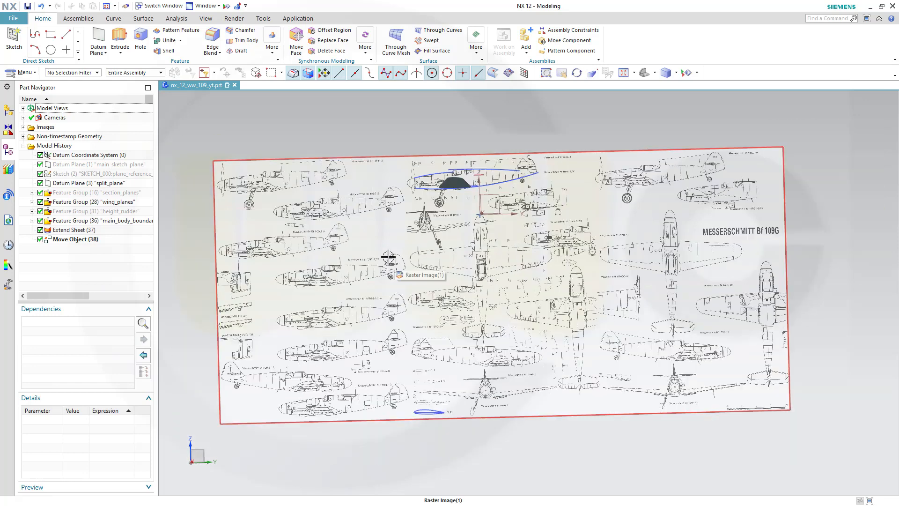